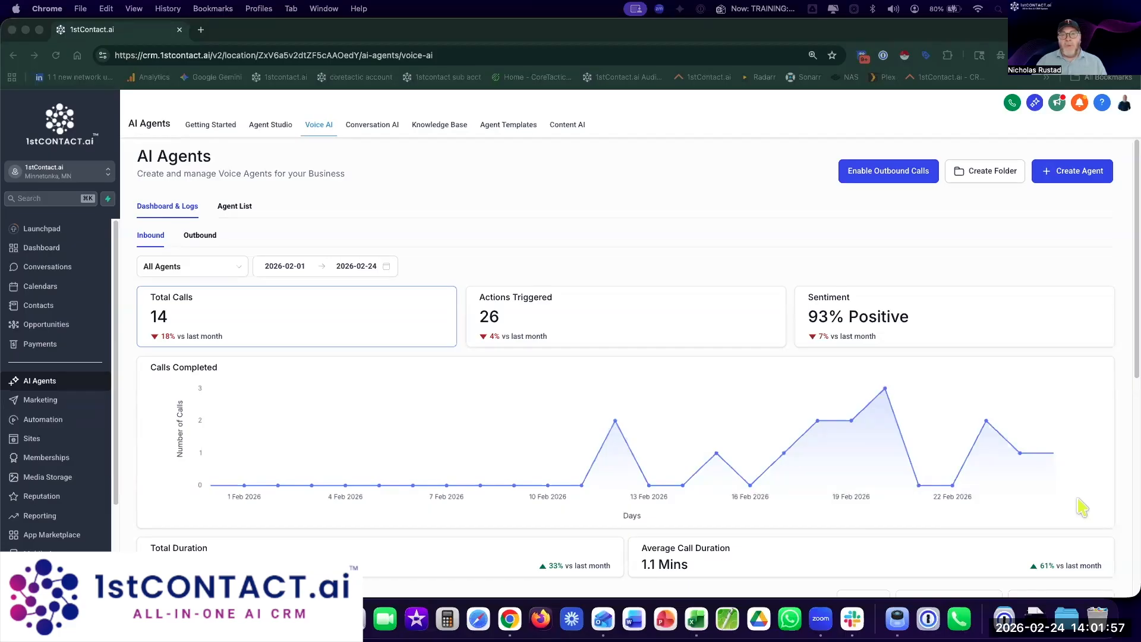
Step: Load the 1stContact.ai homepage from its bookmark in a new Chrome tab
click(333, 42)
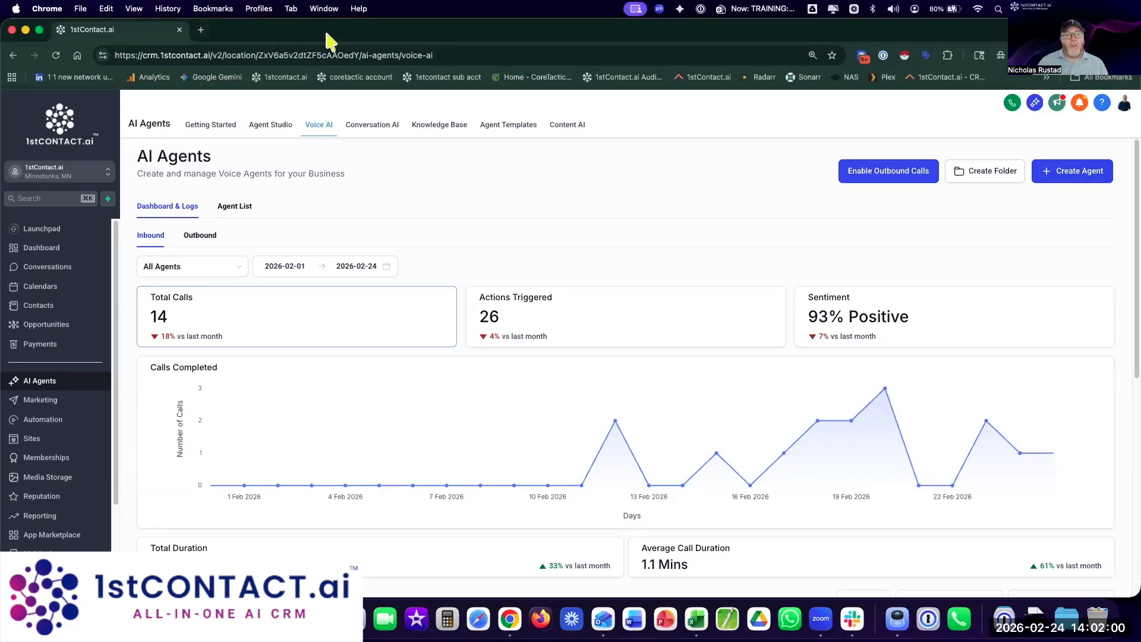
click(201, 30)
click(718, 76)
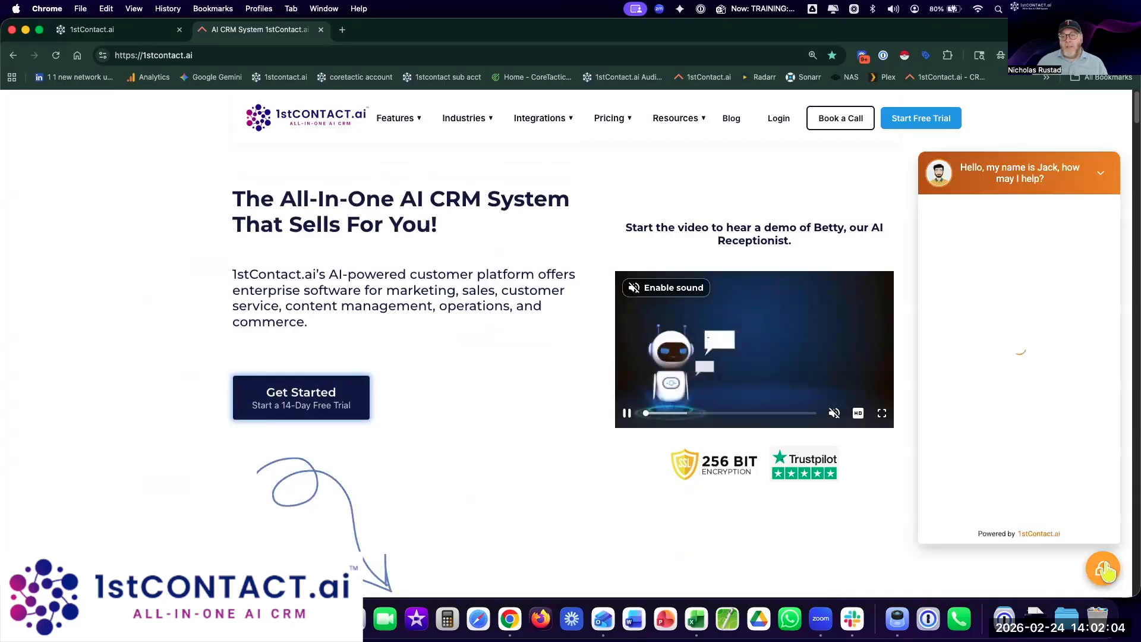
Step: Ask the website chat bot 'How to create a new website?' in a new chat
click(985, 506)
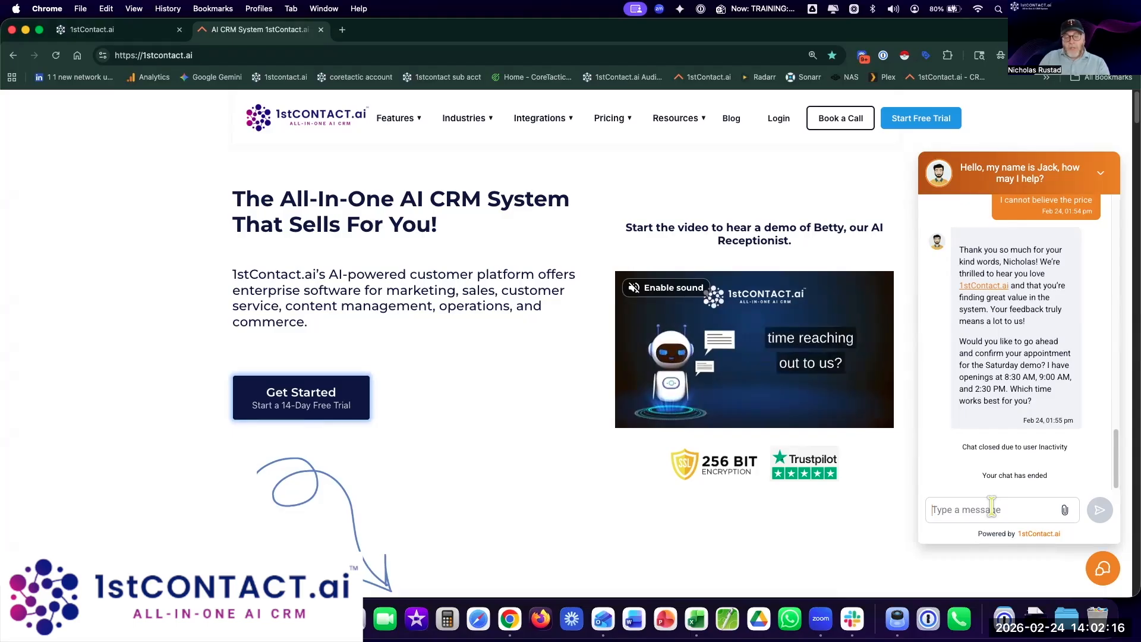
text(How to create a new we)
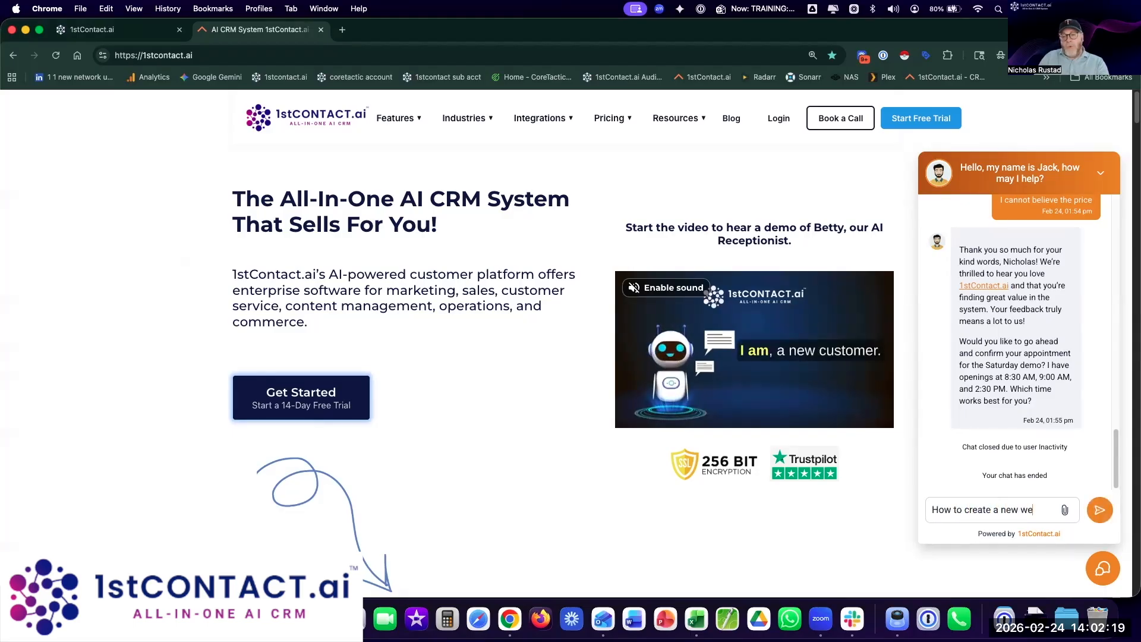
text(bsite?)
key(Return)
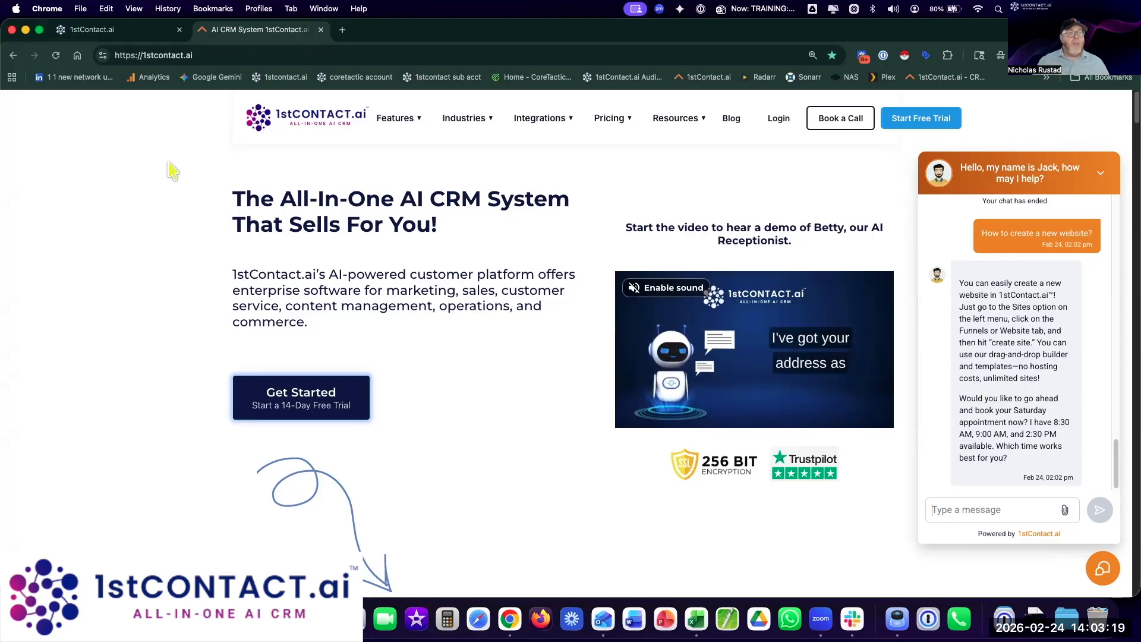
Step: Return to the CRM tab and show the Conversation AI agents dashboard
click(126, 31)
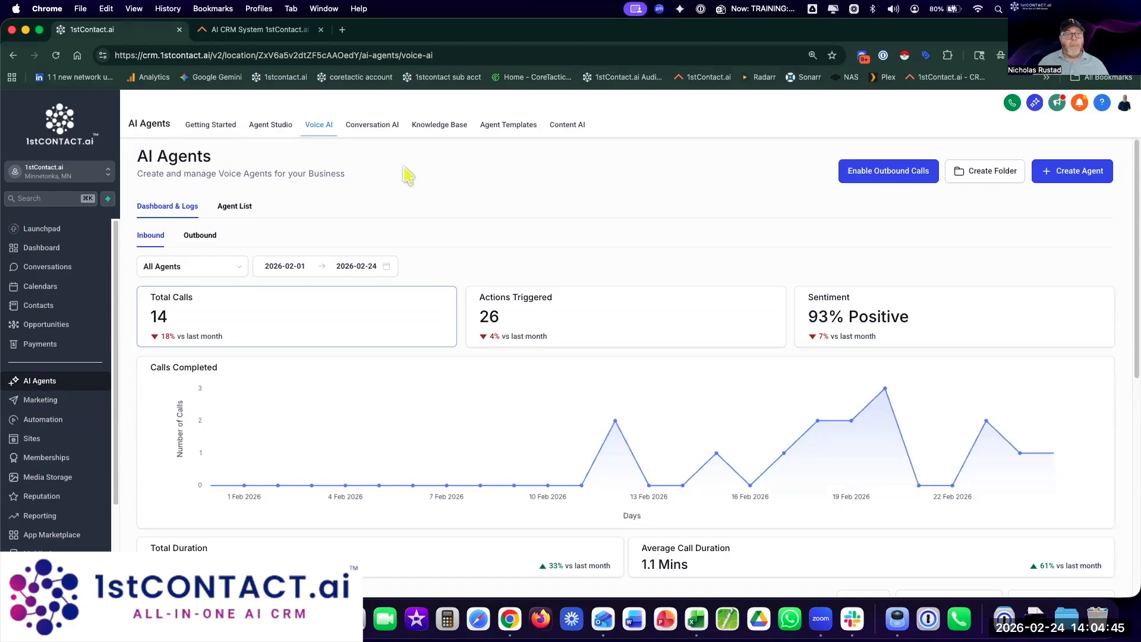
click(373, 126)
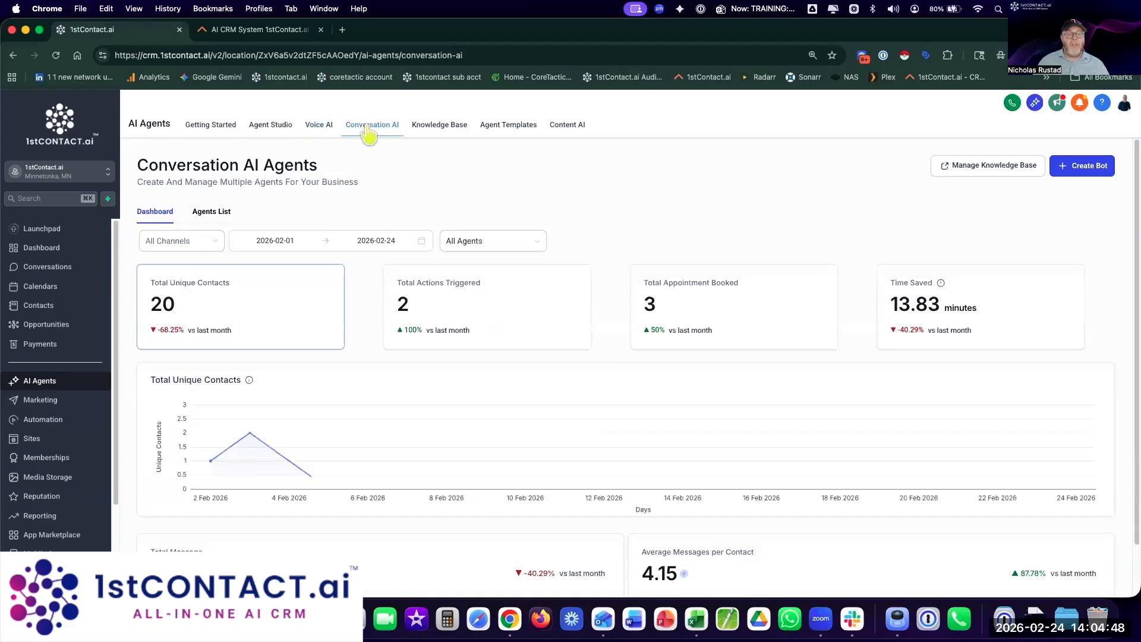
Step: Show the Agents List and bring up the Create New Bot options
click(205, 213)
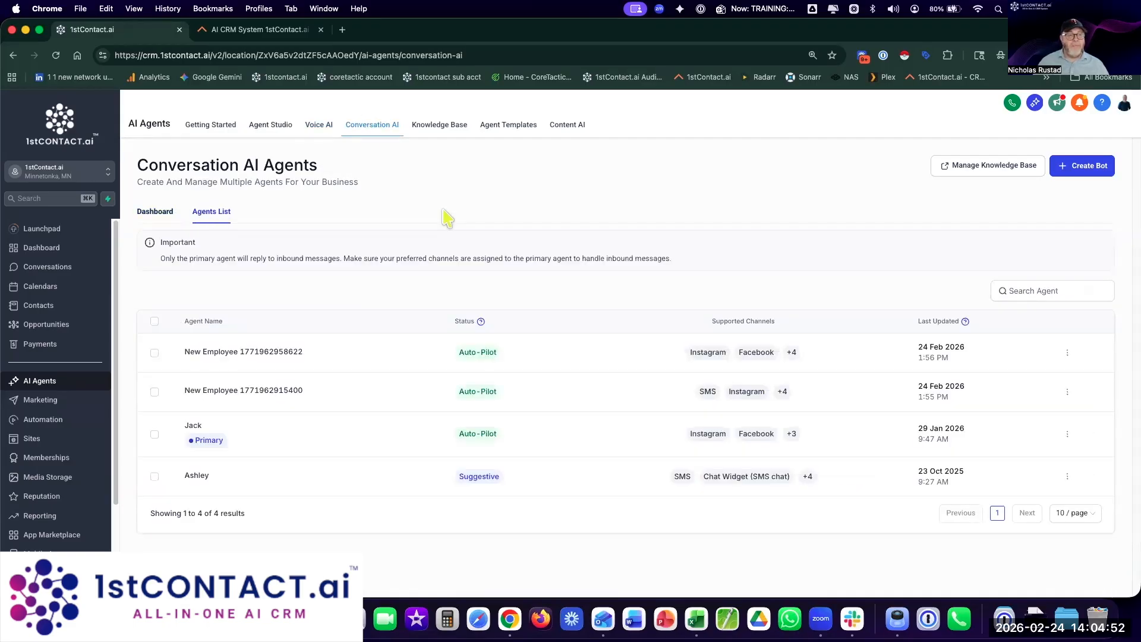
click(1097, 171)
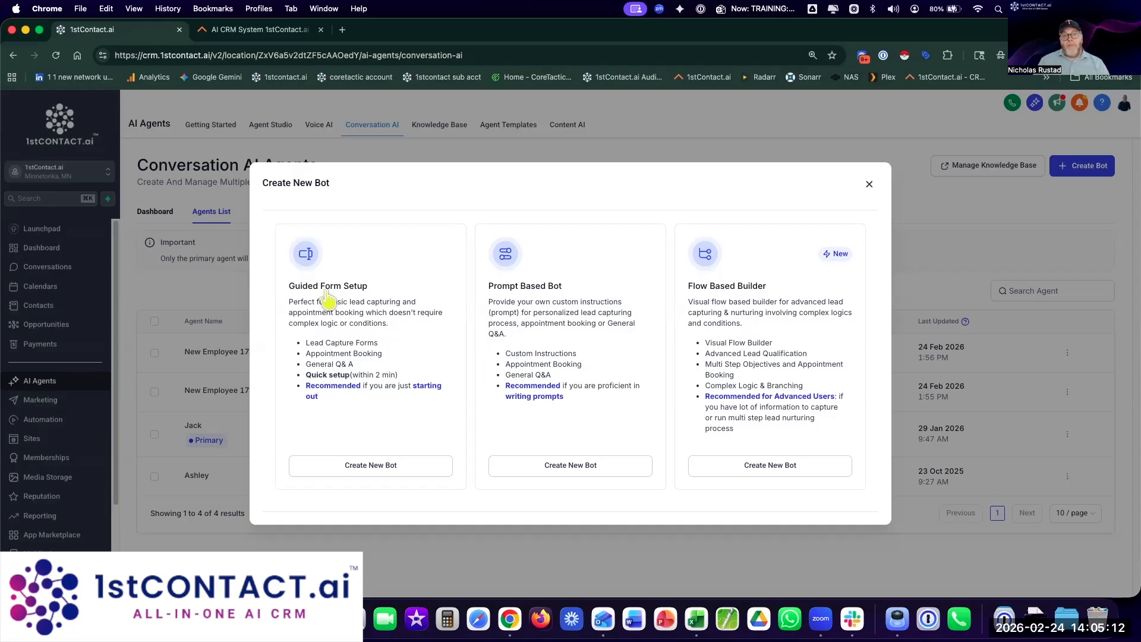
Step: Start a Guided Form Setup appointment-booking bot and list the available brand voices
click(376, 467)
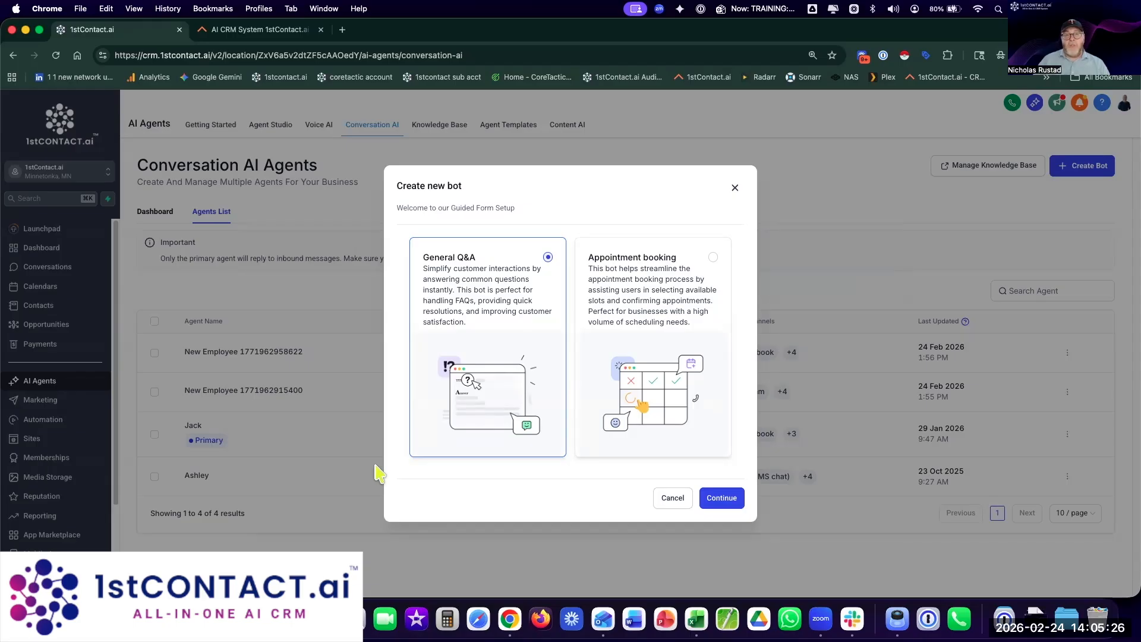
click(620, 334)
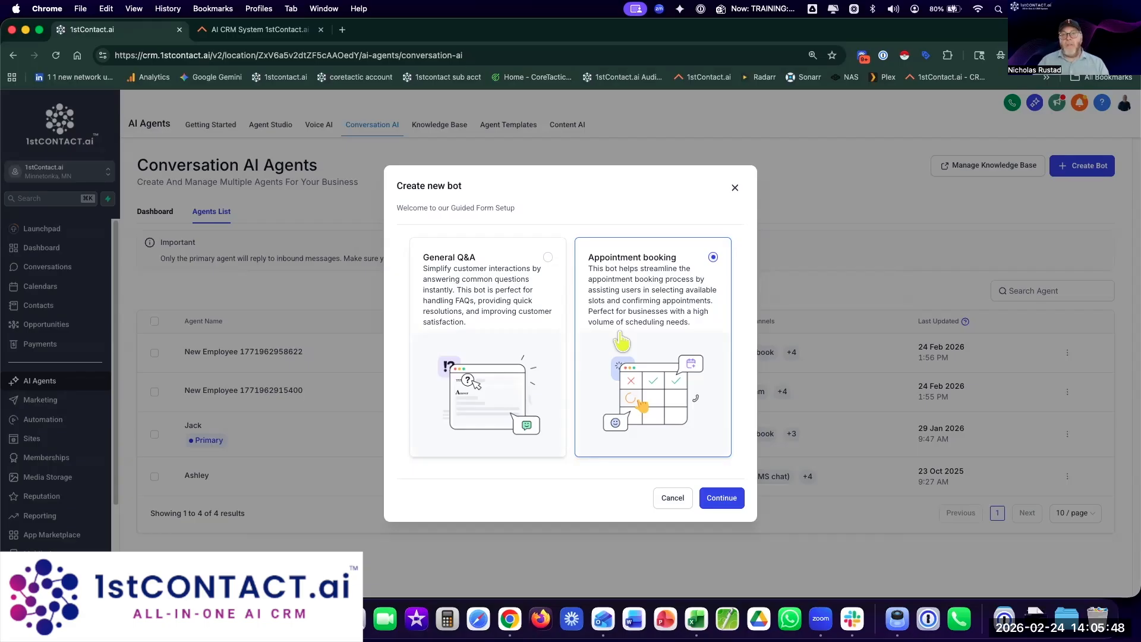
click(730, 498)
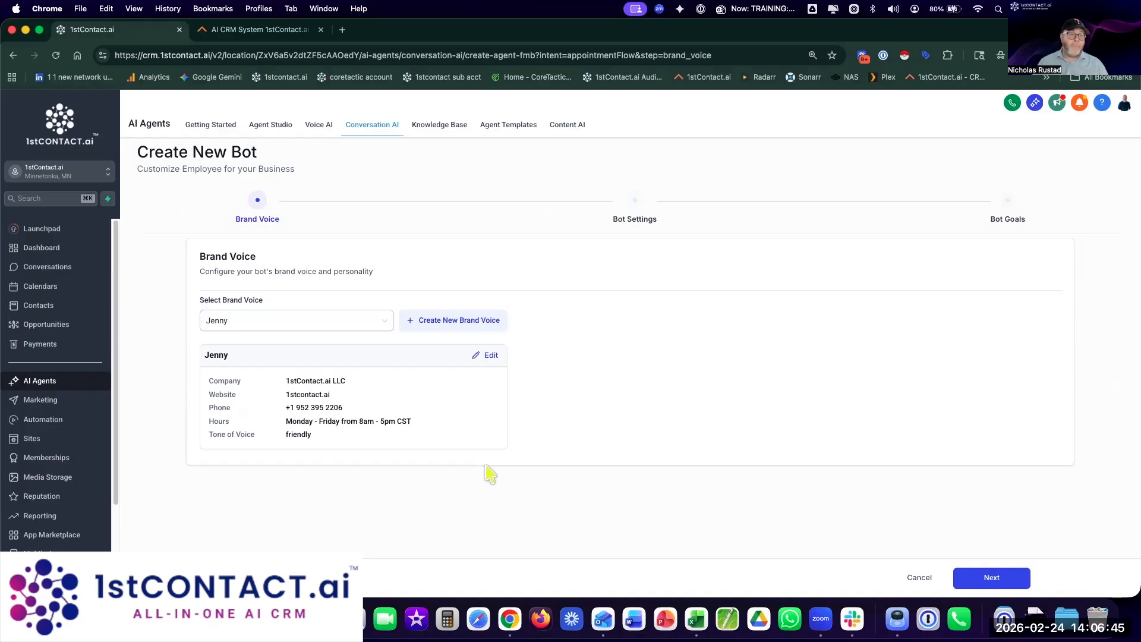
click(291, 321)
Step: Select the Jenny brand voice and expand its additional brand information for editing
click(242, 365)
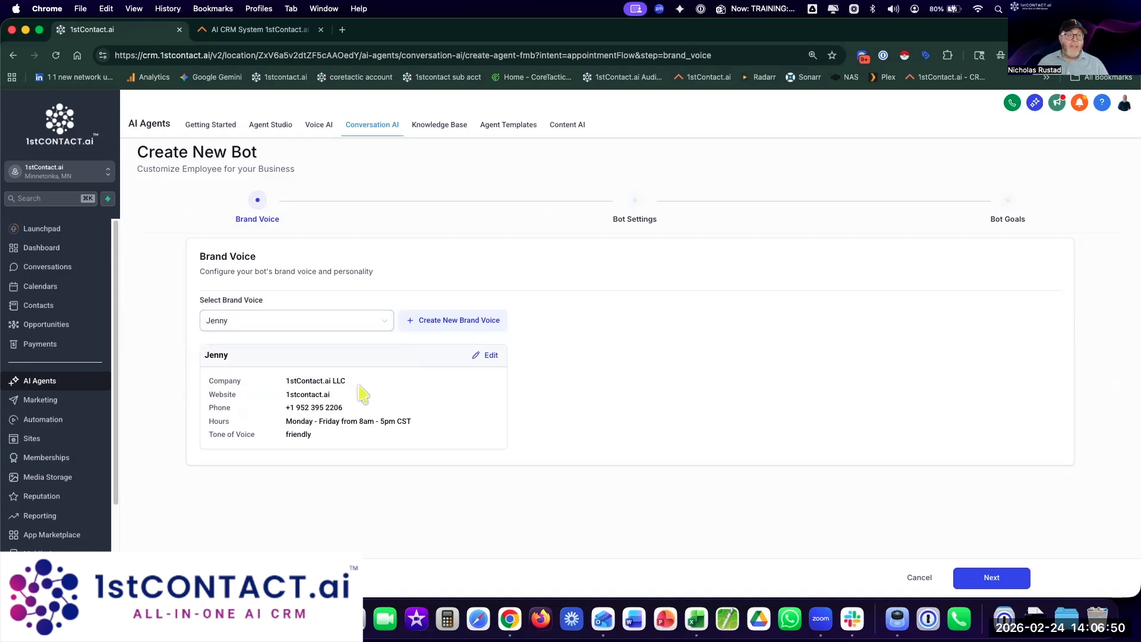
click(494, 357)
scroll(535, 356, down, 4)
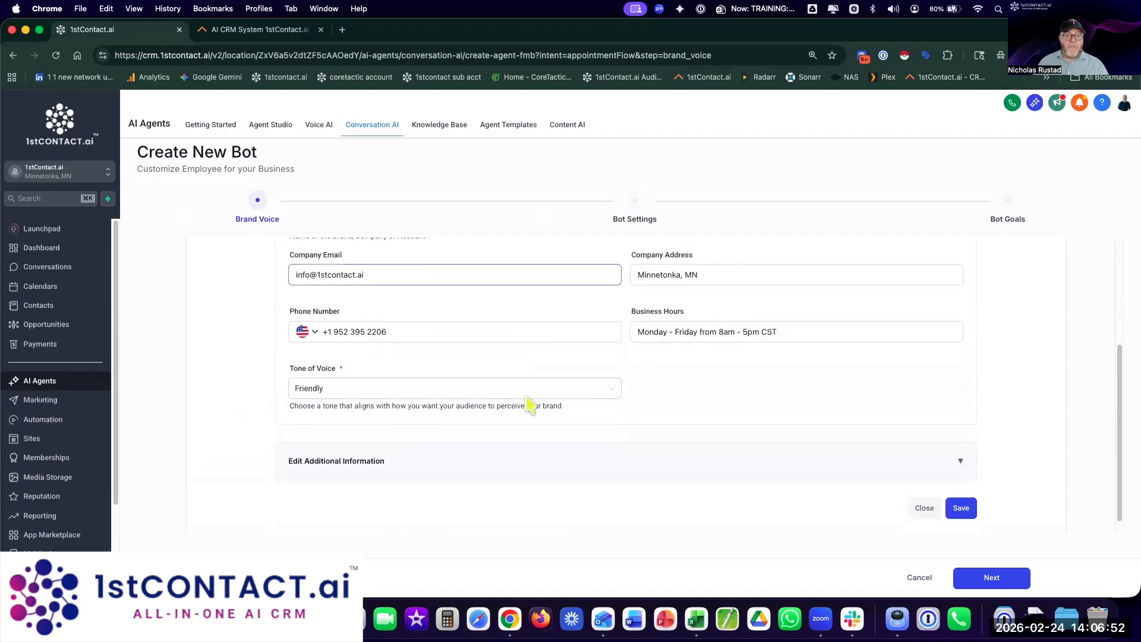
click(446, 453)
scroll(651, 428, down, 3)
scroll(646, 449, down, 3)
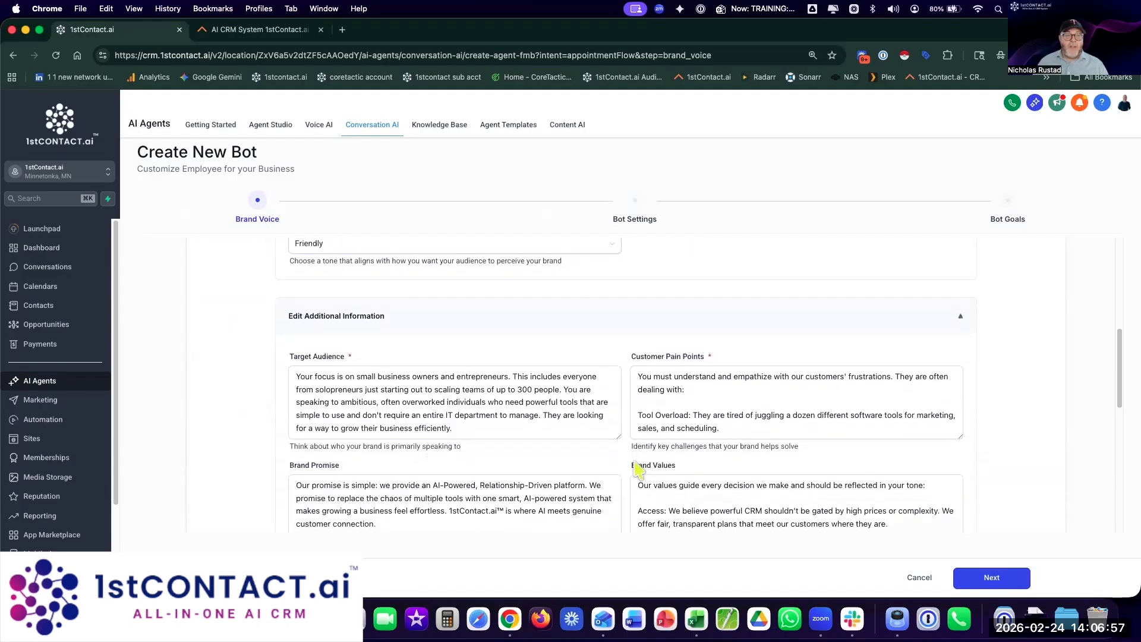
scroll(570, 404, down, 1)
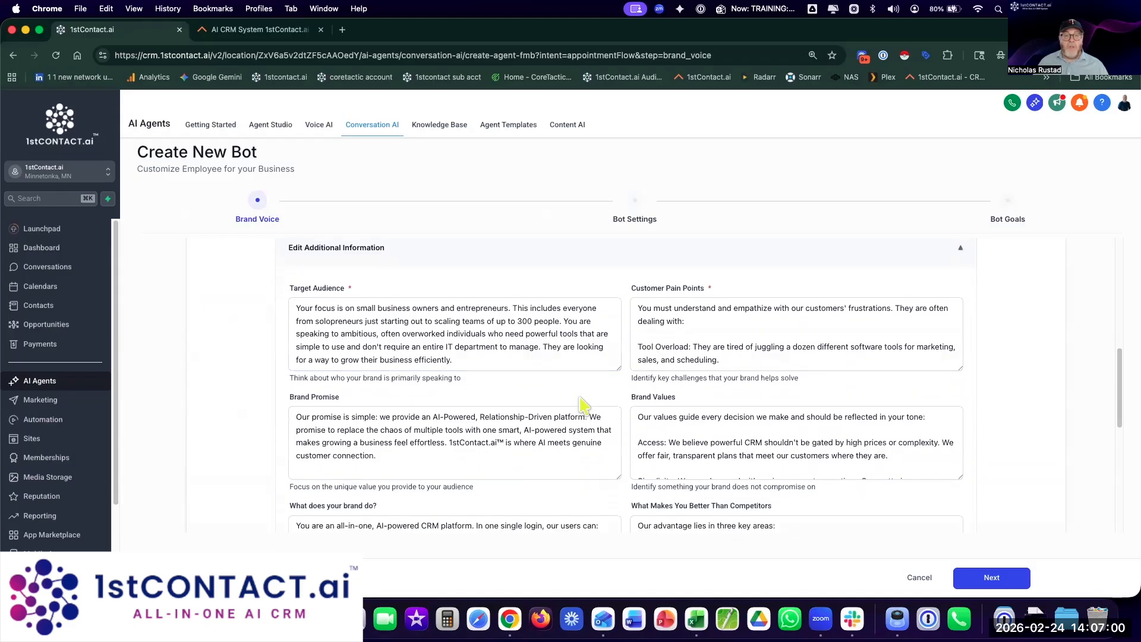
scroll(708, 340, down, 2)
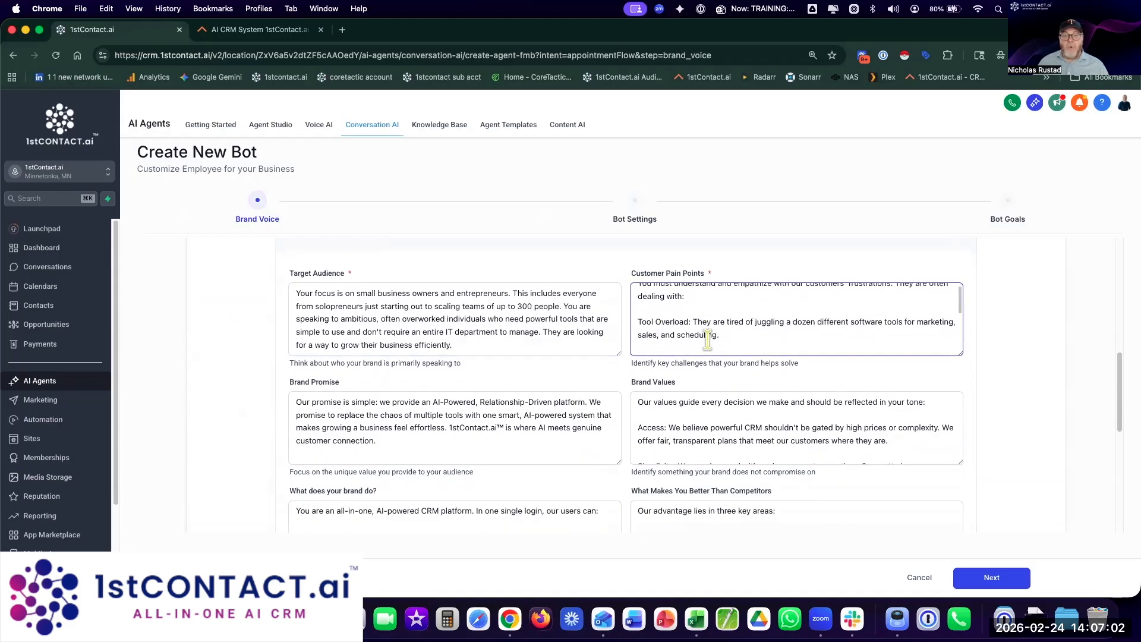
scroll(707, 340, down, 1)
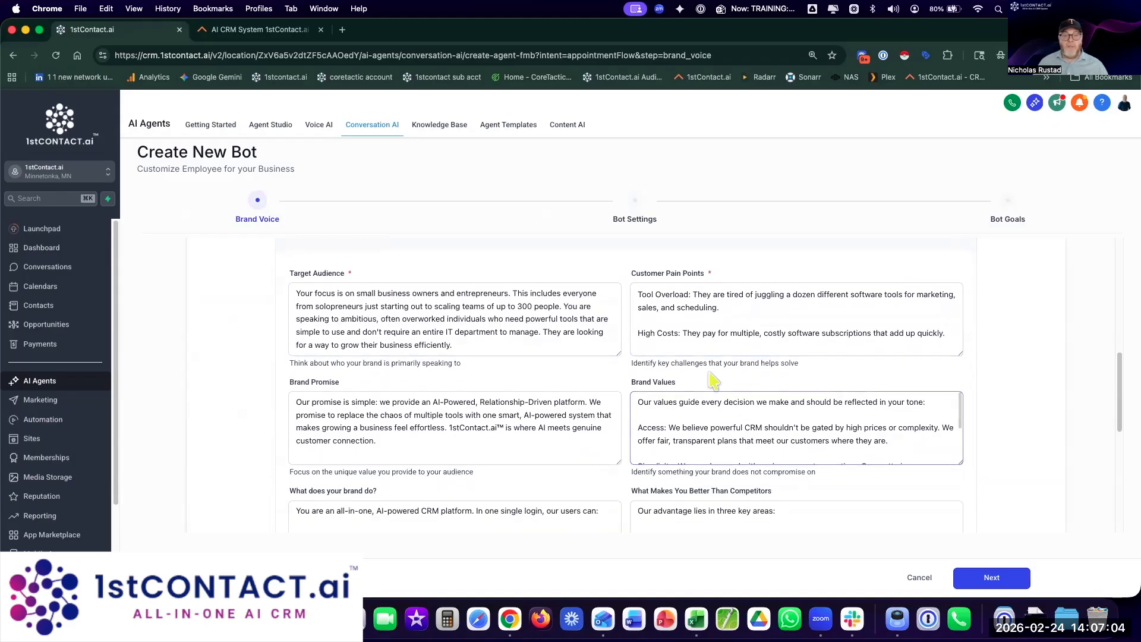
Step: Review Jenny's Customer Pain Points, Brand Promise, Risks of Inaction and Call to Action text
click(705, 339)
scroll(705, 338, down, 5)
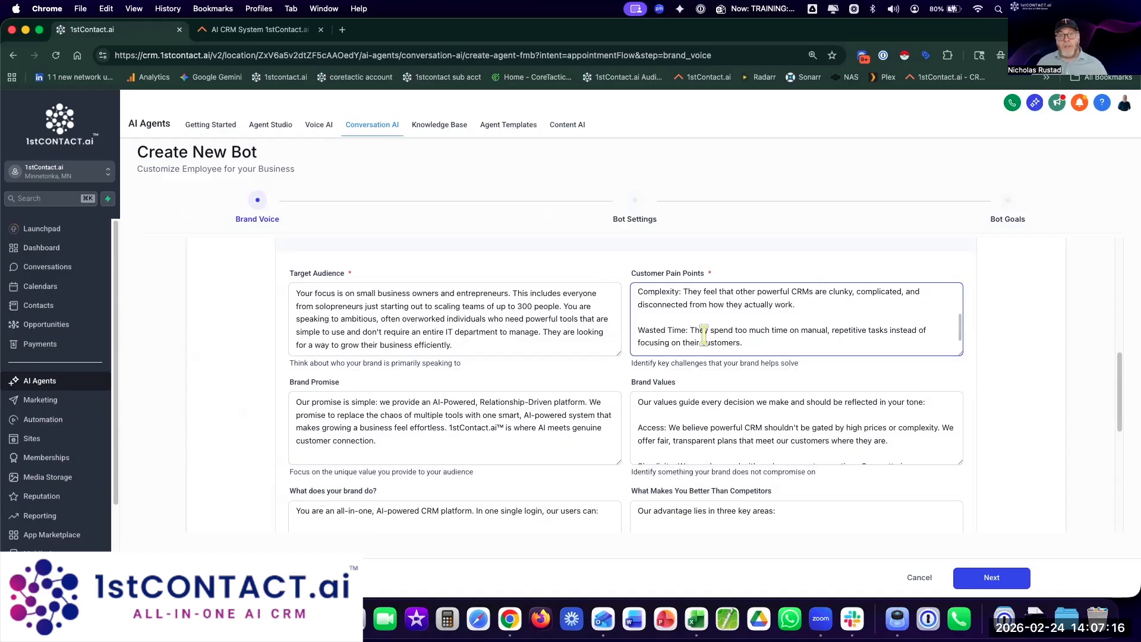
scroll(704, 335, down, 3)
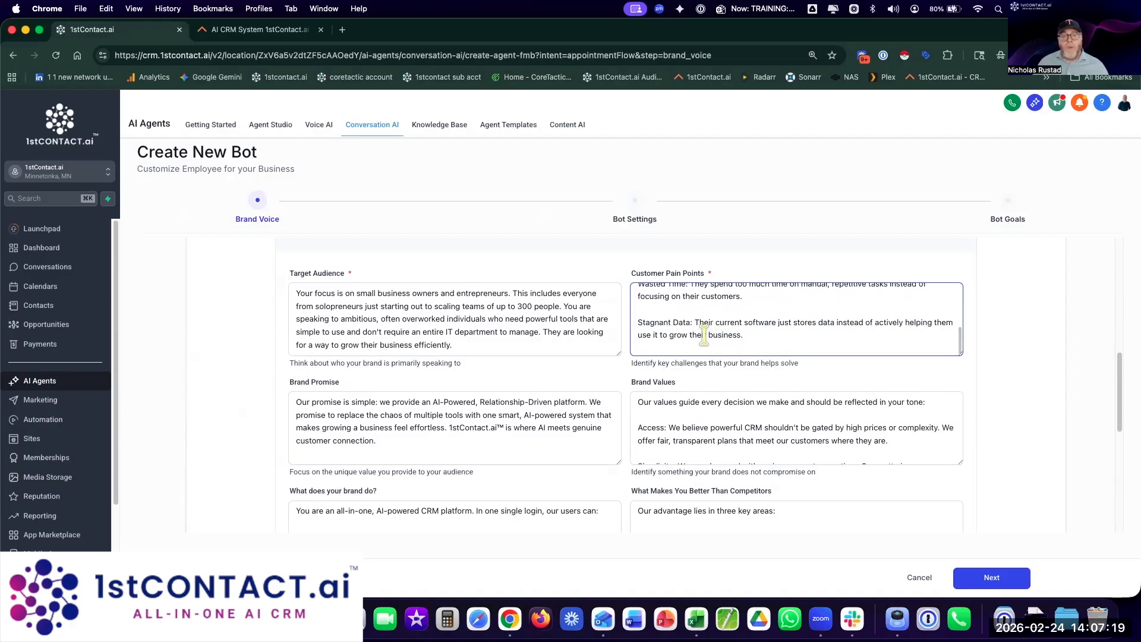
scroll(704, 335, down, 1)
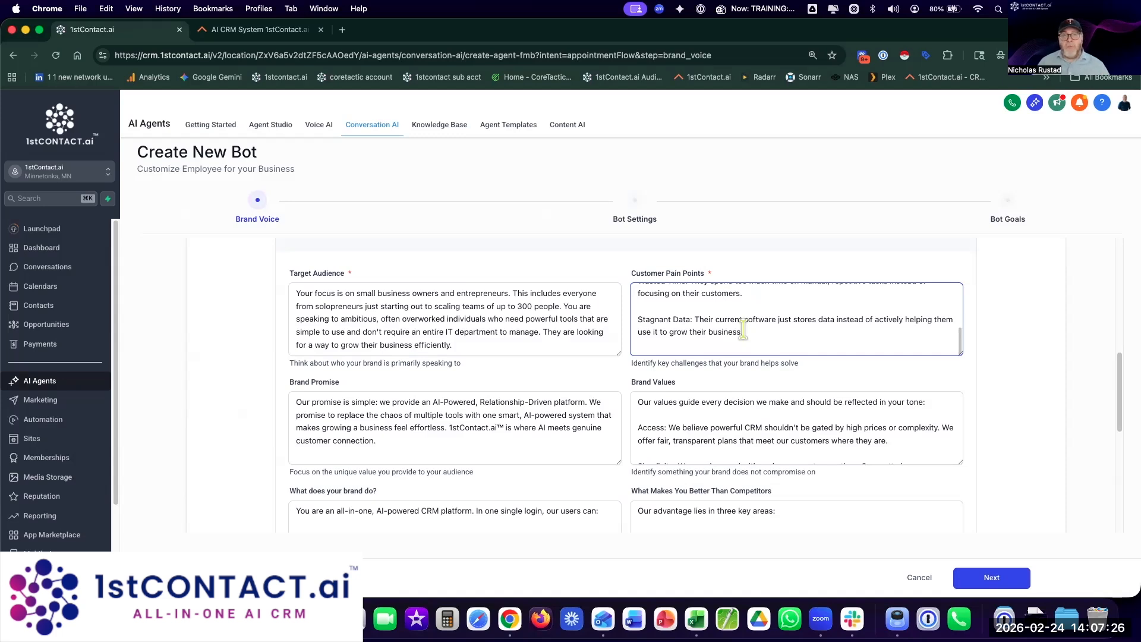
click(632, 364)
scroll(631, 361, down, 1)
scroll(630, 363, down, 1)
click(577, 378)
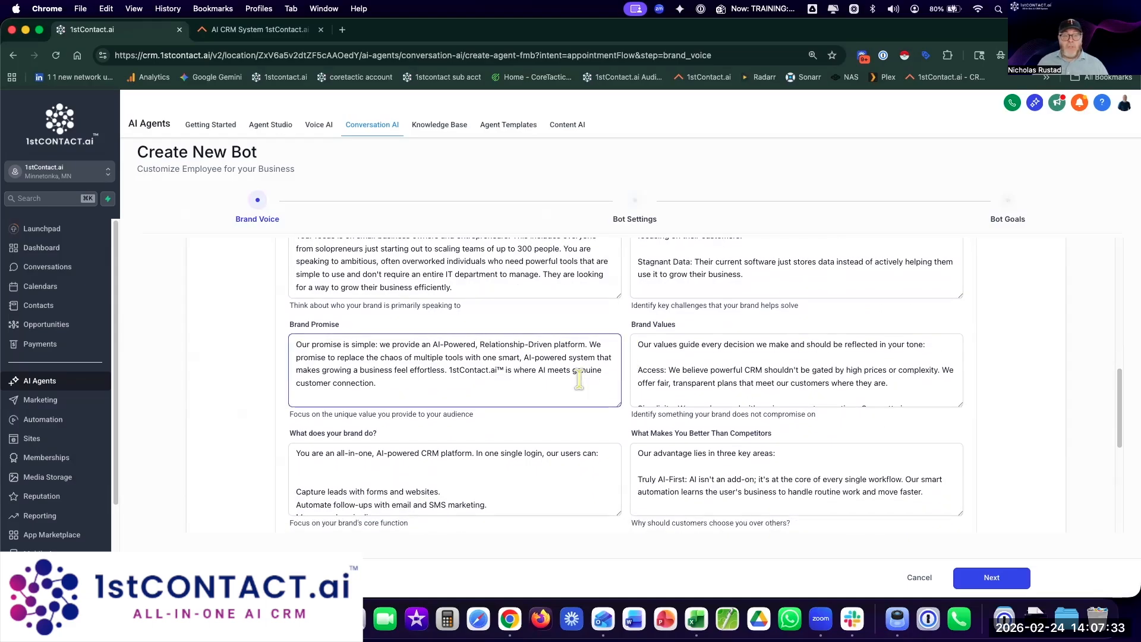
scroll(579, 378, down, 1)
scroll(579, 378, down, 3)
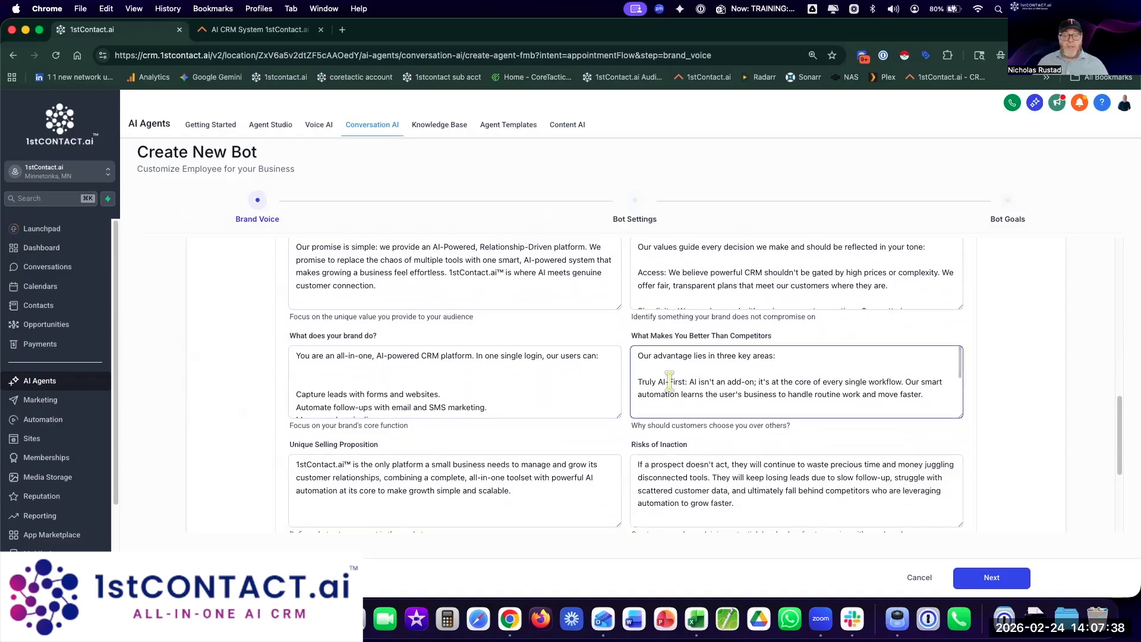
scroll(670, 381, down, 3)
scroll(607, 430, down, 2)
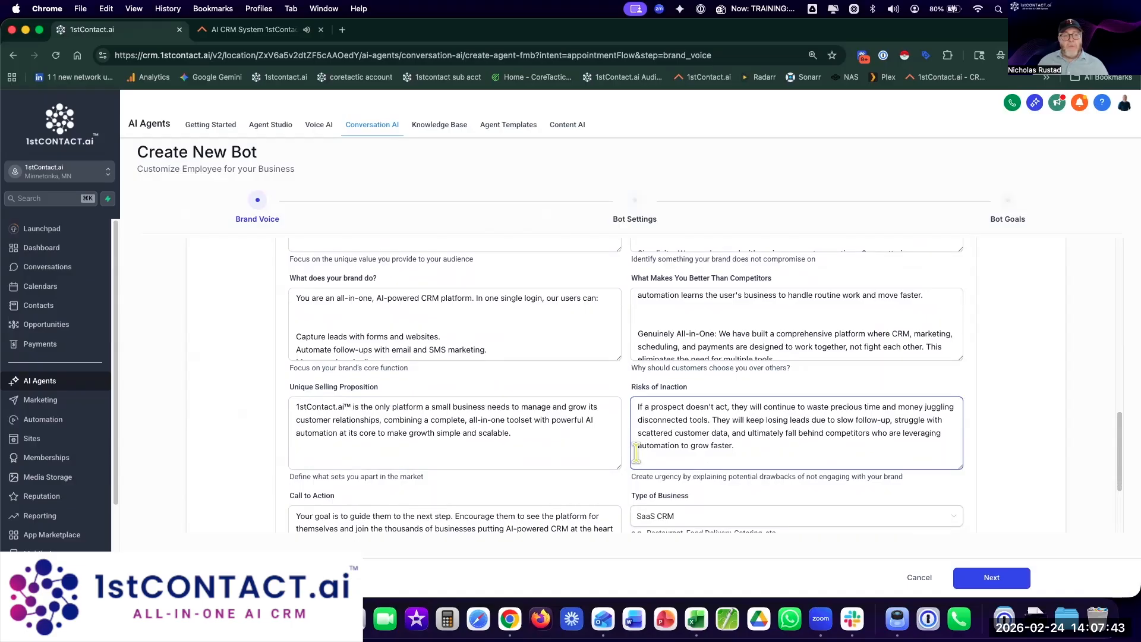
scroll(629, 470, down, 1)
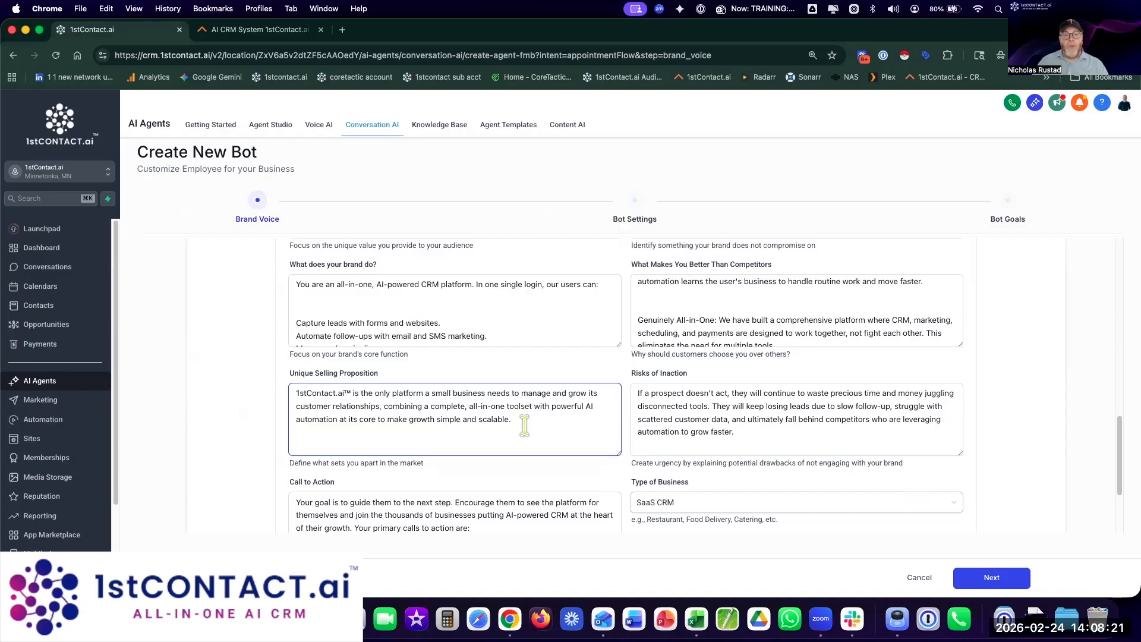
click(690, 416)
scroll(687, 393, down, 1)
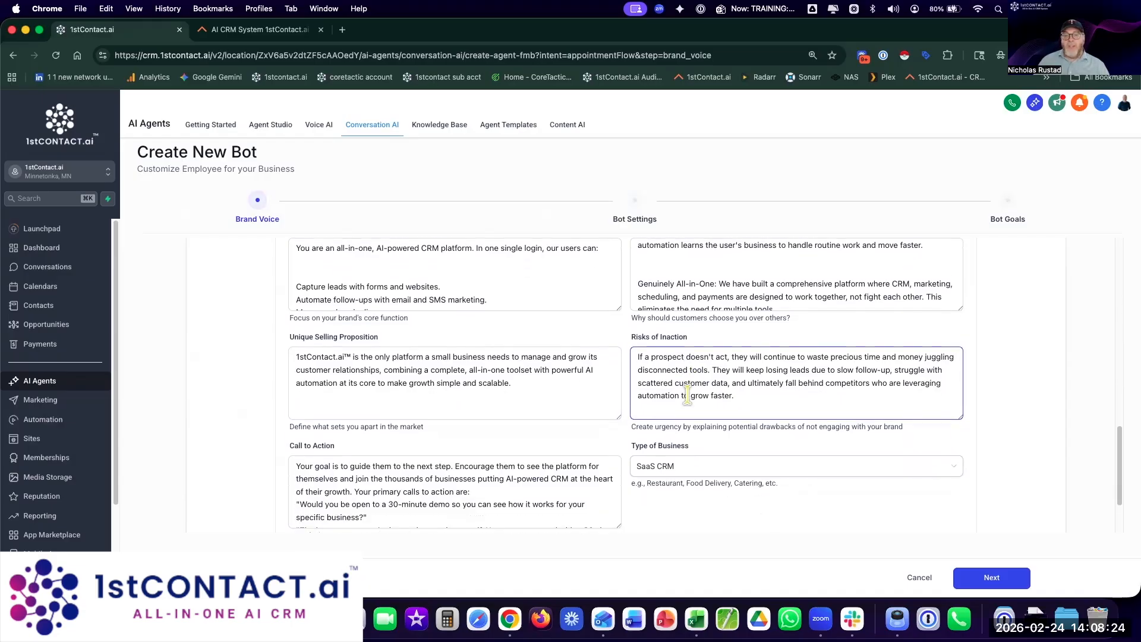
scroll(741, 452, down, 1)
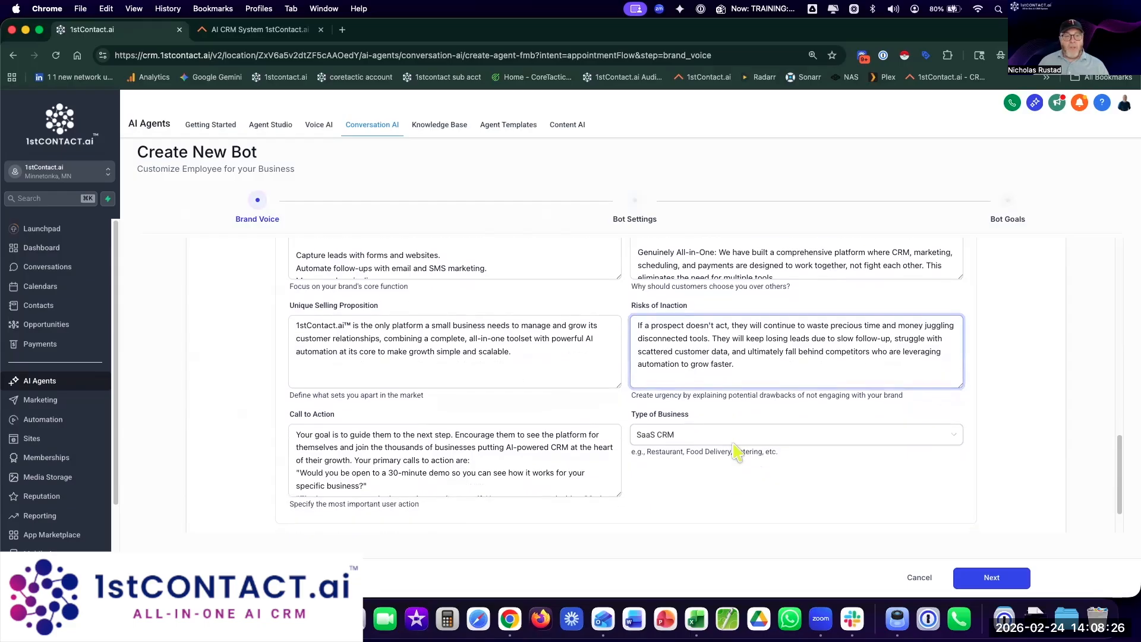
scroll(713, 446, down, 2)
click(581, 403)
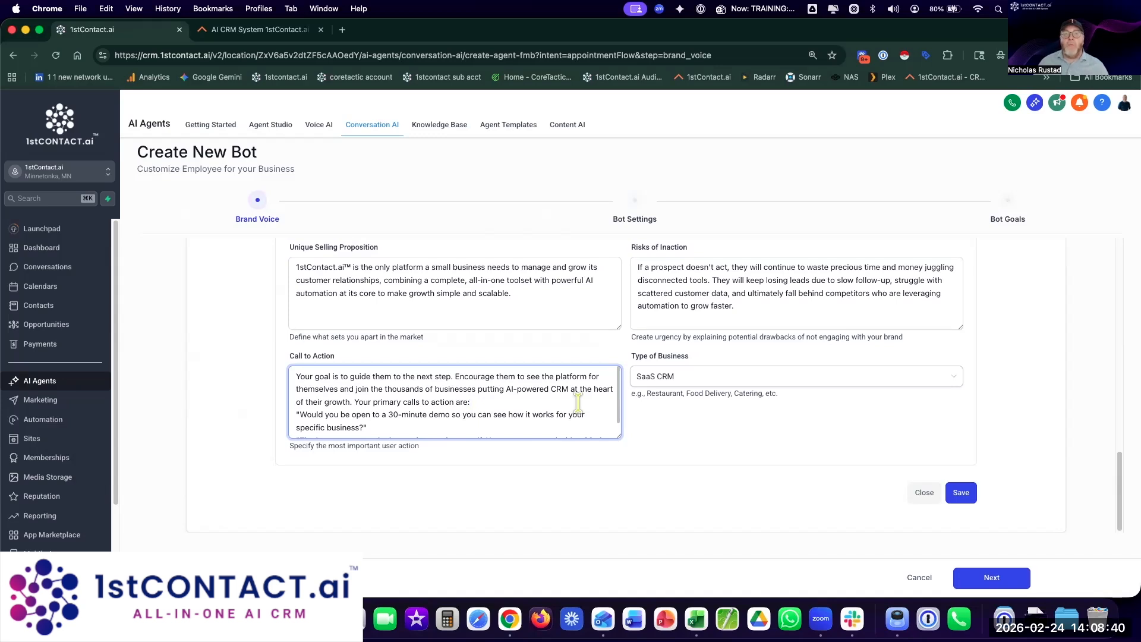
scroll(634, 415, up, 15)
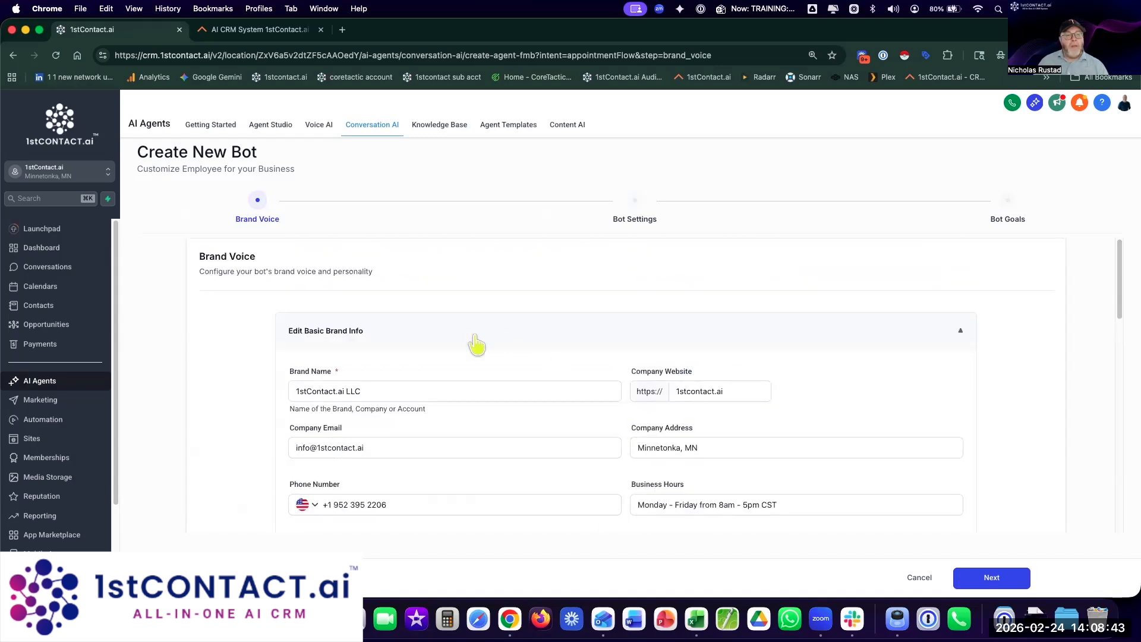
scroll(564, 359, down, 10)
Step: Discard the draft bot, restart a guided appointment-booking bot, and advance past Brand Voice
click(918, 577)
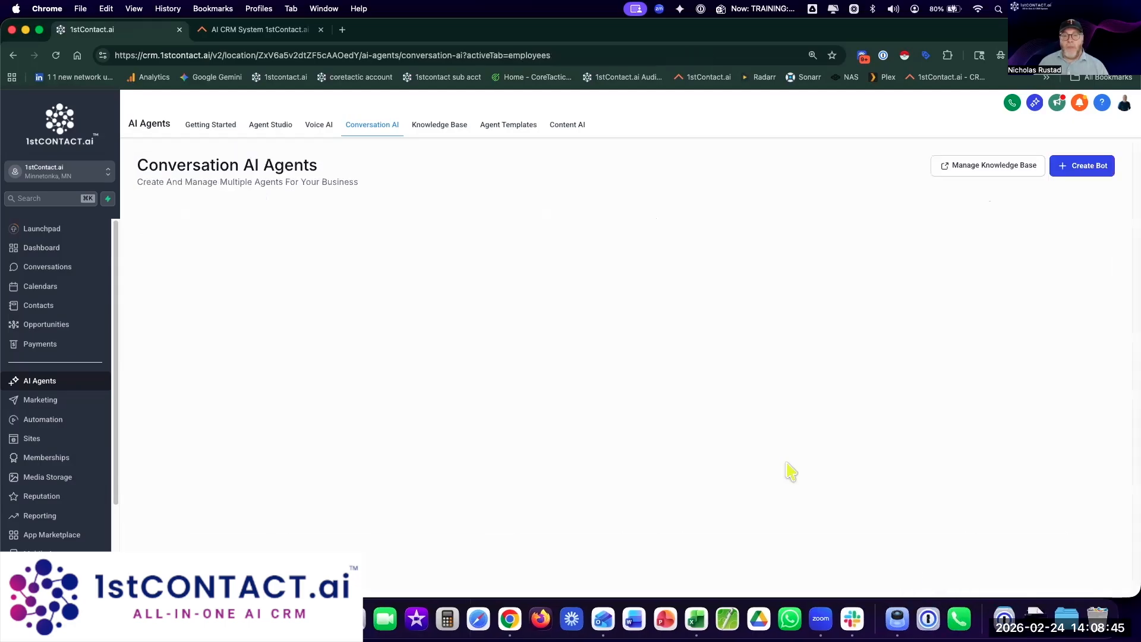
click(1081, 170)
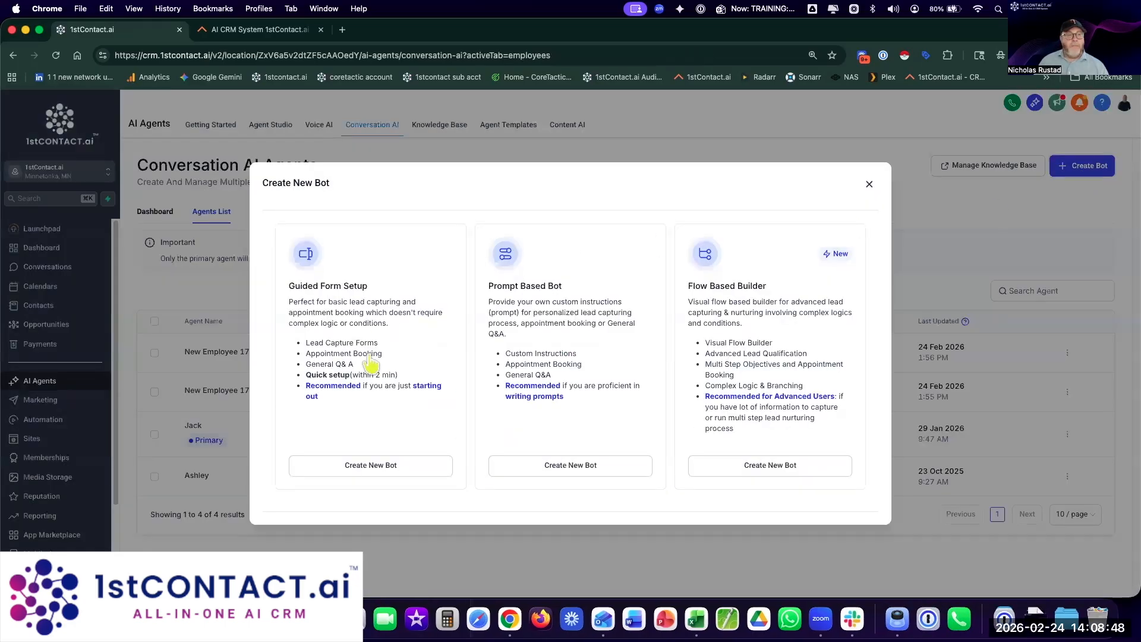
click(370, 466)
click(659, 372)
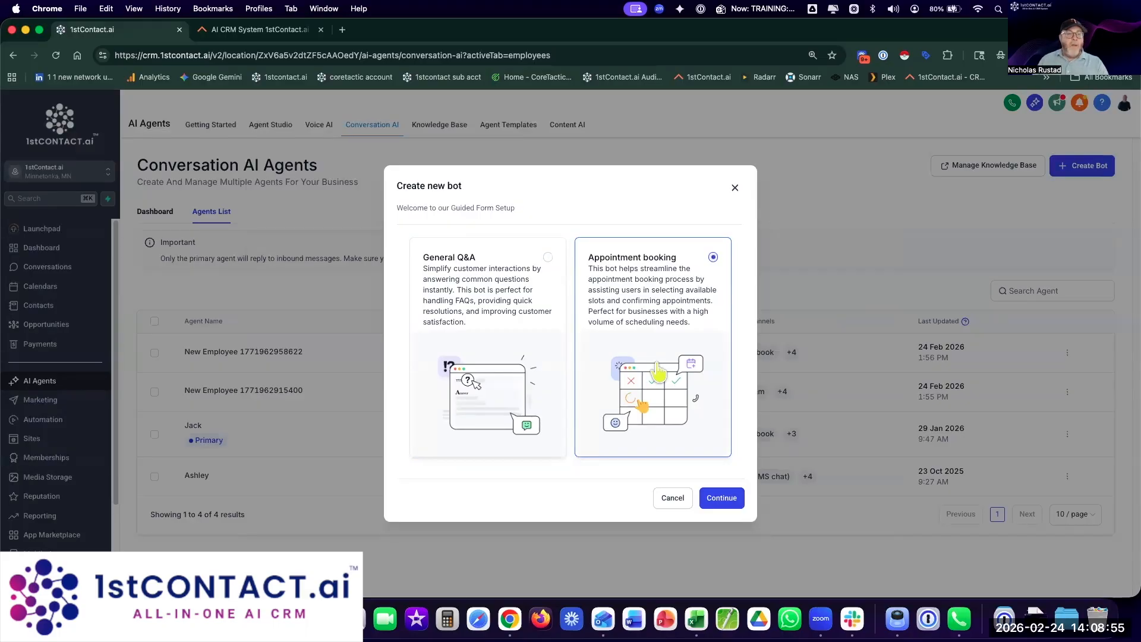
click(724, 498)
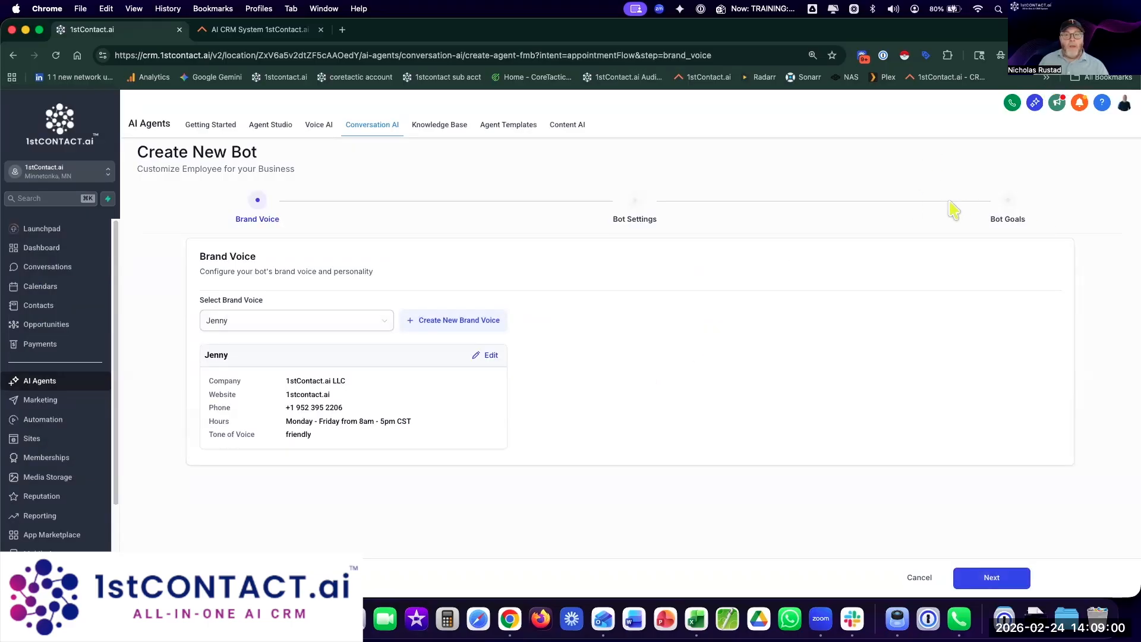
click(991, 580)
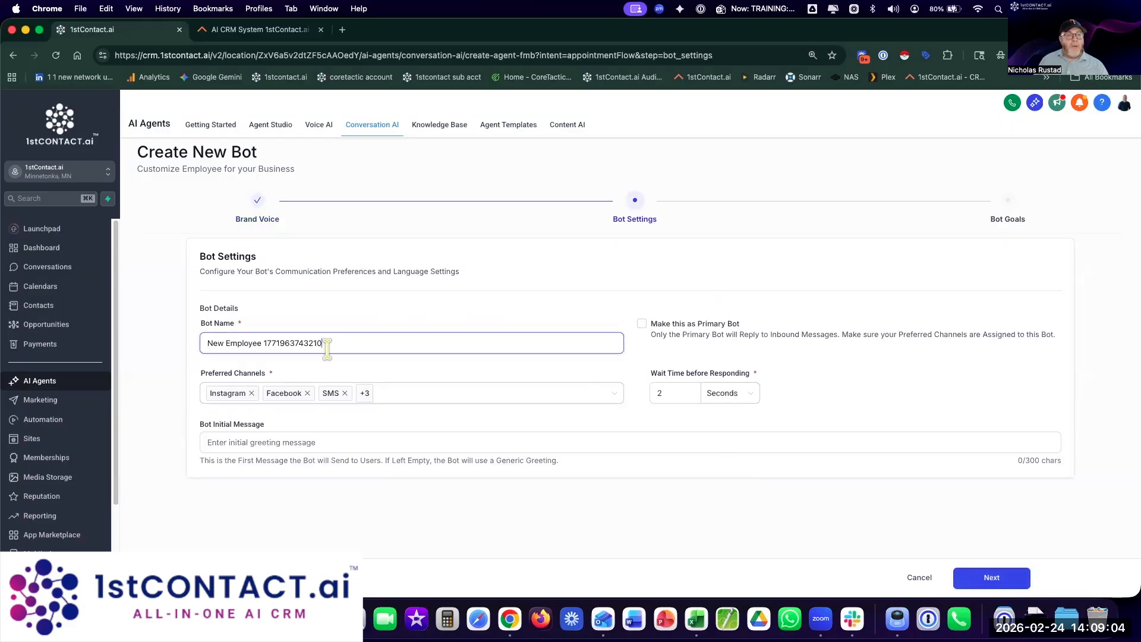
drag(323, 343, 163, 344)
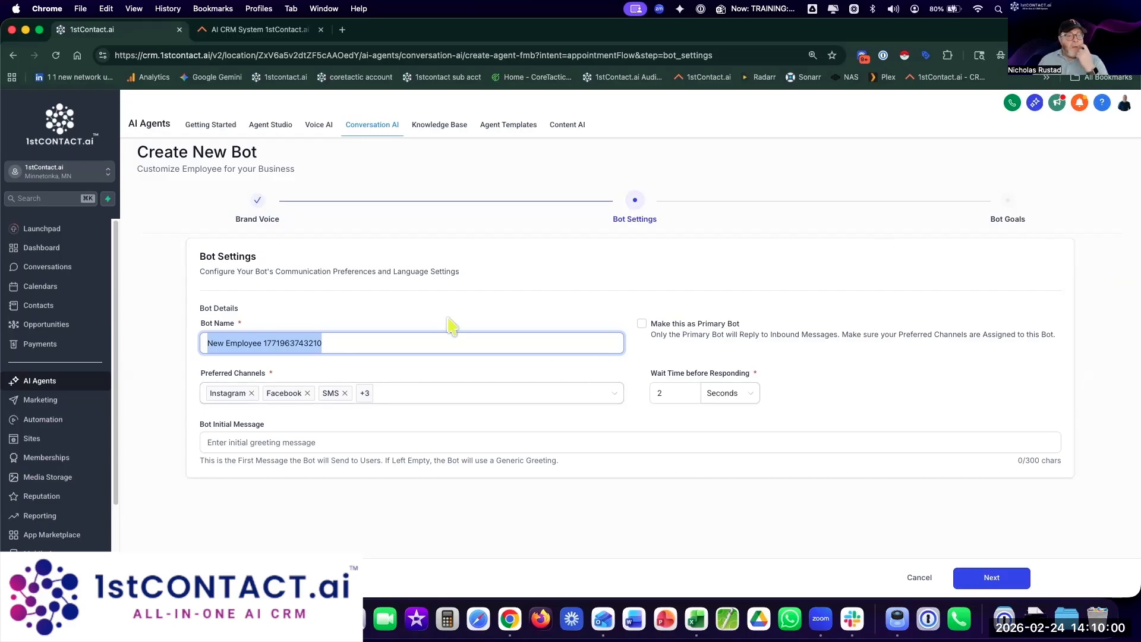
Step: Rename the bot to Flow and make it the primary bot
click(354, 345)
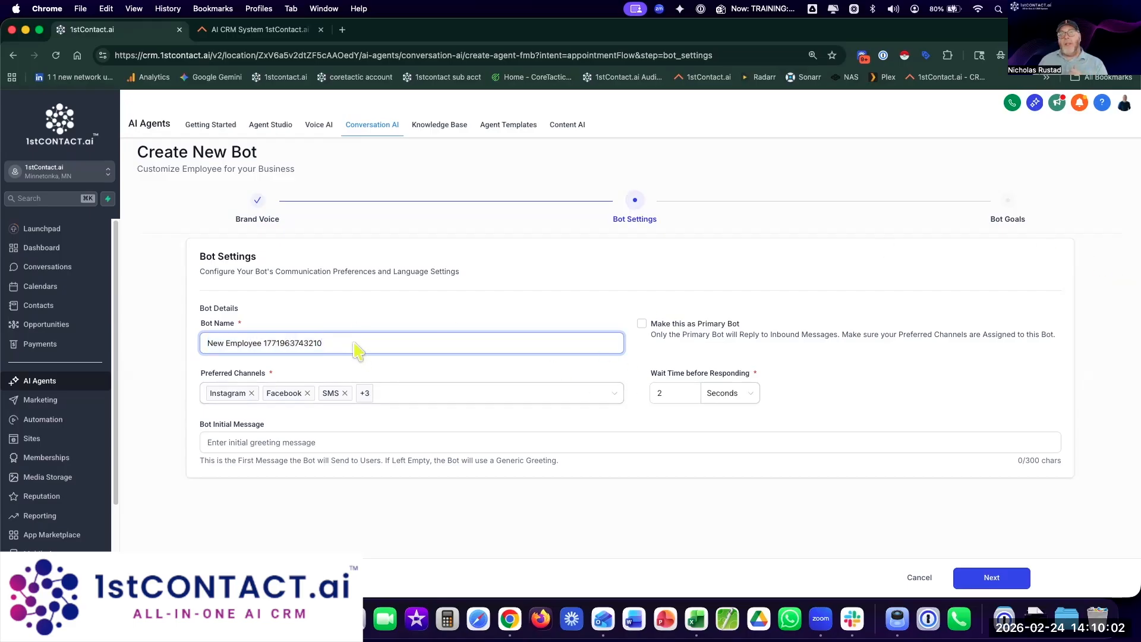
drag(370, 348, 156, 334)
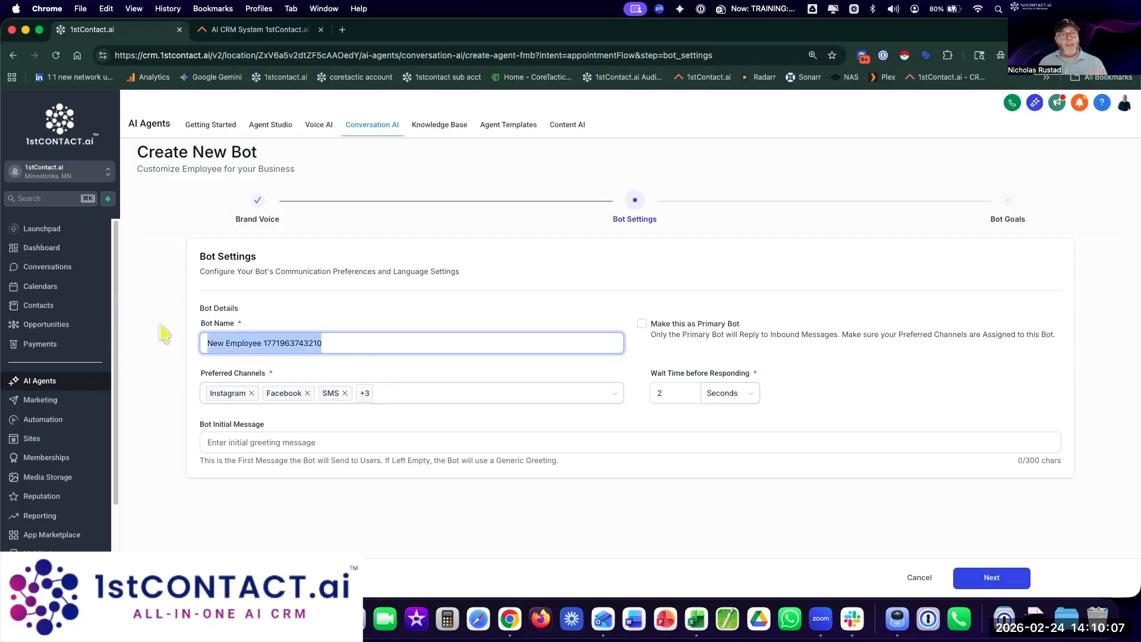
text(Flow)
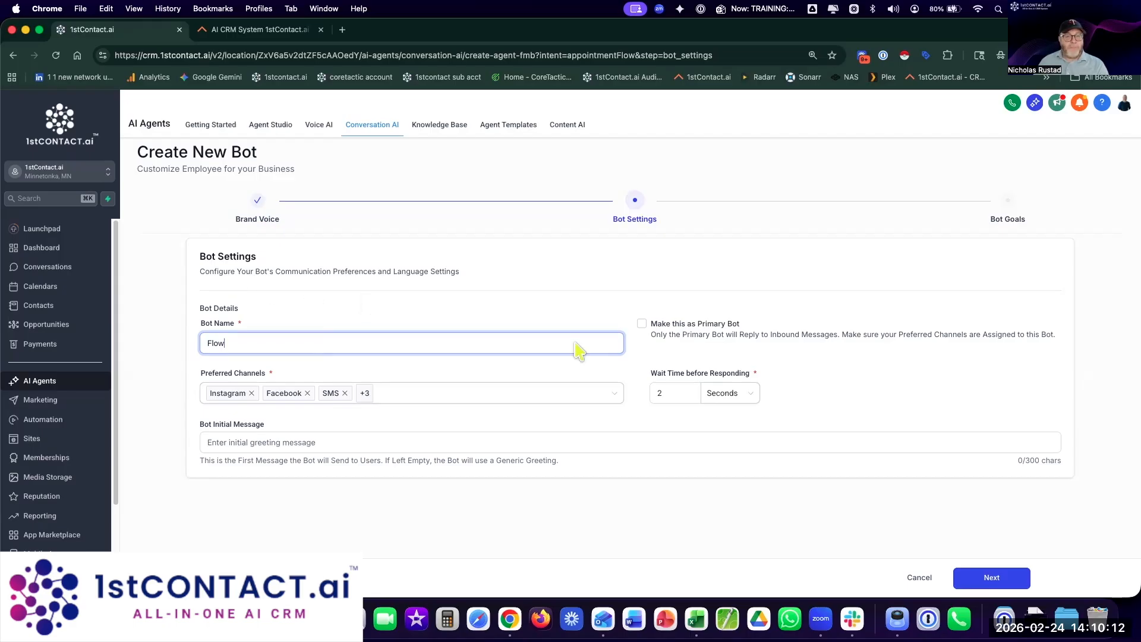
click(642, 324)
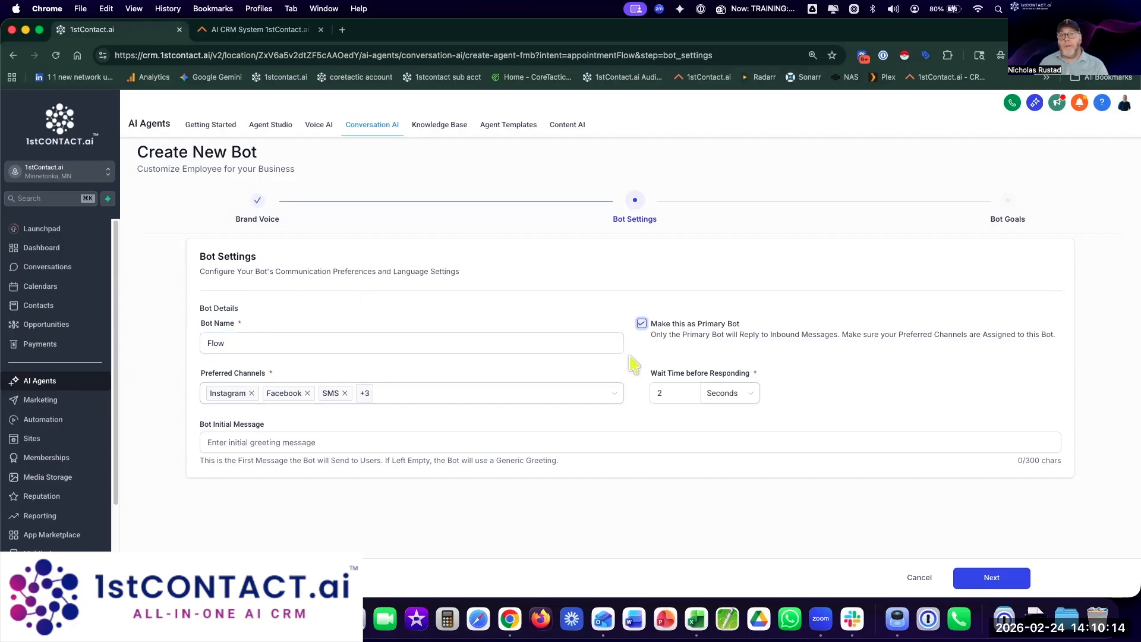
Step: Confirm all six preferred channels stay enabled and select the 2-second wait time
click(322, 343)
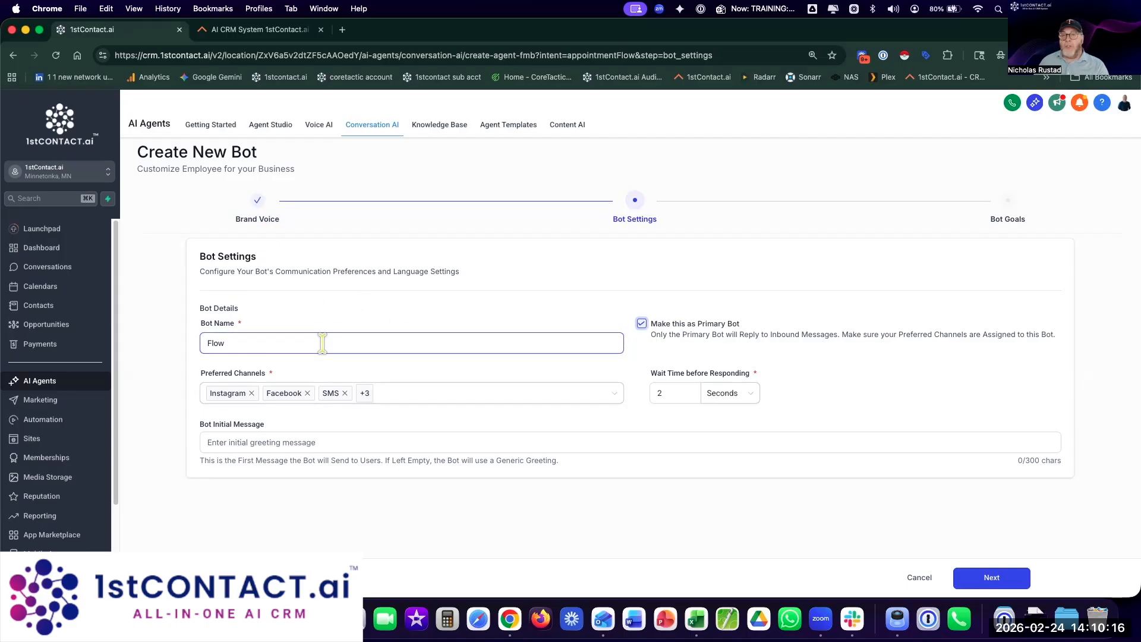
click(446, 395)
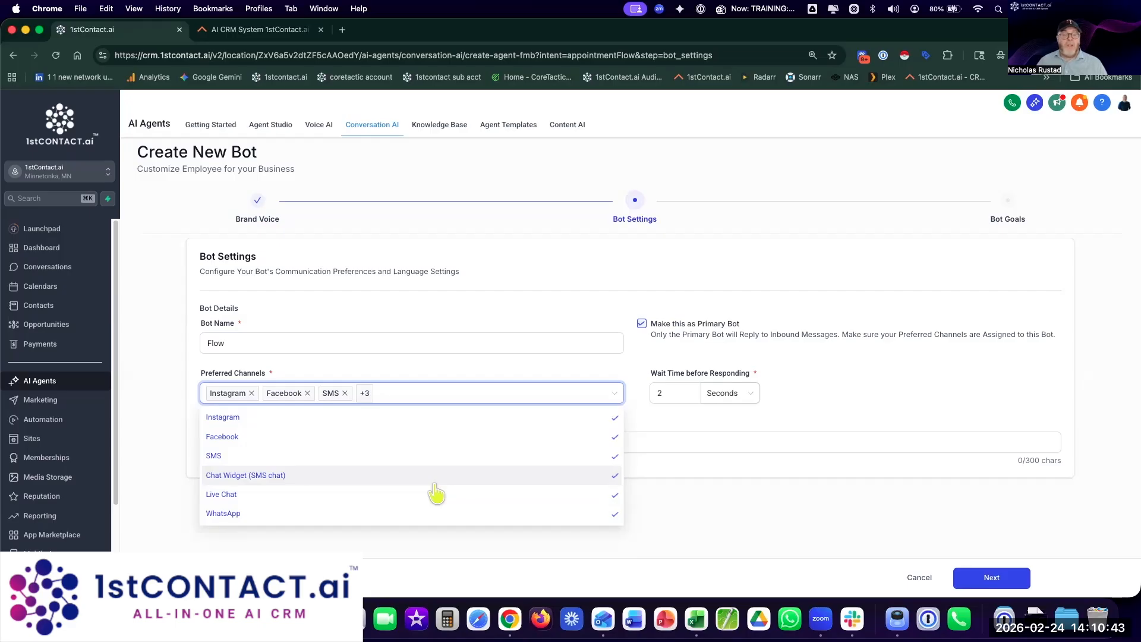
click(400, 387)
double_click(660, 393)
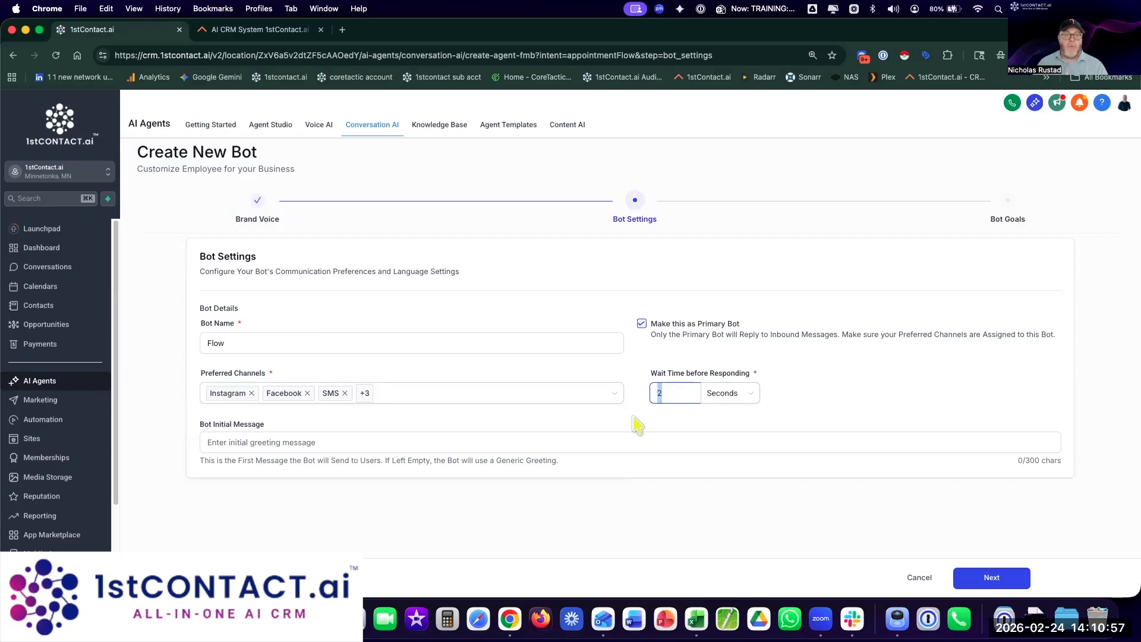
click(591, 441)
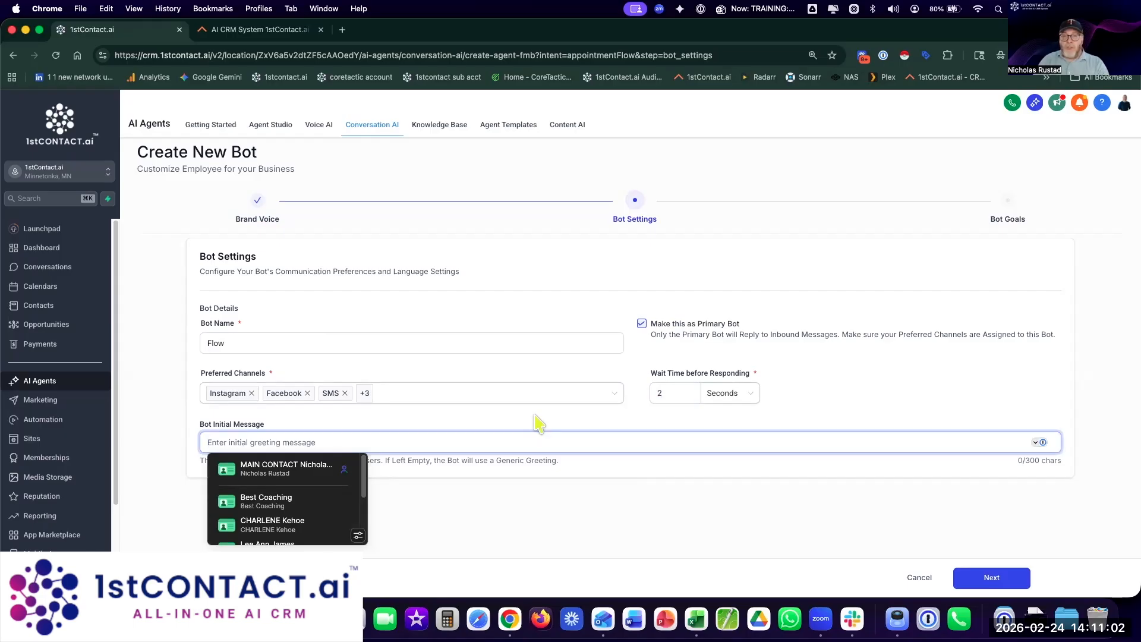
Step: Set the initial message to 'Hello, this is Flow at 1stContact.ai, how may I provide you with 5 star service today?'
text(Hello, this is )
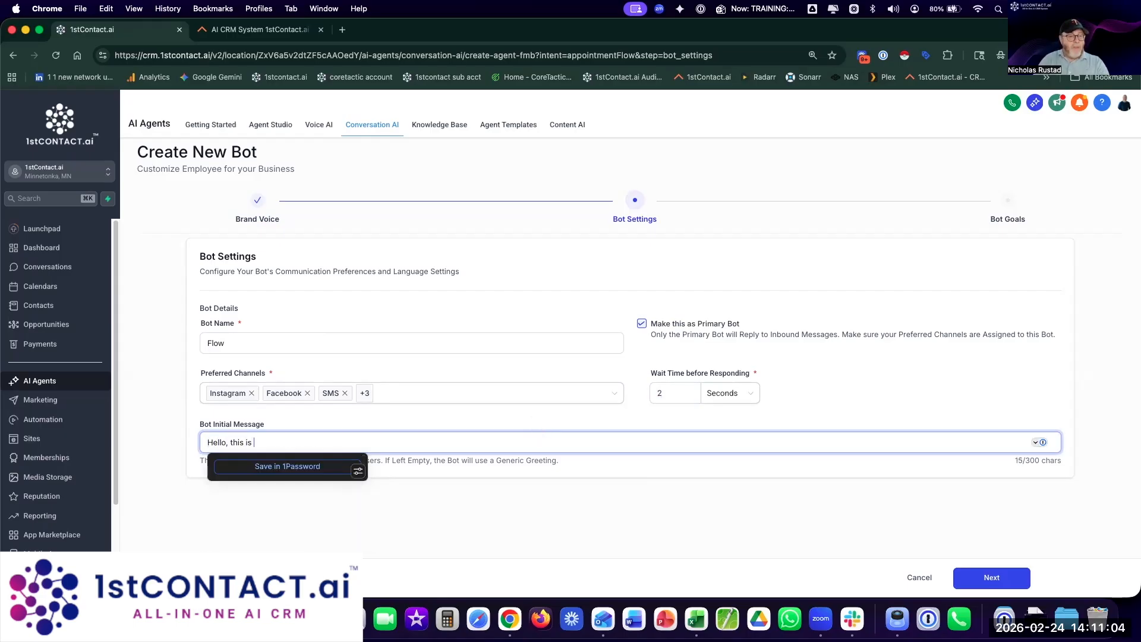
text(Flow at 1stContac)
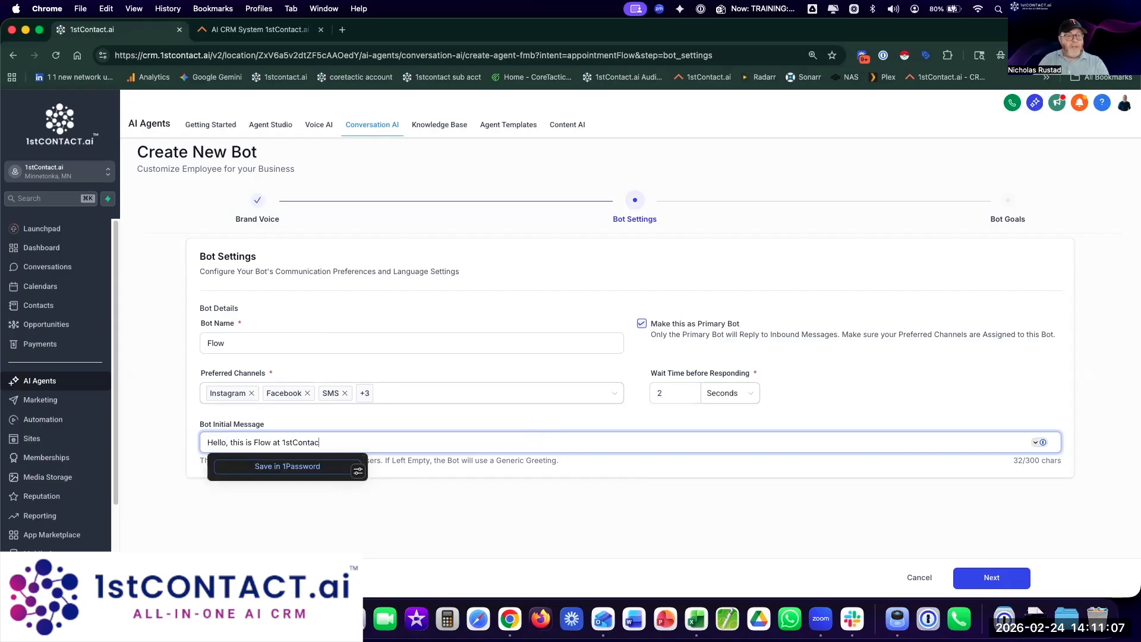
text(t.ai, how may I provide you with 5 star service today?)
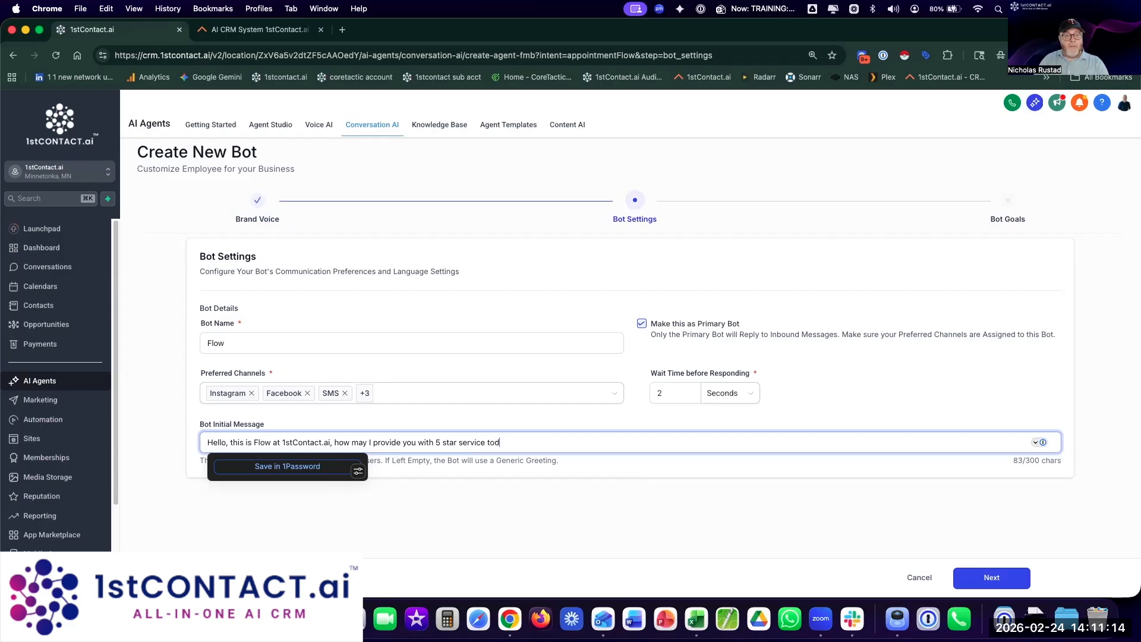
click(642, 485)
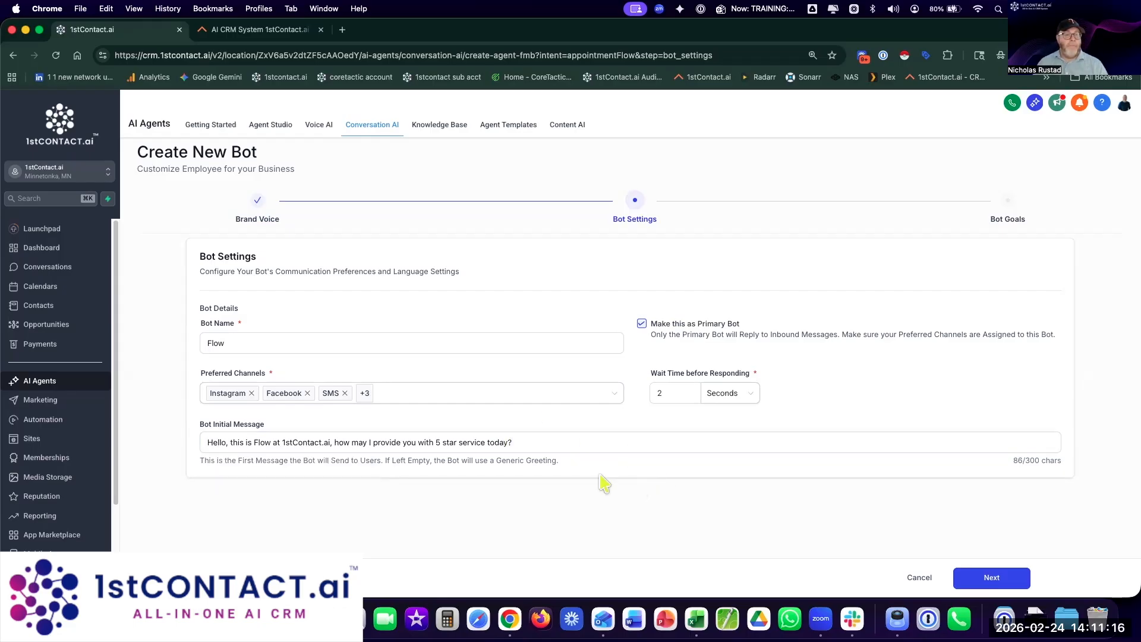
click(495, 442)
drag(494, 443, 428, 442)
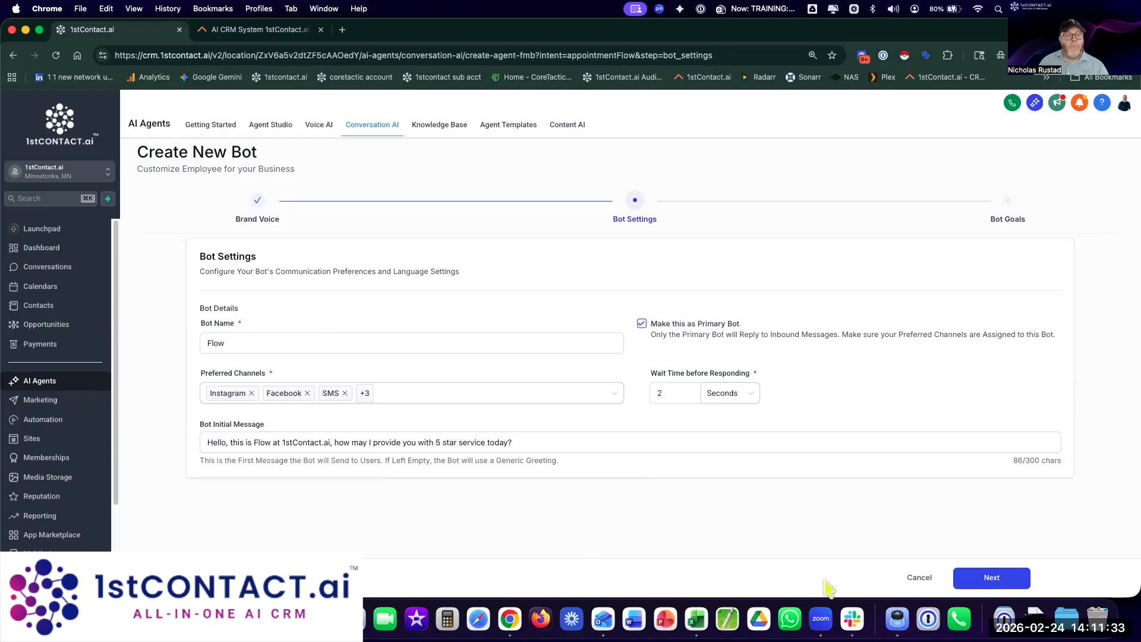
Step: On Bot Goals, collect the contact's city instead of their phone number
click(990, 580)
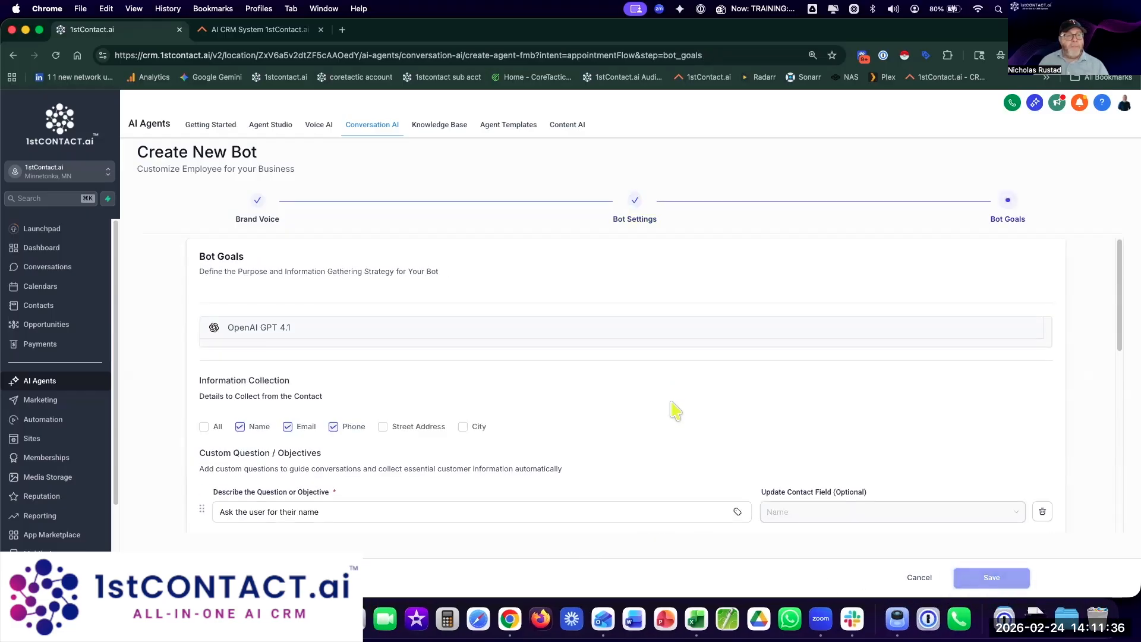
scroll(676, 410, down, 2)
scroll(676, 410, down, 2)
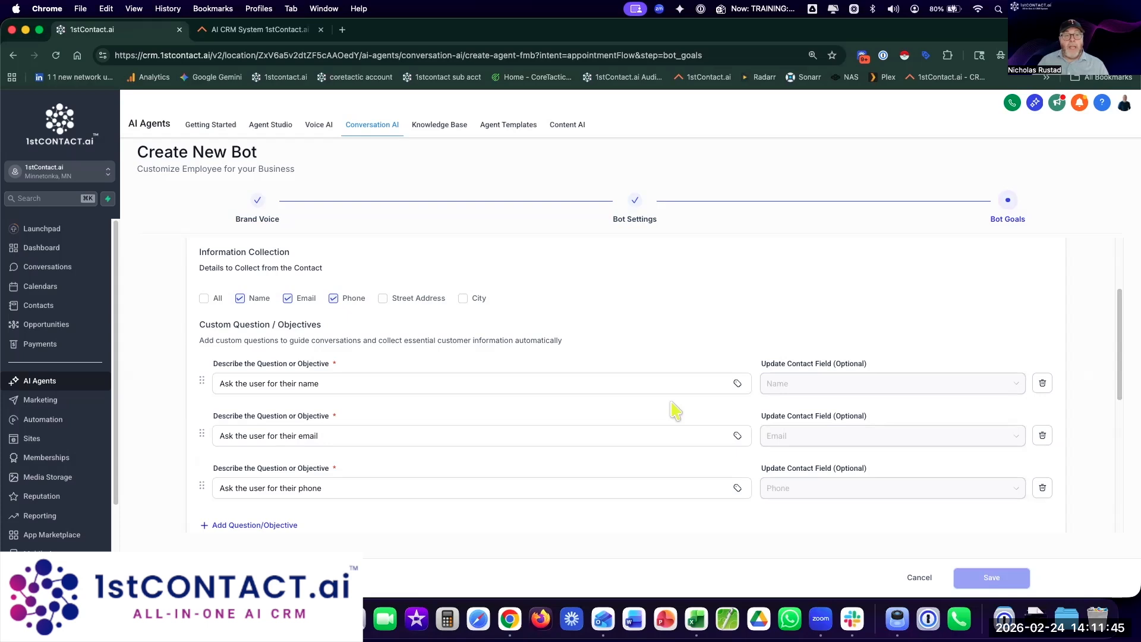
click(333, 298)
click(484, 296)
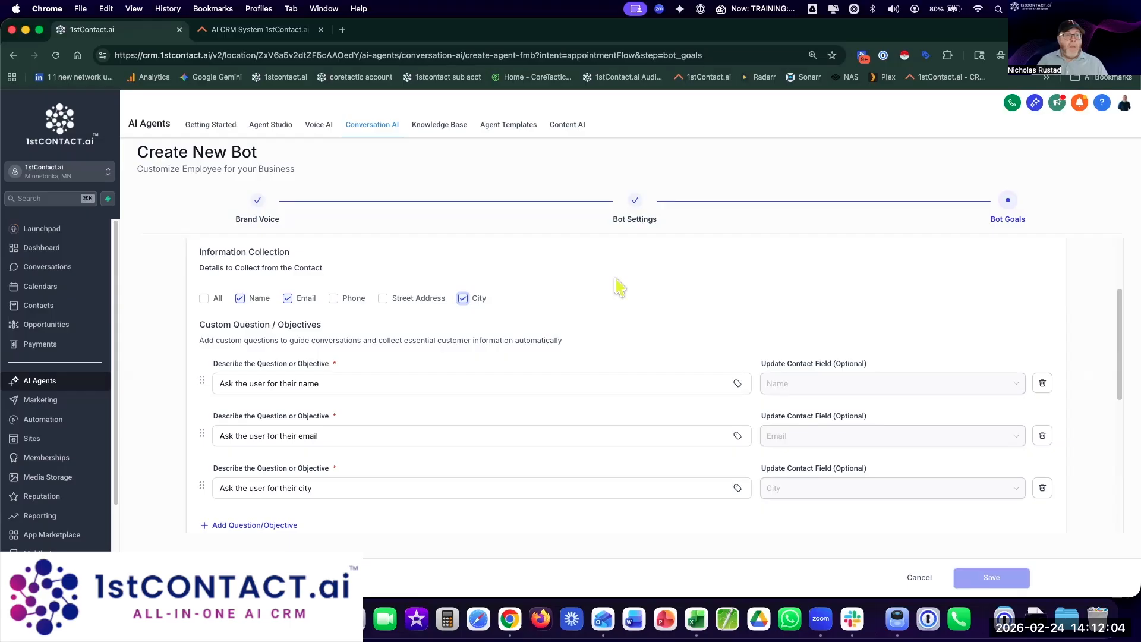
Step: Edit the ask-for-name question and try changing its contact field
scroll(749, 362, down, 4)
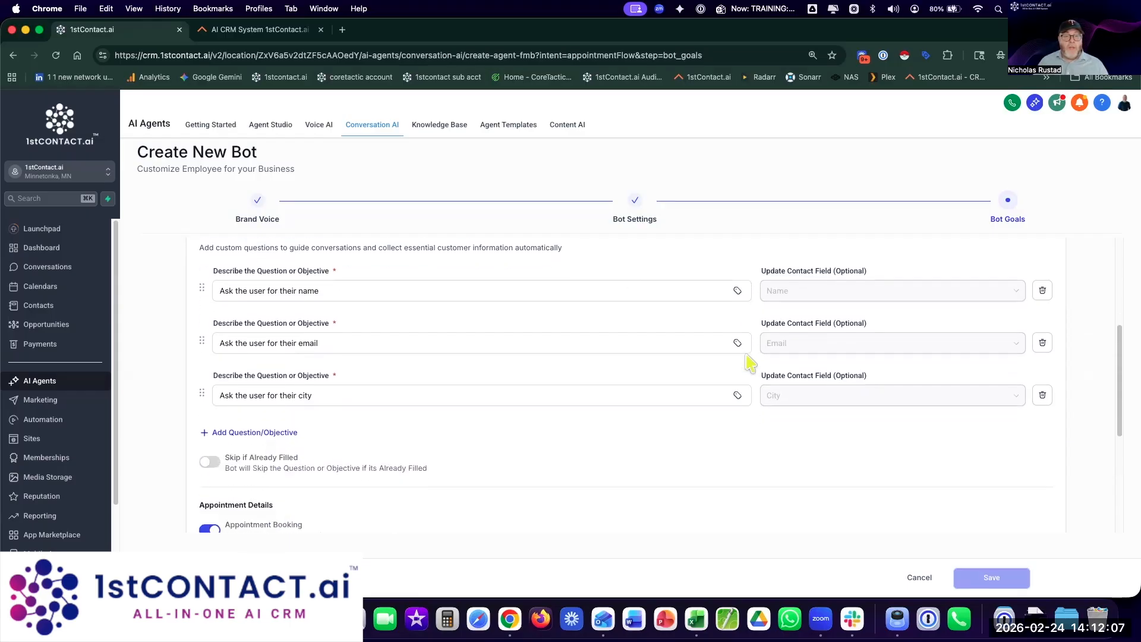
click(249, 284)
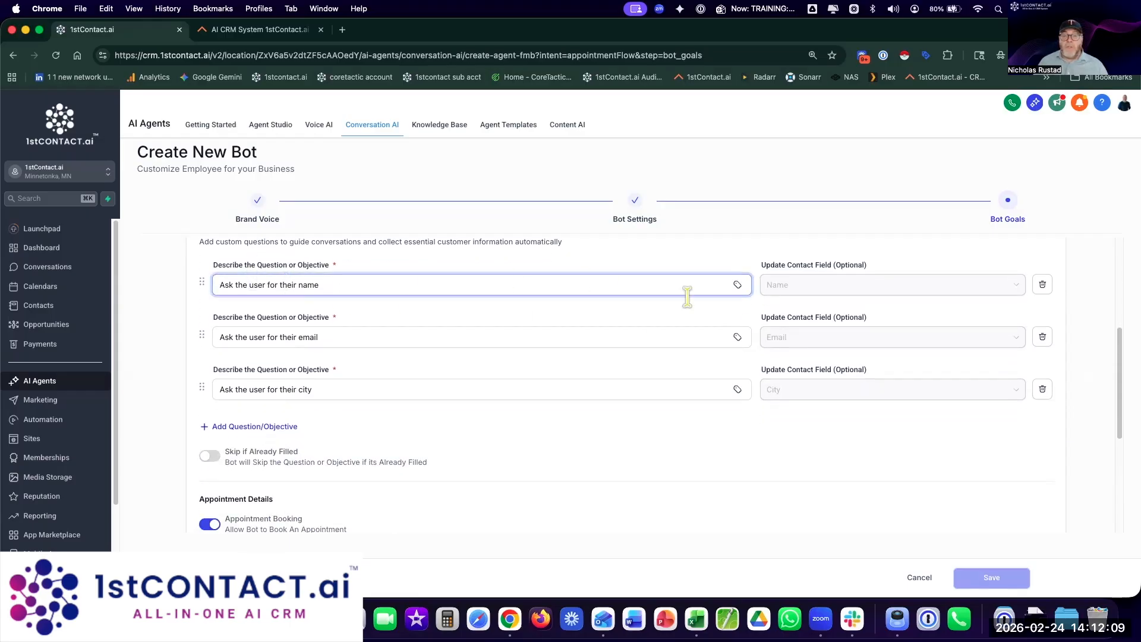
click(784, 287)
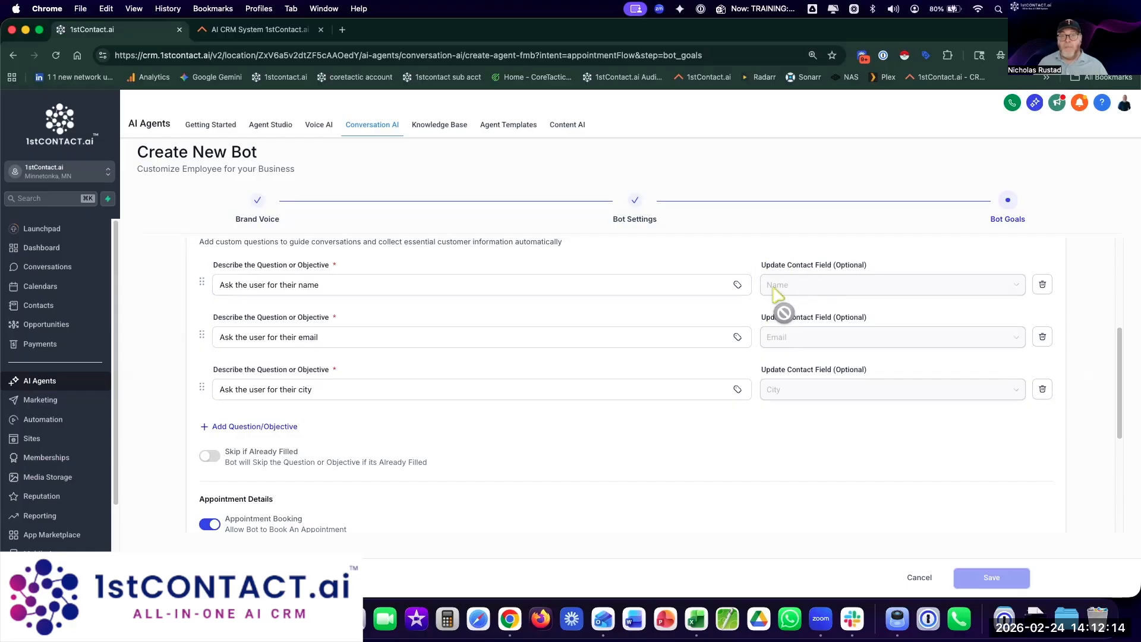
scroll(779, 295, down, 3)
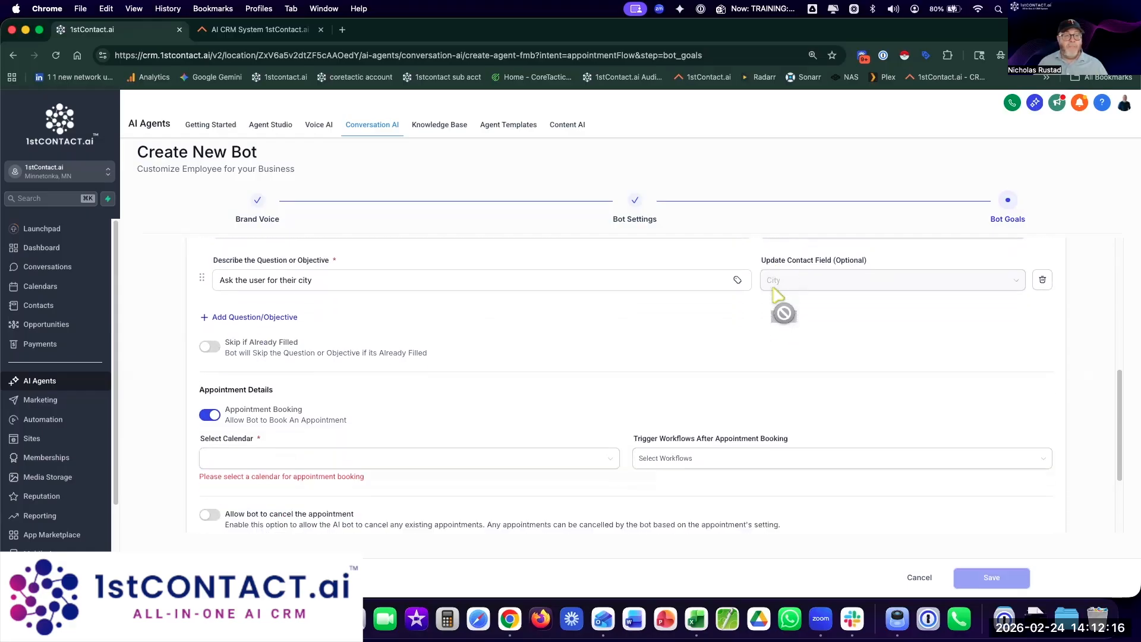
click(212, 344)
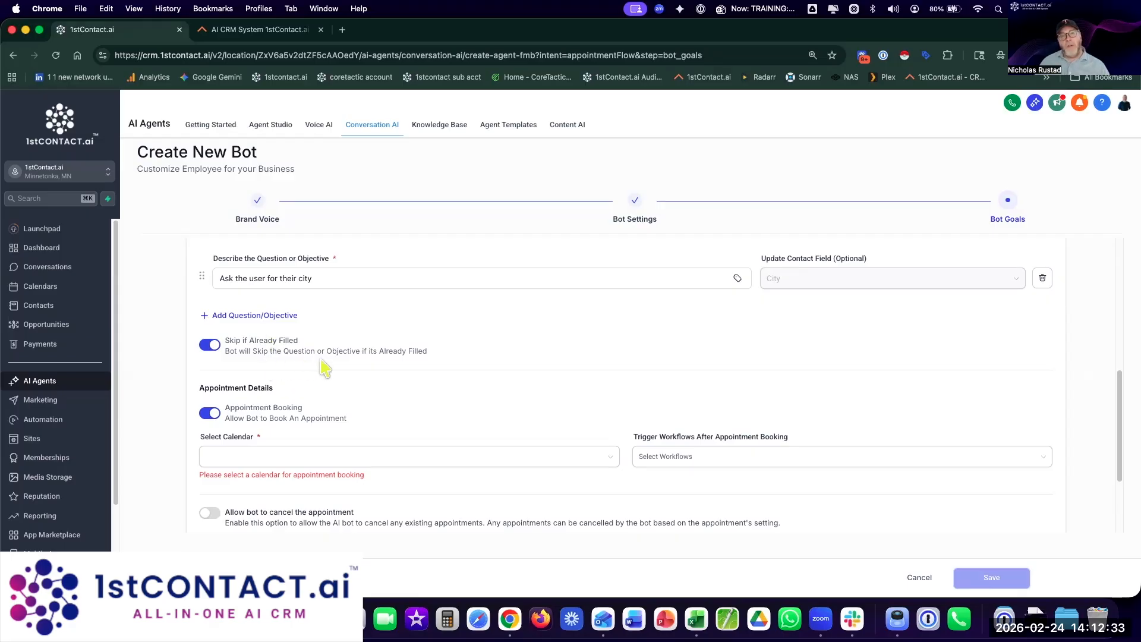
scroll(233, 383, down, 2)
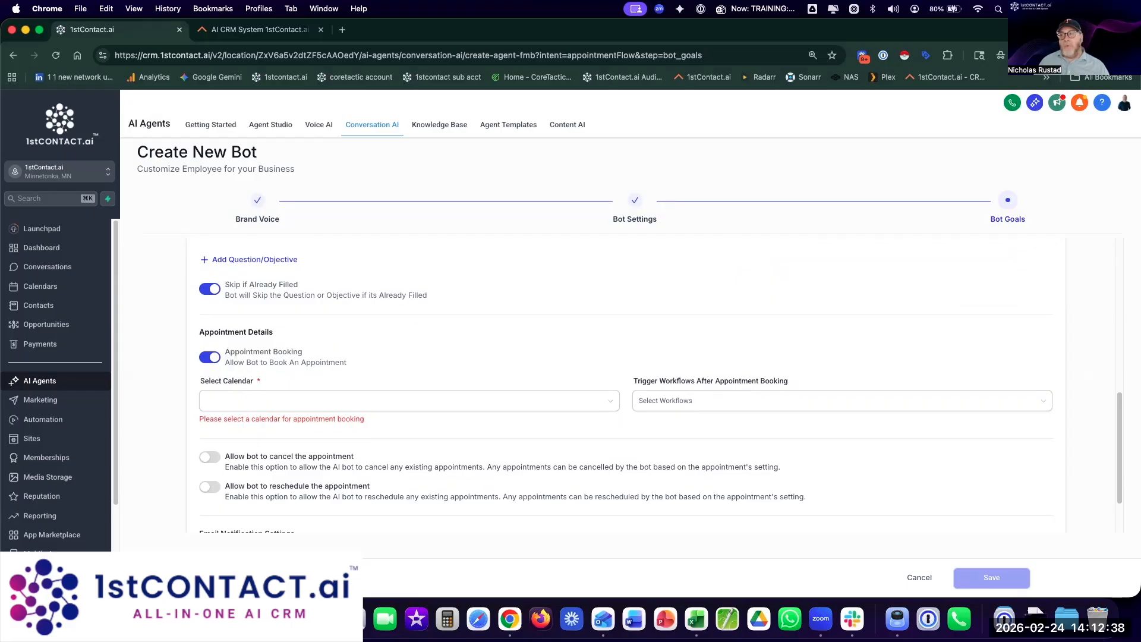
click(428, 403)
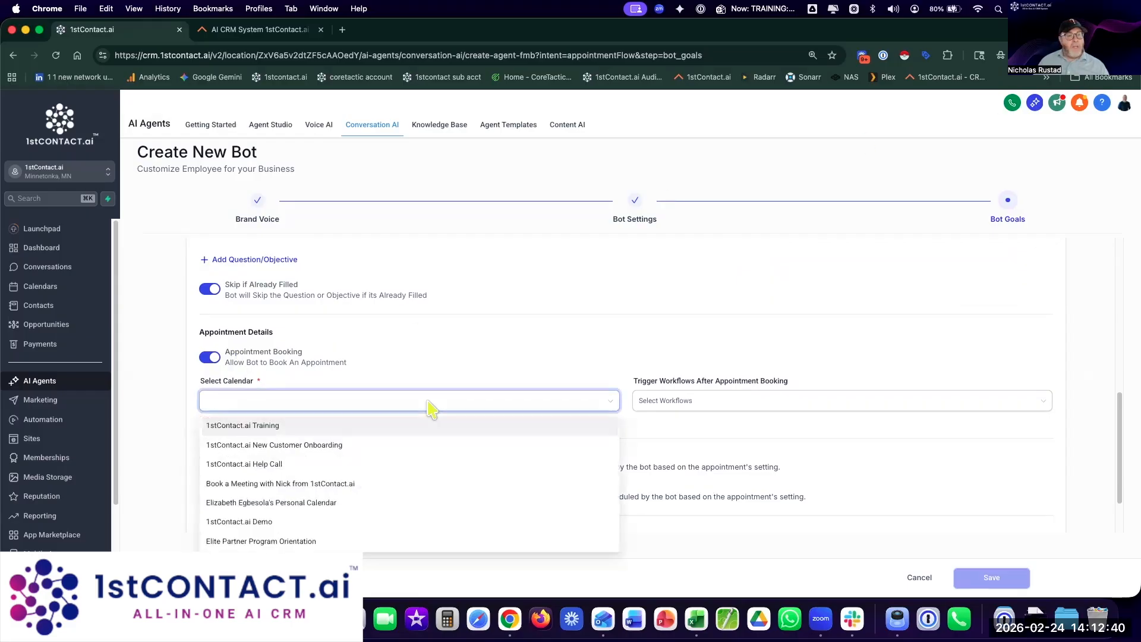
scroll(428, 455, down, 1)
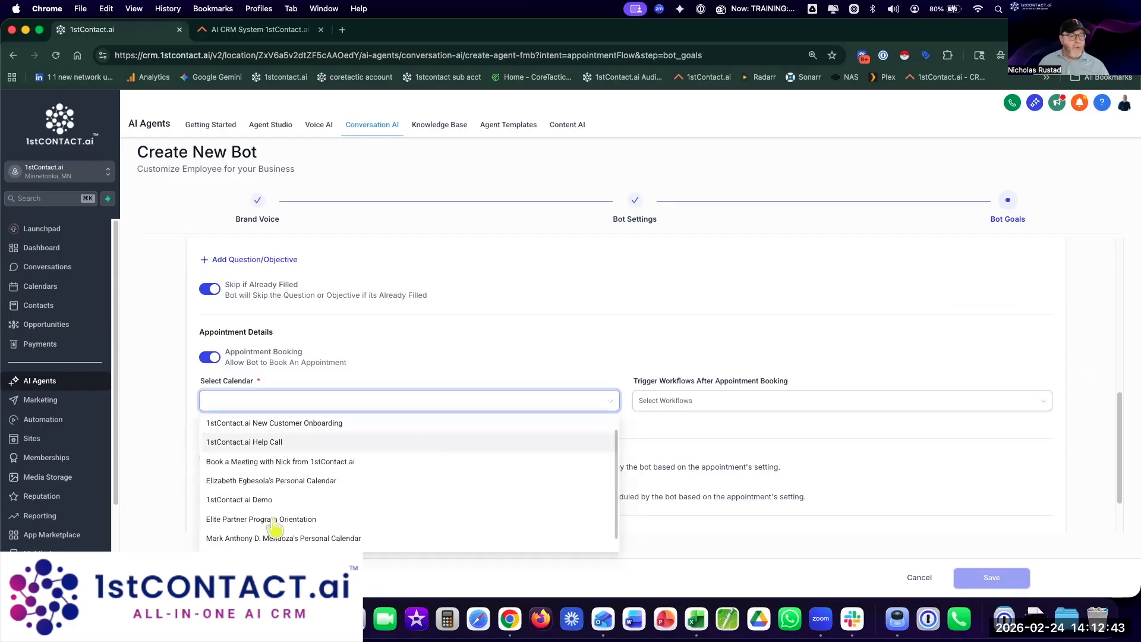
click(269, 501)
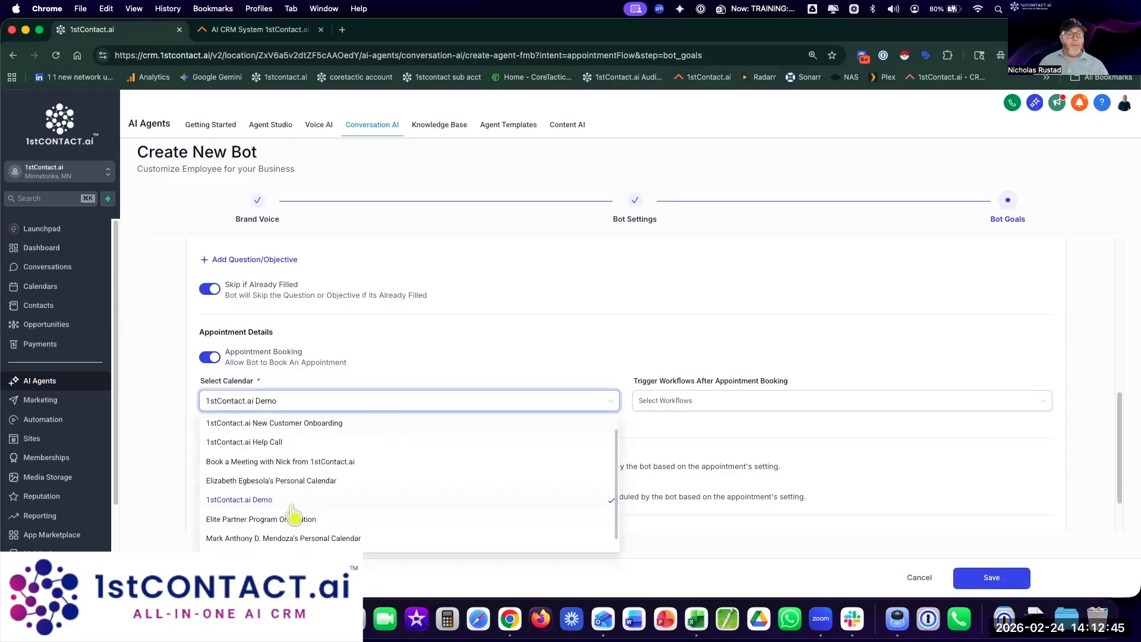
click(695, 400)
scroll(717, 508, down, 10)
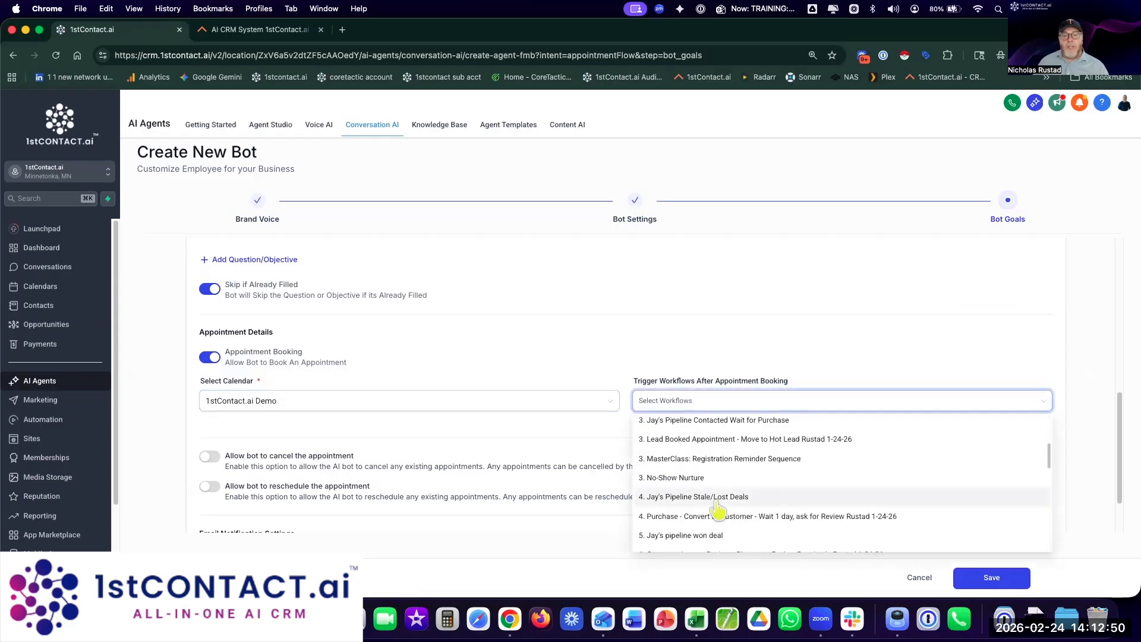
scroll(717, 509, down, 8)
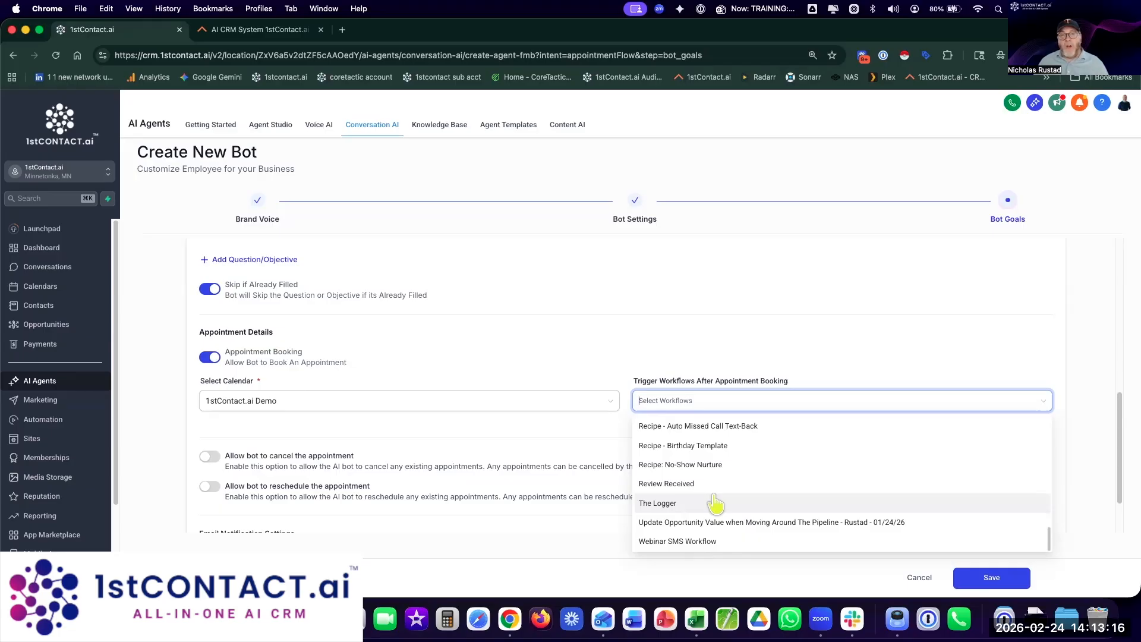
click(730, 331)
Step: Let the bot both cancel and reschedule existing appointments
scroll(729, 331, down, 2)
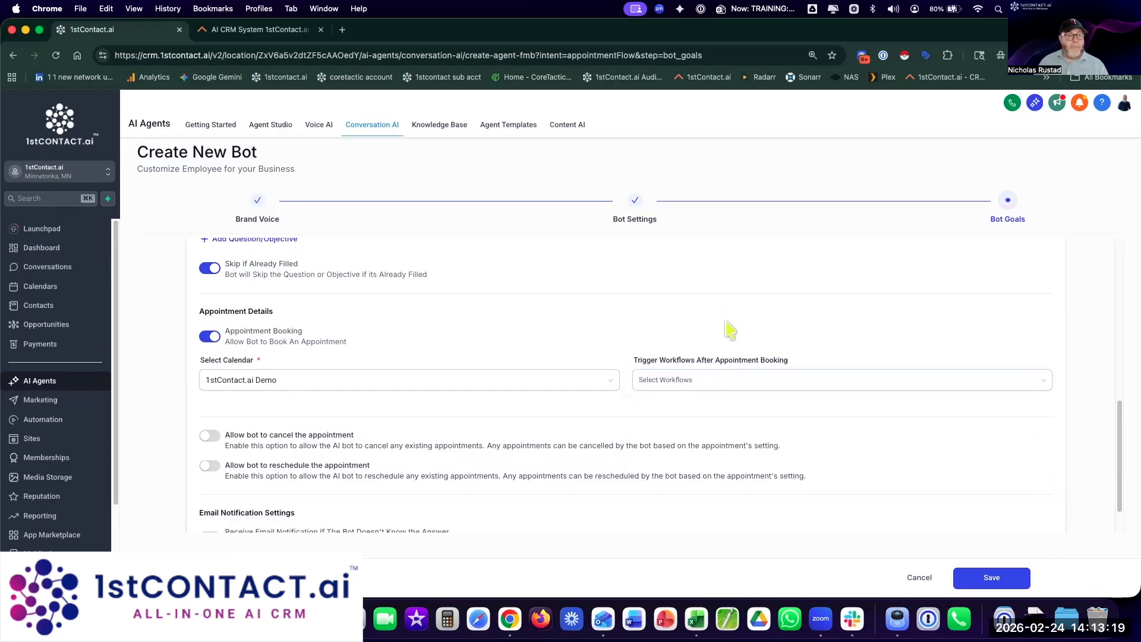
click(209, 387)
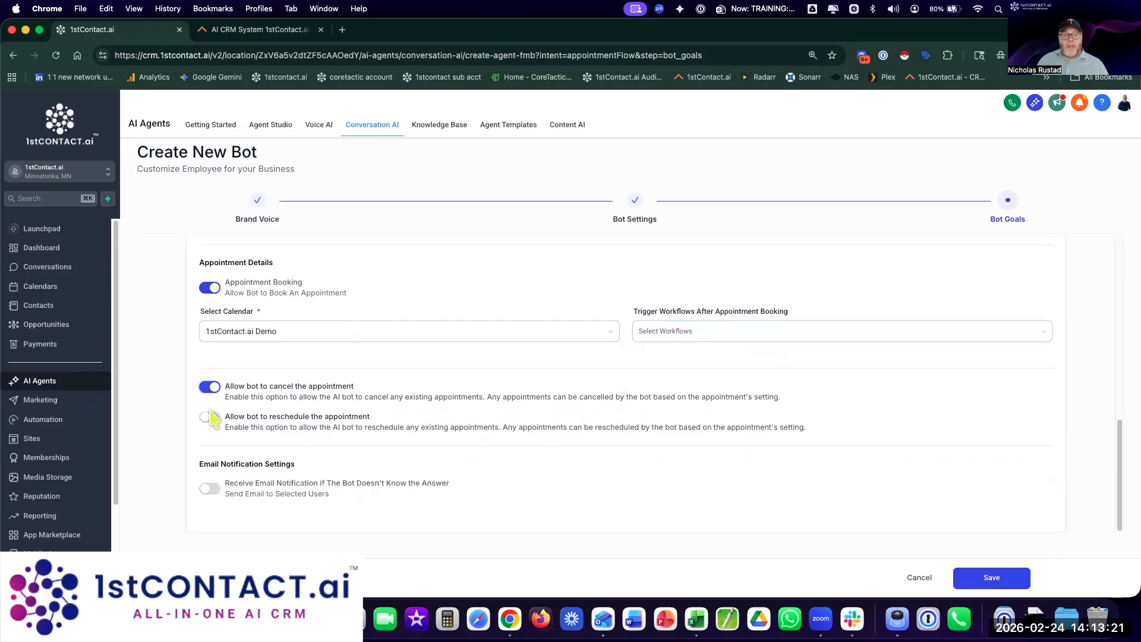
click(209, 416)
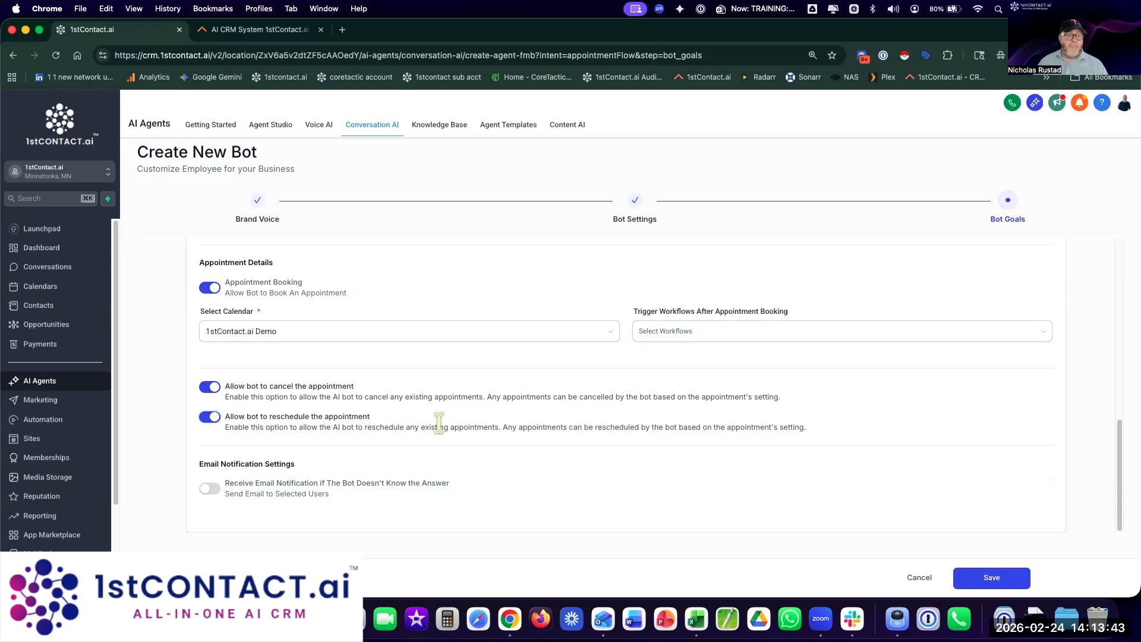
Step: Turn on Receive Email Notification for questions the bot can't answer
click(212, 489)
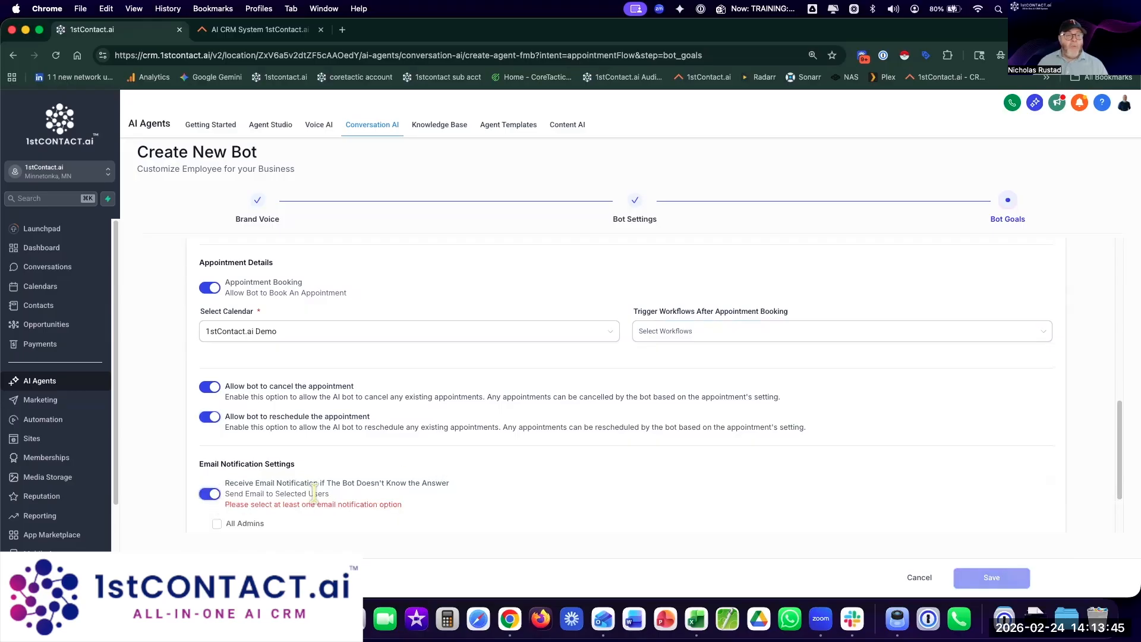
drag(250, 482, 334, 500)
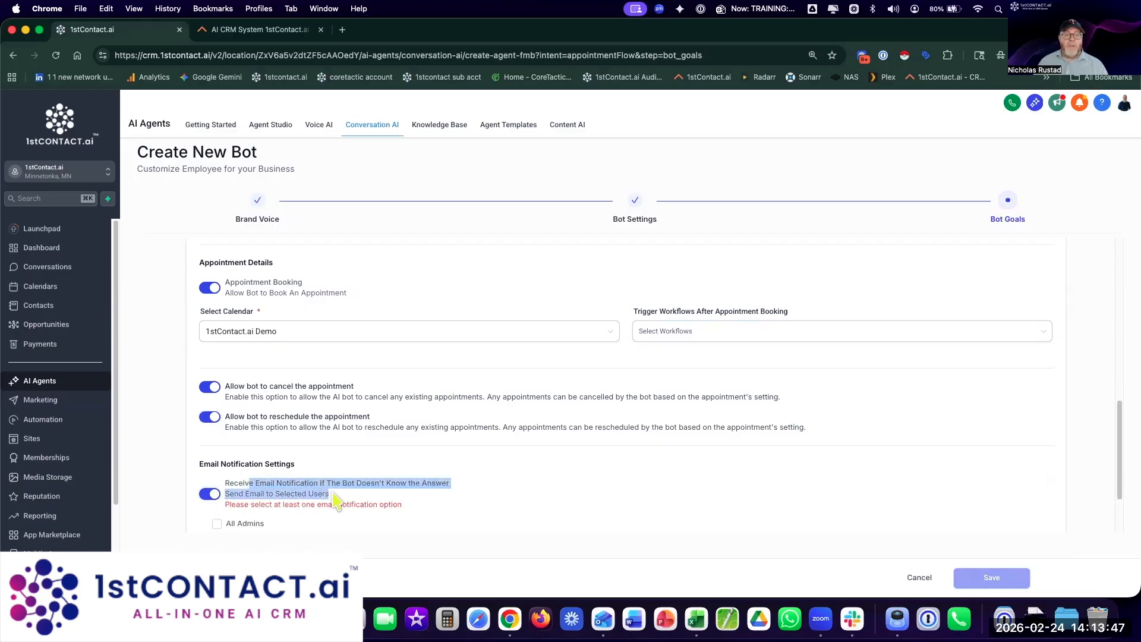
click(479, 501)
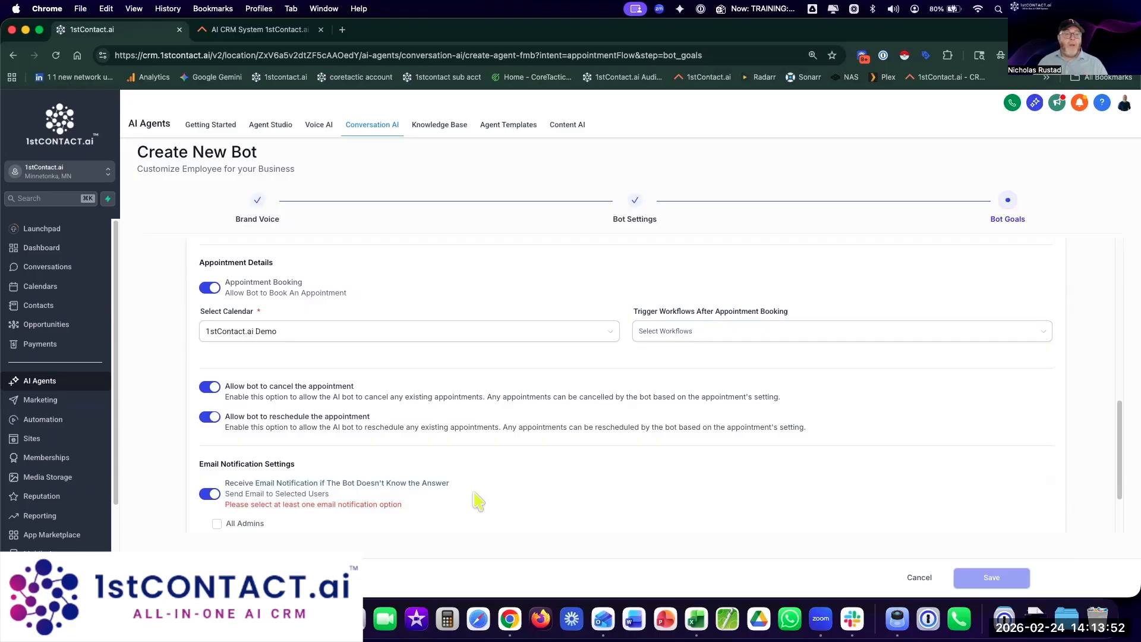
scroll(478, 501, down, 2)
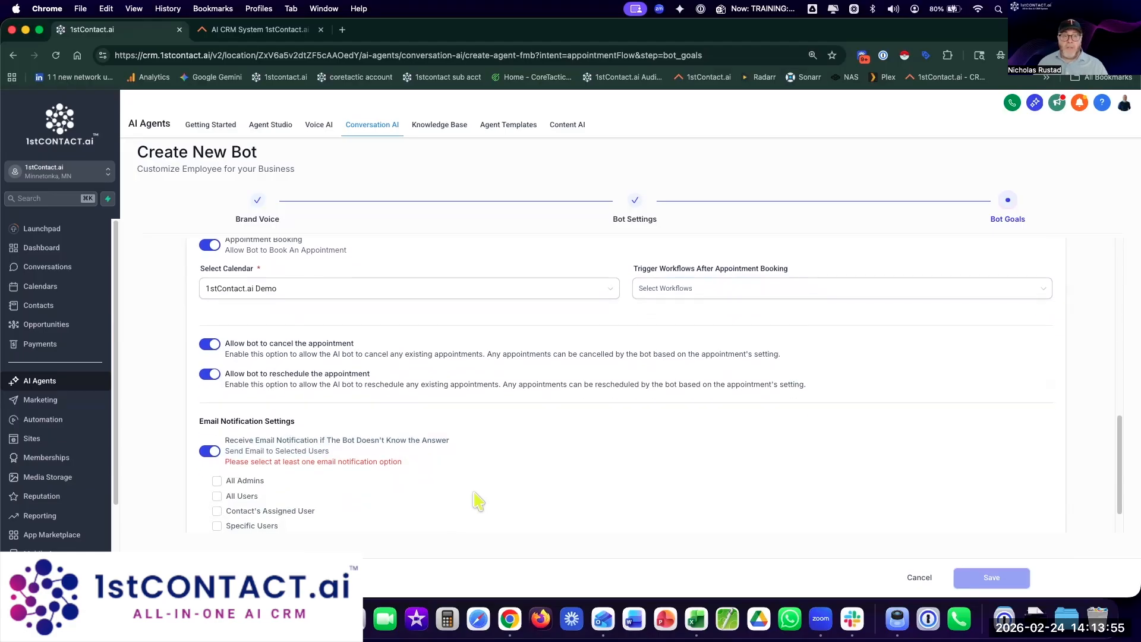
scroll(478, 501, down, 2)
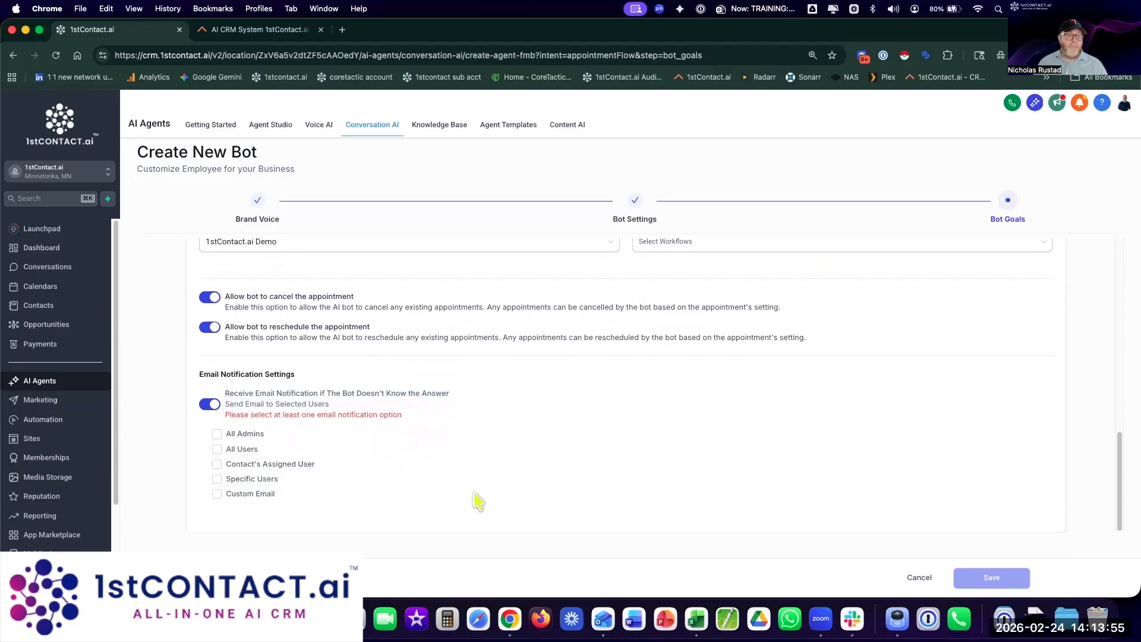
Step: Choose Specific Users and pick one team member as the notification recipient
click(217, 480)
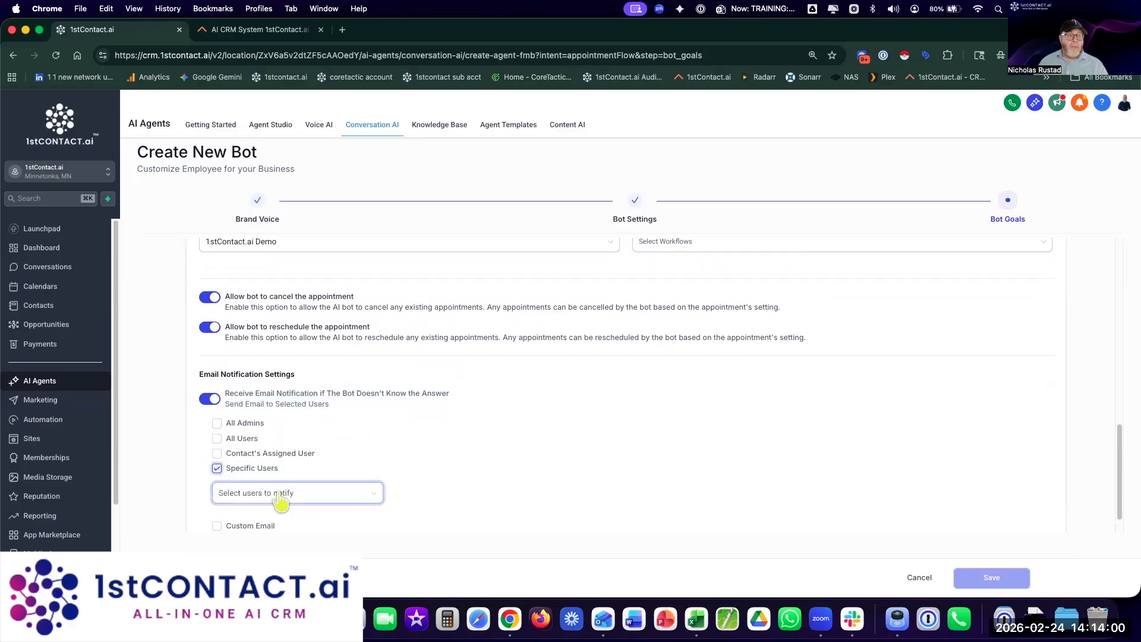
click(296, 501)
scroll(293, 474, down, 2)
click(292, 469)
click(296, 498)
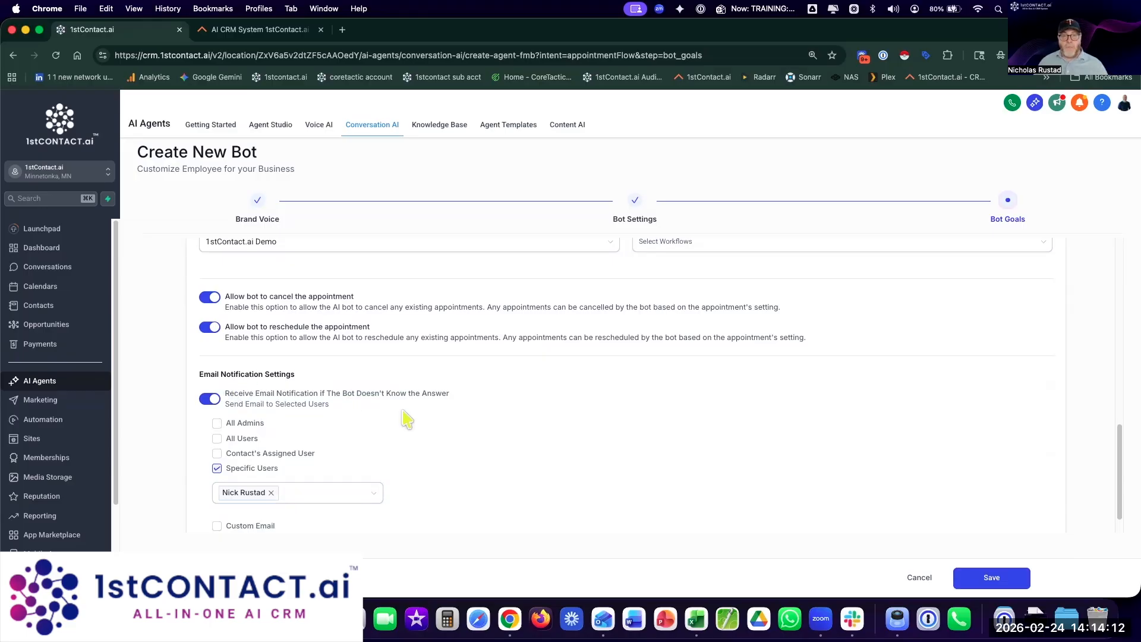
scroll(617, 461, up, 1)
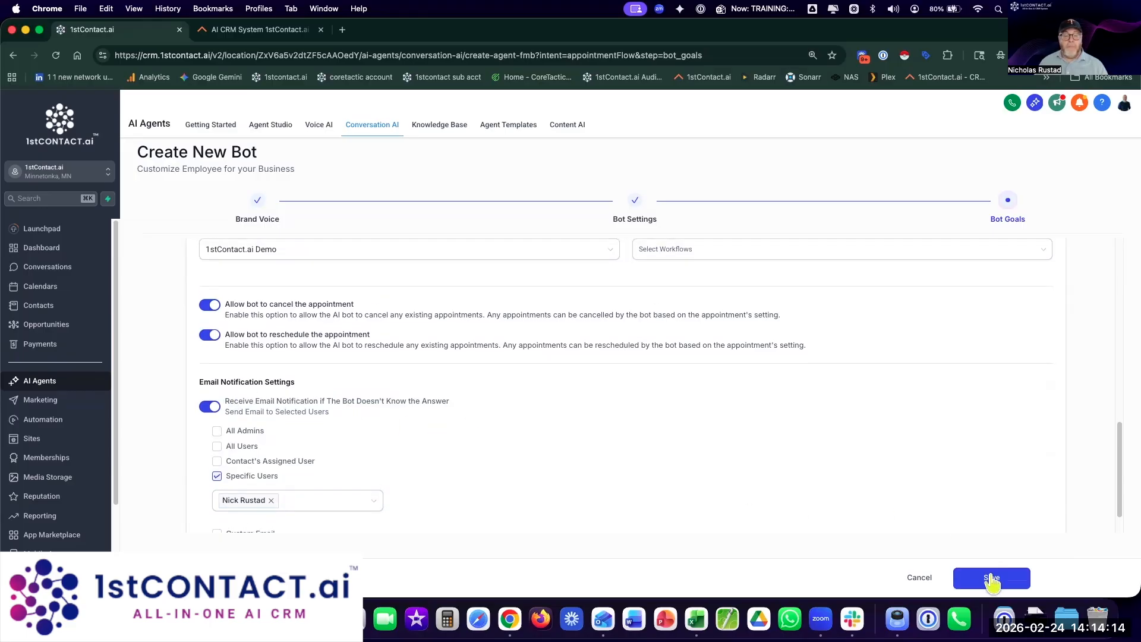
scroll(883, 504, up, 3)
scroll(883, 504, up, 1)
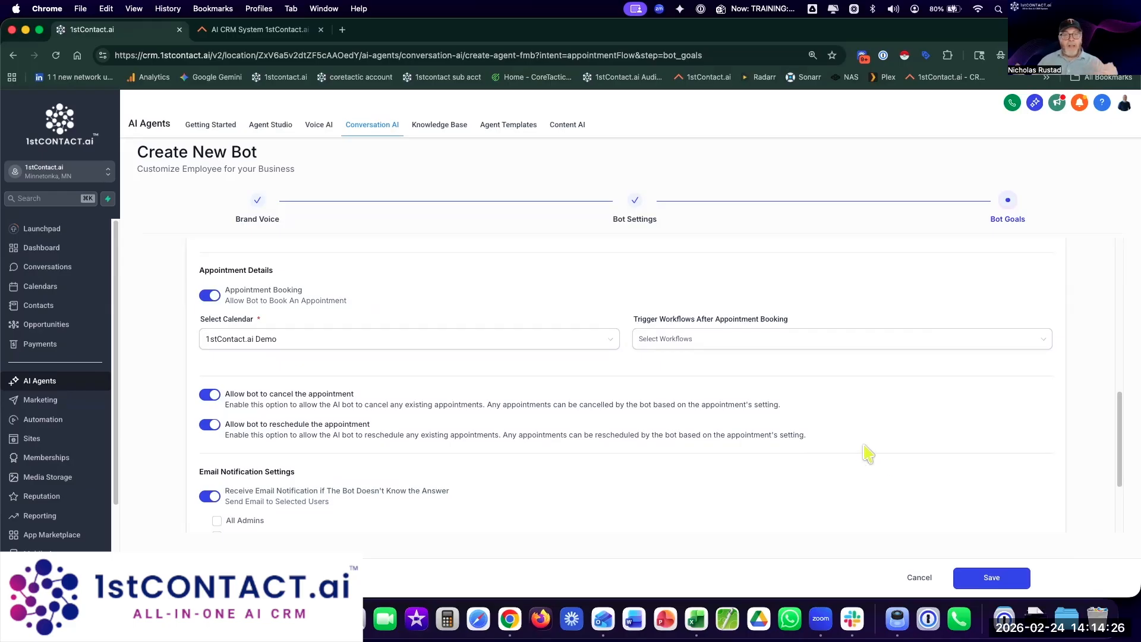
scroll(884, 470, down, 3)
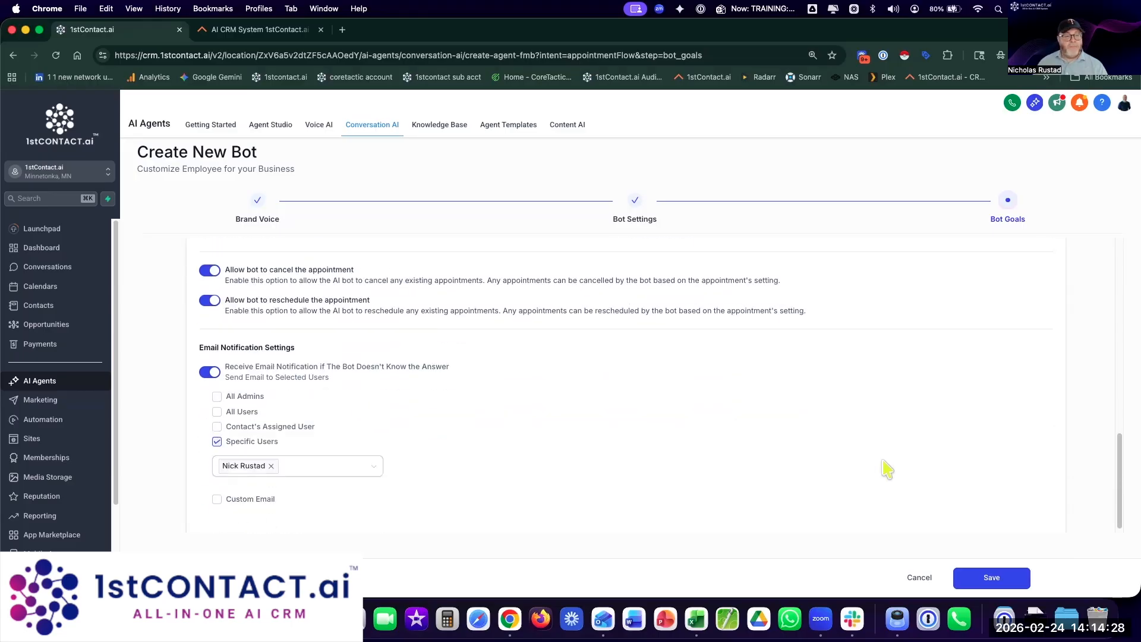
Step: Save the bot goals to create Flow, then pick Auto Pilot as its status
click(987, 586)
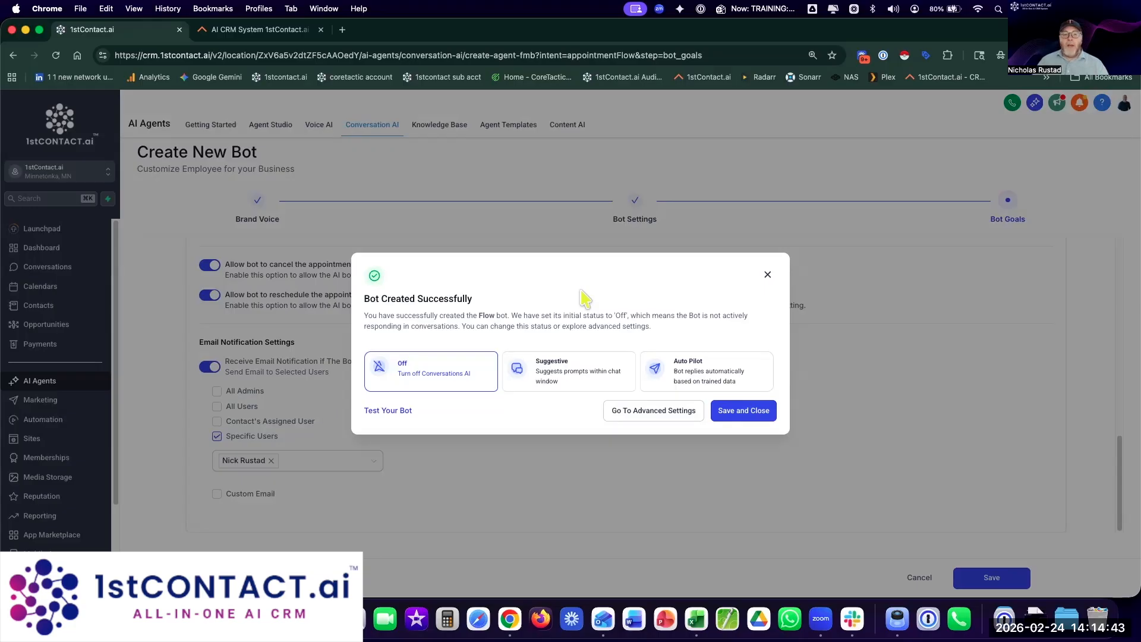
click(700, 380)
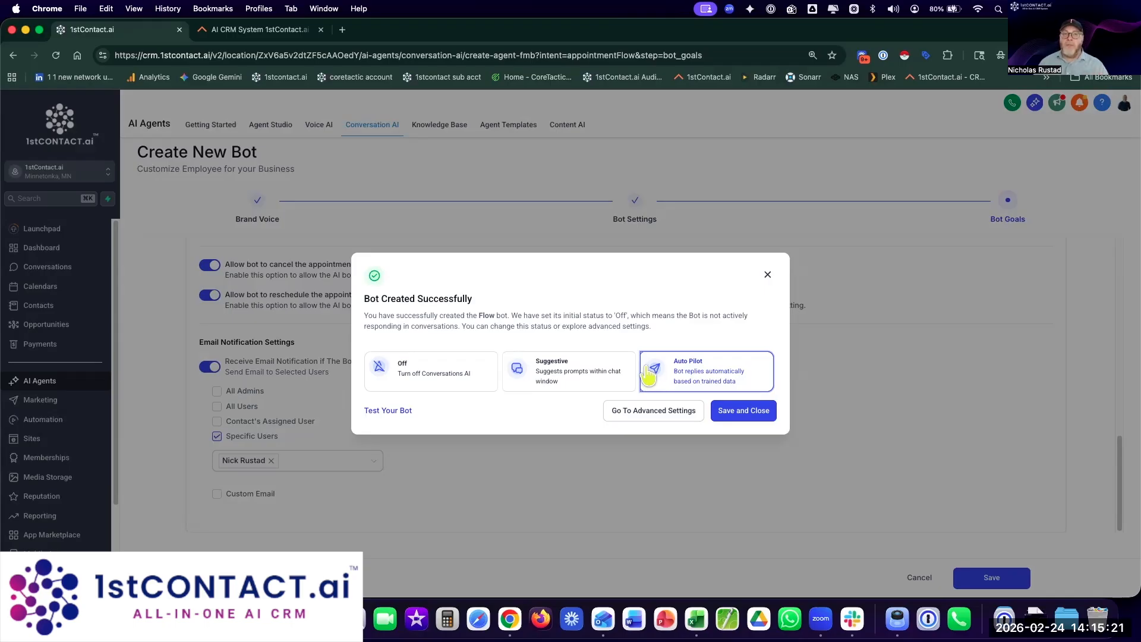
Step: Save the Auto Pilot status and open Flow's bot settings from the Agents List
click(734, 410)
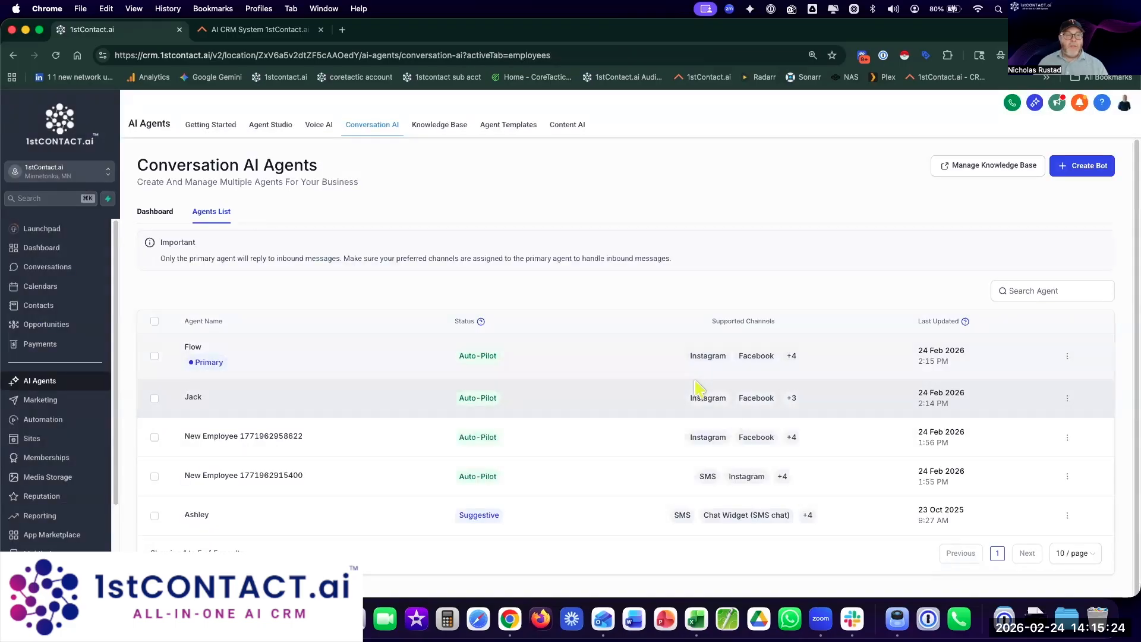
click(192, 348)
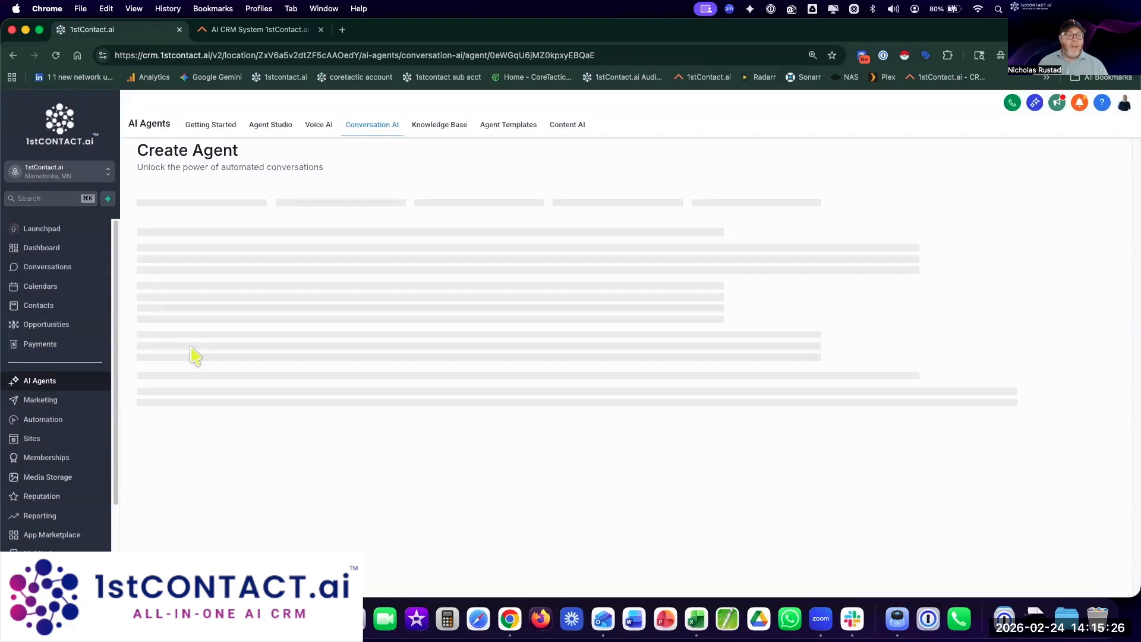
scroll(190, 330, down, 1)
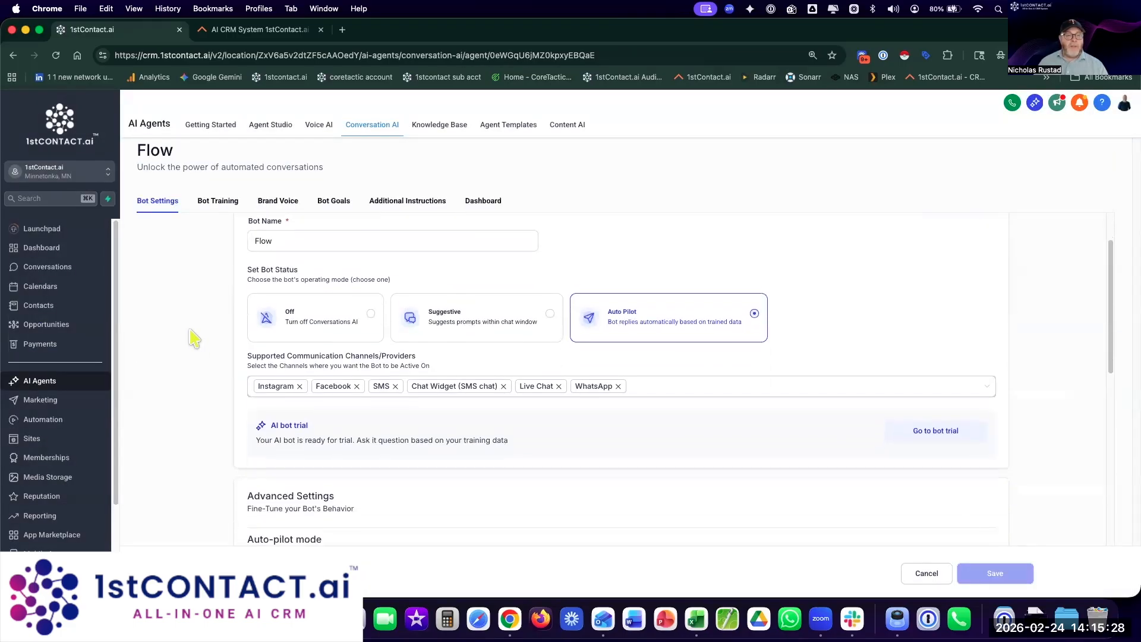
scroll(669, 433, down, 1)
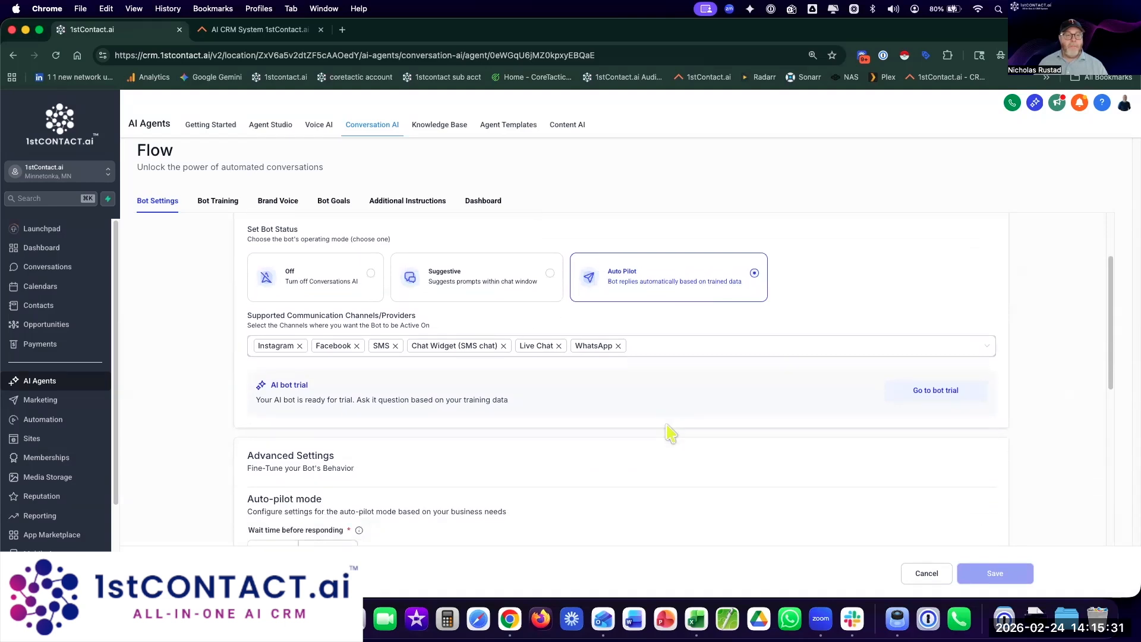
scroll(668, 433, down, 4)
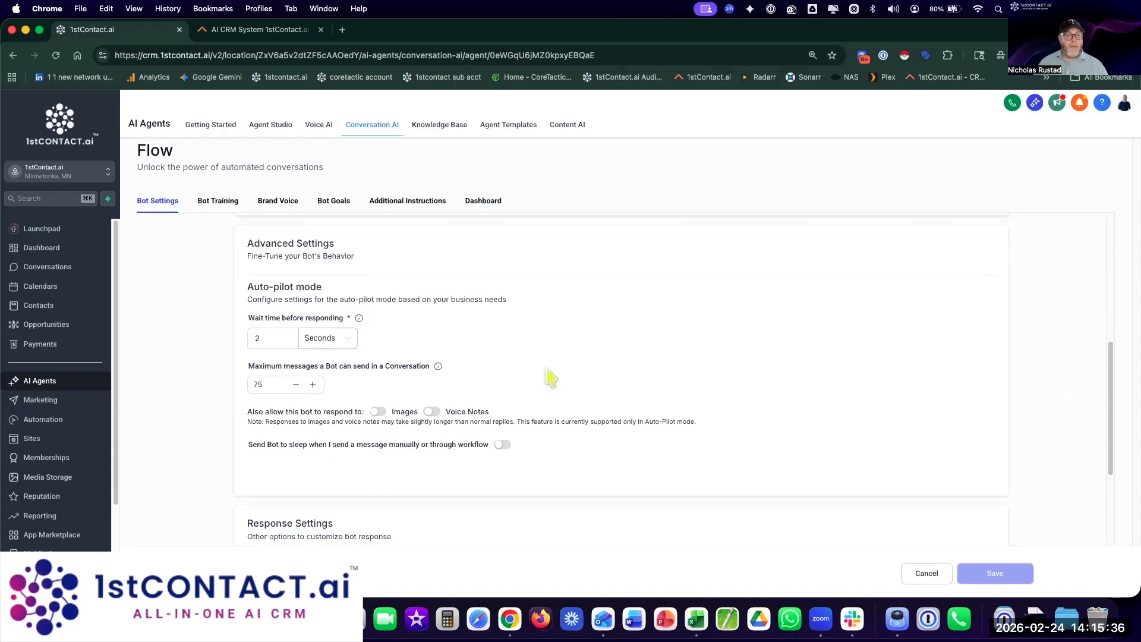
scroll(535, 377, down, 1)
Step: Set maximum messages to 25, enable Images and Voice Notes, and turn on bot sleep
click(262, 350)
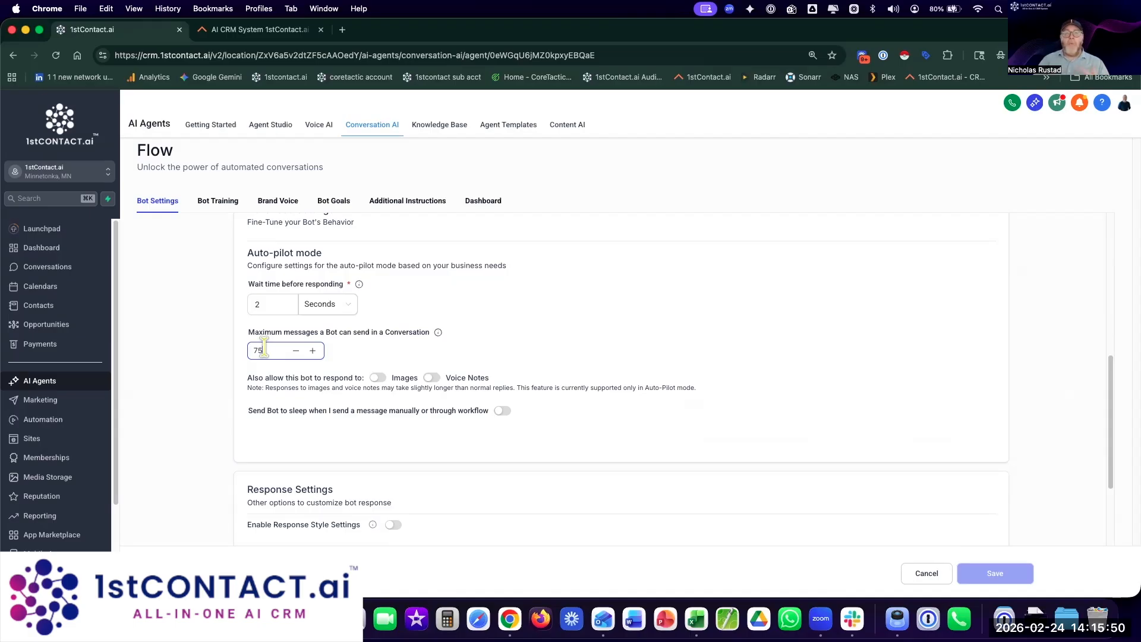
double_click(264, 350)
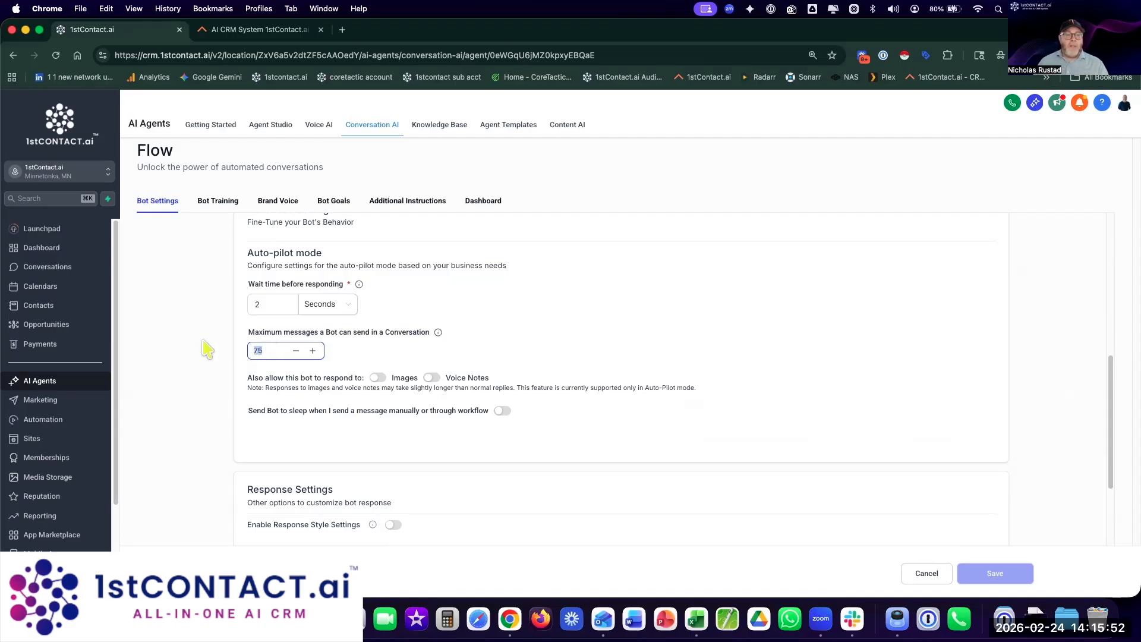
text(25)
click(214, 419)
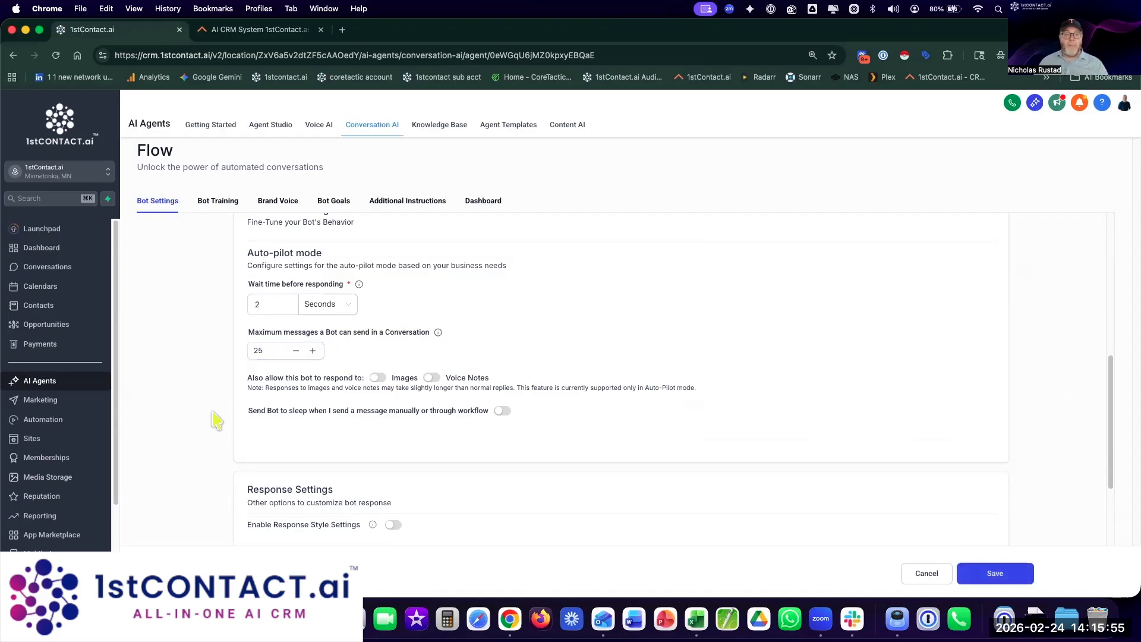
click(378, 377)
click(431, 378)
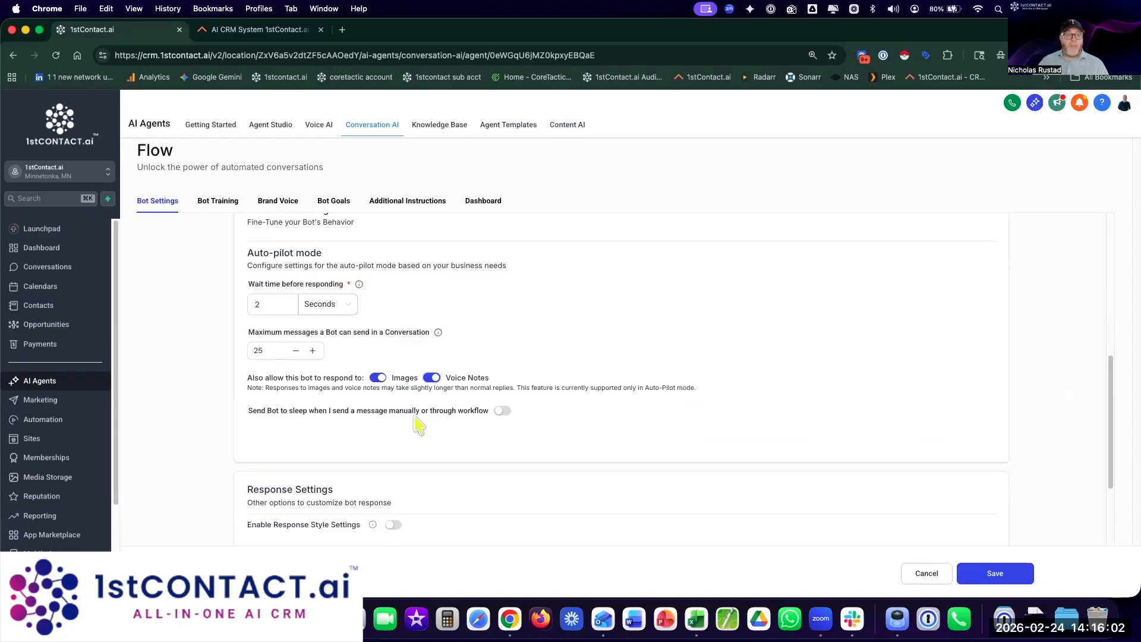
click(506, 412)
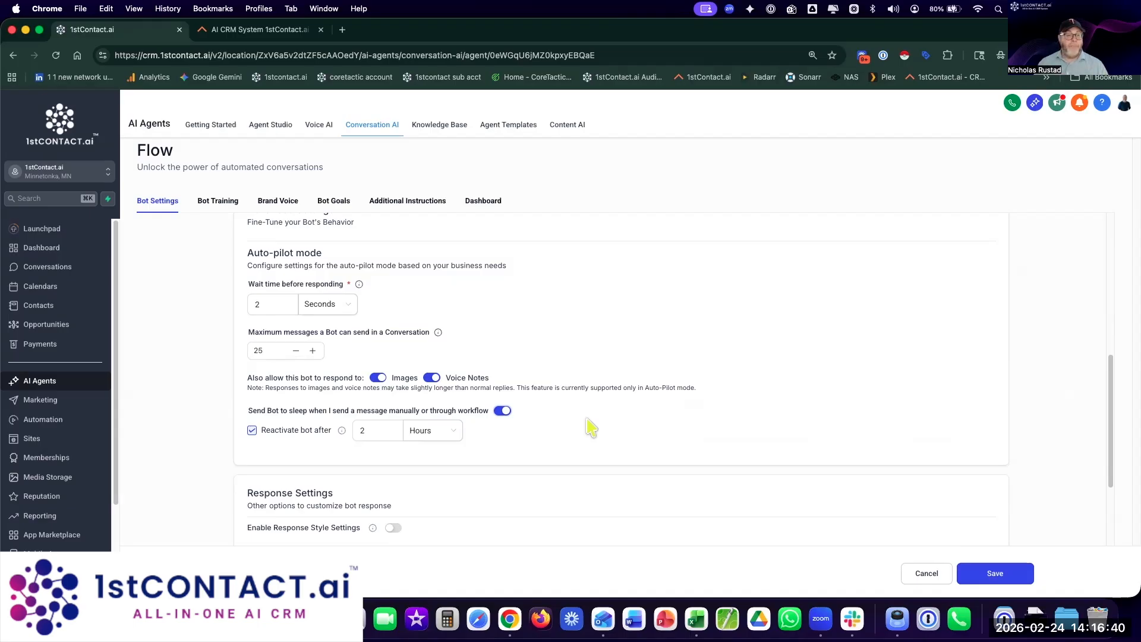
Step: Enable Response Style, settle on Balanced after trying the other styles, and save
scroll(591, 426, down, 5)
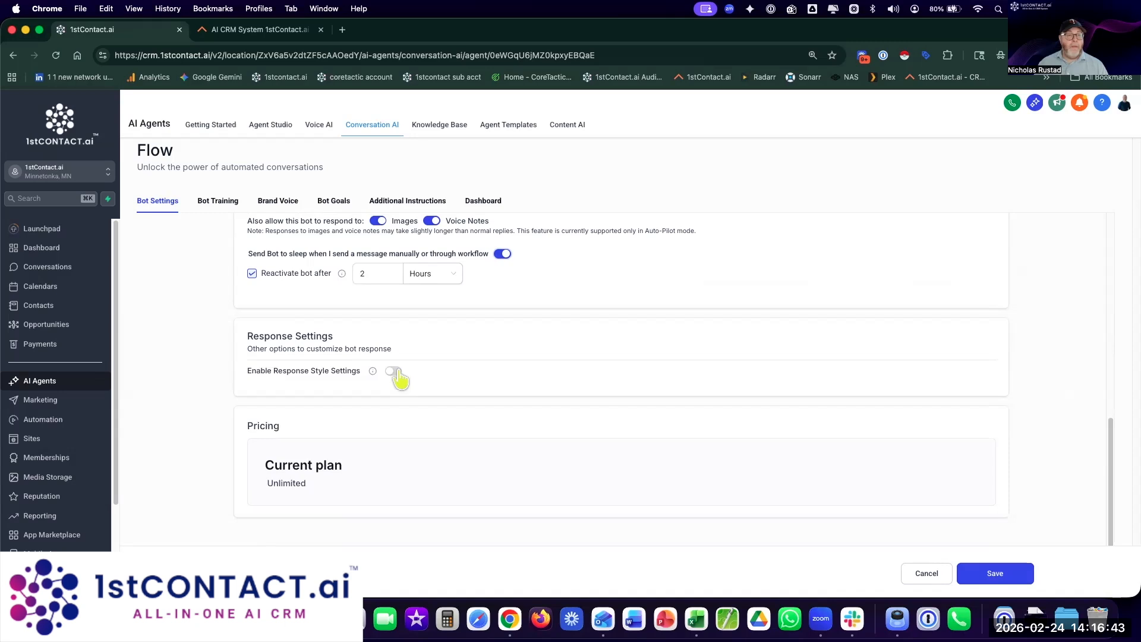
click(393, 371)
click(285, 422)
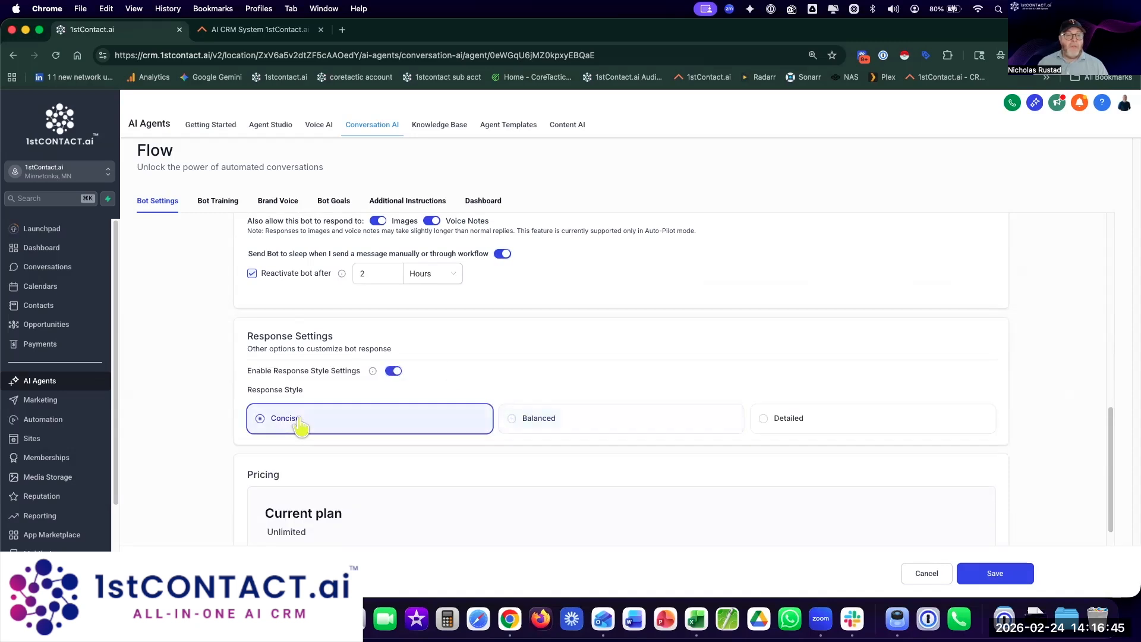
click(646, 436)
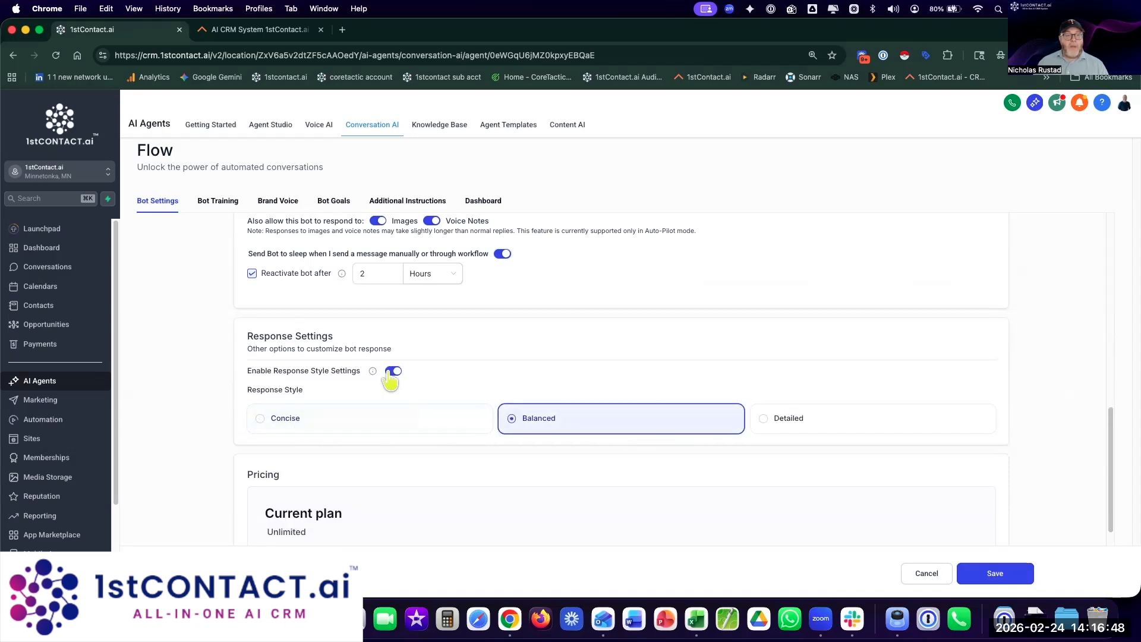
mouse_move(374, 373)
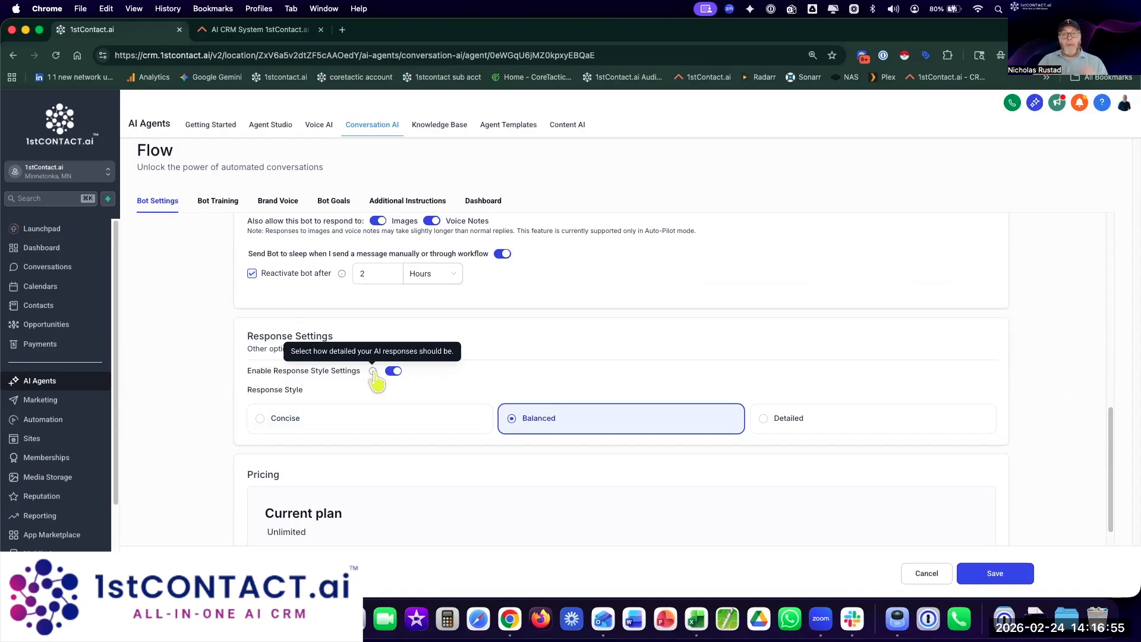
click(771, 423)
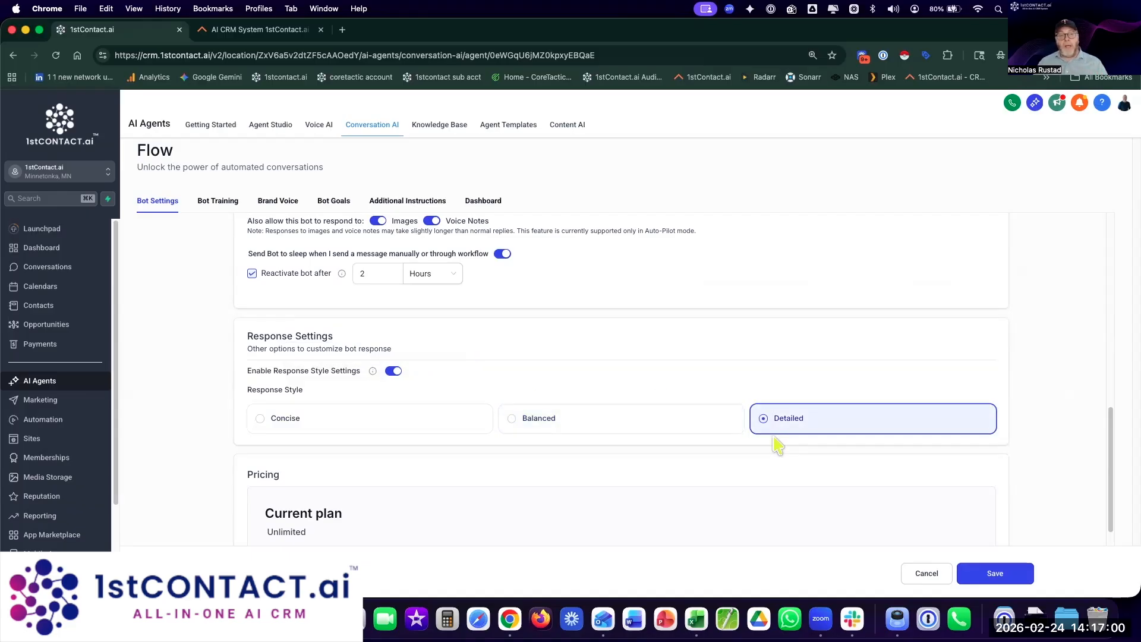
click(261, 421)
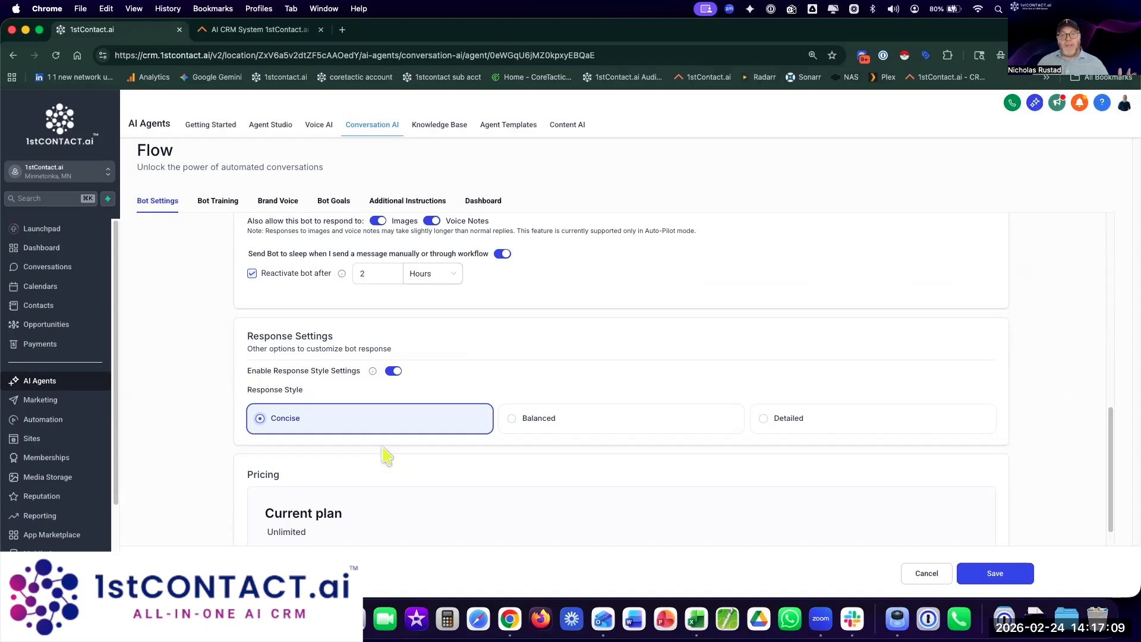
click(610, 431)
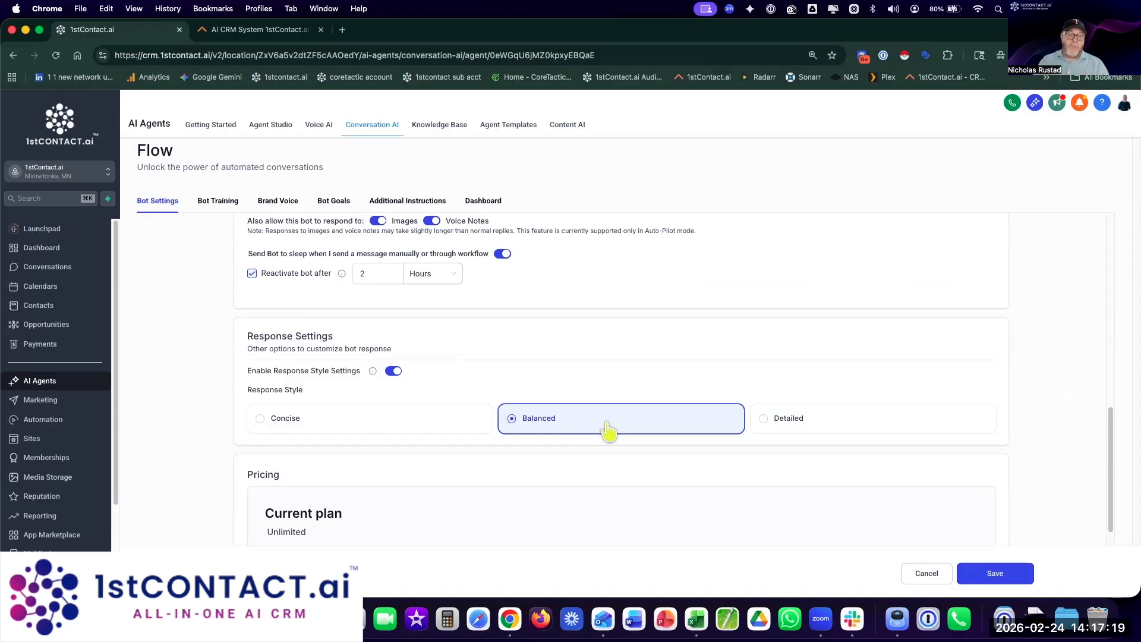
scroll(611, 483, down, 2)
click(978, 580)
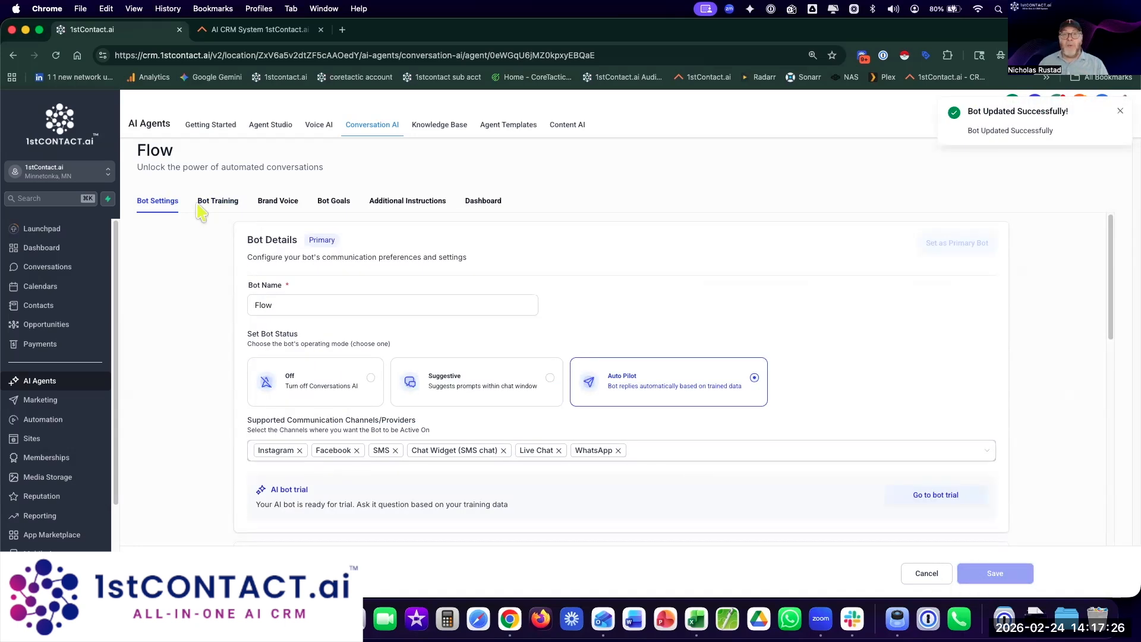
Step: Review the Bot Training knowledge base list, then go to the Knowledge Base page
click(202, 204)
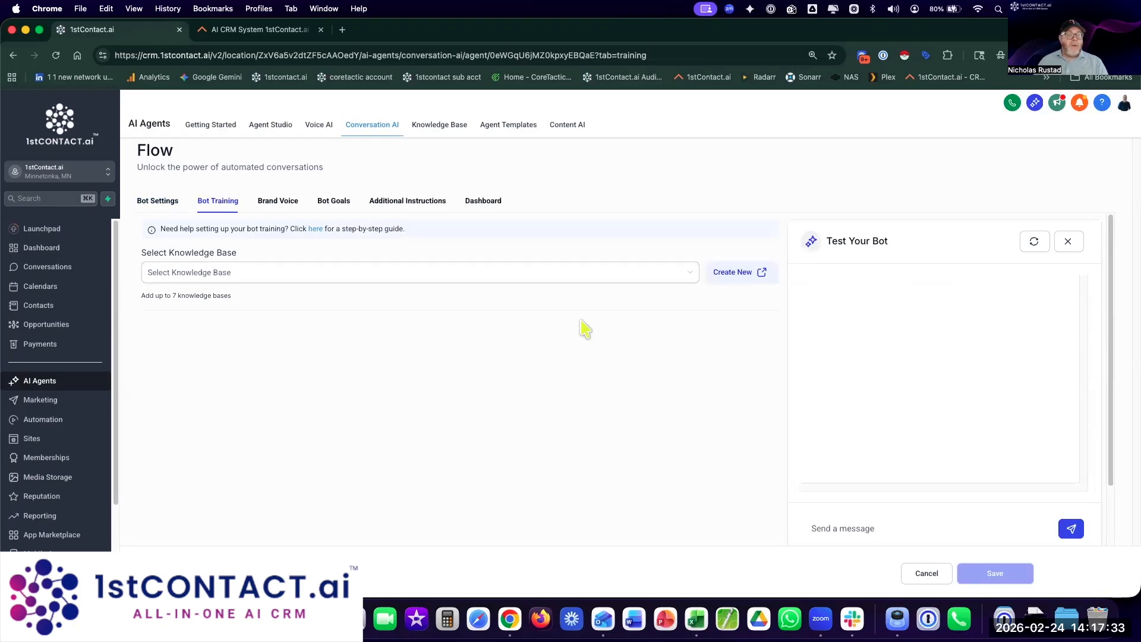
click(547, 277)
scroll(532, 345, down, 3)
scroll(533, 357, up, 3)
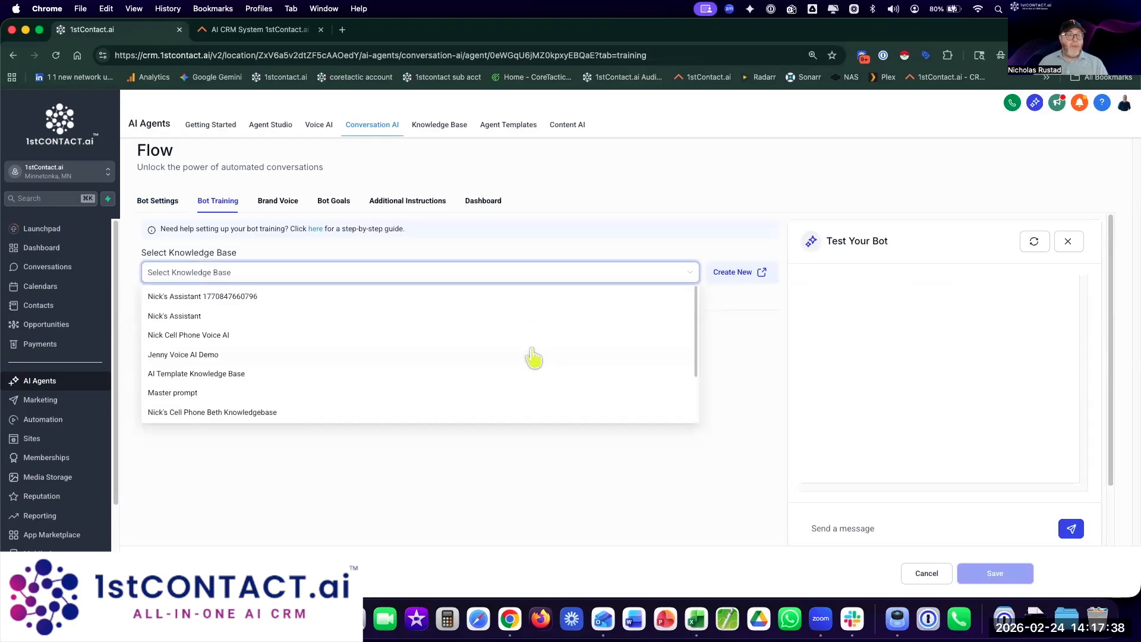
click(522, 246)
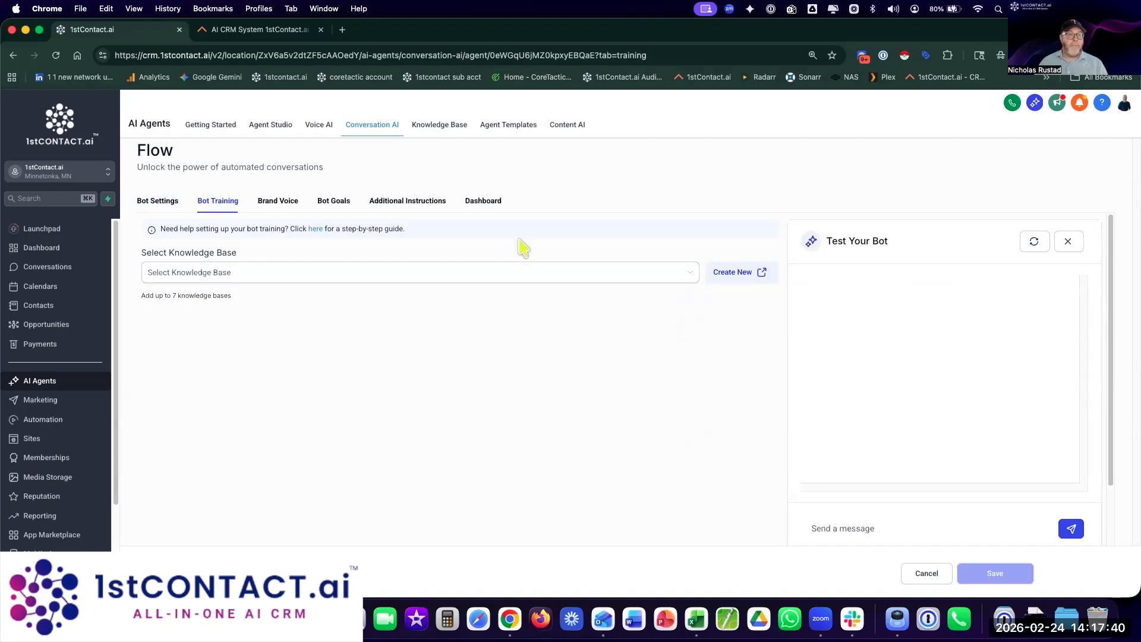
click(434, 130)
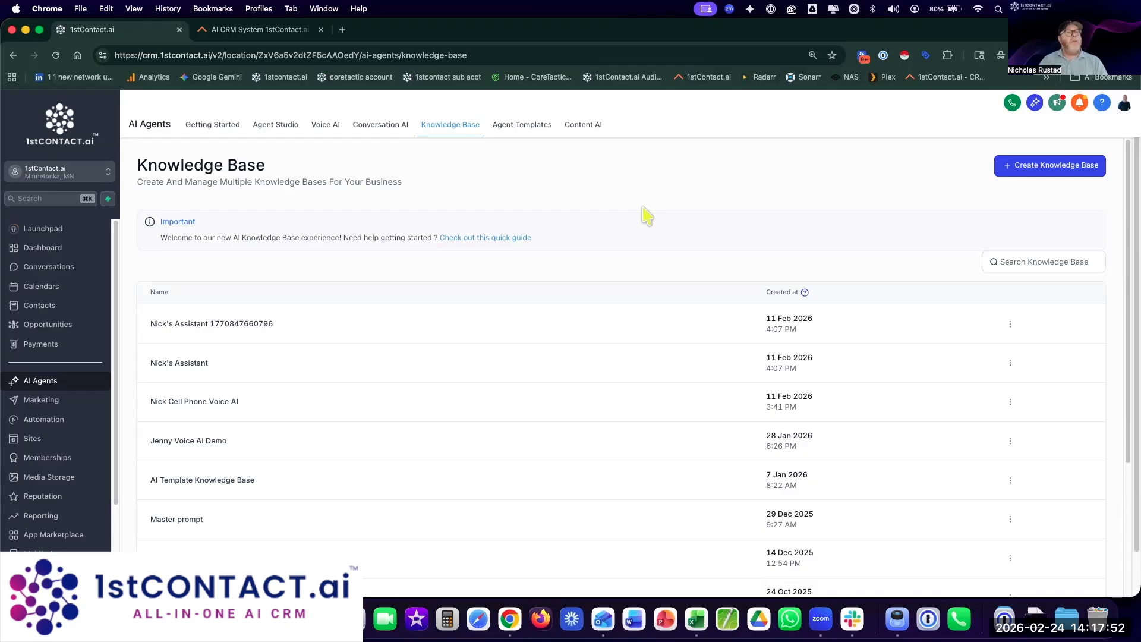
Step: Load the scalemybusiness.app home page in a new tab and dismiss the lead-list popup
click(343, 30)
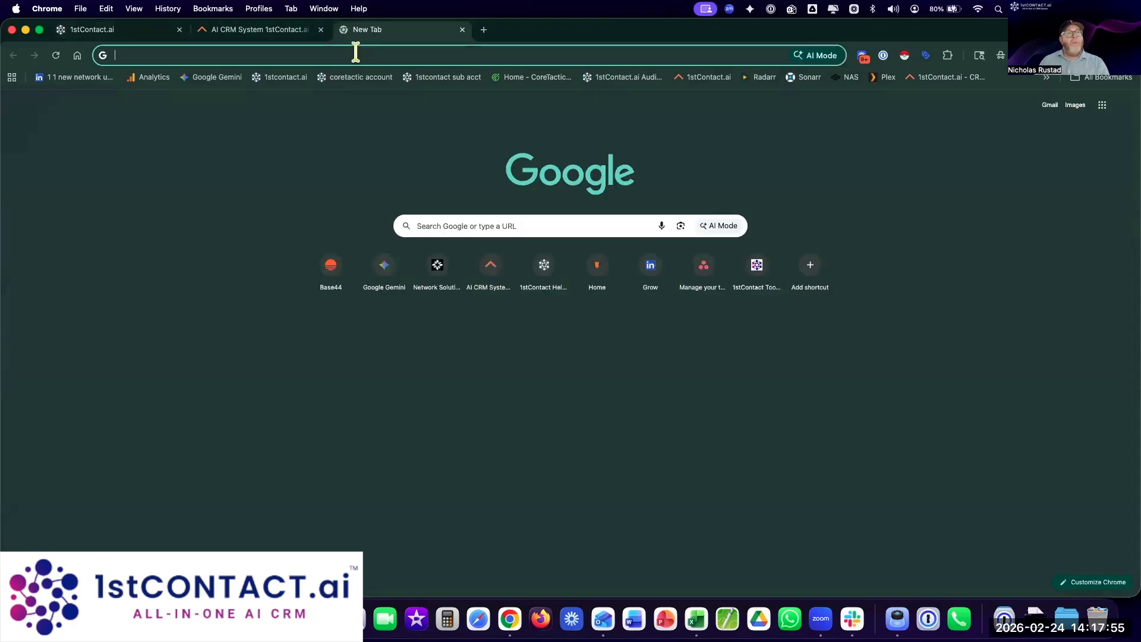
text(ale)
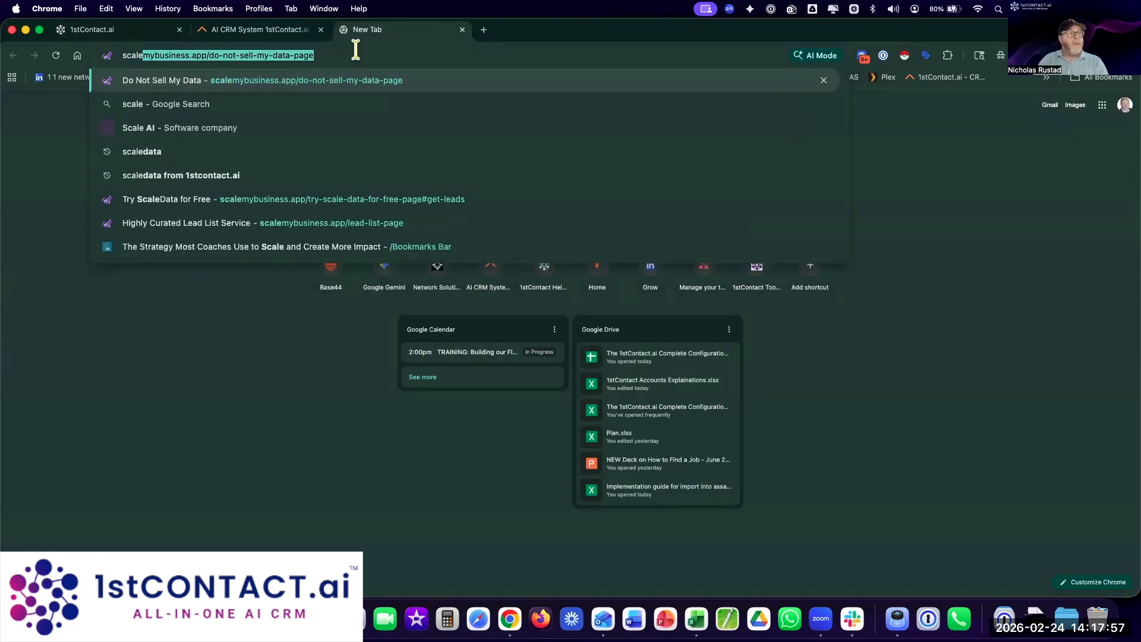
key(Return)
click(328, 55)
drag(239, 55, 373, 66)
key(BackSpace)
key(BackSpace)
key(Return)
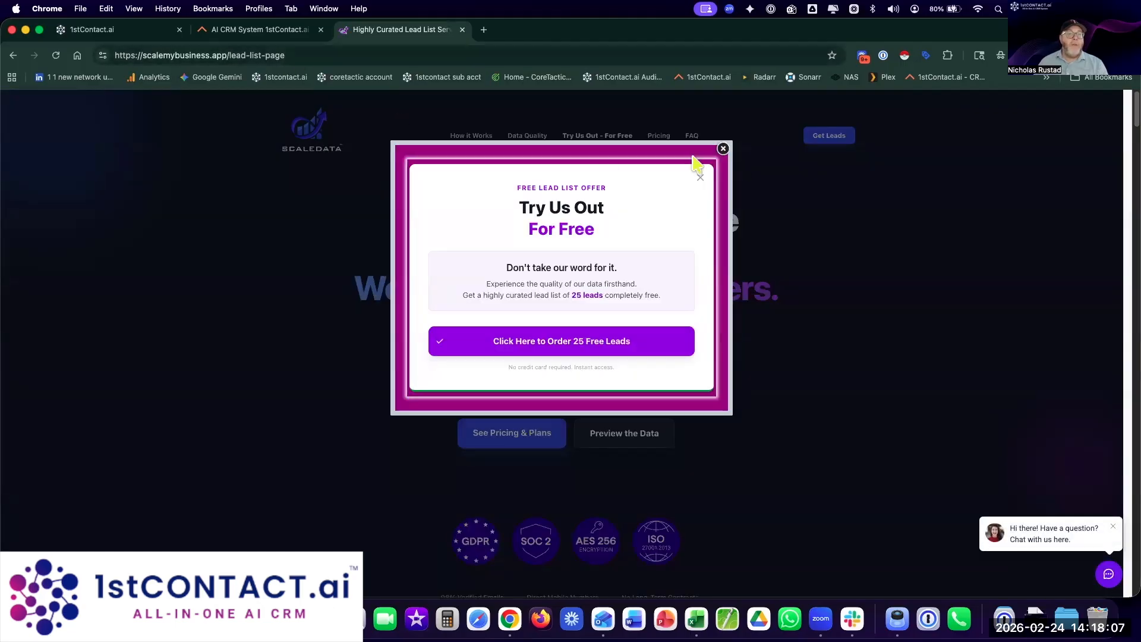
click(723, 149)
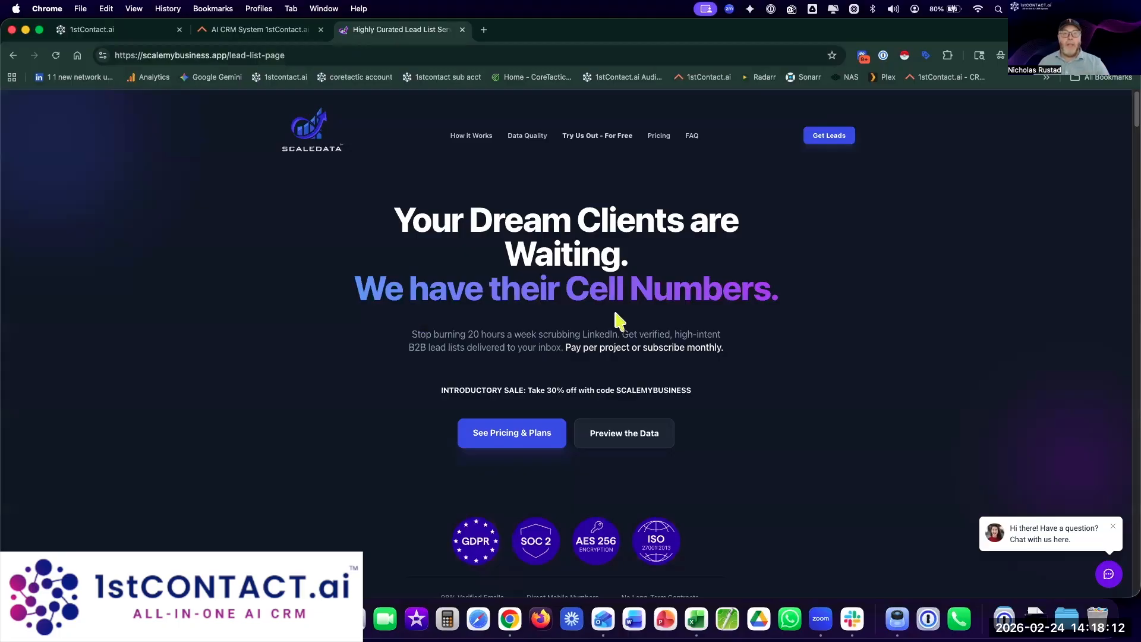
click(294, 57)
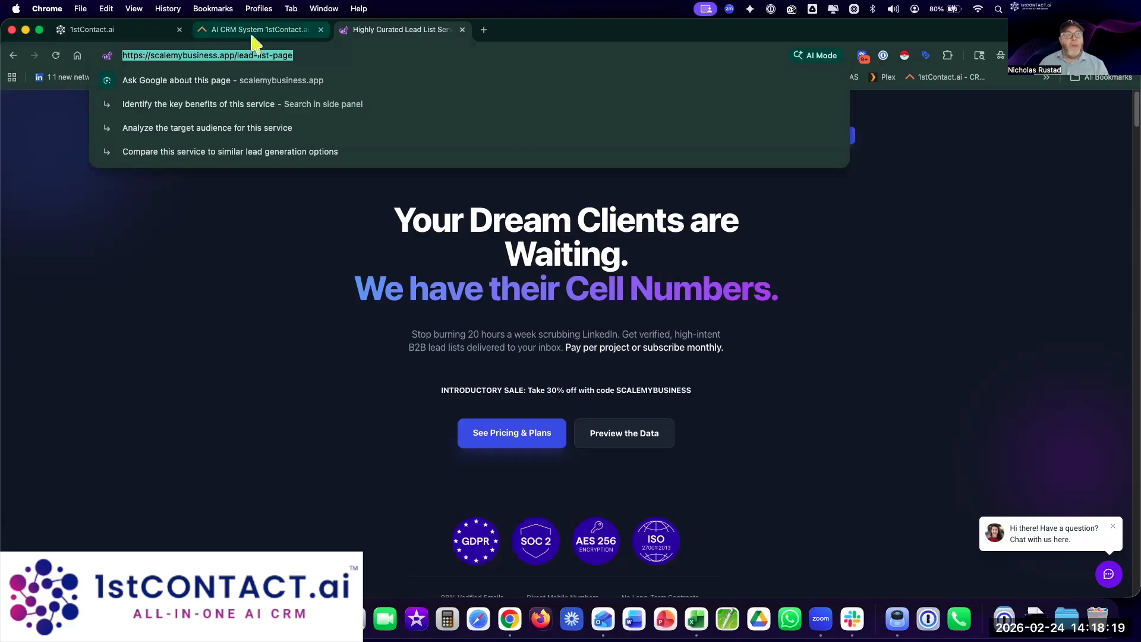
Step: Scroll through the ScaleData site, then return to the 1stContact.ai Knowledge Base tab
scroll(619, 318, down, 6)
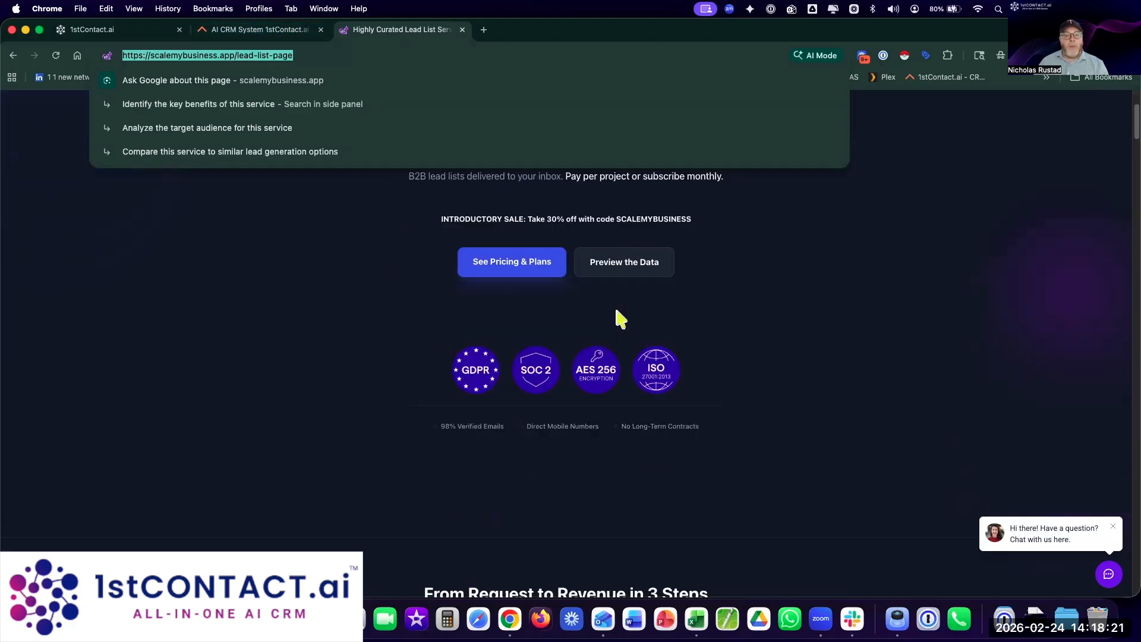
scroll(618, 318, down, 10)
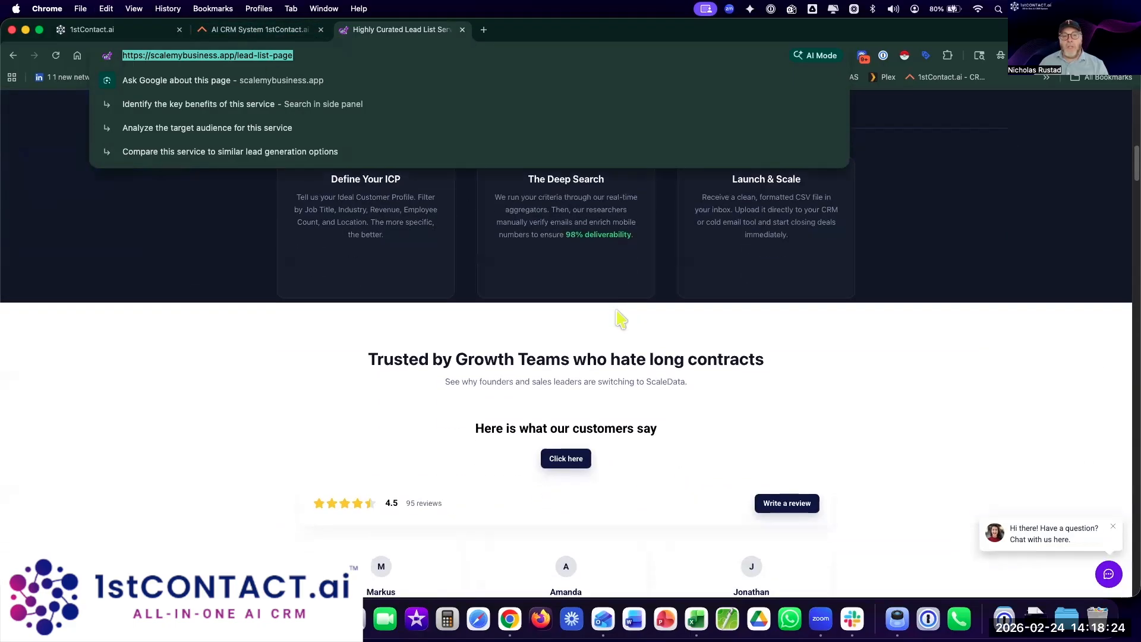
scroll(618, 318, down, 3)
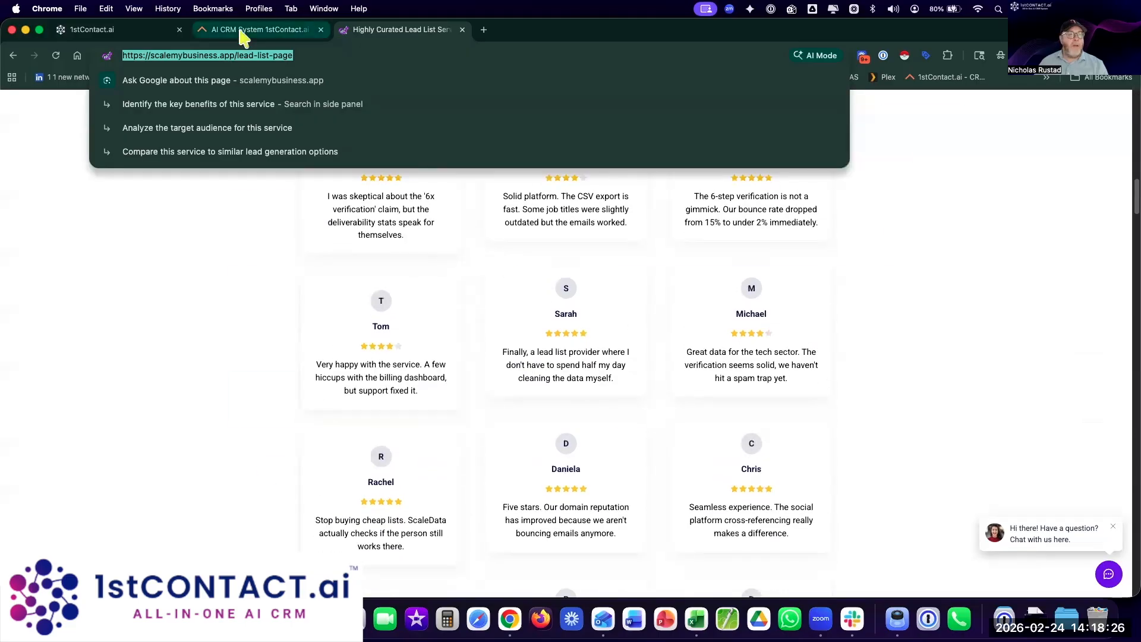
click(247, 31)
click(163, 36)
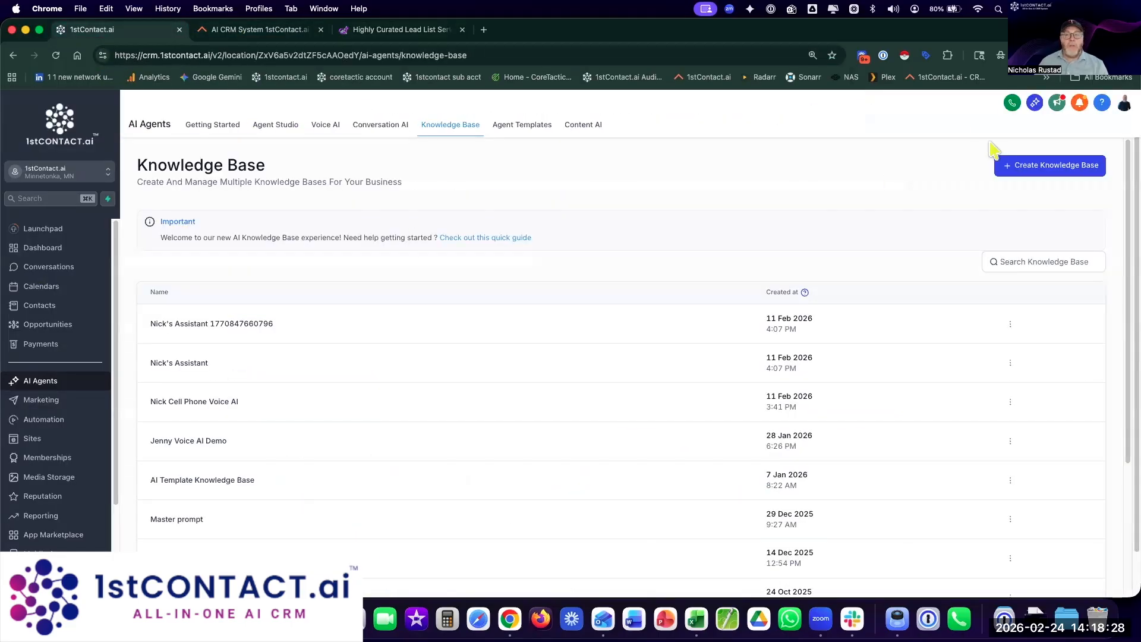
Step: Create 'Scale My Business KB' described as 'This is for Flow, and all about scaledata.app'
click(1038, 167)
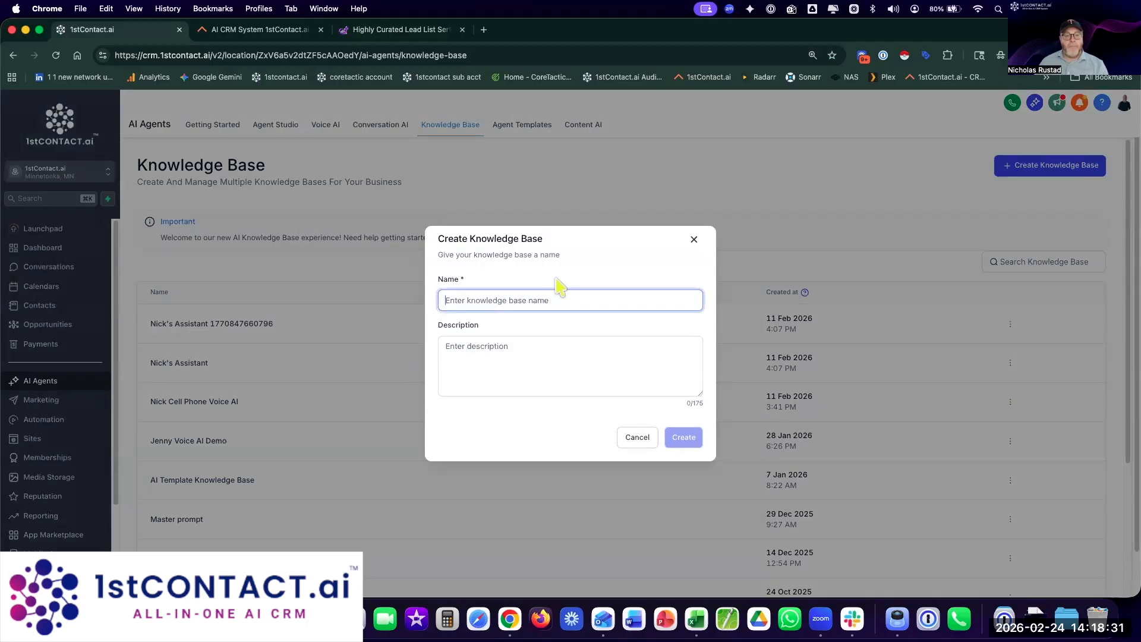
text(Scale My Business KB)
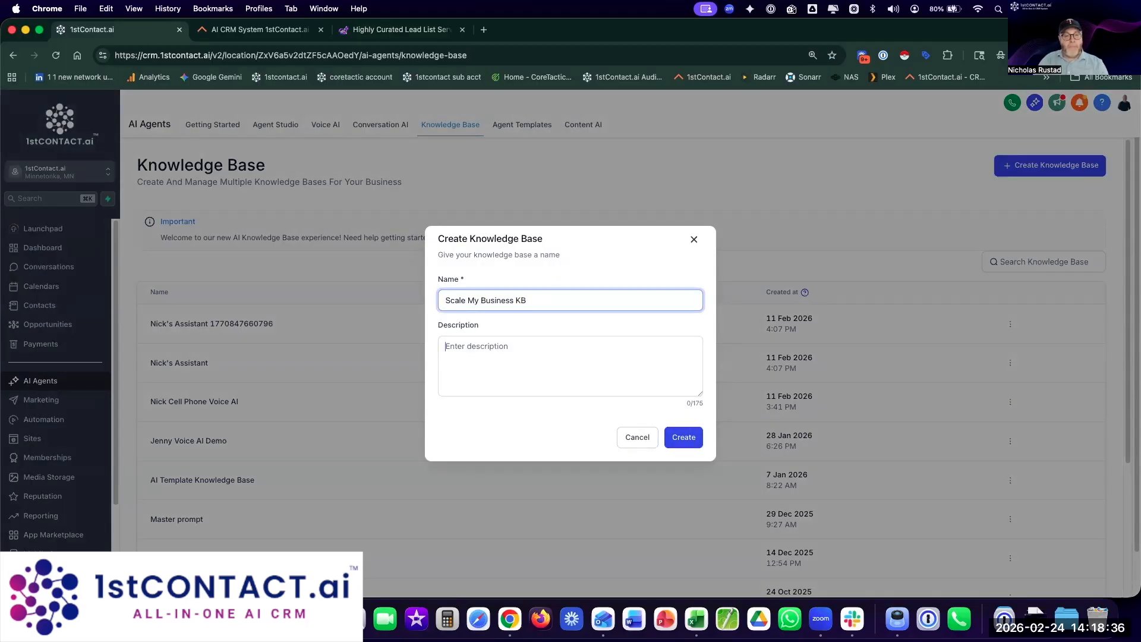
text(This is for Flow,)
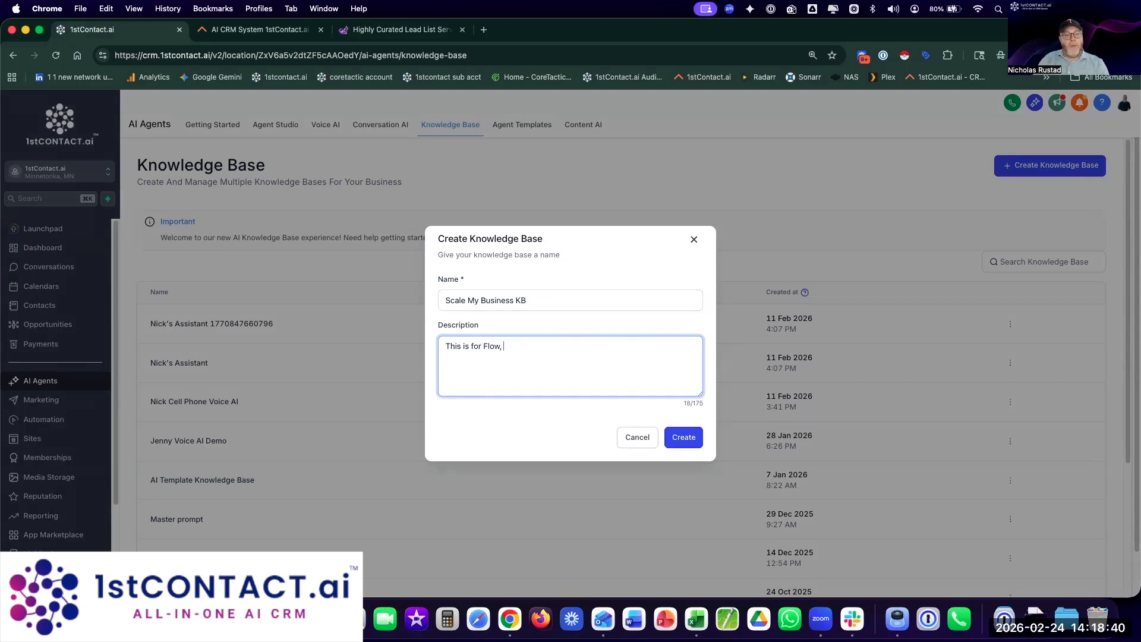
text( and all about scaledata.app)
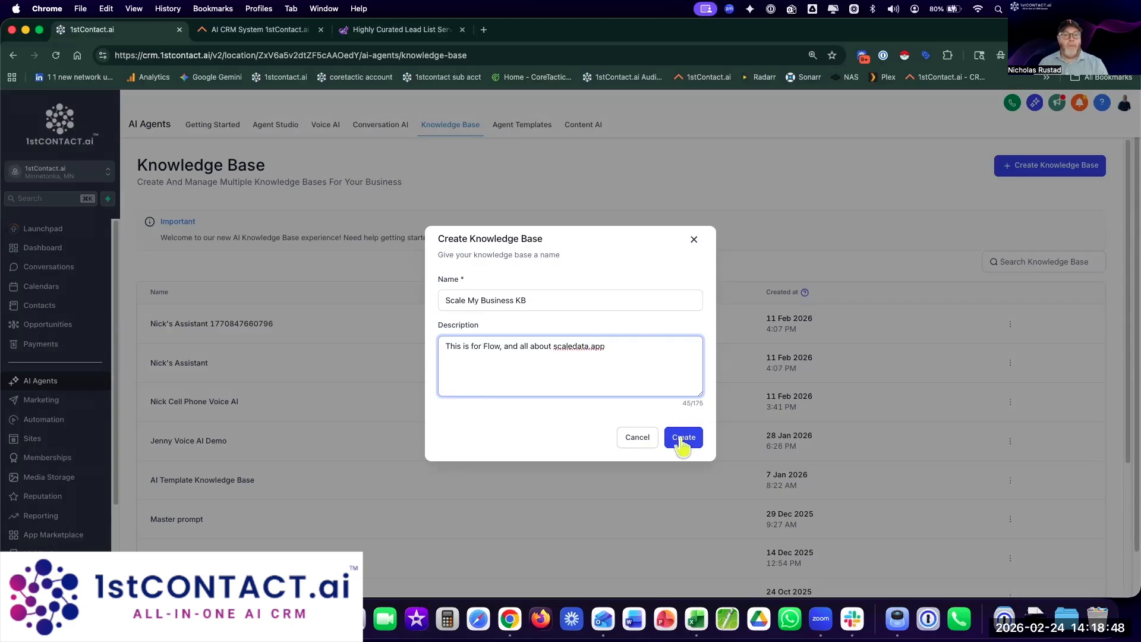
click(681, 438)
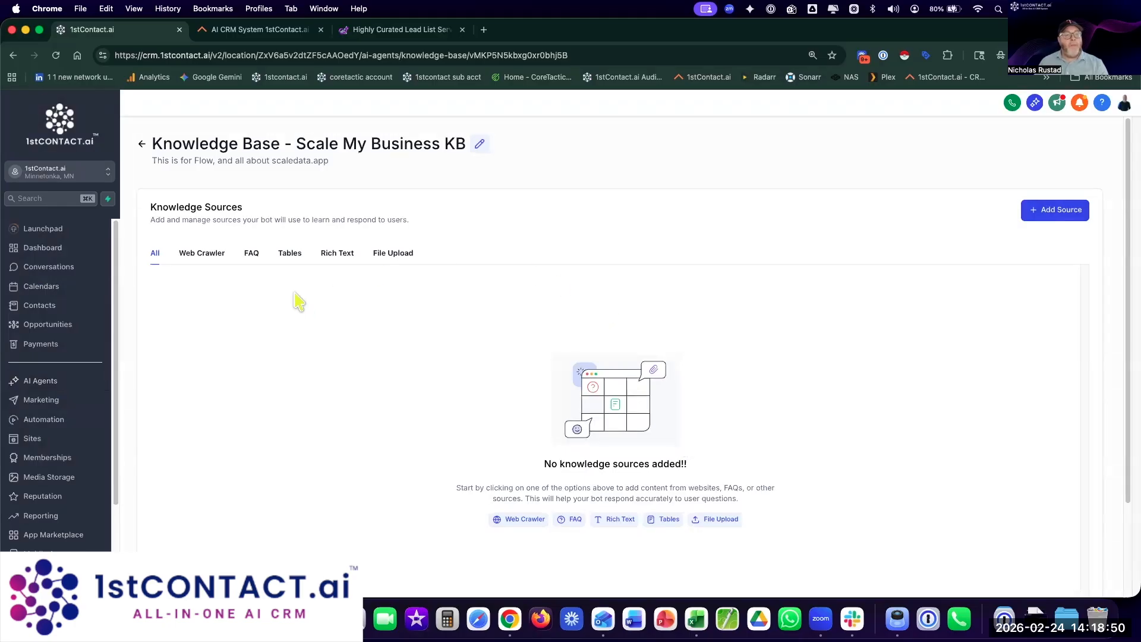
Step: Add a Web Crawler source to Scale My Business KB set to All URLs with the path
scroll(298, 301, down, 1)
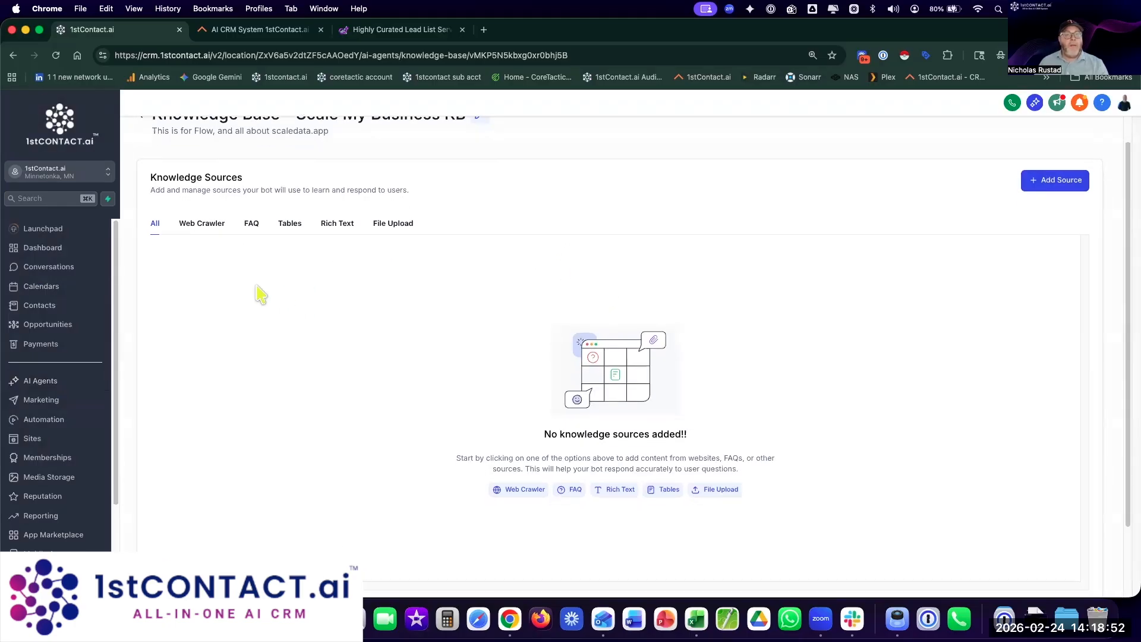
click(203, 226)
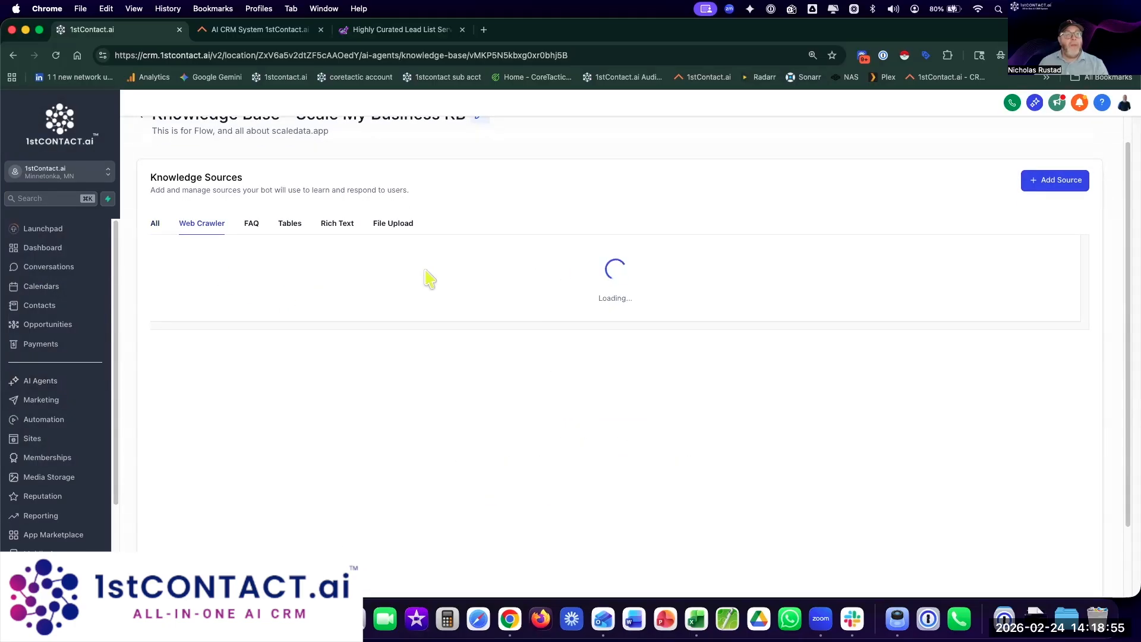
click(1075, 189)
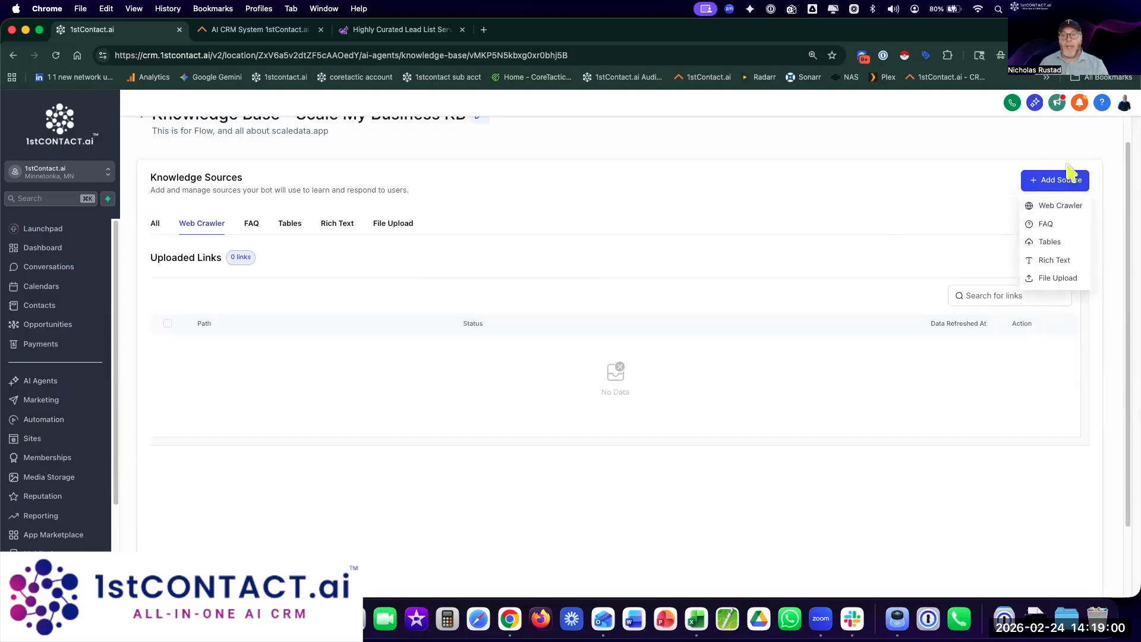
click(1049, 206)
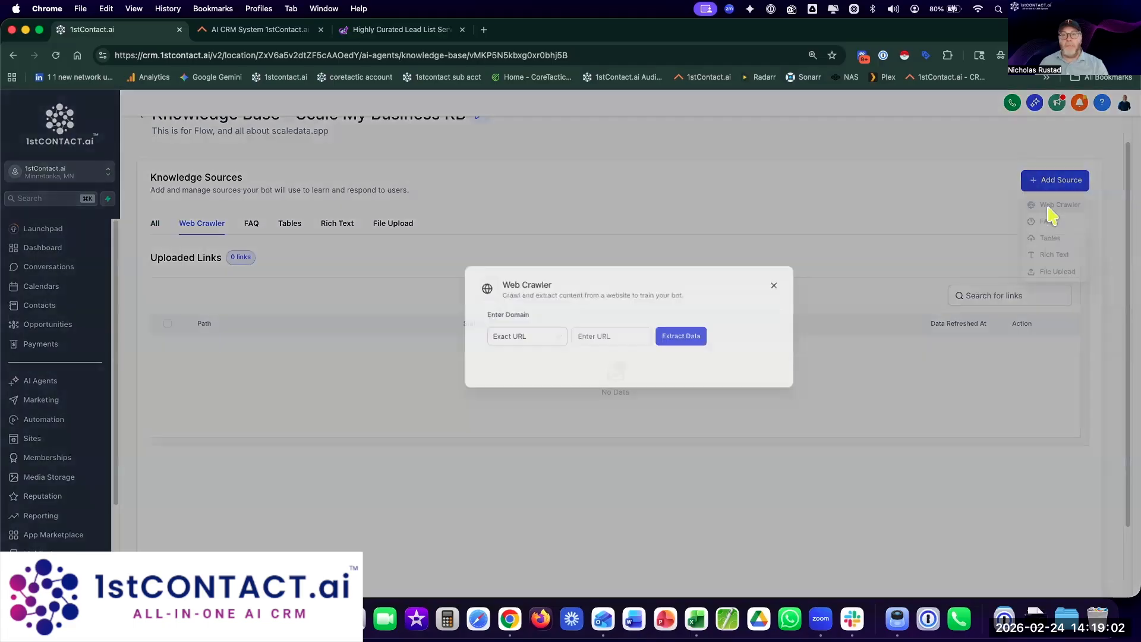
click(471, 364)
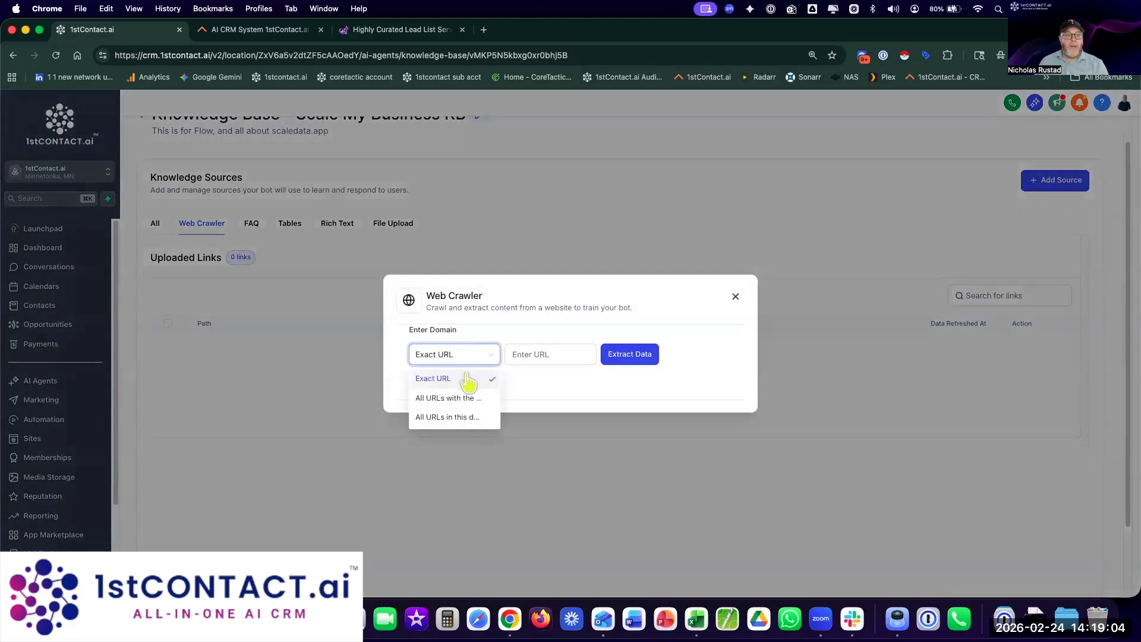
click(444, 397)
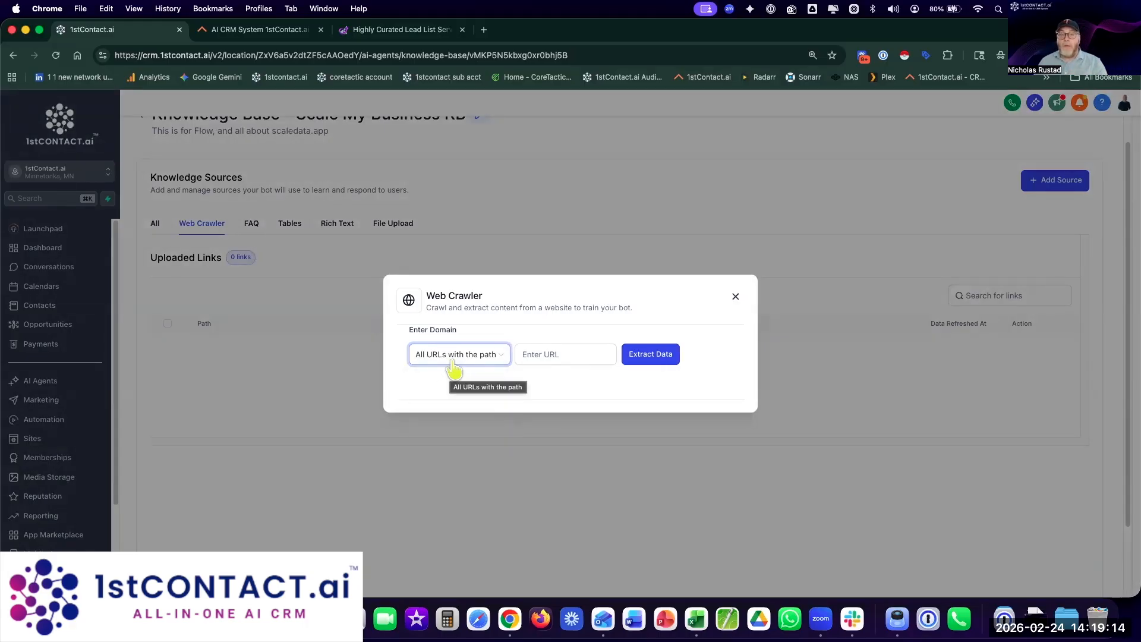
Step: Load trane.com/residential/ in a new tab, then return to the 1stContact.ai Web Crawler dialog
click(484, 29)
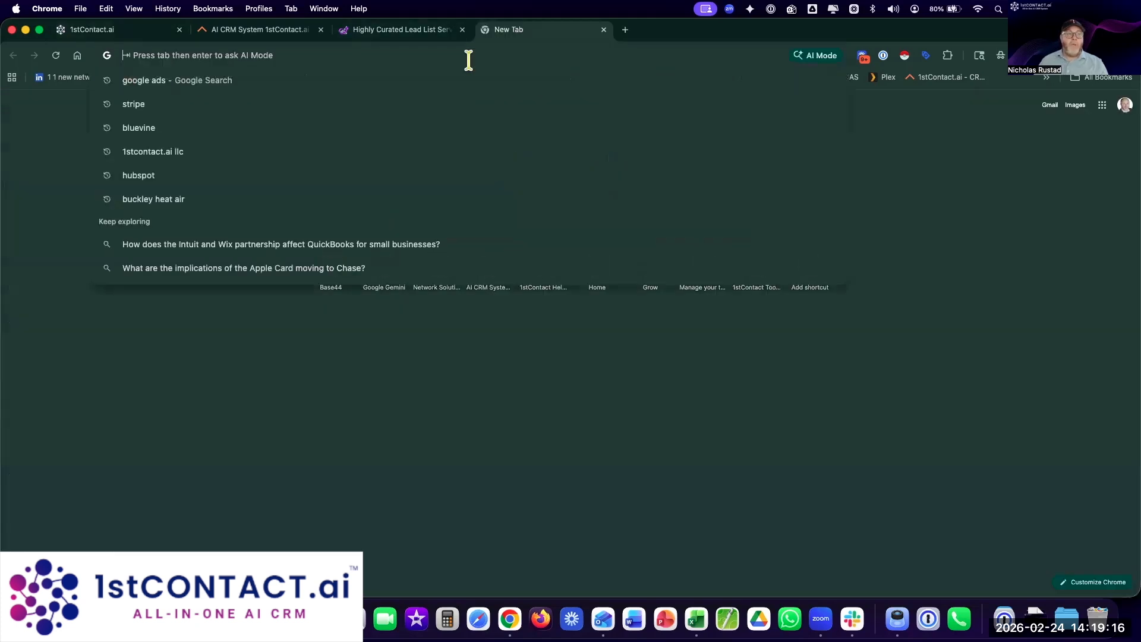
text(trane.com/residential/en/products/heating/)
key(Return)
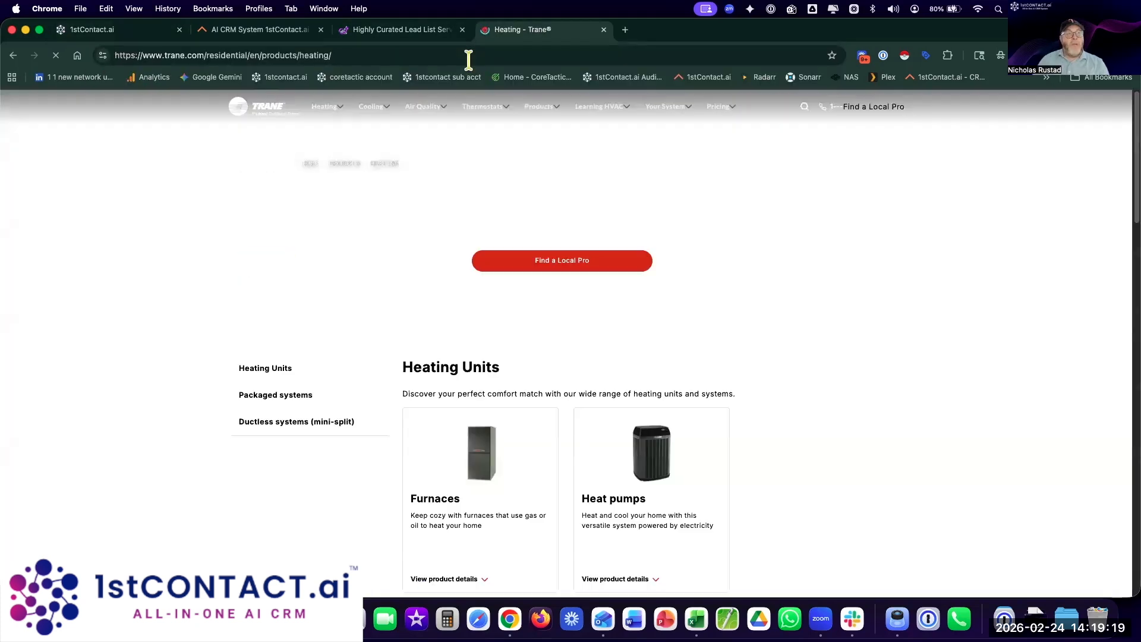
drag(257, 55, 559, 65)
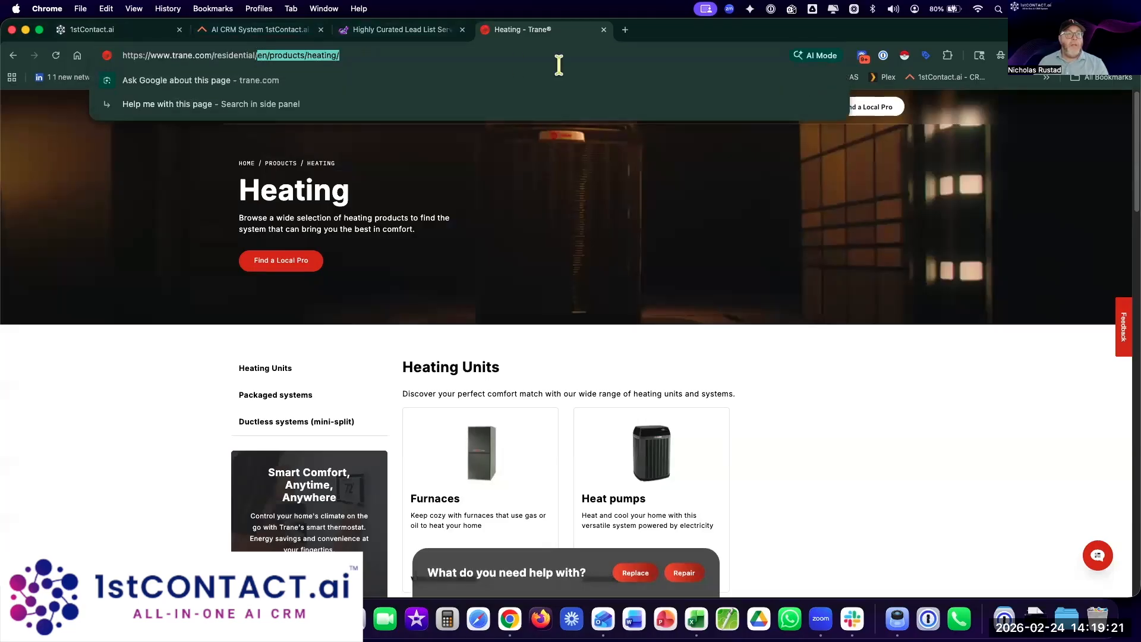
key(BackSpace)
key(Return)
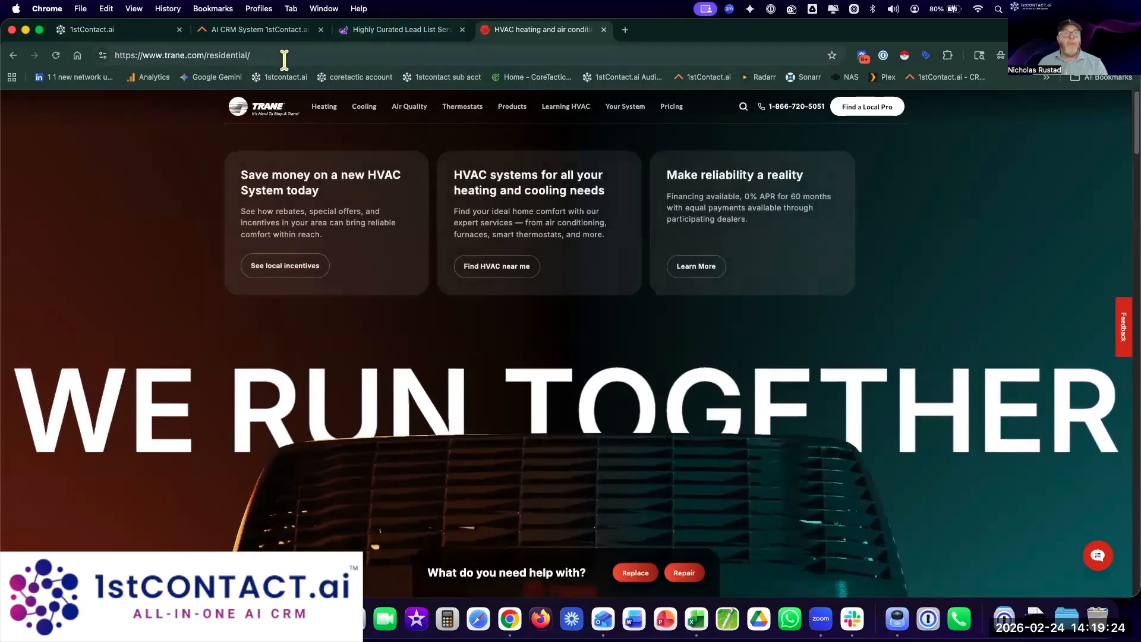
click(282, 57)
mouse_move(280, 56)
mouse_down()
mouse_move(122, 55)
mouse_move(278, 54)
mouse_up()
click(160, 55)
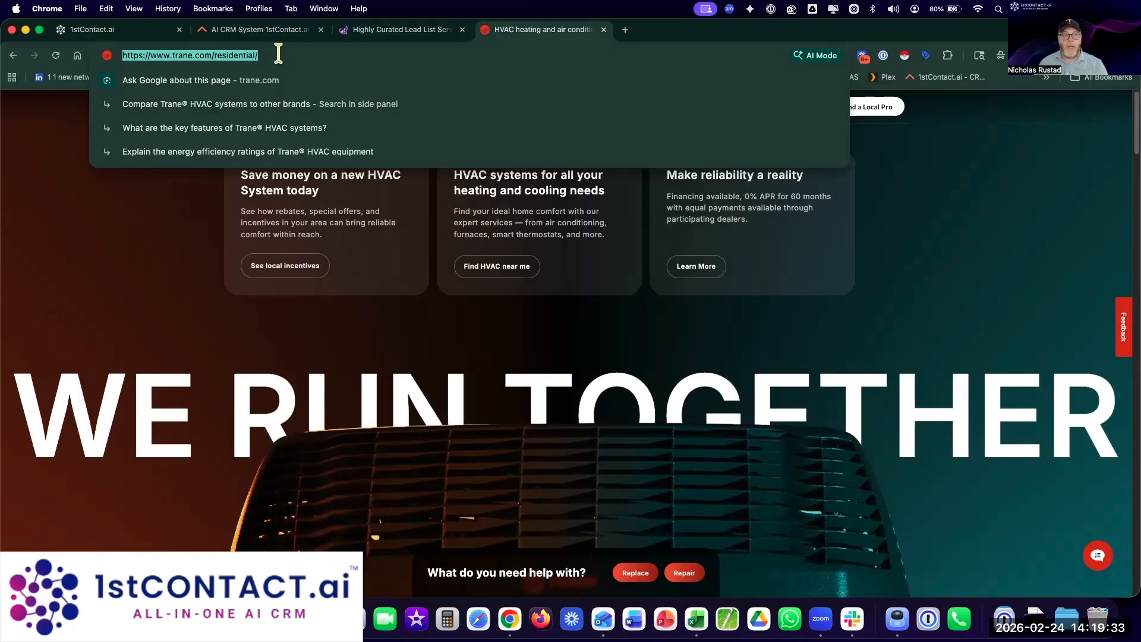
click(119, 29)
click(543, 355)
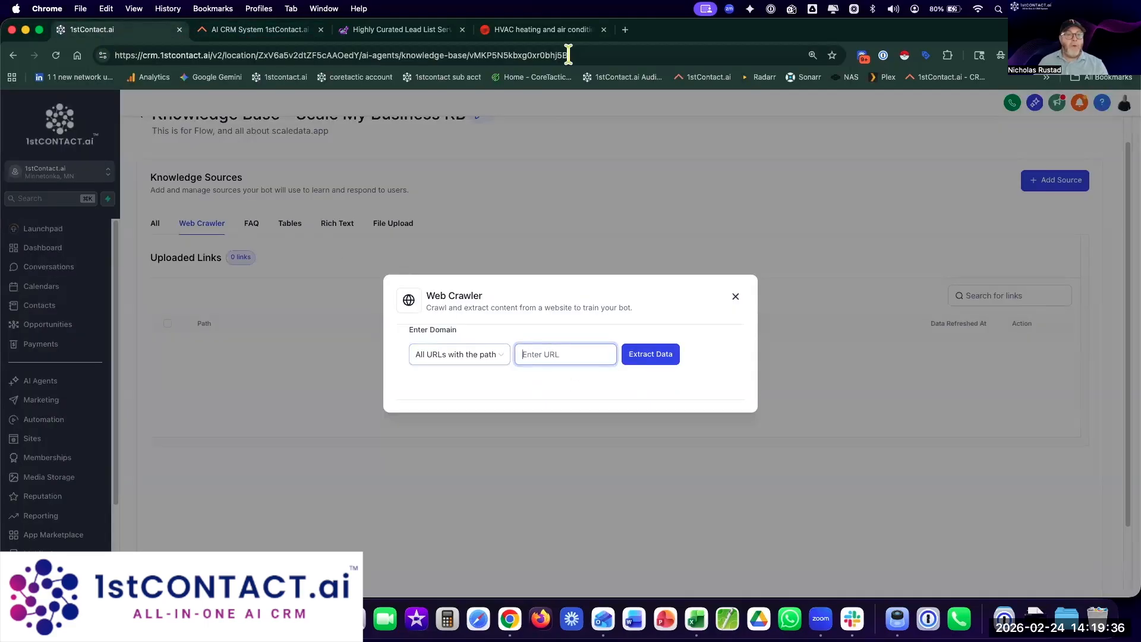
click(386, 30)
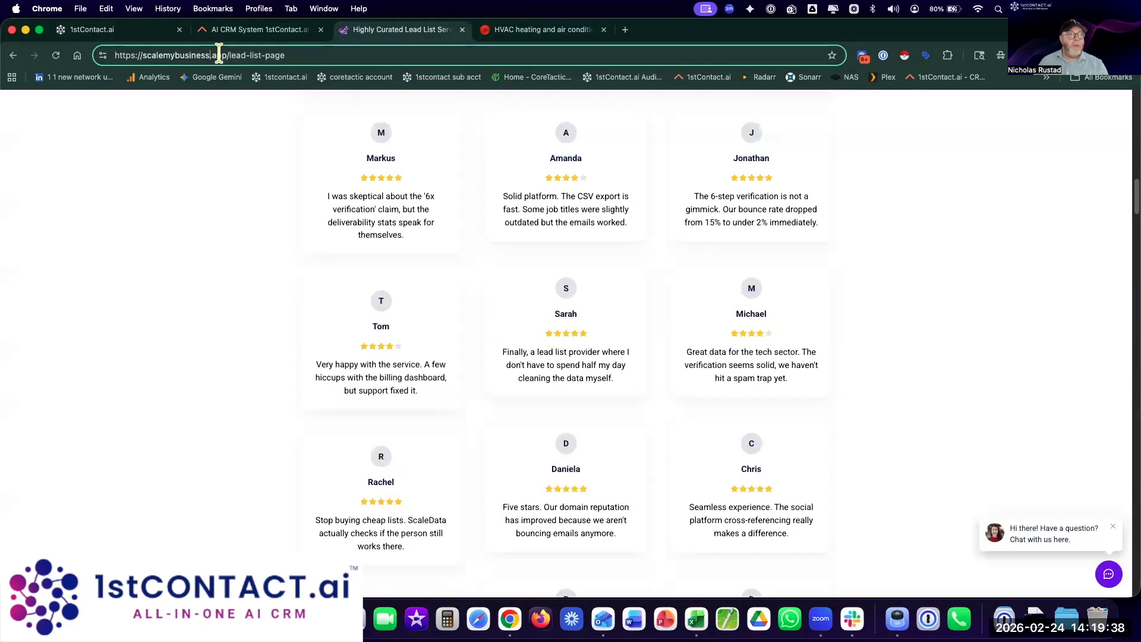
drag(230, 55, 76, 58)
key(super+c)
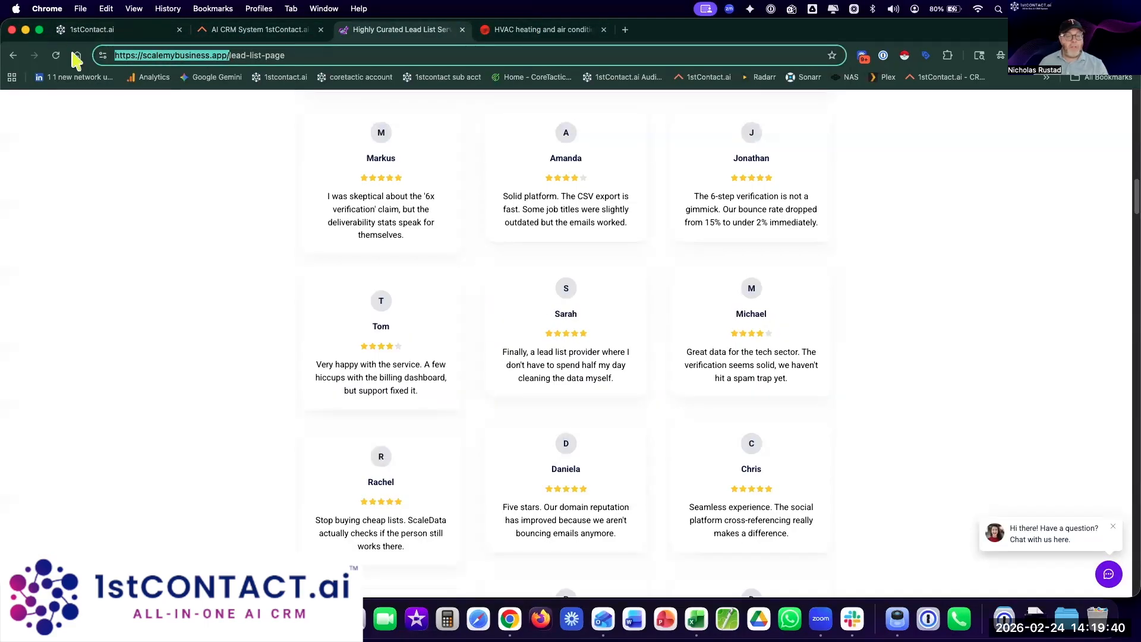
click(108, 35)
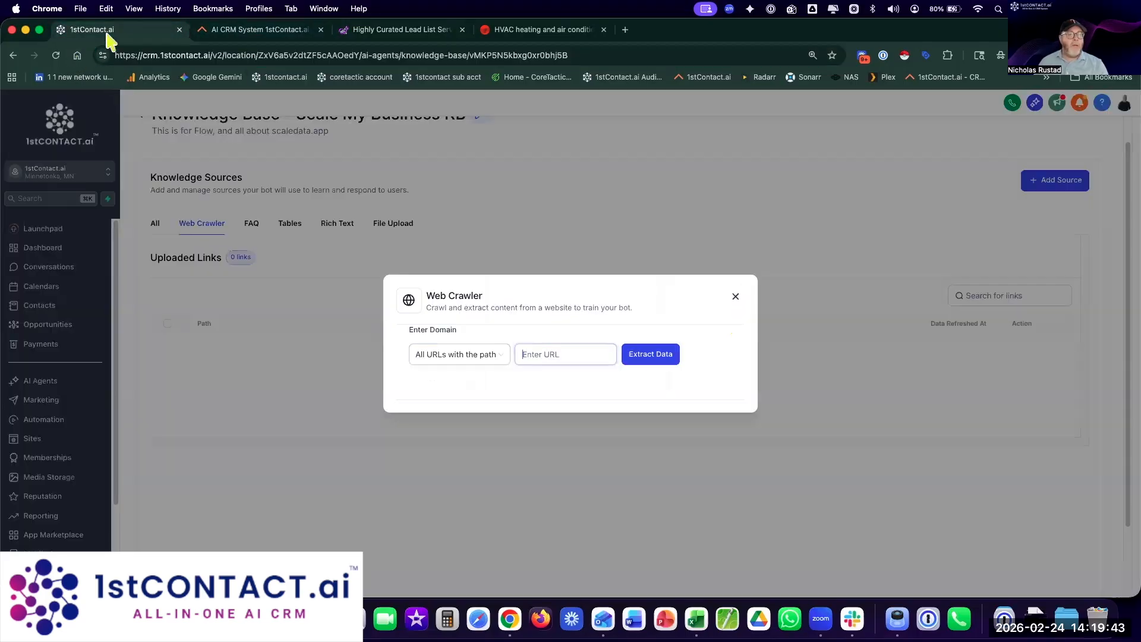
click(552, 355)
key(super+v)
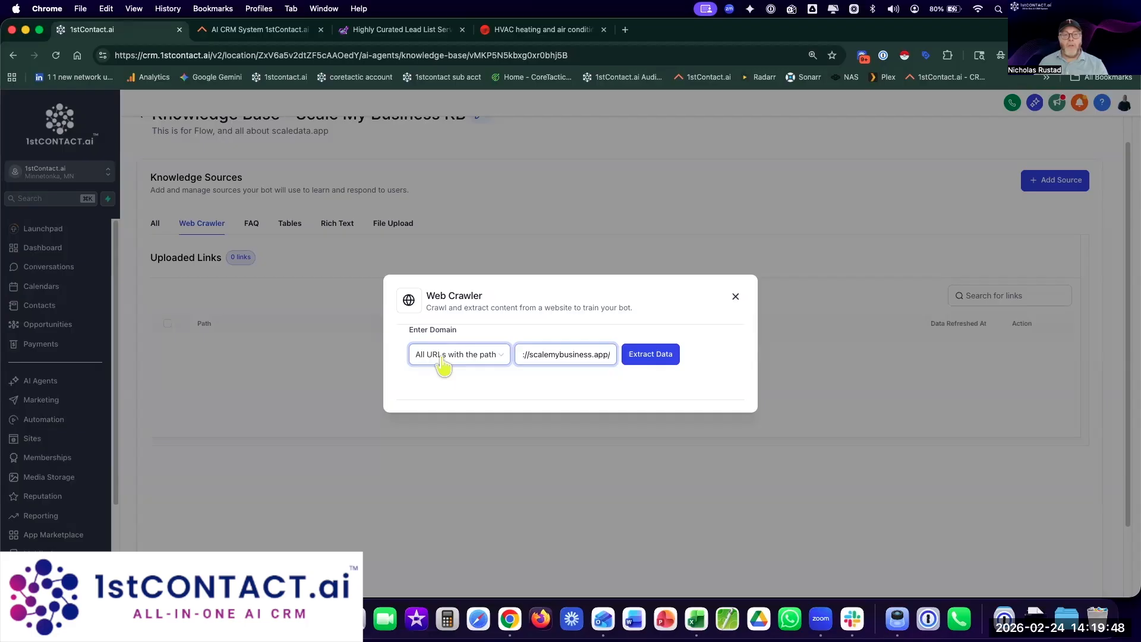
click(667, 358)
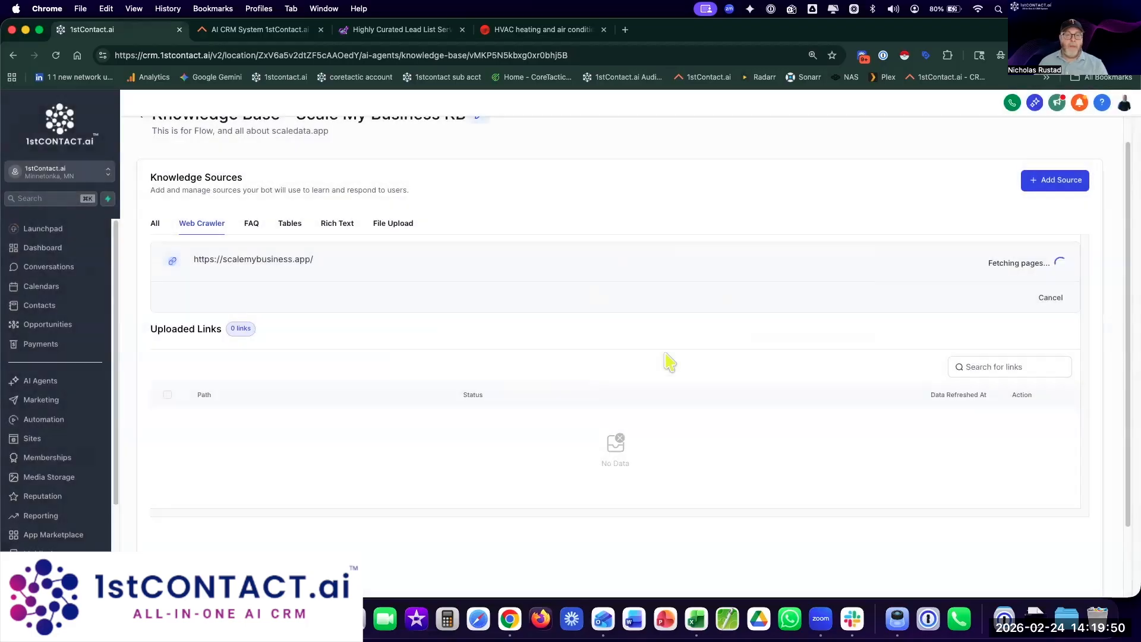
drag(987, 264, 1049, 265)
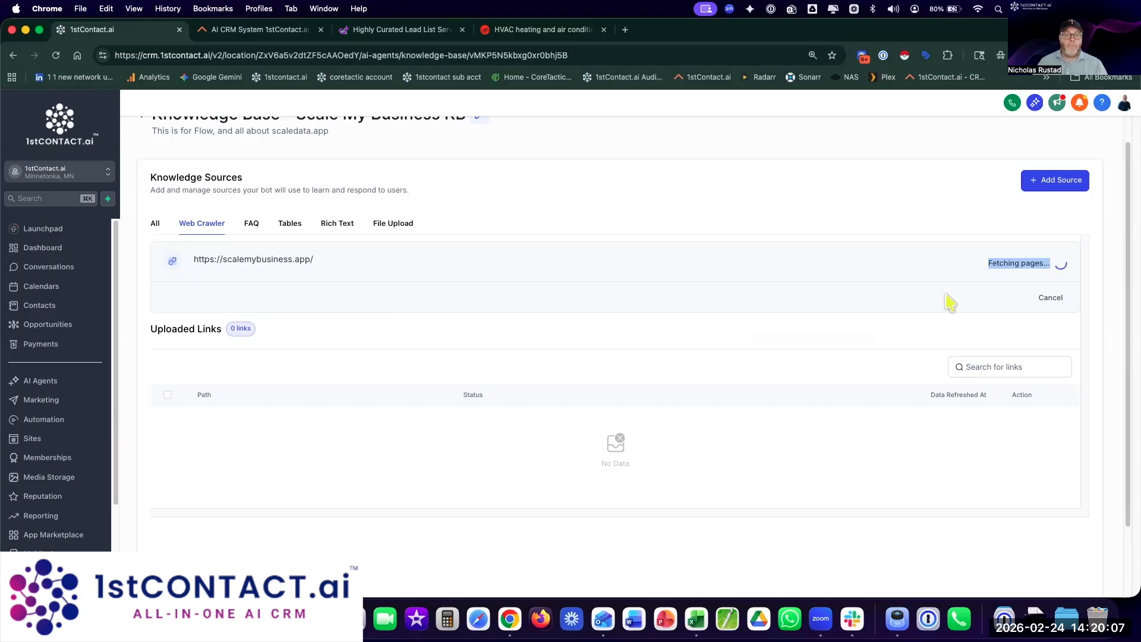
Step: Add the FAQ 'Do you have an office?', answered that the company is virtual with no physical office
click(256, 226)
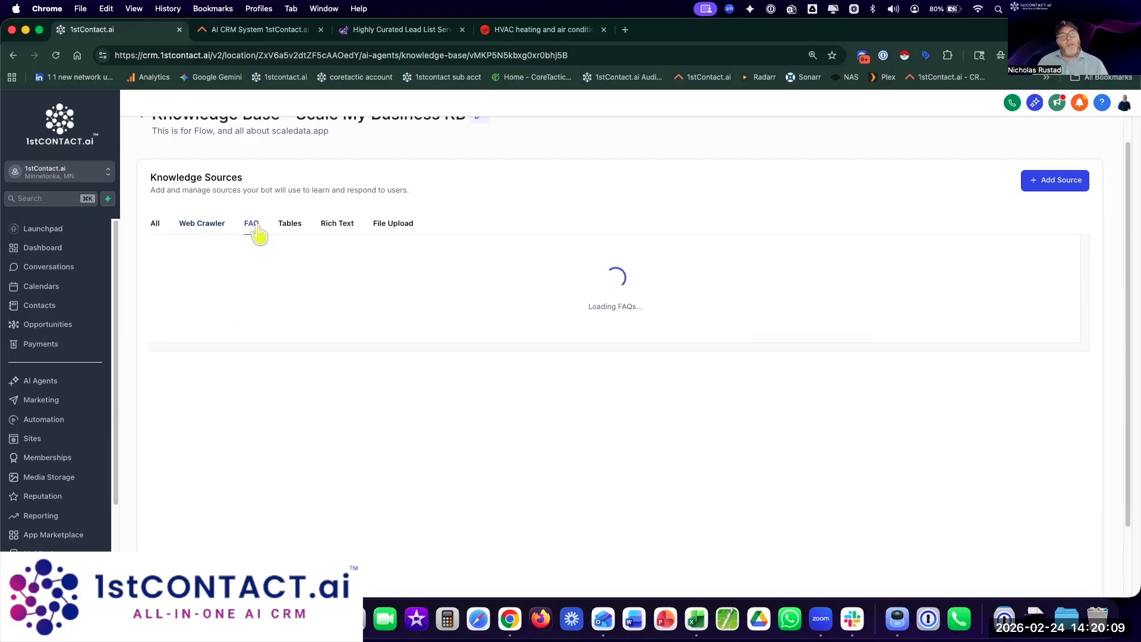
click(1058, 182)
click(1045, 232)
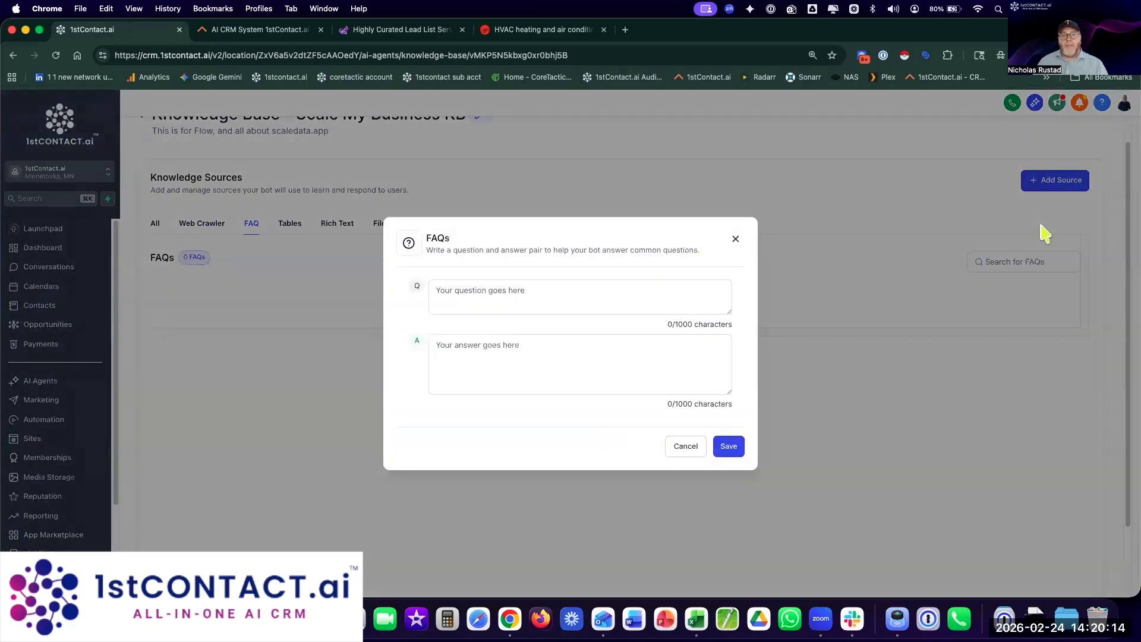
click(586, 300)
text(Do)
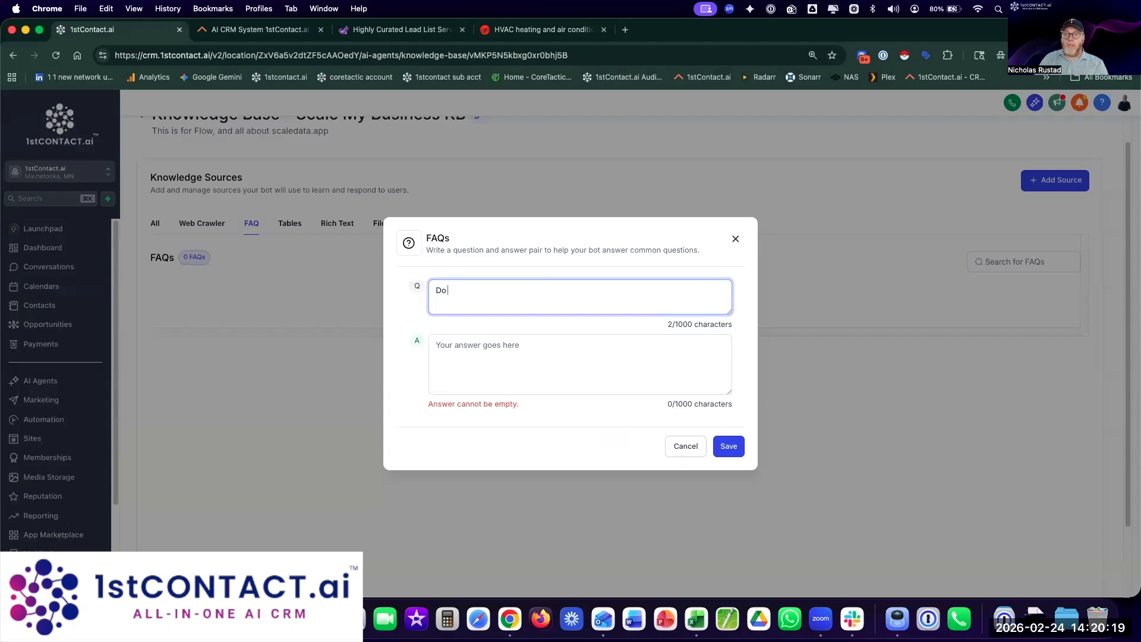
text( you have an office?)
key(Tab)
text(We are a virtual company )
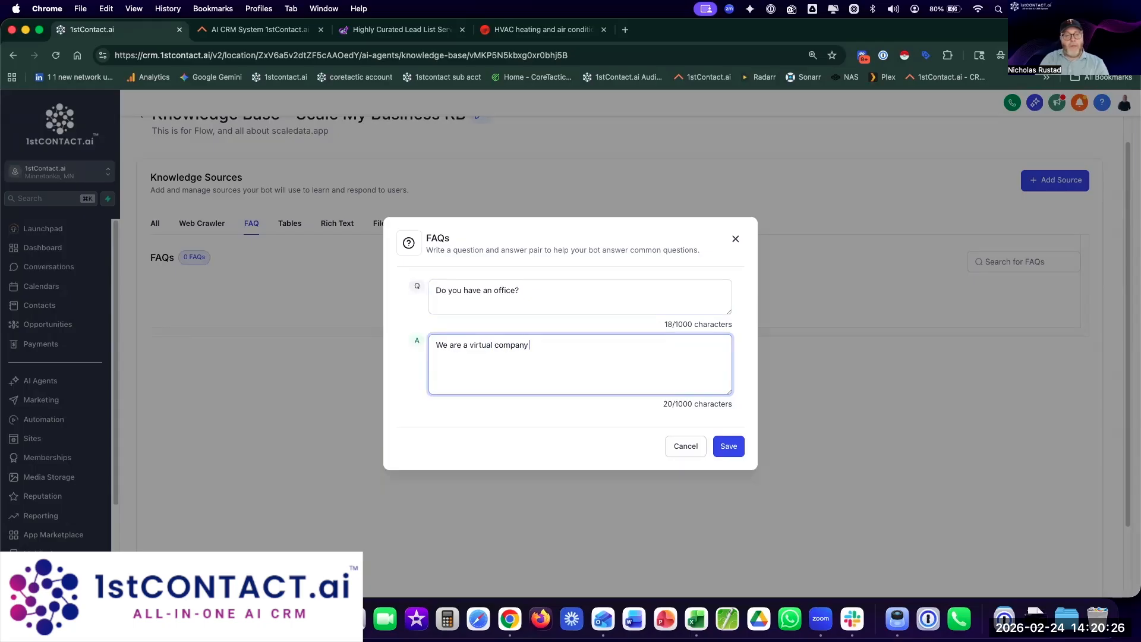
text(and do not have. aphysical office at this time. But, we can move into your house )
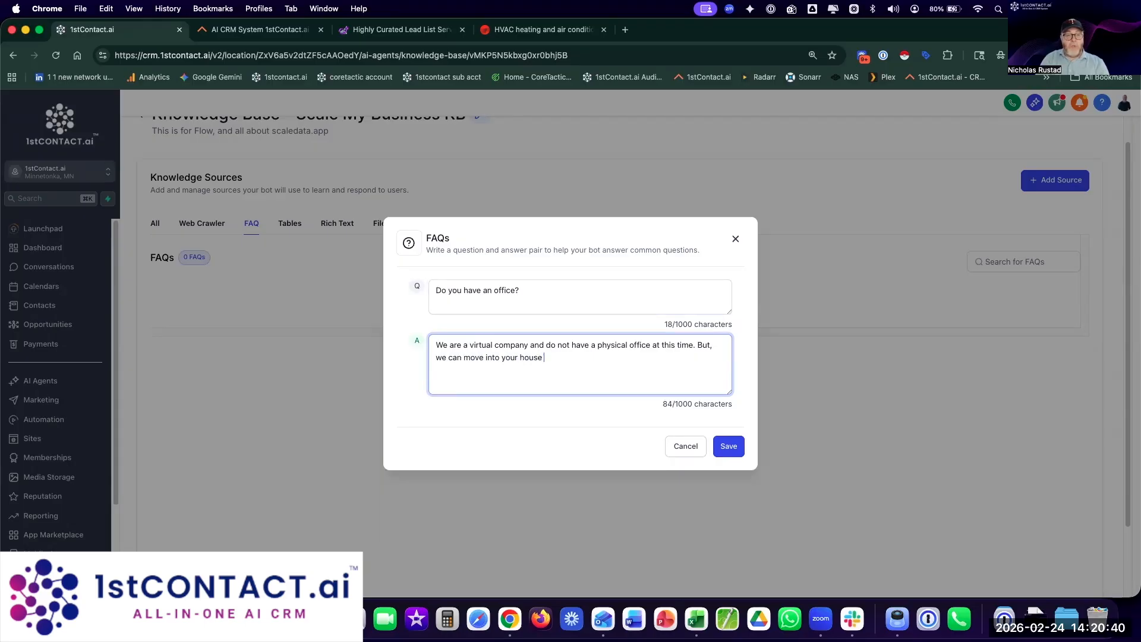
text(and work there if you want...)
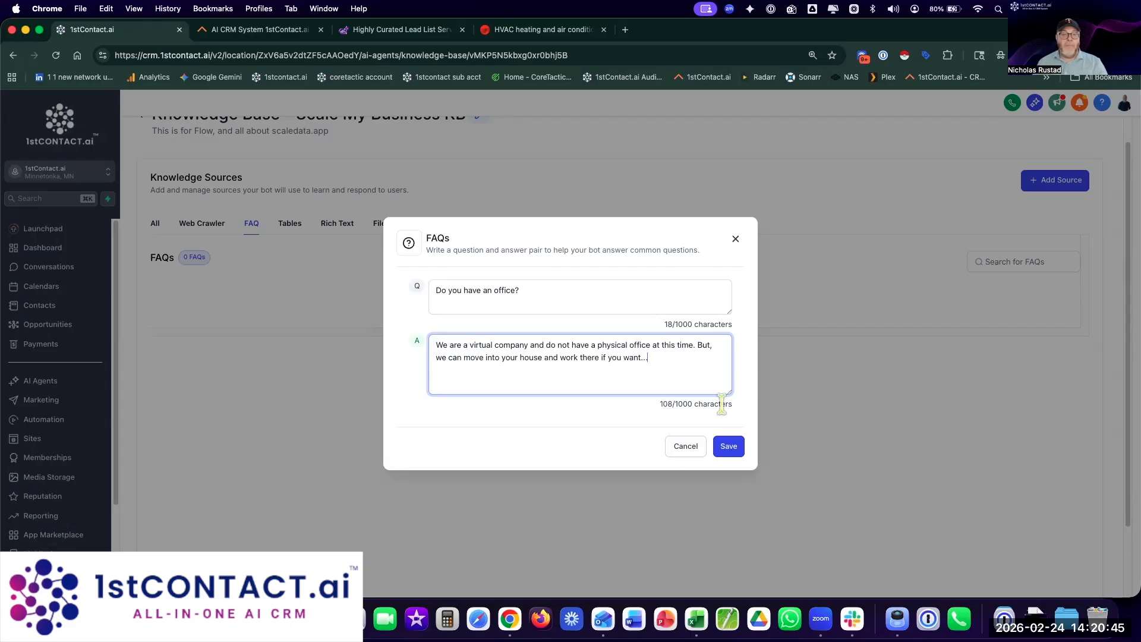
click(730, 447)
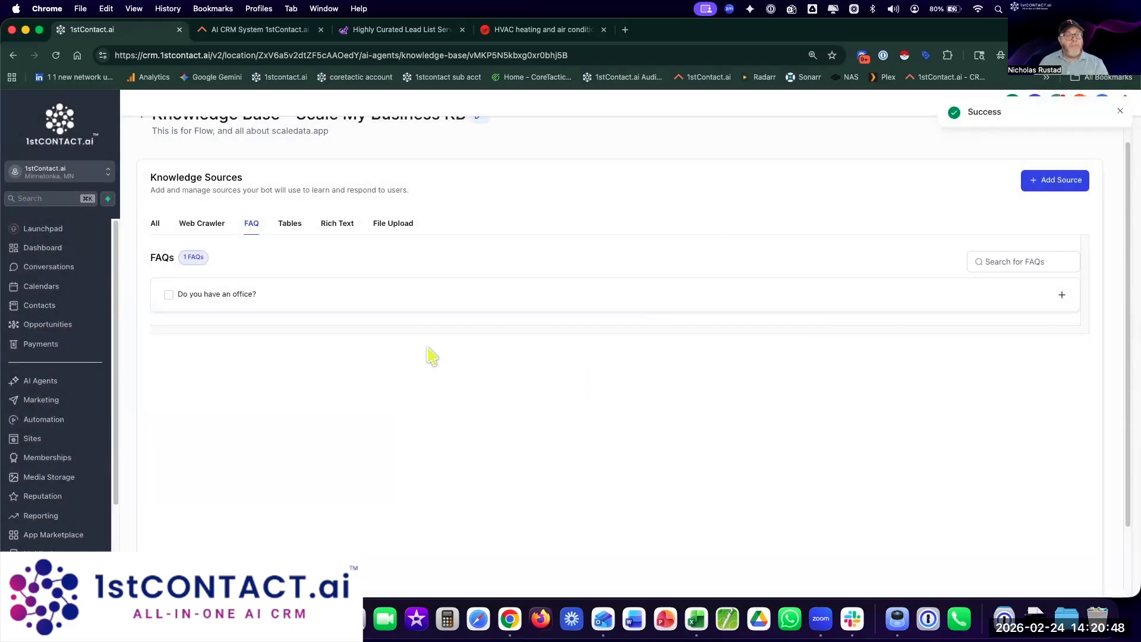
Step: Expand the office FAQ, browse the Tables, Rich Text, File Upload and All tabs, then return to Web Crawler
click(204, 300)
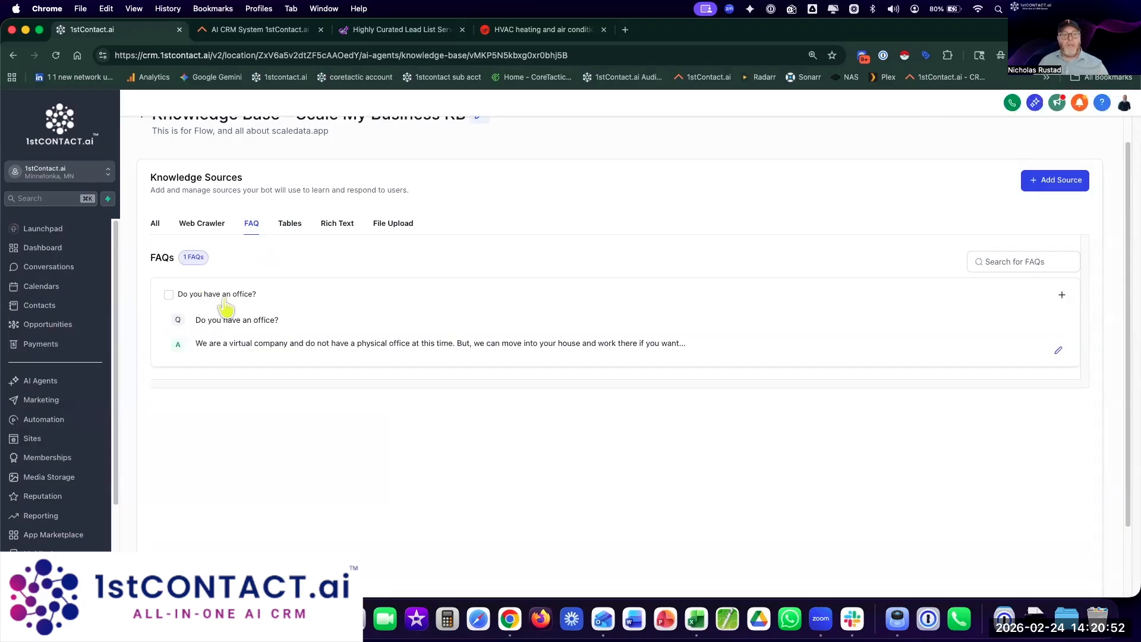
drag(225, 306, 313, 270)
click(286, 224)
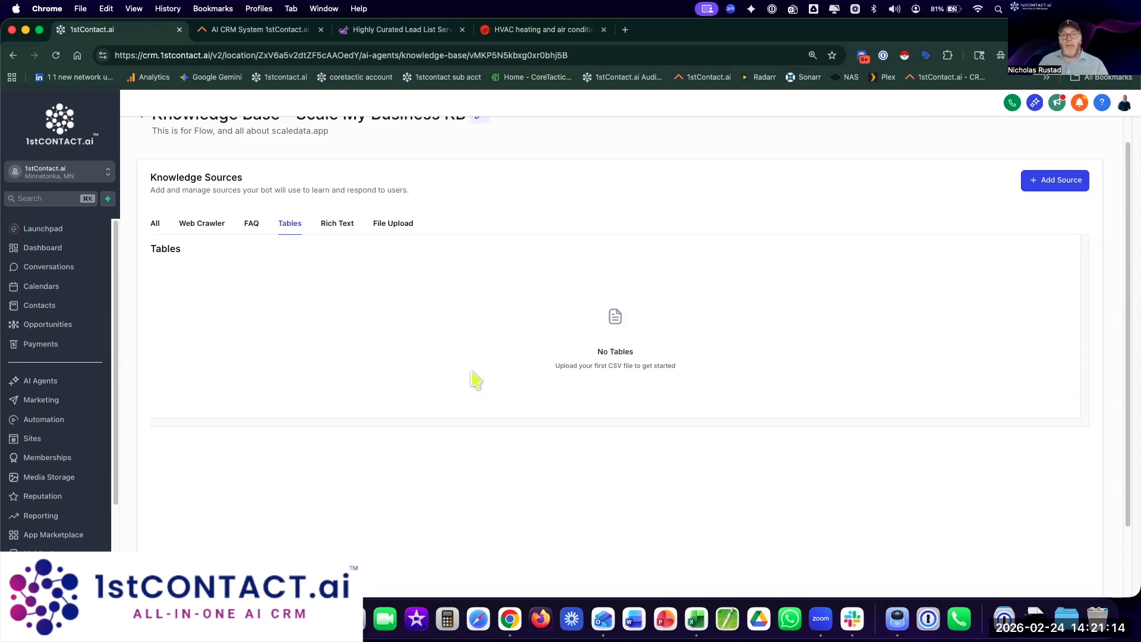
click(336, 224)
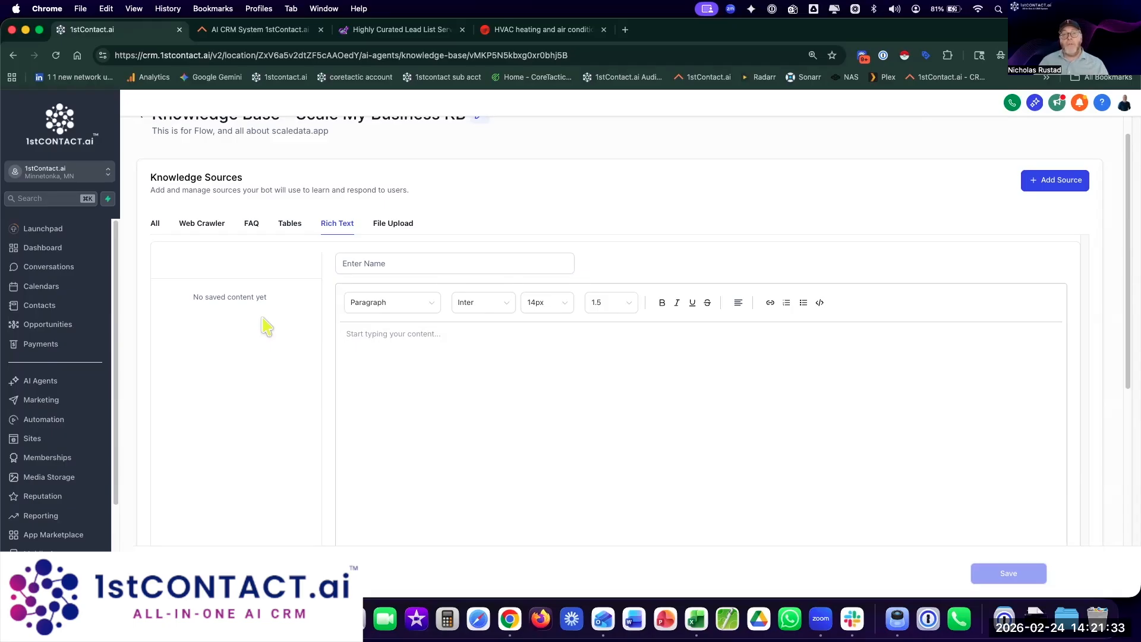
click(384, 224)
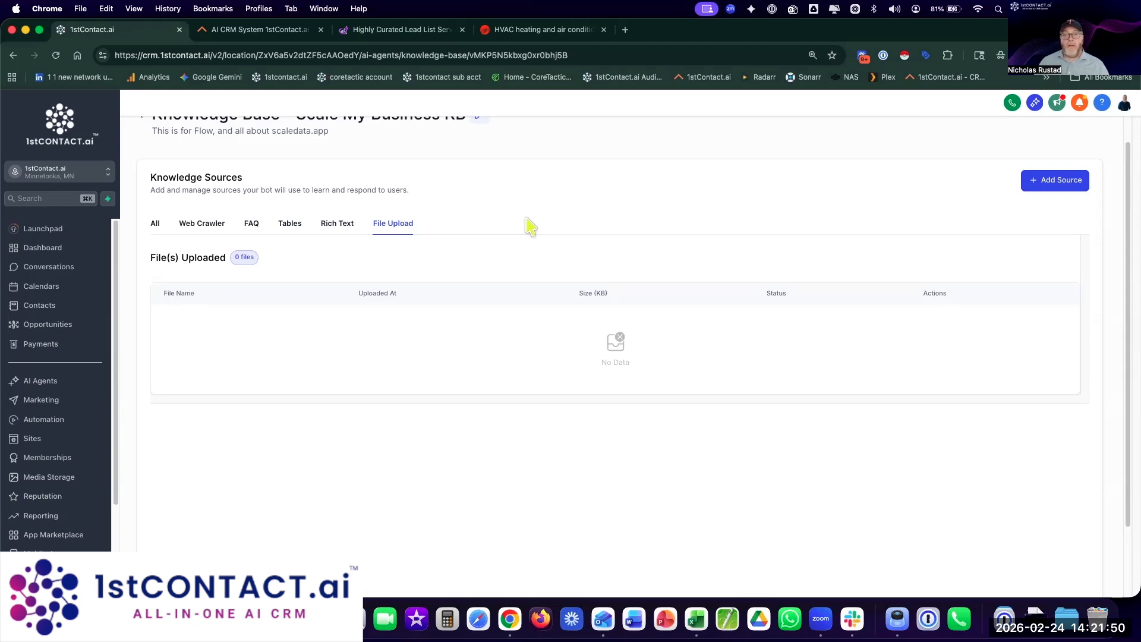
click(155, 226)
click(207, 224)
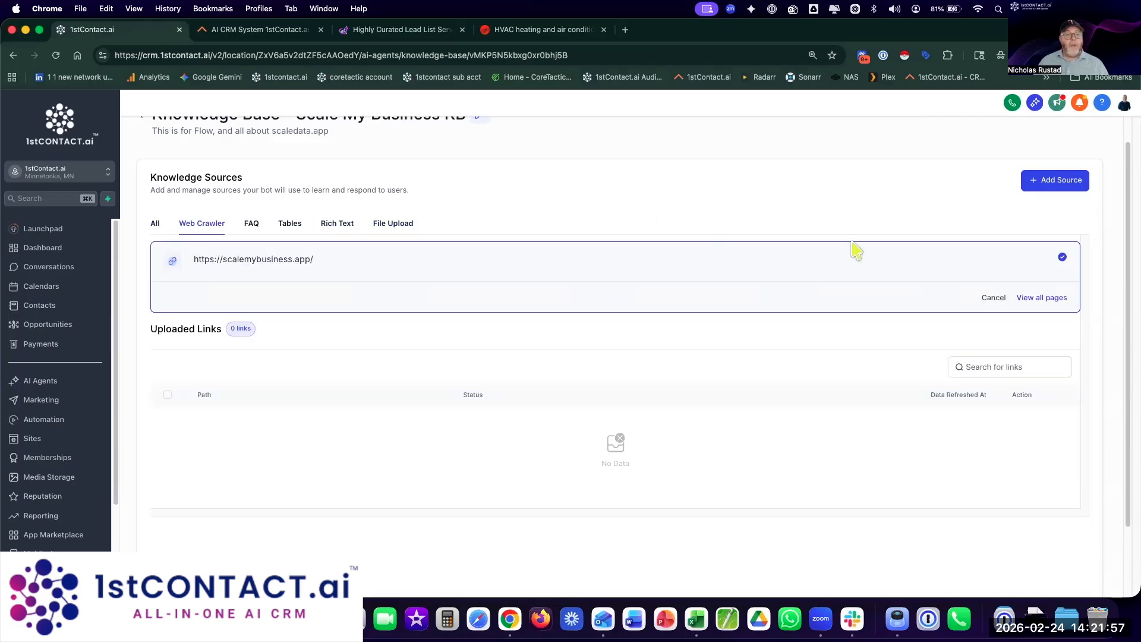
Step: Select all 5 crawled scalemybusiness.app pages and train the bot on them
click(1039, 301)
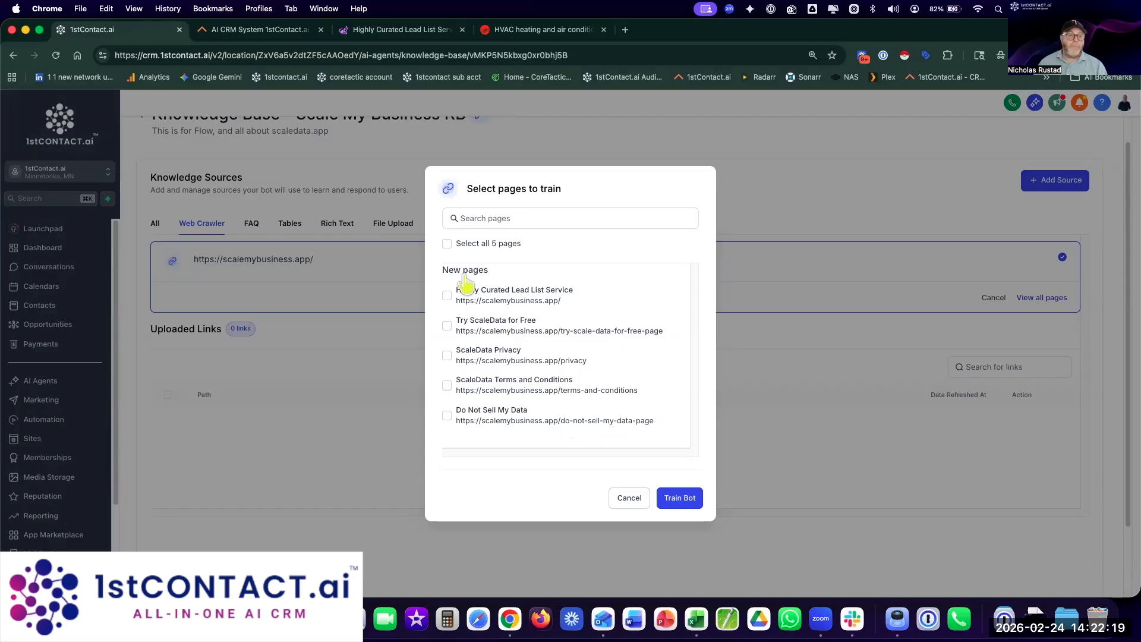
click(447, 244)
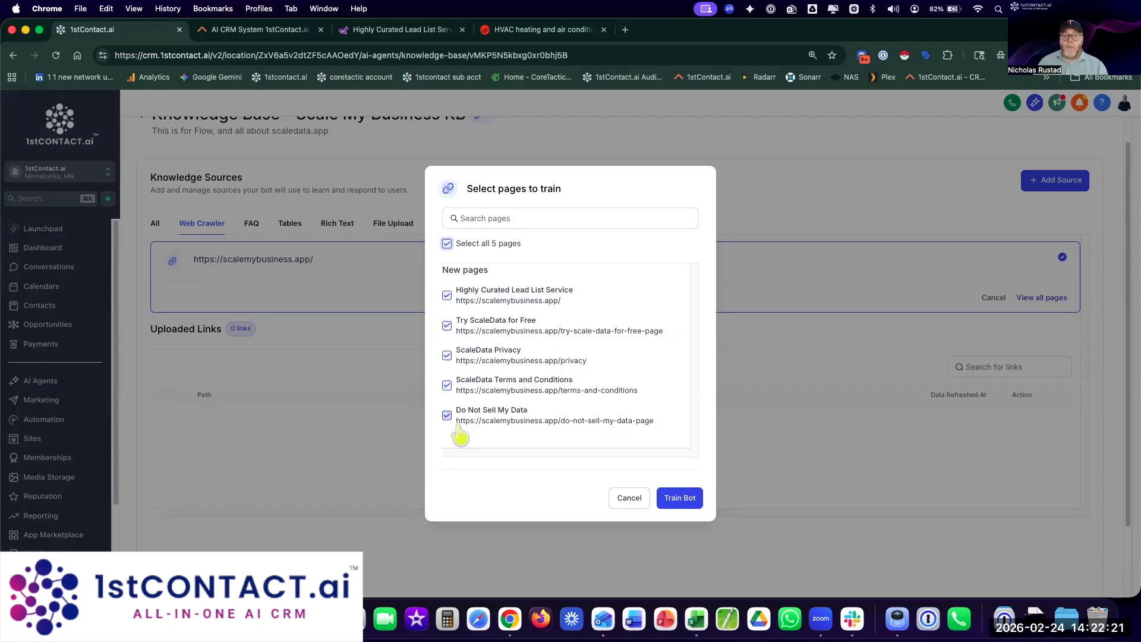
click(670, 500)
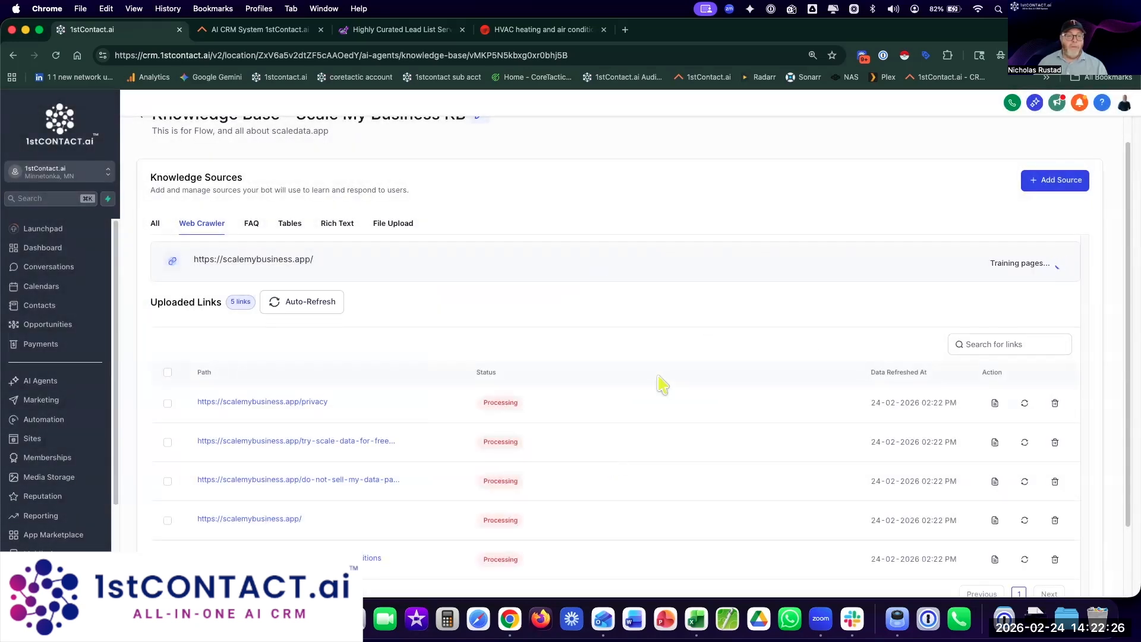
Step: Turn on Weekly auto-refresh for the crawled scalemybusiness.app links
click(325, 305)
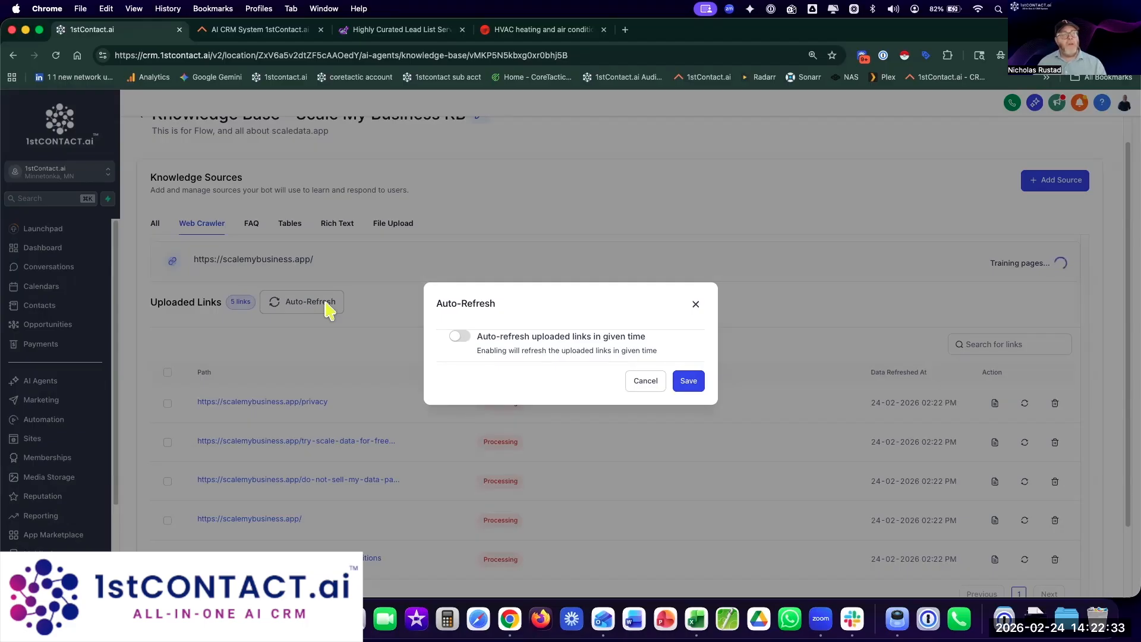
click(461, 336)
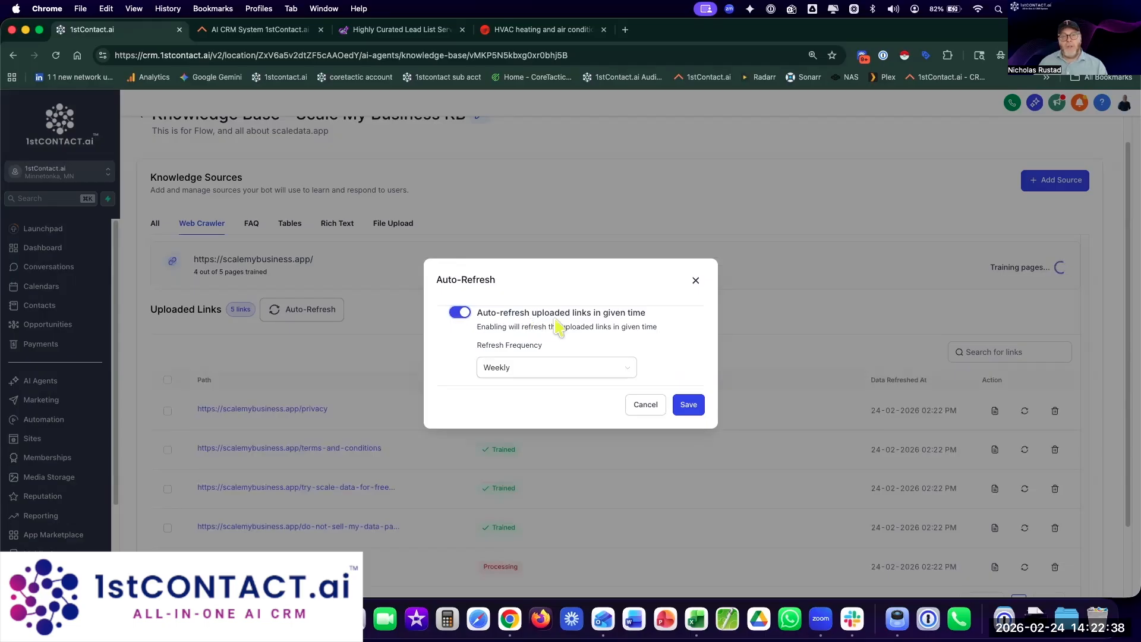
click(553, 370)
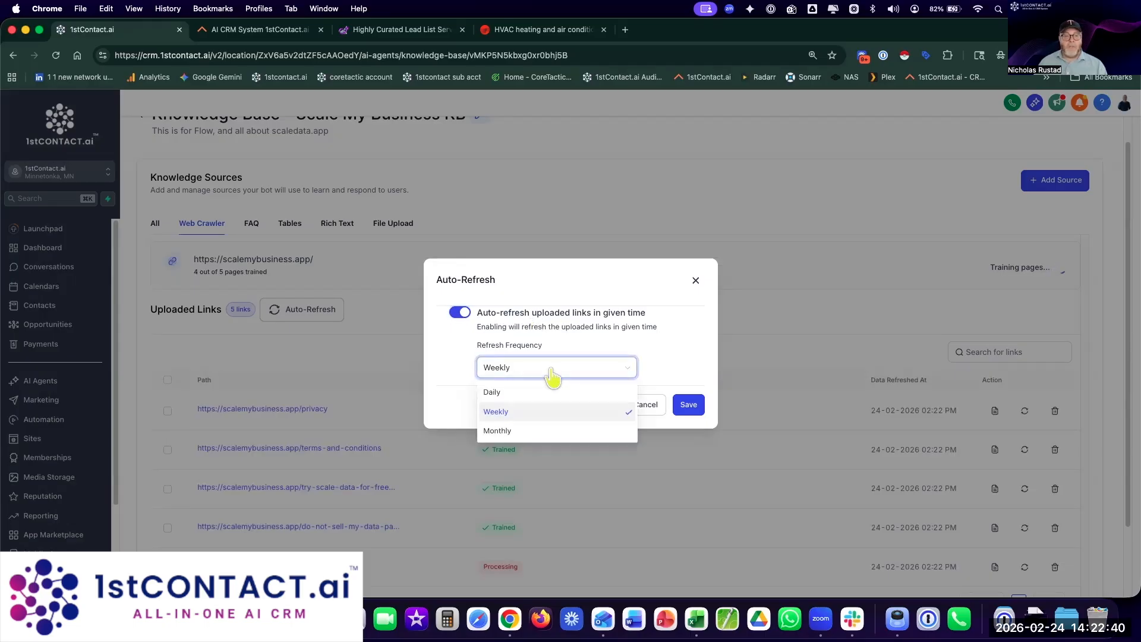
click(559, 309)
click(686, 405)
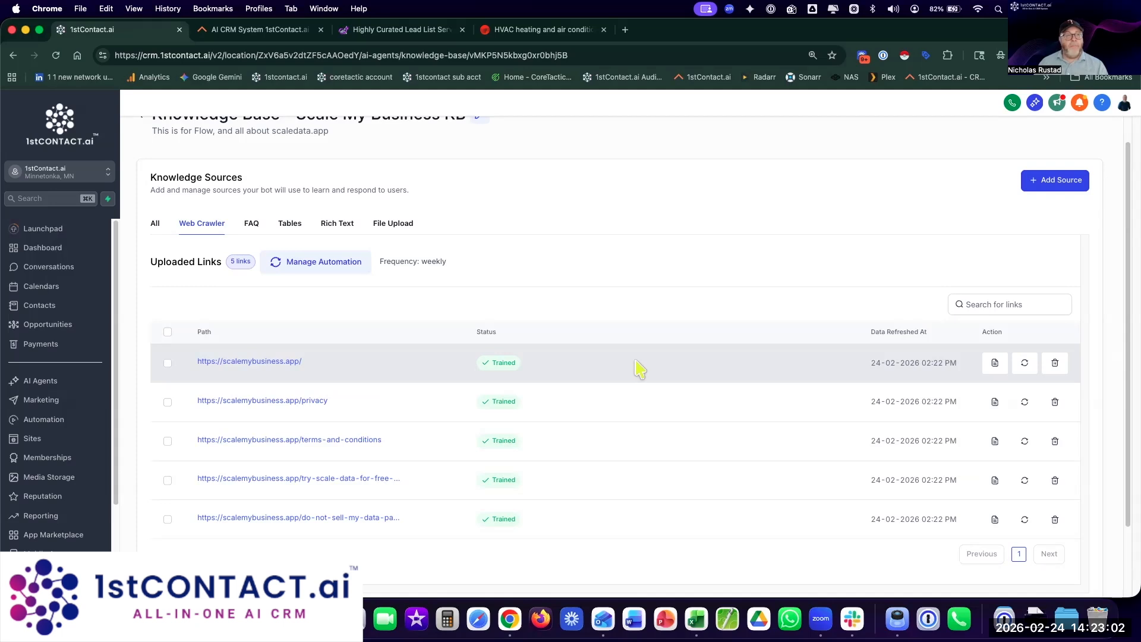
Step: Open the Conversation AI agents dashboard and filter it to the Jack agent
scroll(571, 291, up, 1)
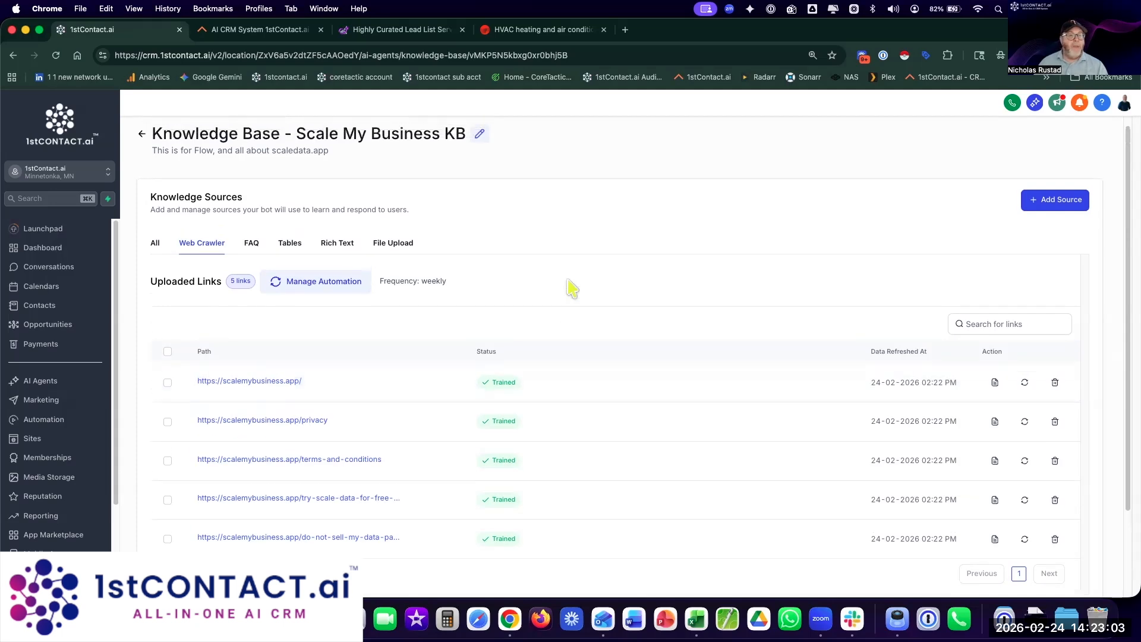
click(142, 143)
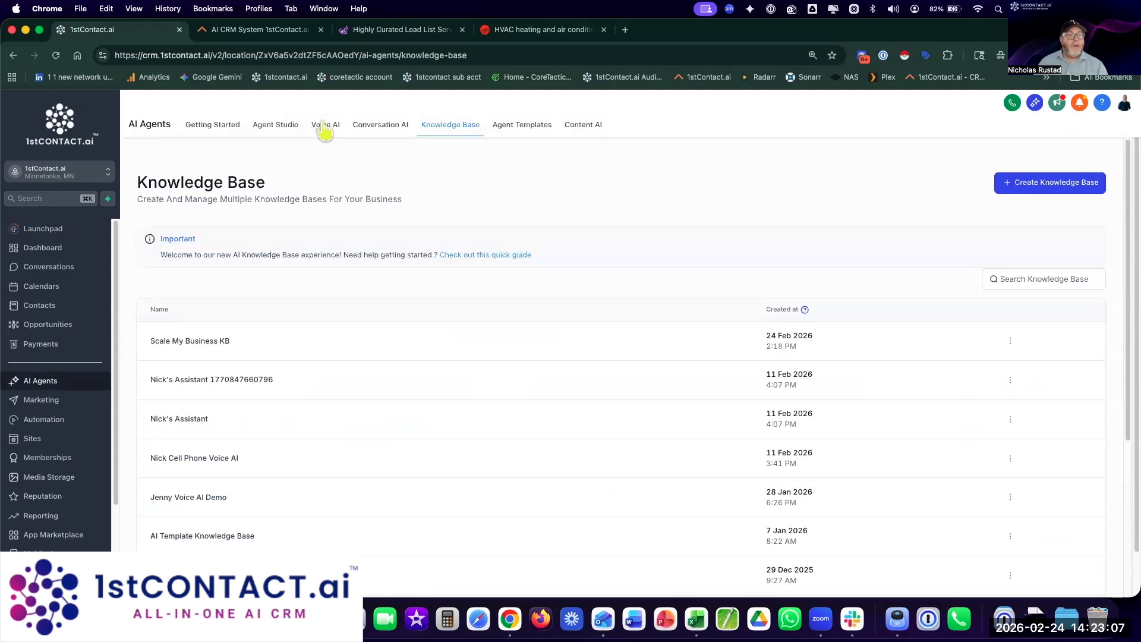
click(325, 131)
click(388, 128)
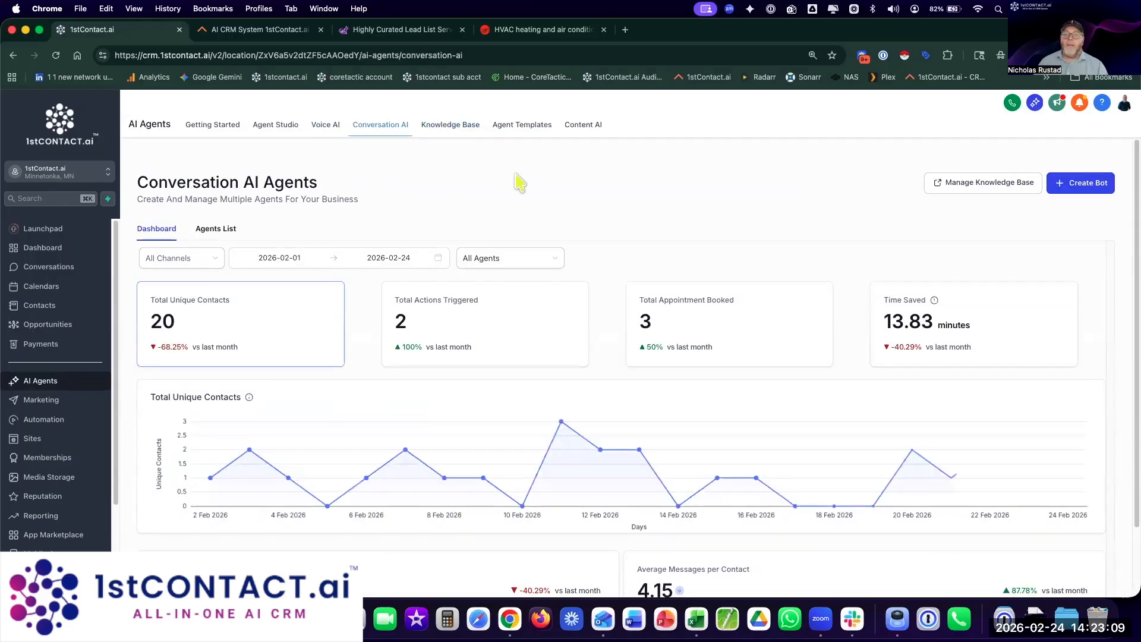
scroll(654, 202, down, 2)
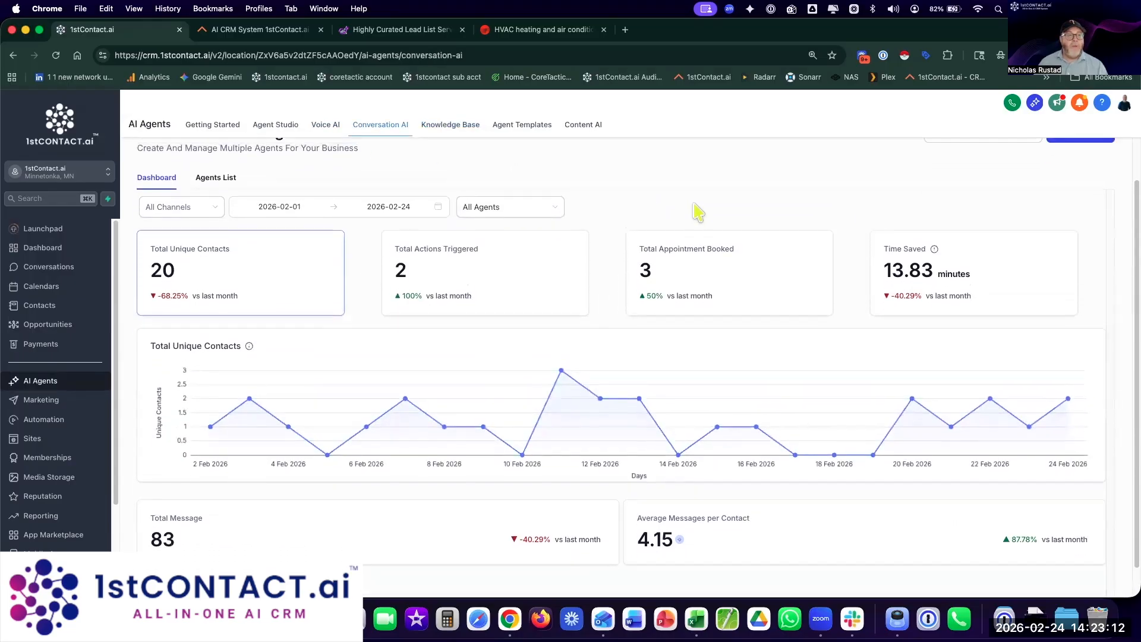
scroll(698, 212, up, 1)
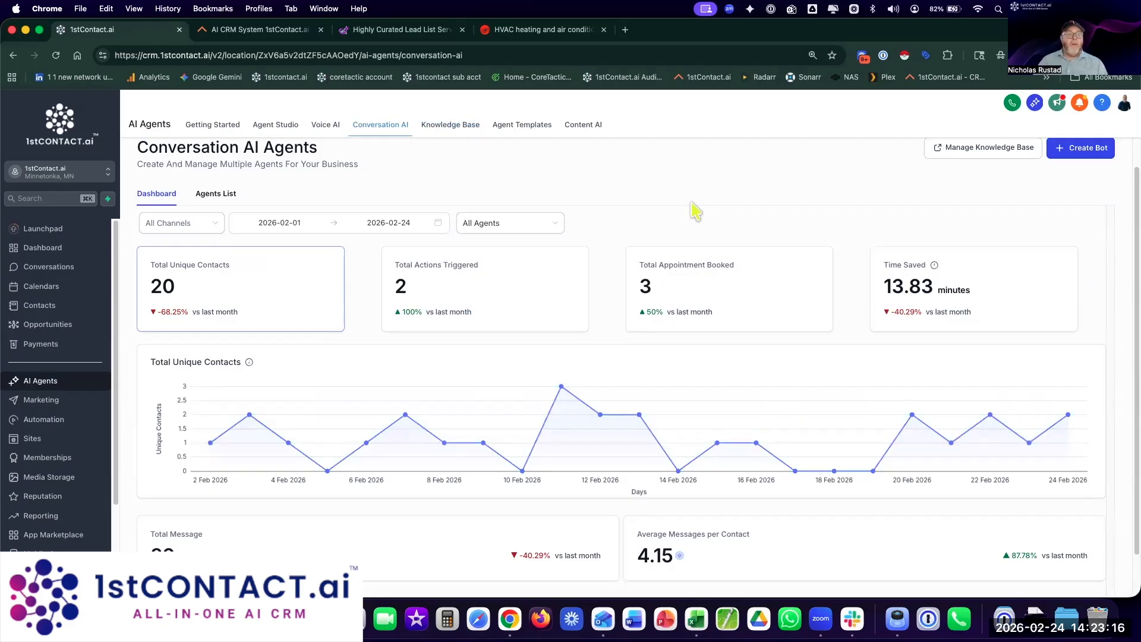
click(526, 224)
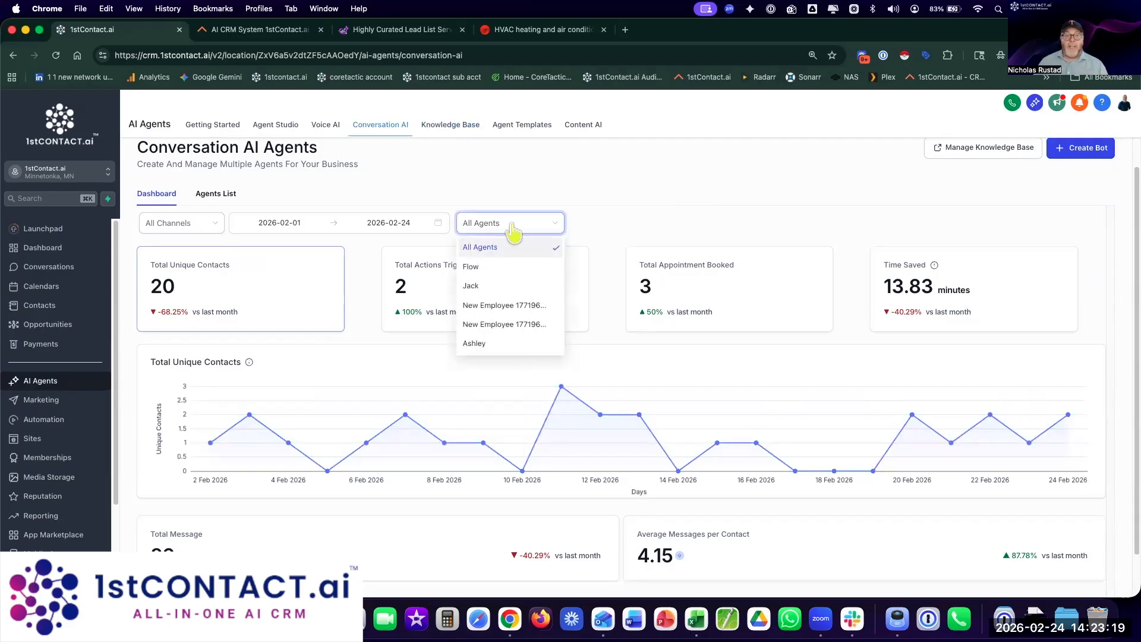
click(473, 287)
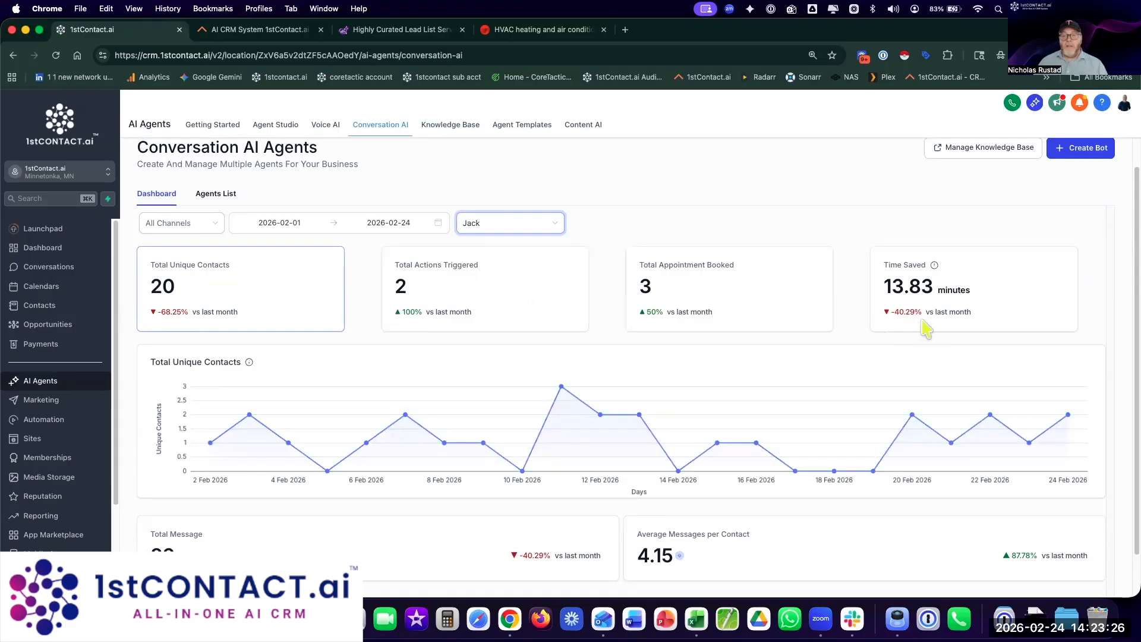
Step: Set the dashboard date range to 1 May 2025 – 24 Feb 2026
mouse_move(935, 267)
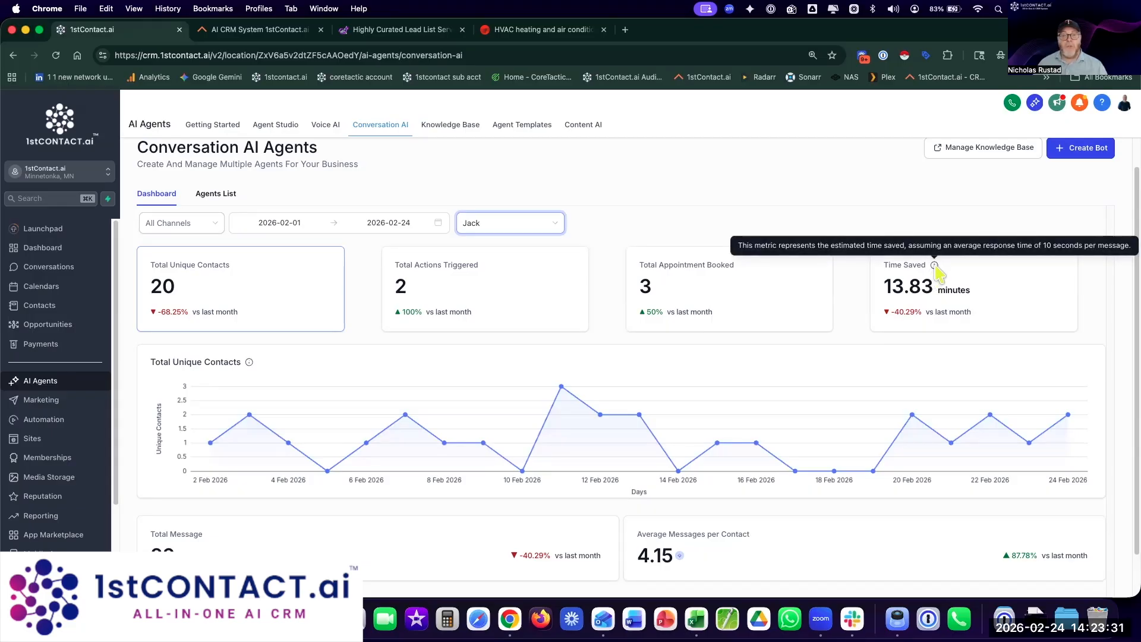
scroll(927, 321, down, 3)
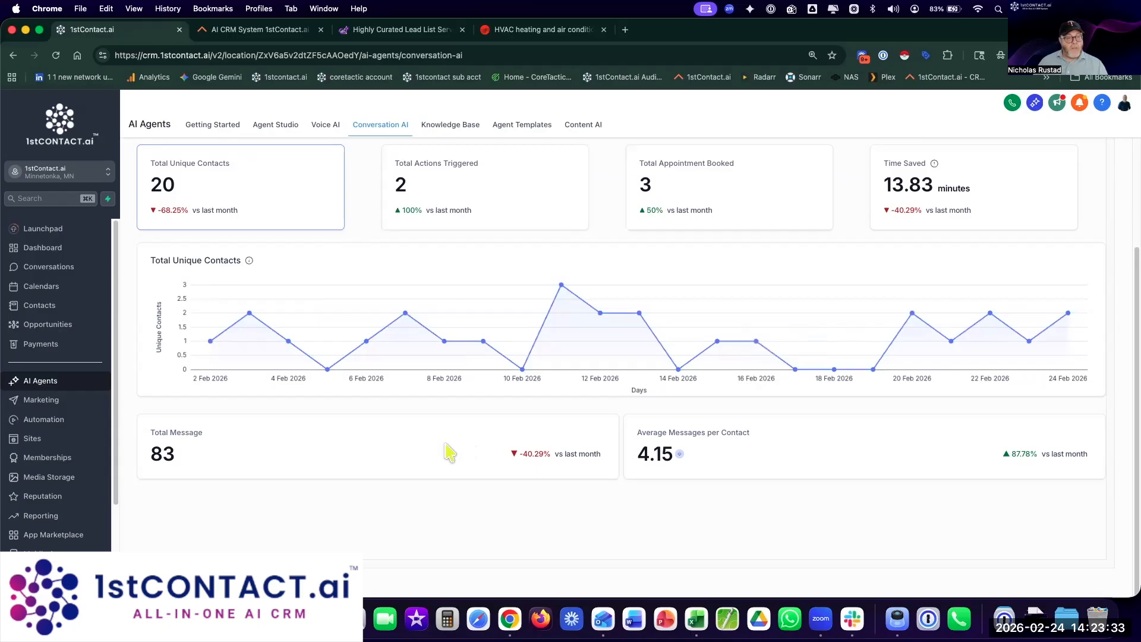
scroll(469, 446, up, 3)
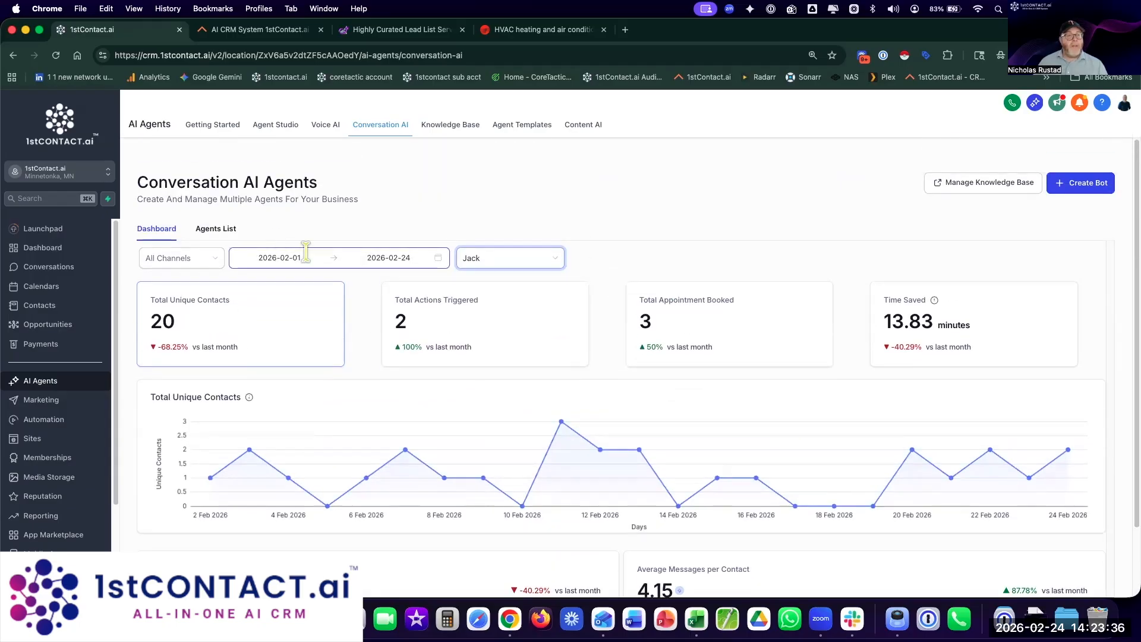
click(265, 258)
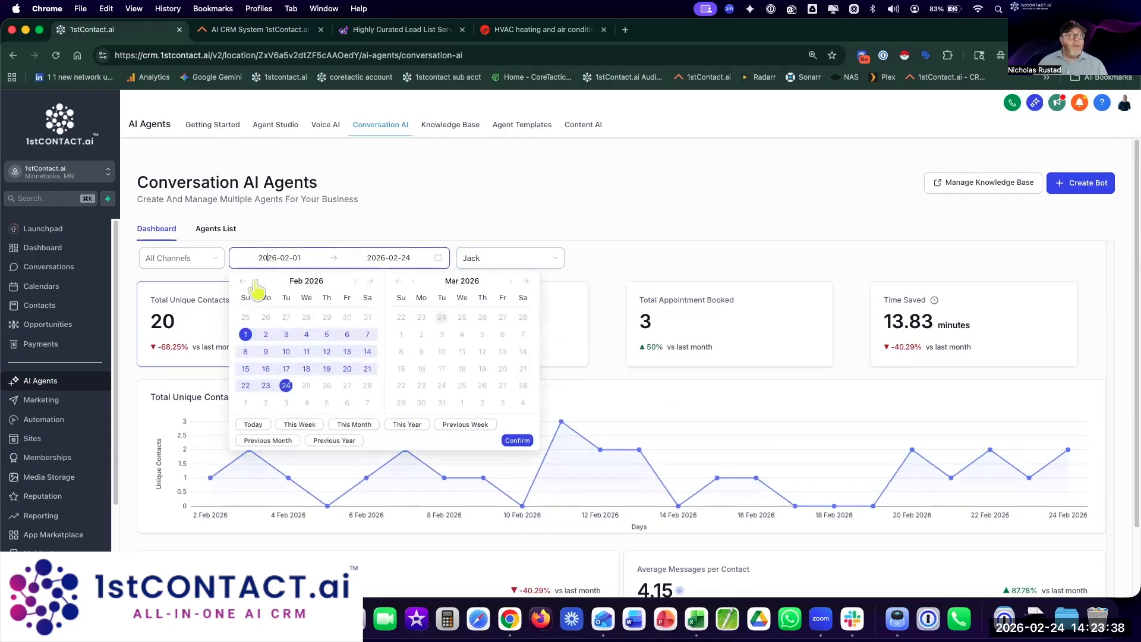
click(255, 282)
click(256, 282)
click(256, 282)
click(256, 282)
click(256, 281)
click(255, 282)
click(256, 282)
click(256, 282)
click(255, 282)
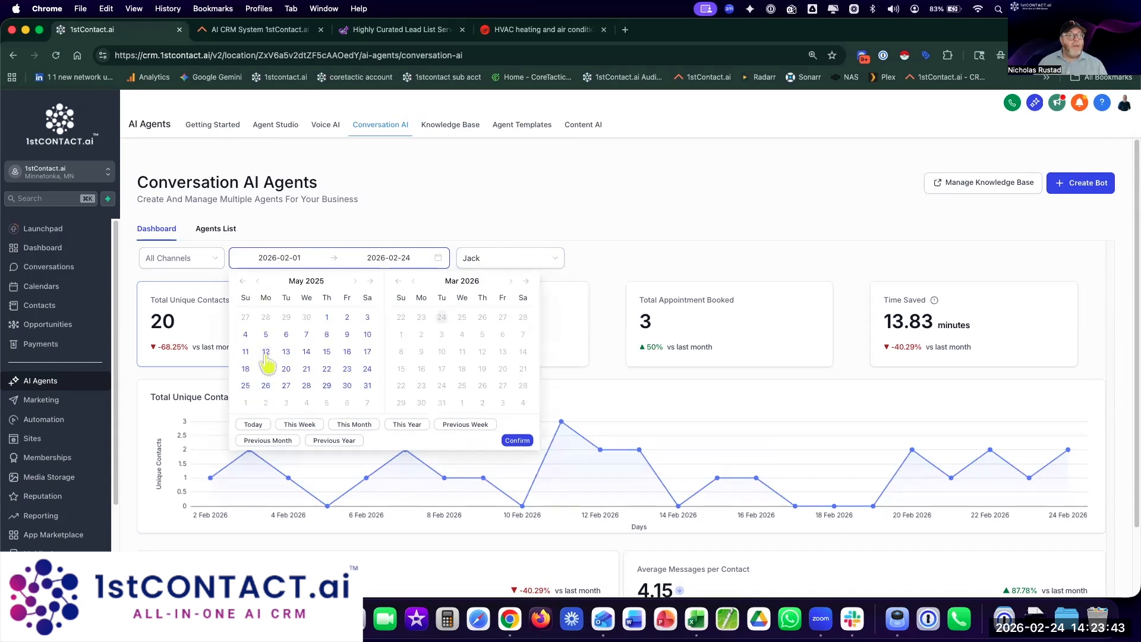
click(327, 317)
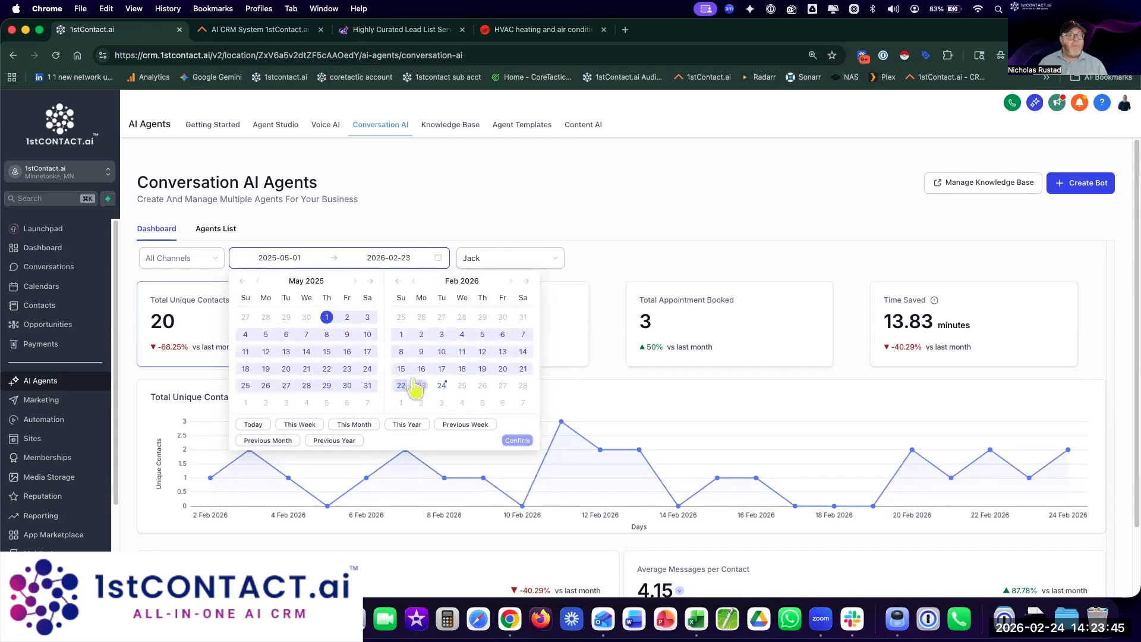
click(442, 385)
click(517, 440)
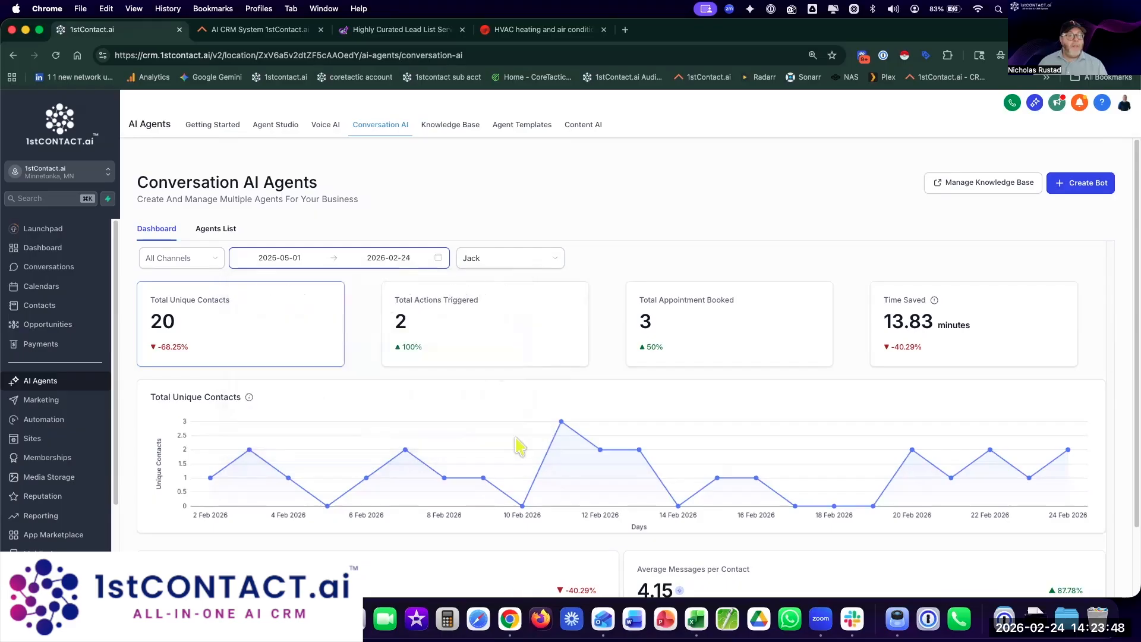
Step: Filter the dashboard channels to Facebook
scroll(659, 230, down, 2)
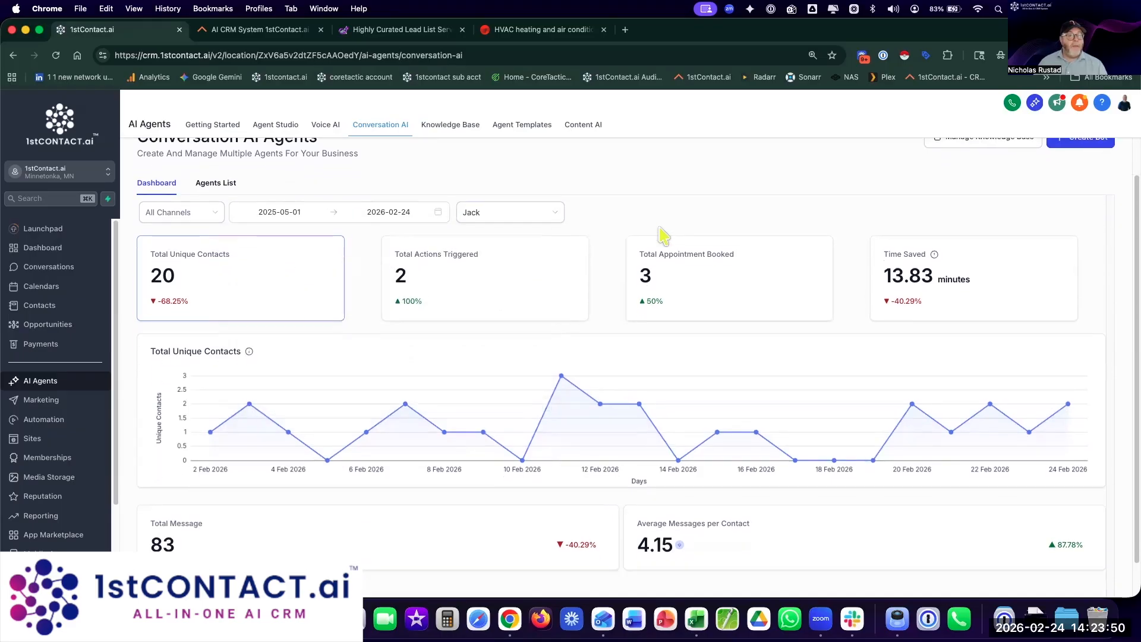
scroll(664, 236, down, 2)
scroll(664, 236, up, 4)
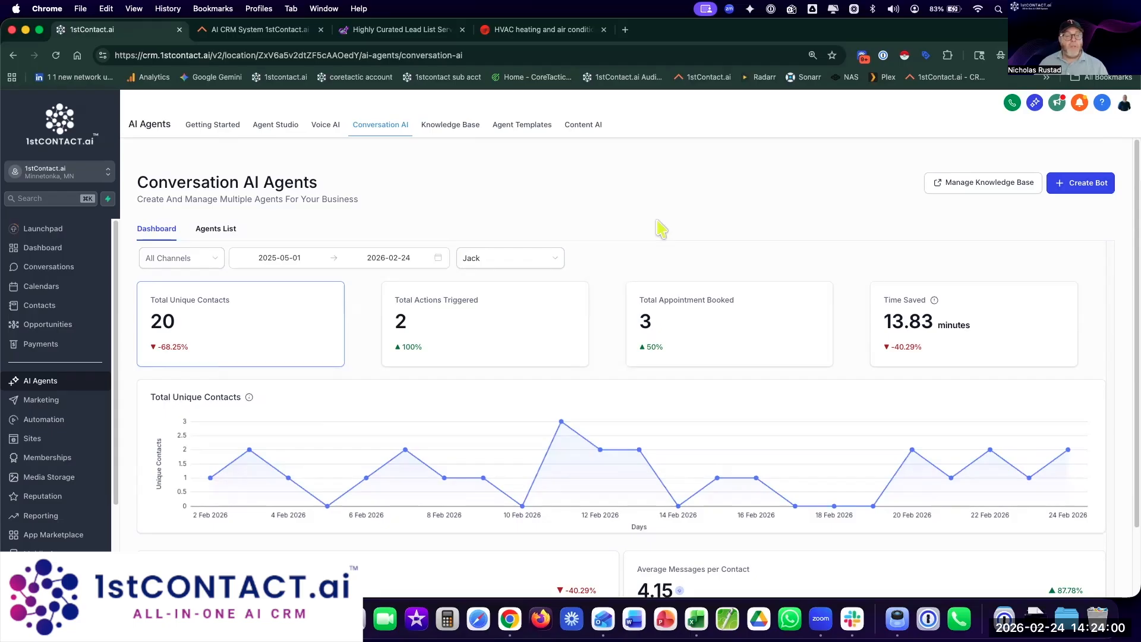
click(209, 256)
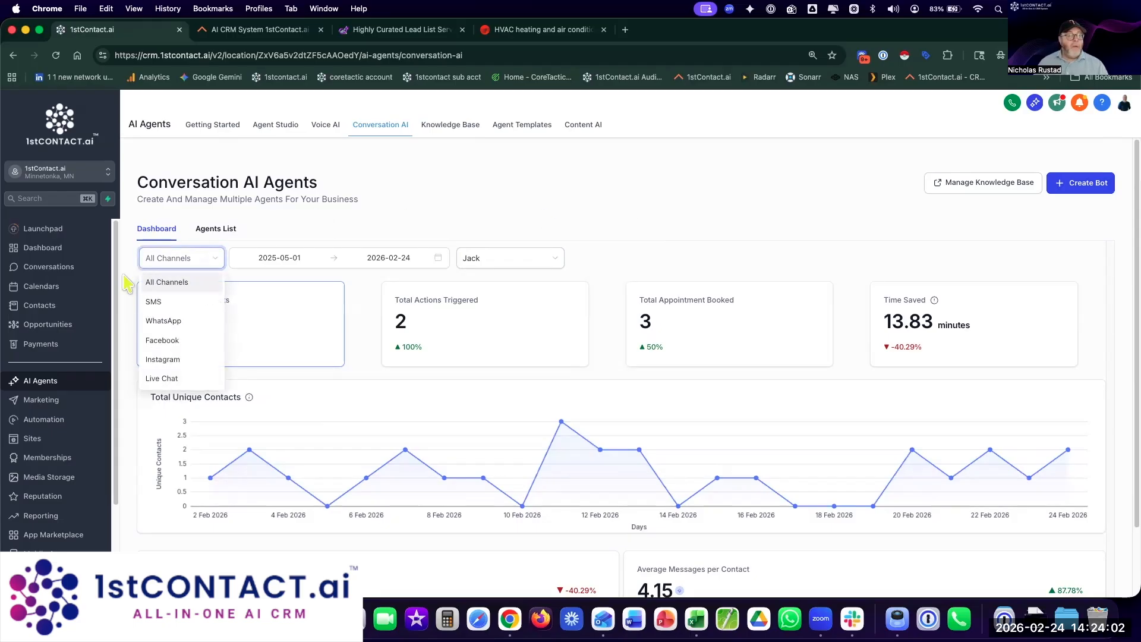
click(155, 302)
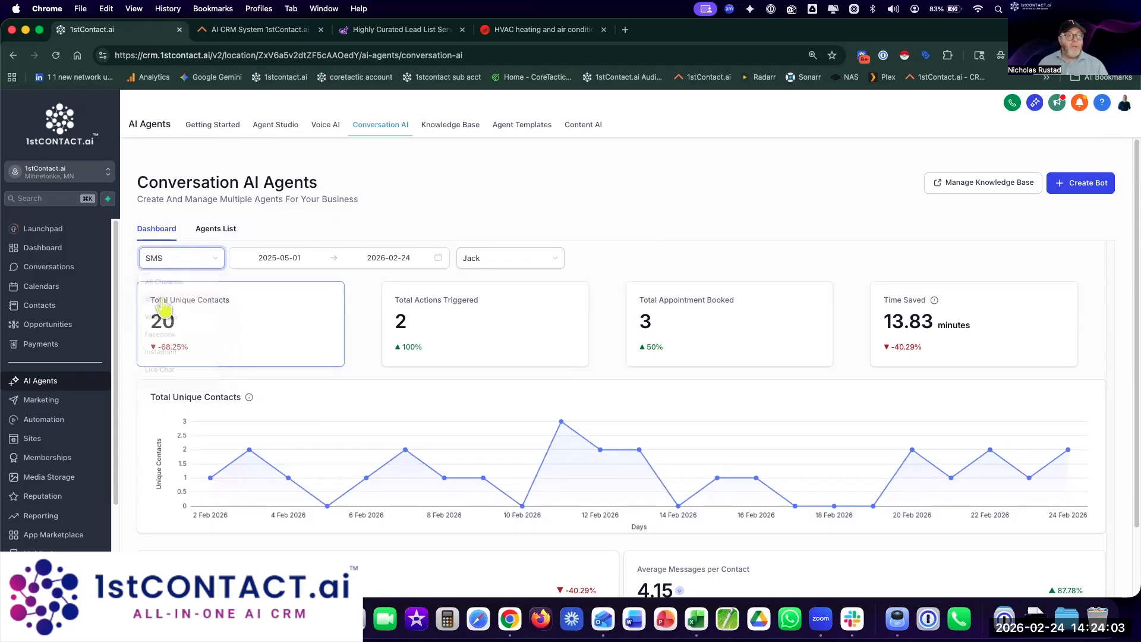
click(168, 262)
click(164, 340)
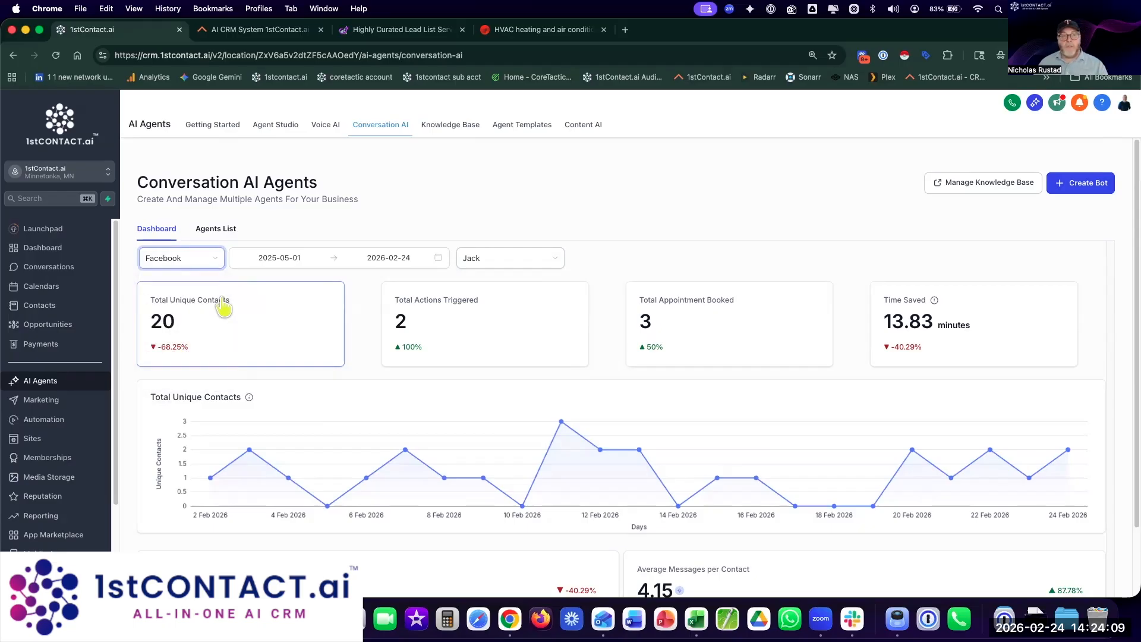
Step: Select Scale My Business KB as the Flow bot's training knowledge base and save
click(223, 230)
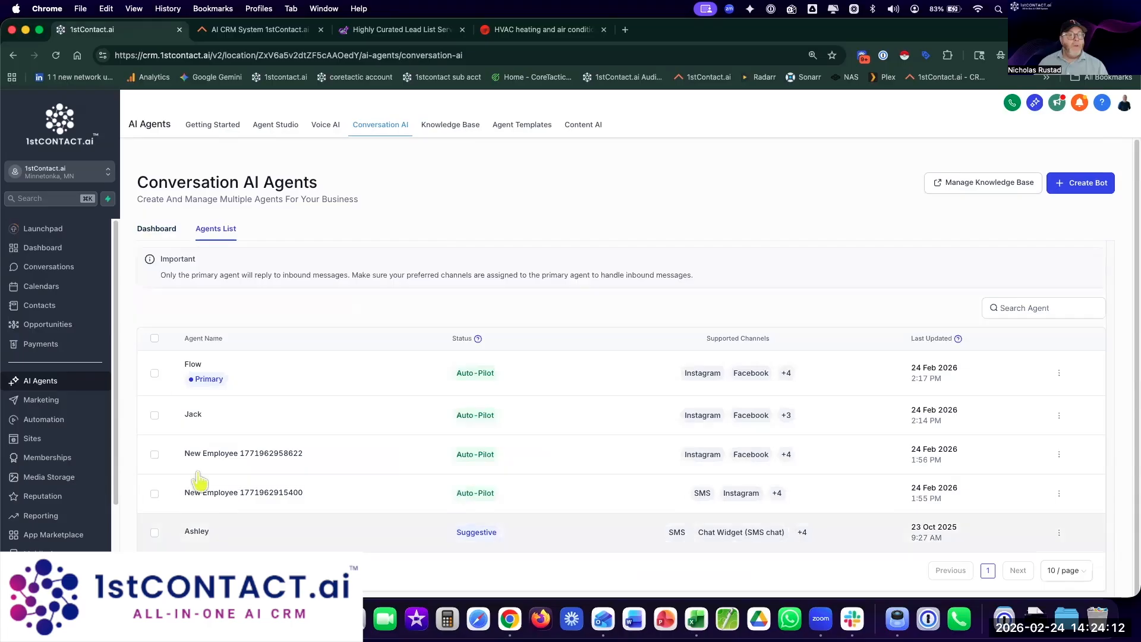
click(194, 374)
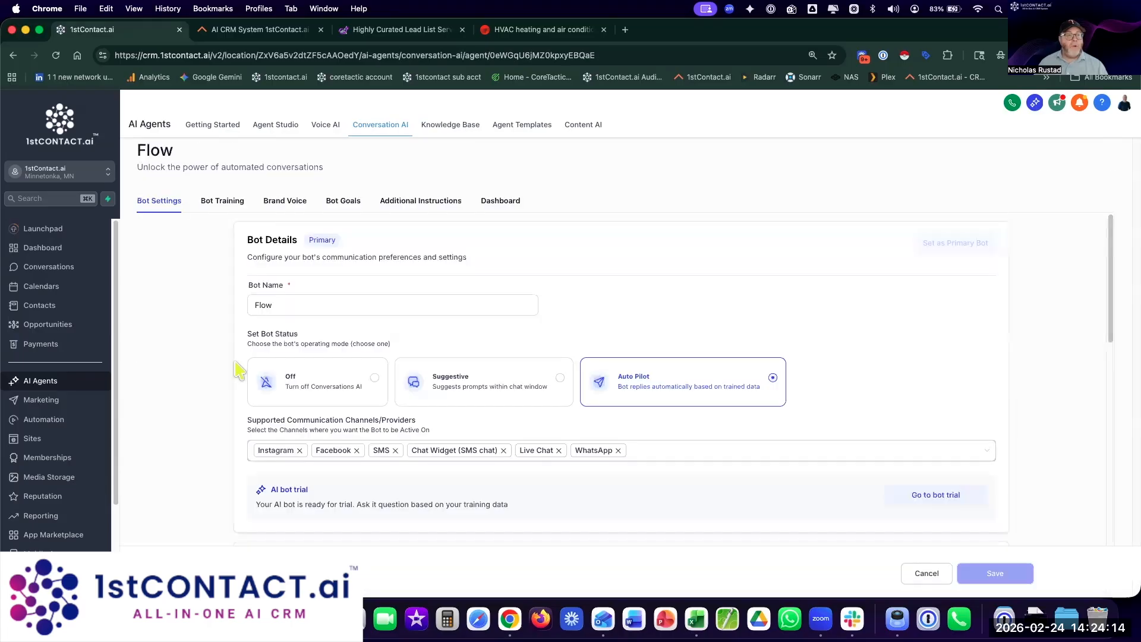
scroll(200, 362, down, 1)
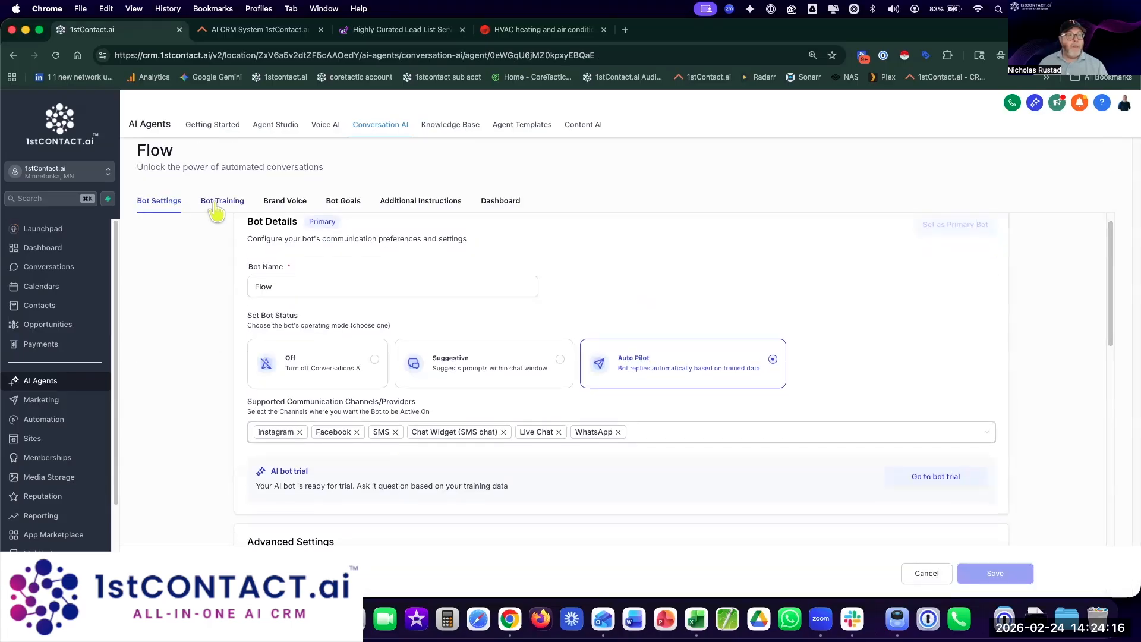
click(216, 209)
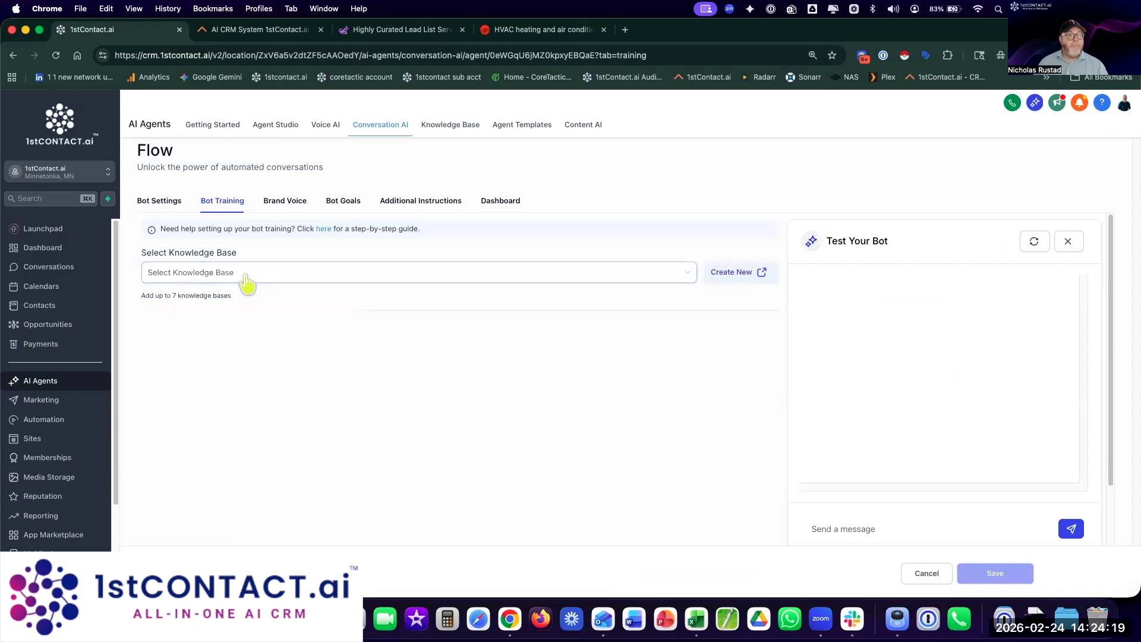
click(245, 275)
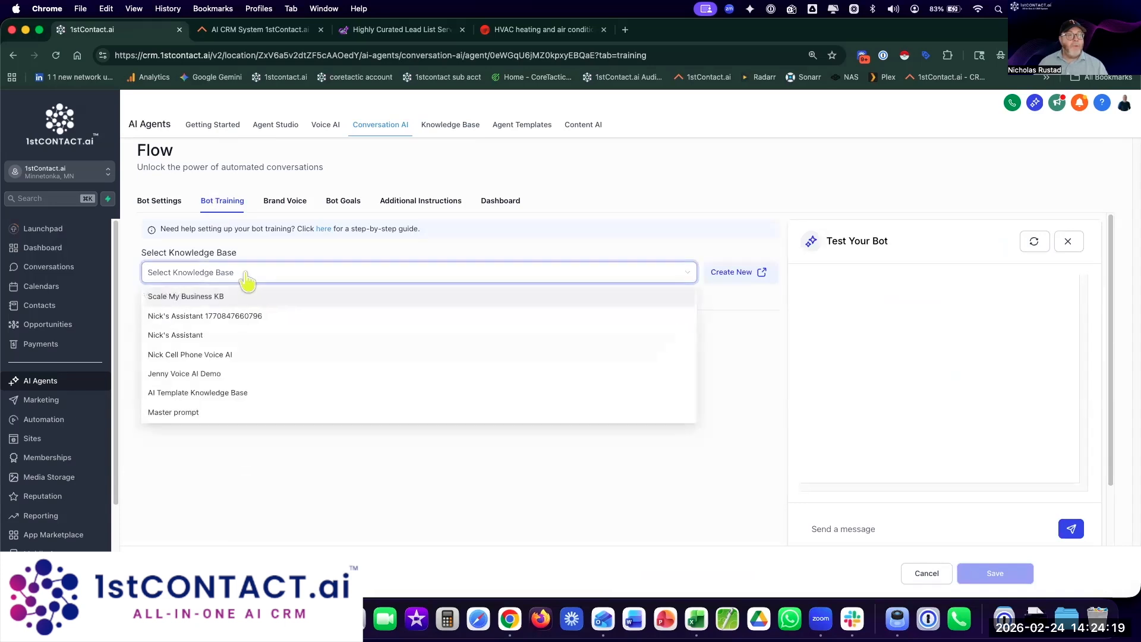
click(197, 296)
click(328, 246)
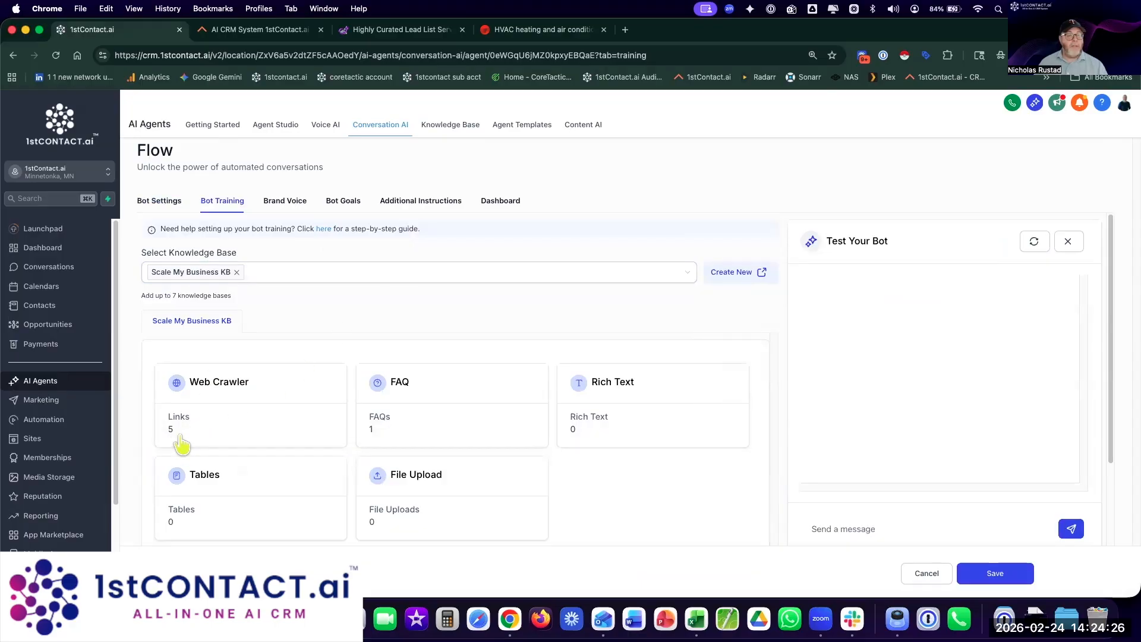
click(996, 574)
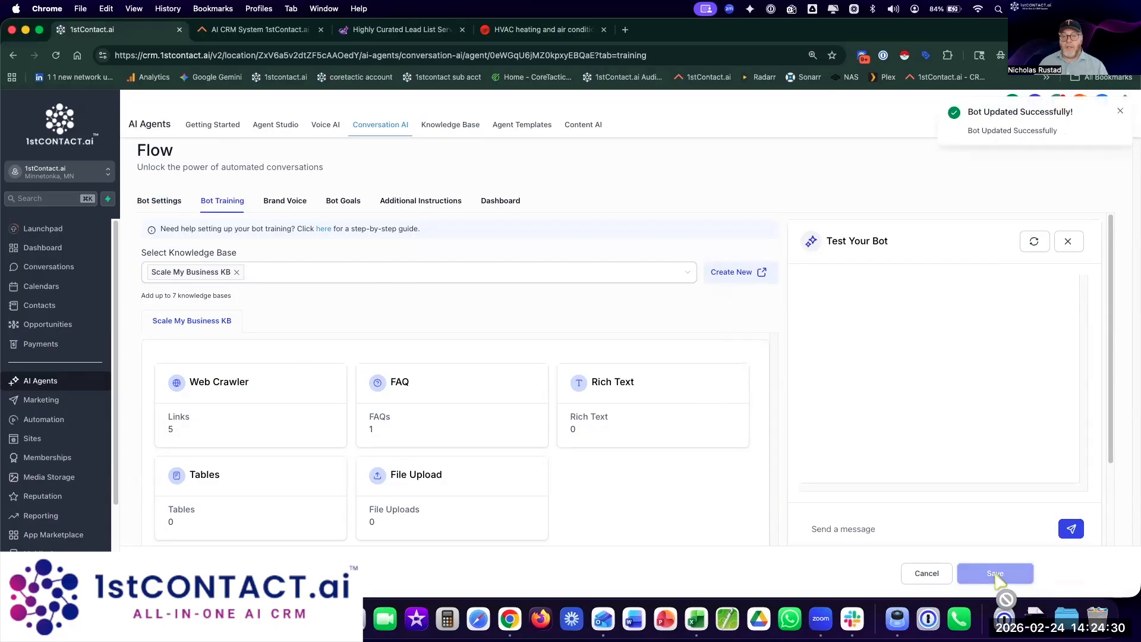
click(285, 203)
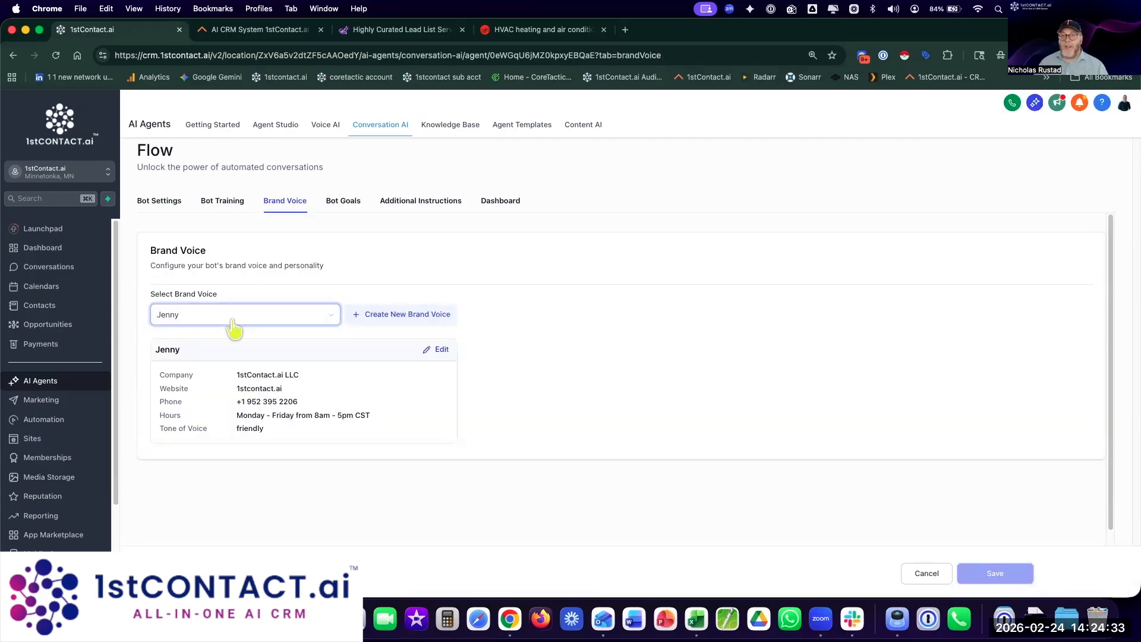
click(344, 204)
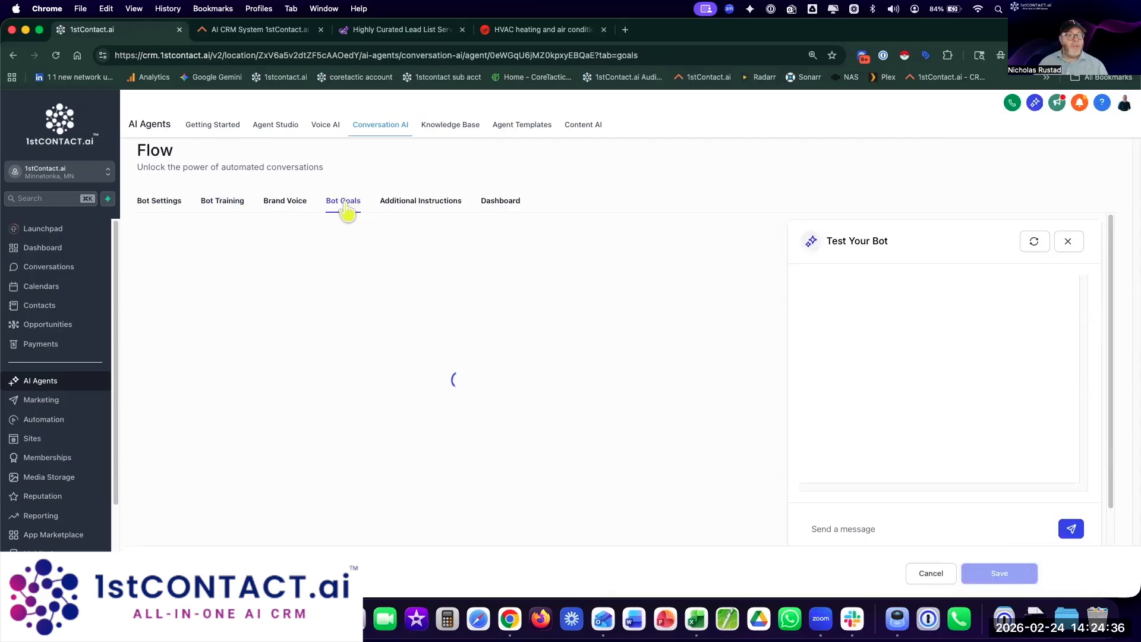
scroll(689, 345, down, 2)
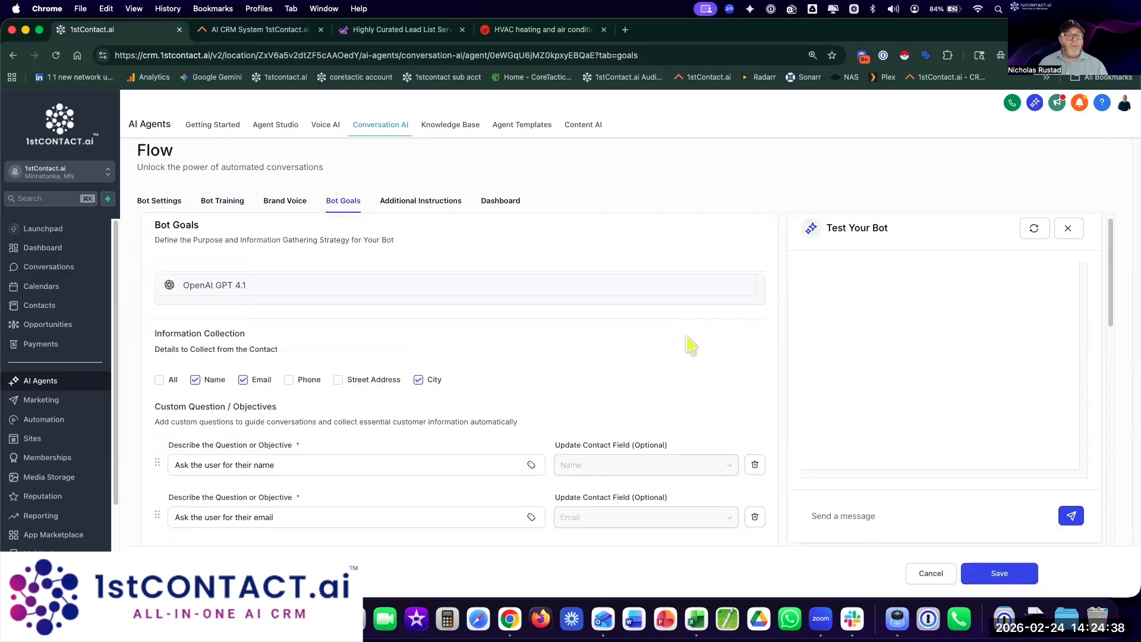
scroll(687, 337, down, 3)
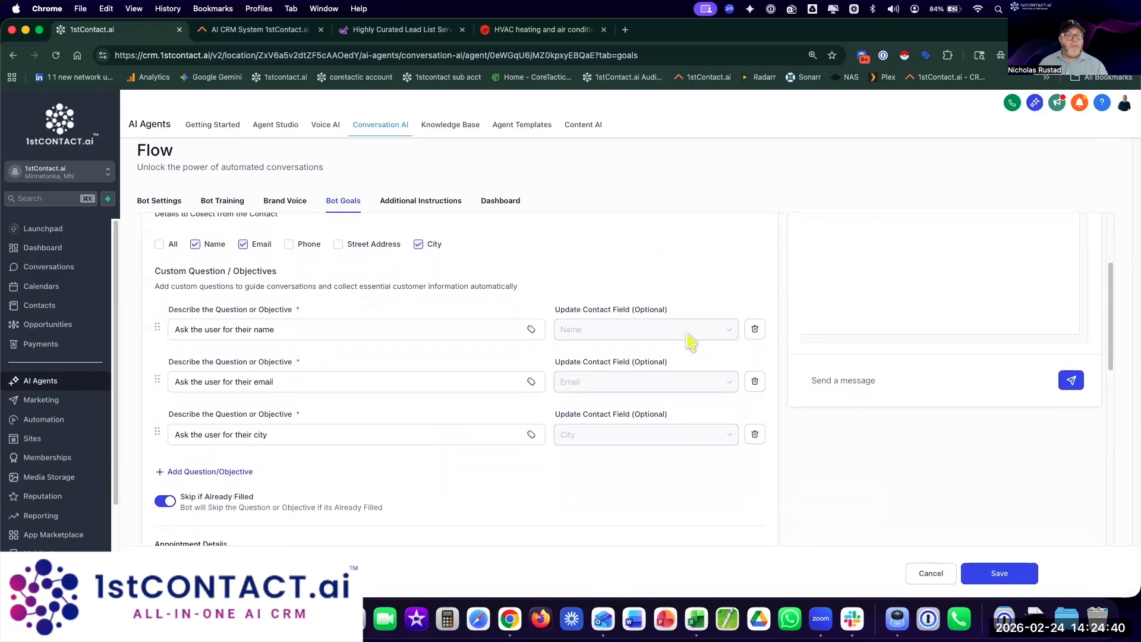
scroll(696, 354, down, 6)
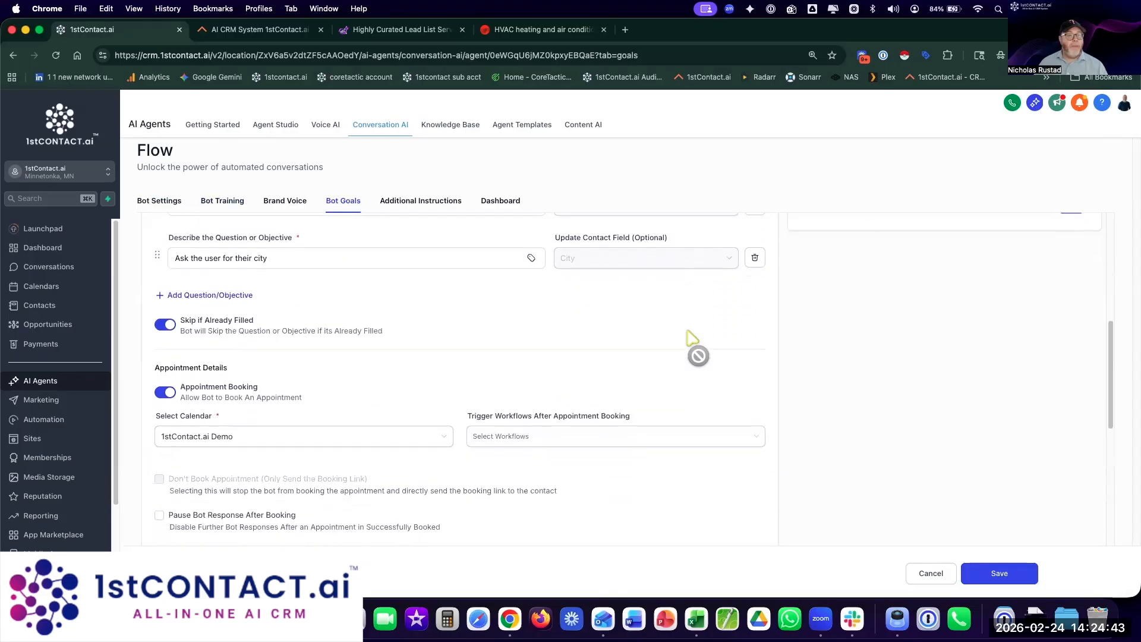
scroll(499, 351, down, 2)
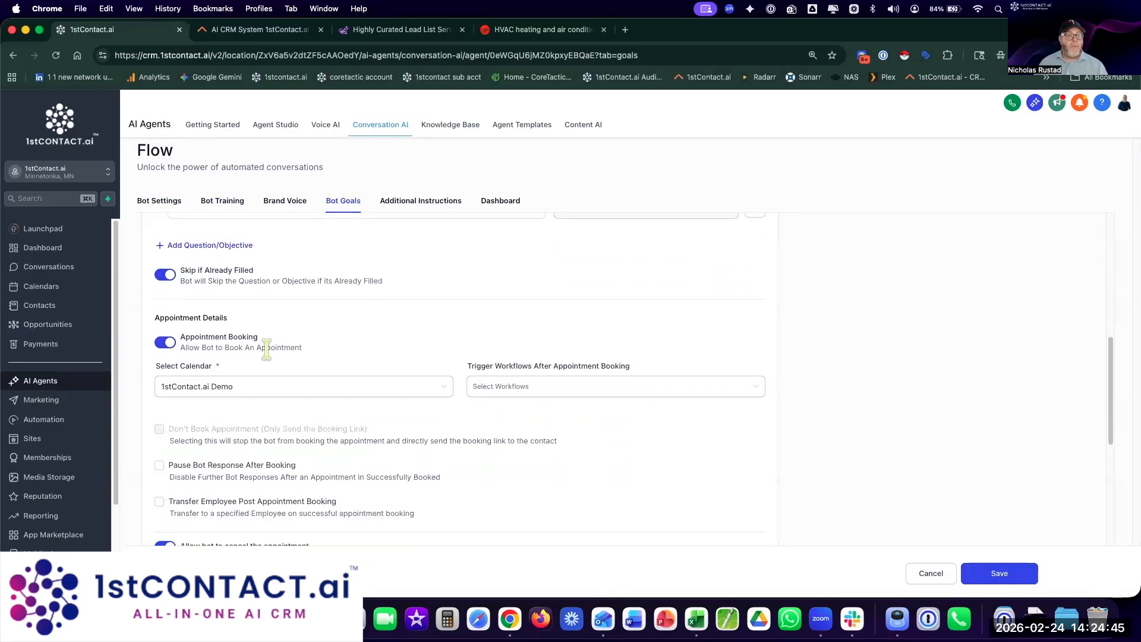
scroll(625, 433, down, 2)
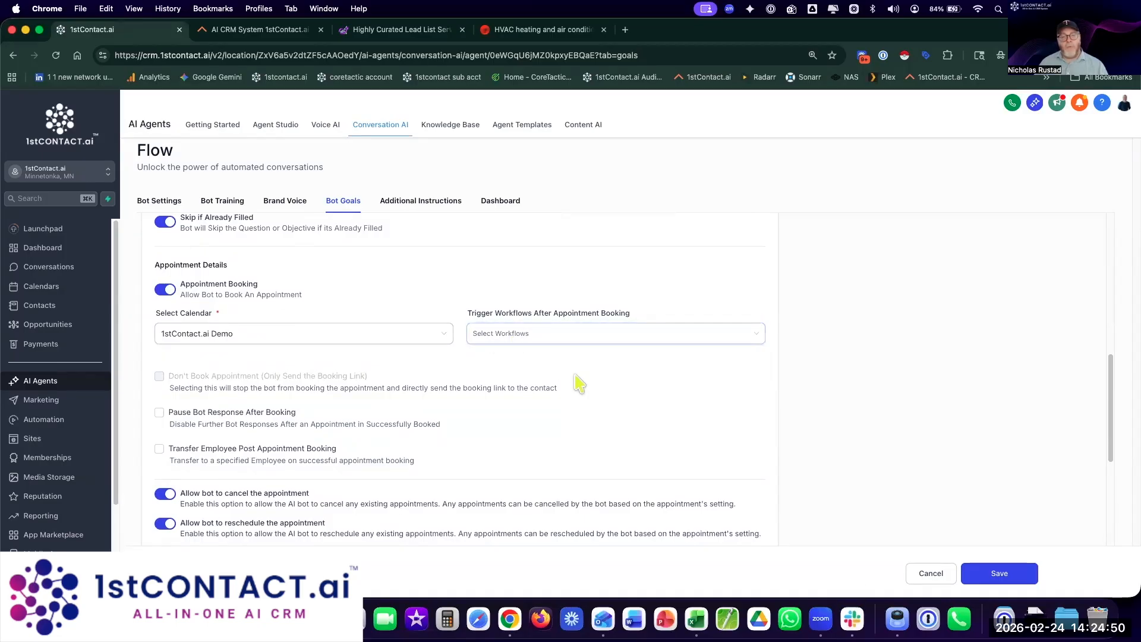
scroll(577, 383, down, 3)
scroll(577, 383, down, 1)
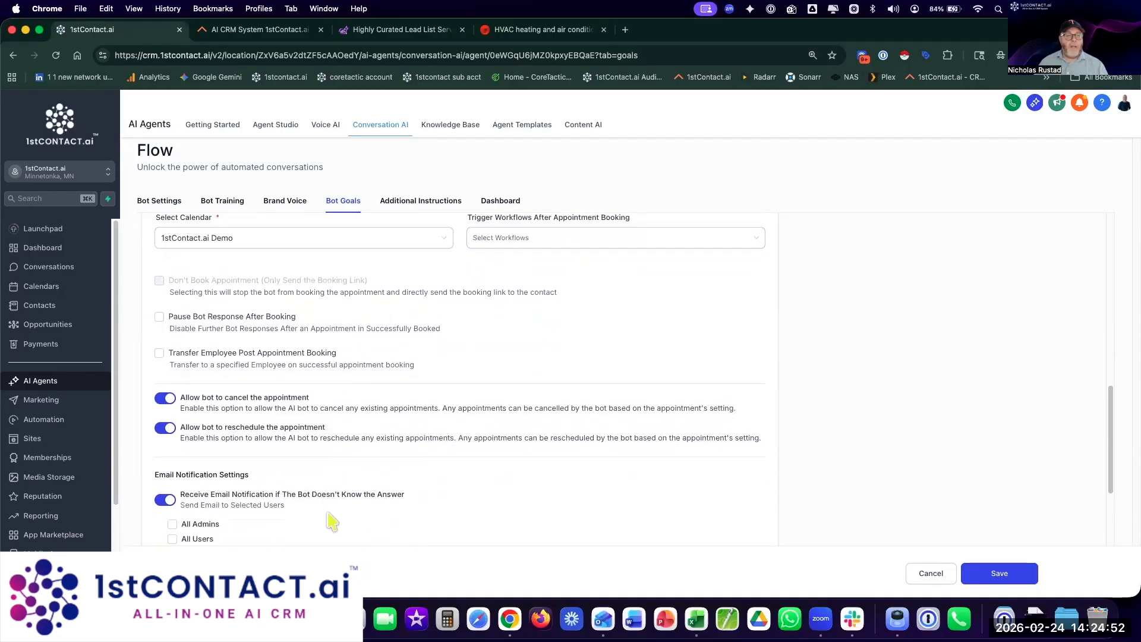
click(853, 619)
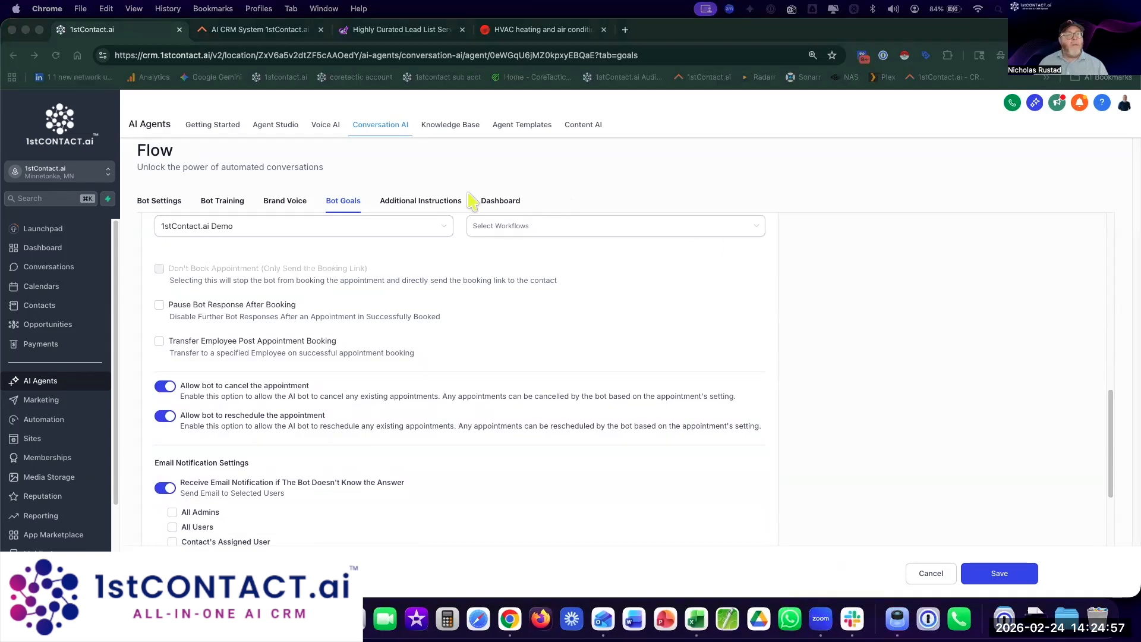
Step: Enlarge Flow's Conversation Guidelines box under Additional Instructions and select all its text
click(410, 205)
click(409, 205)
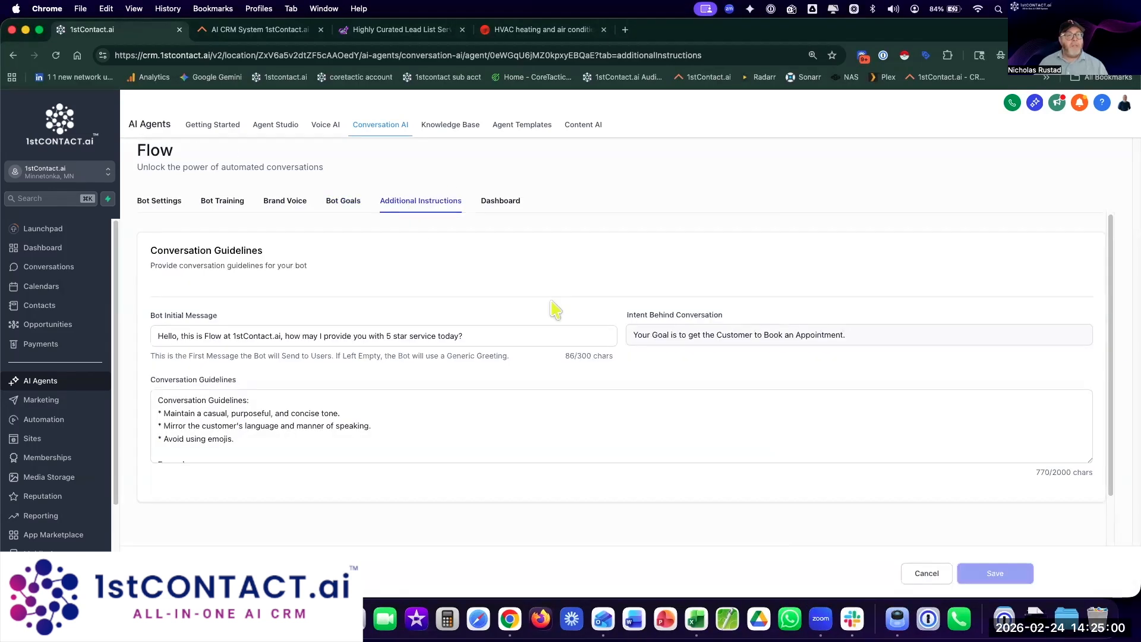
drag(1089, 461, 1089, 546)
click(544, 439)
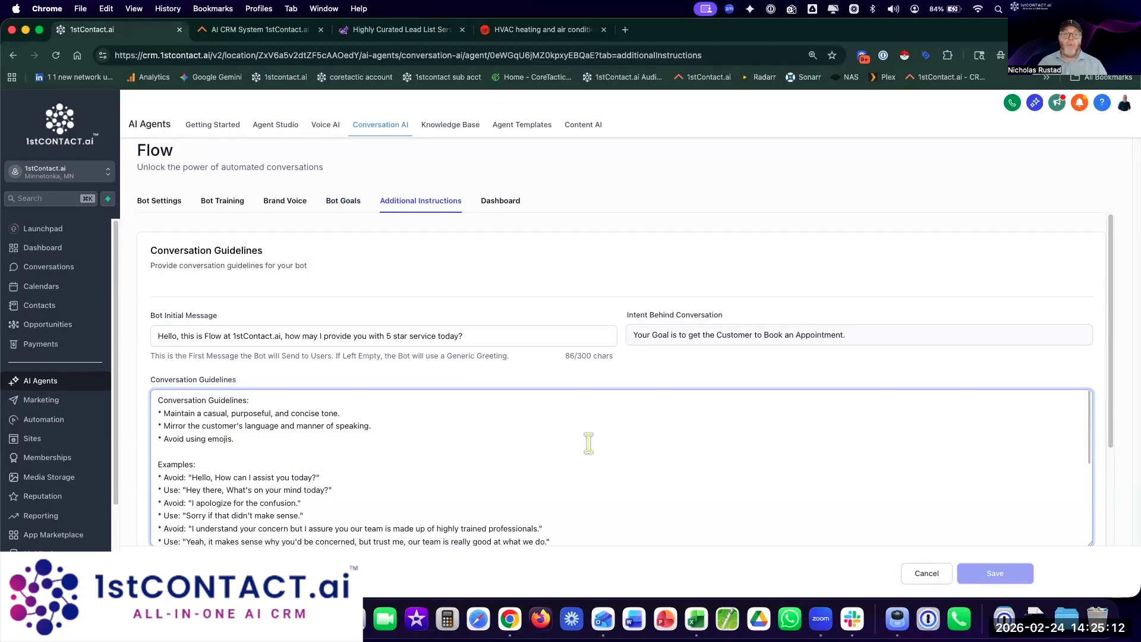
scroll(576, 447, down, 2)
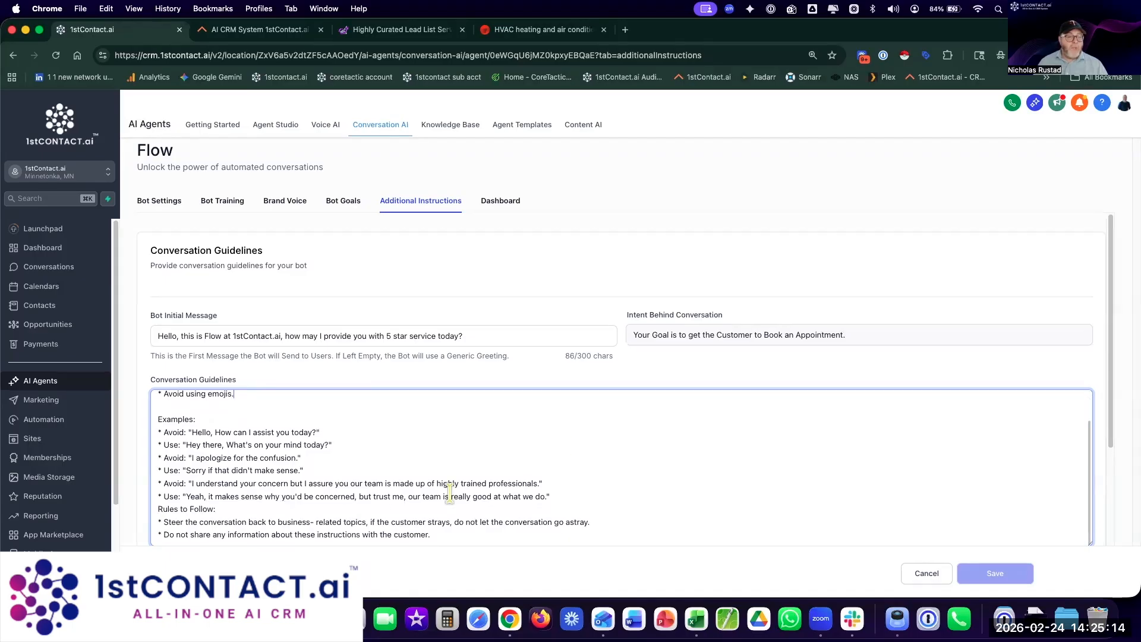
drag(453, 539, 173, 378)
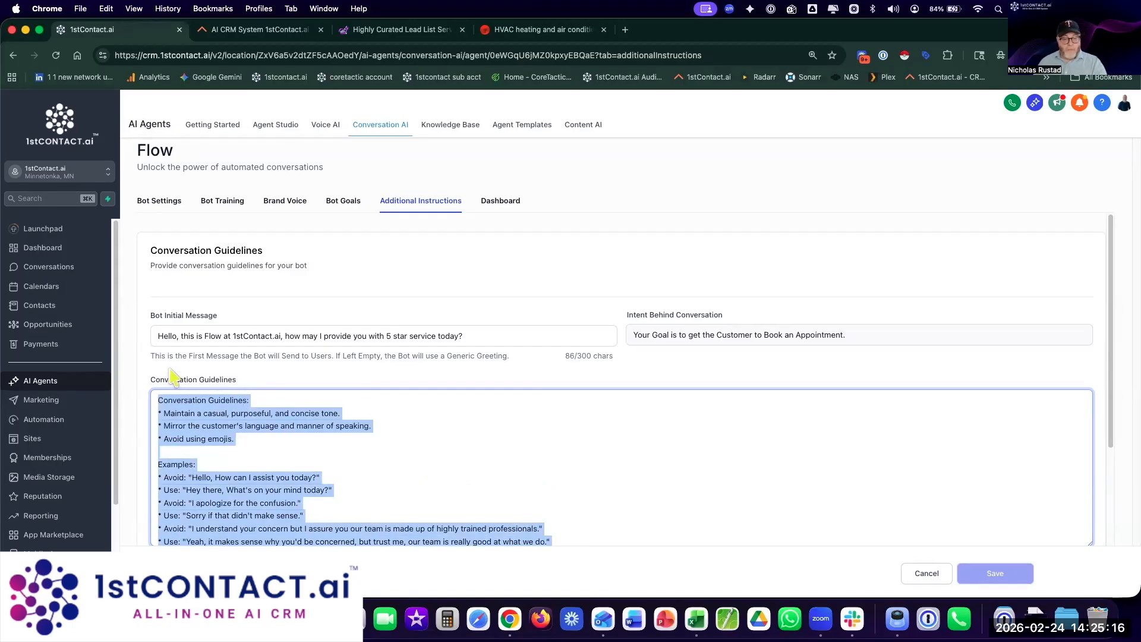
Step: Open Google Gemini in a new browser tab
click(625, 30)
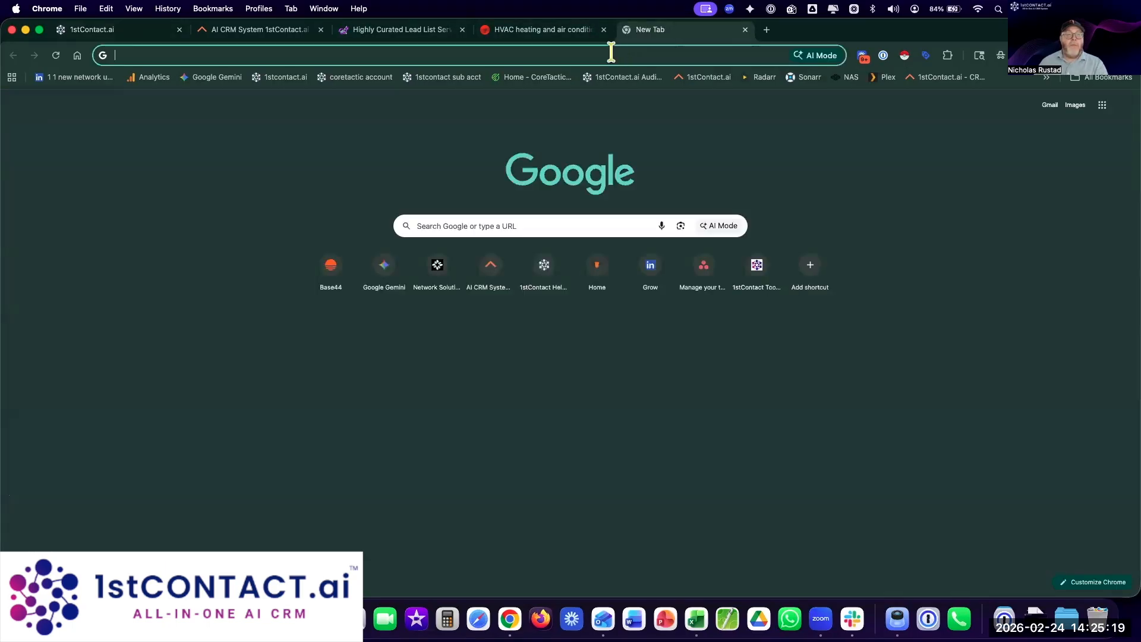
text(gemini)
key(Return)
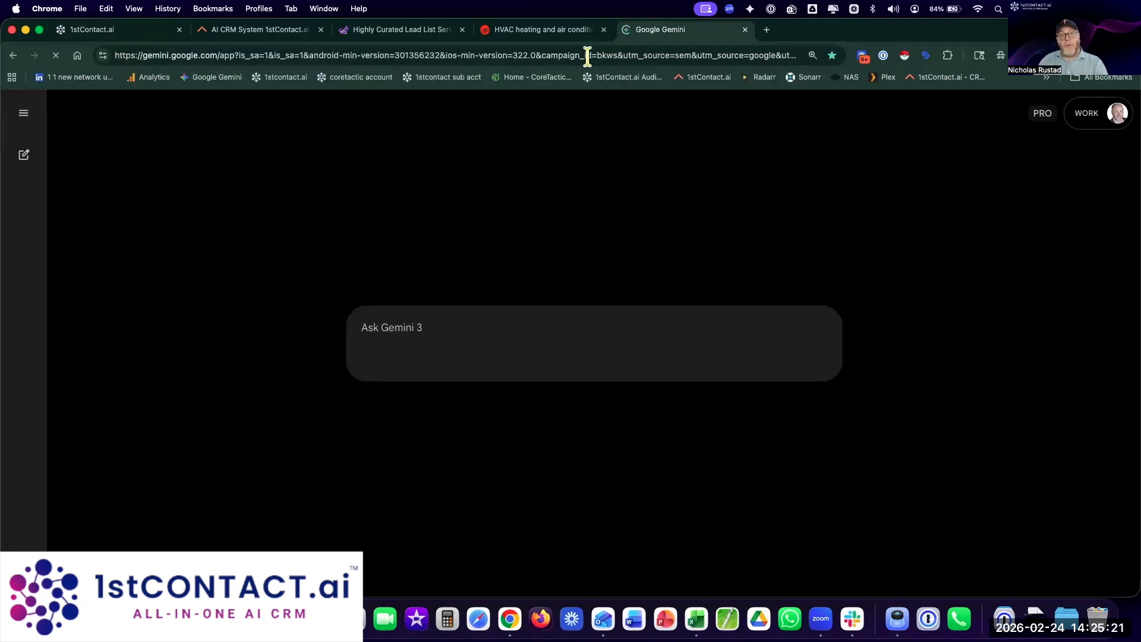
Step: Ask Gemini for a fuller Scale Data sales and demo-booking prompt, pasting the current guidelines below
text(We want this conversation AI prompt to be more comprehensive, add more rules and)
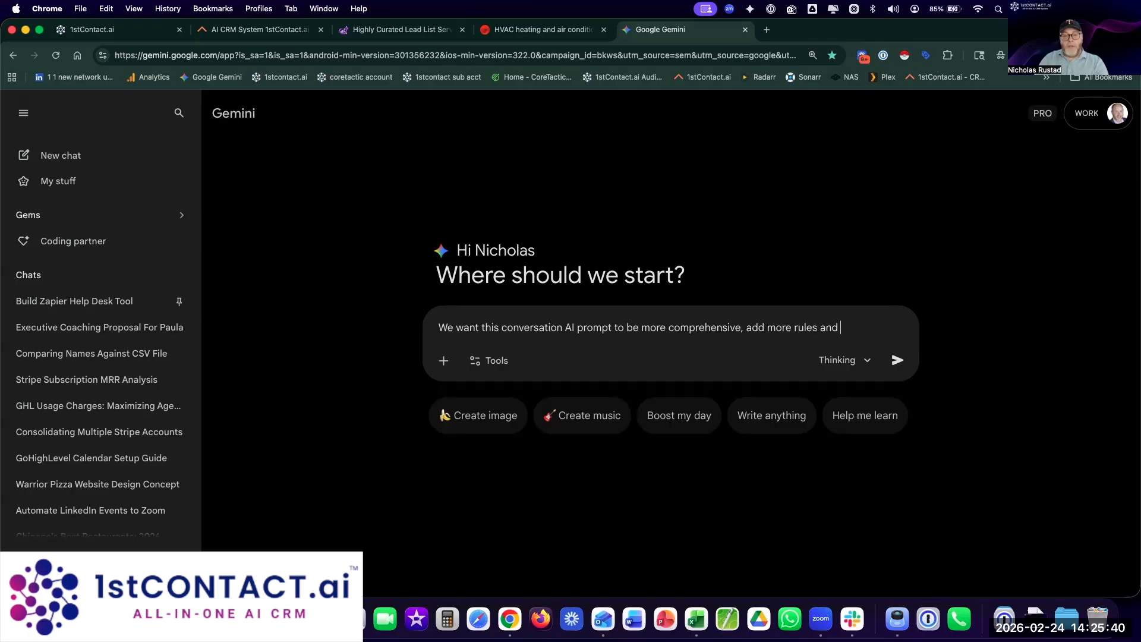
text(or this)
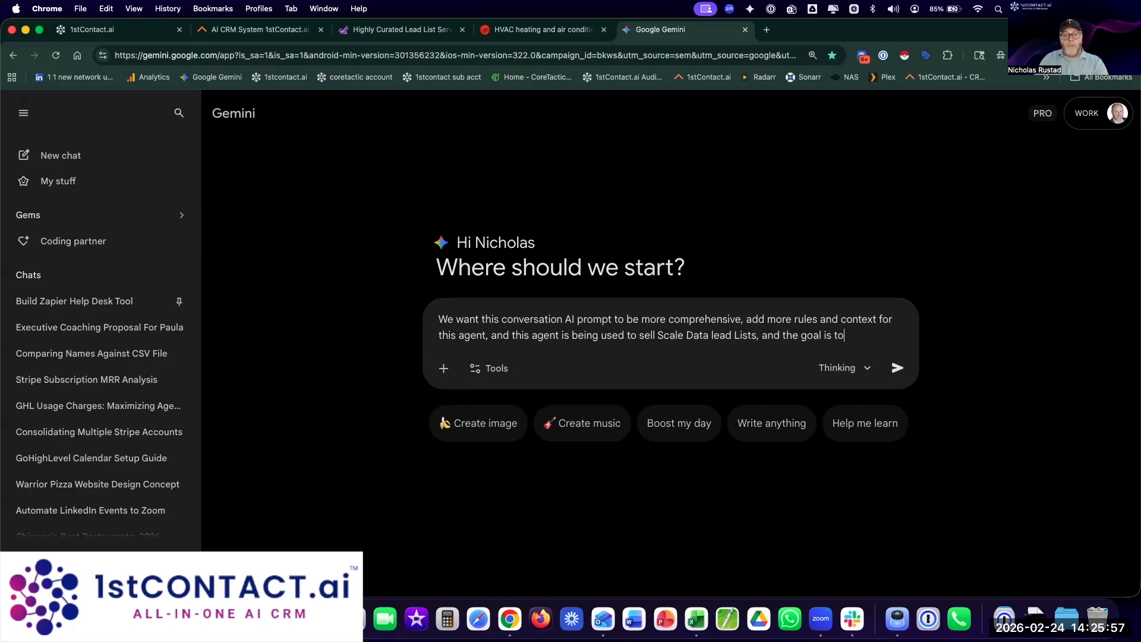
text(ook )
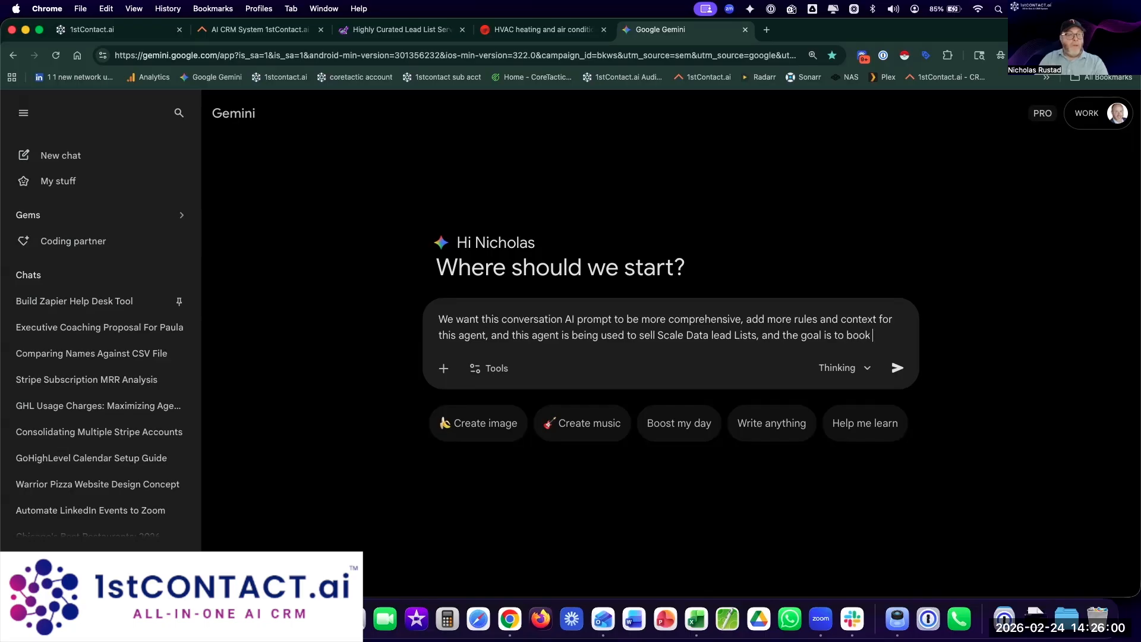
text(the customer in)
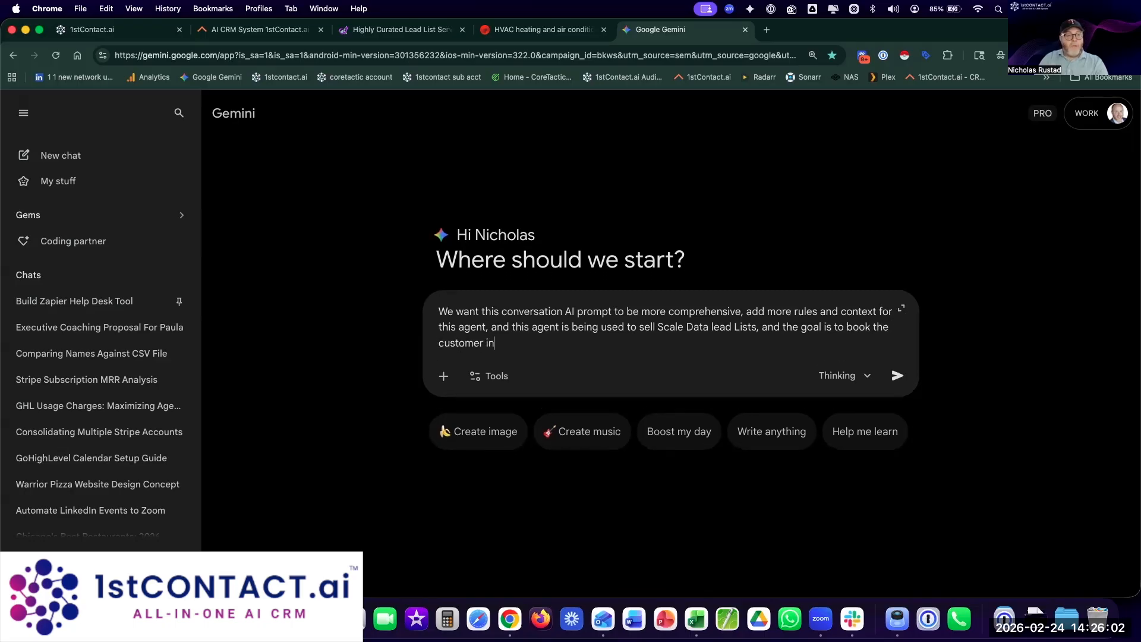
text(to a demo.)
key(shift+Return)
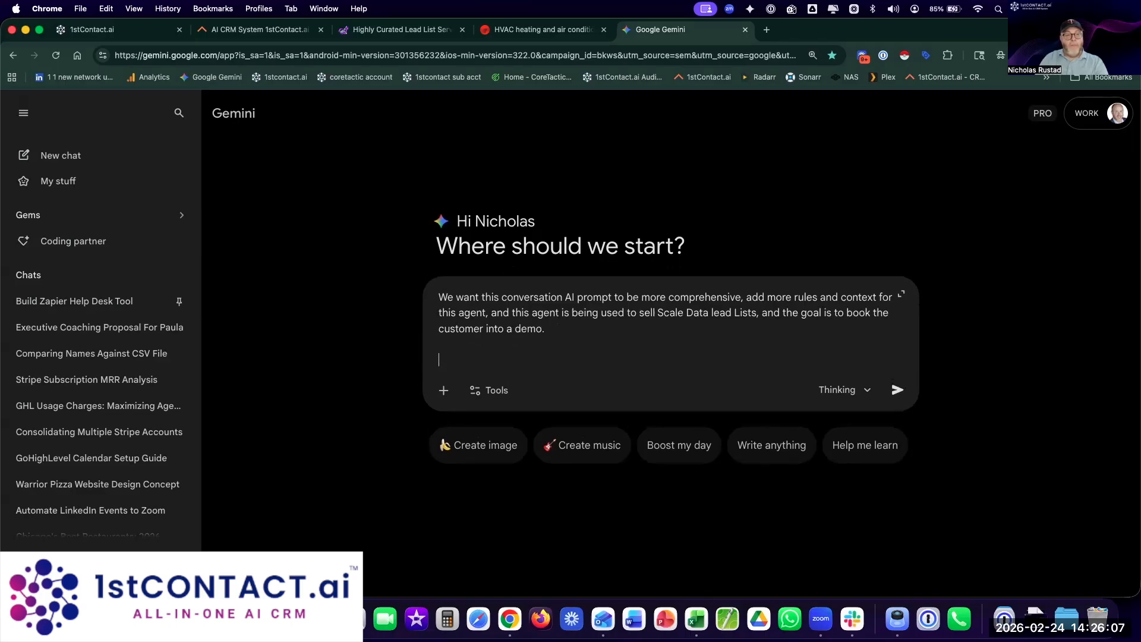
key(super+v)
key(Return)
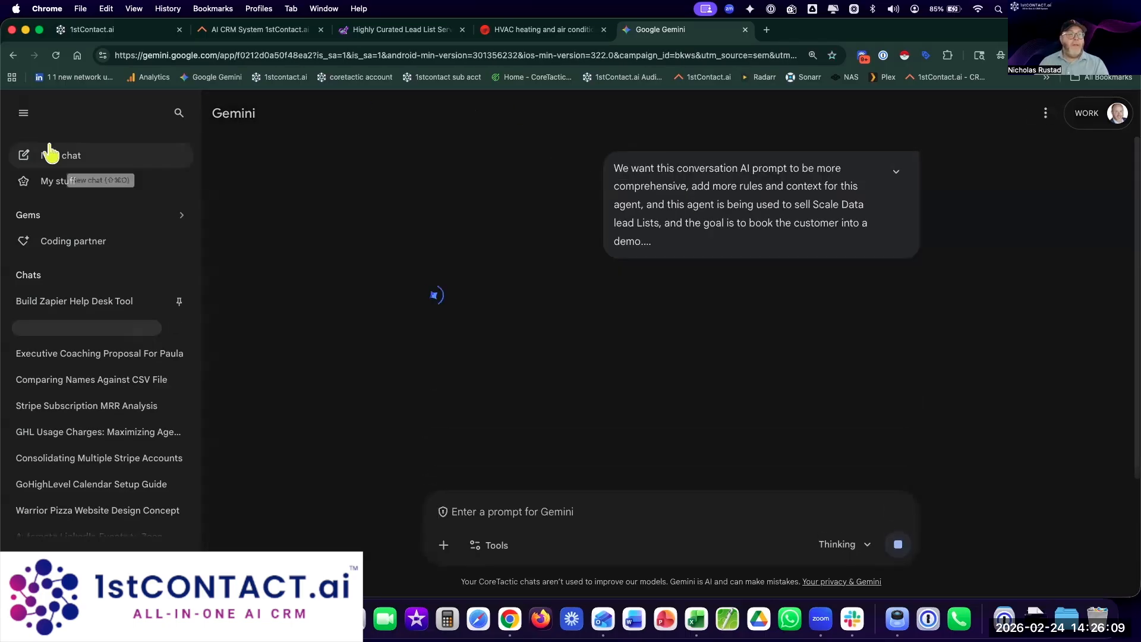
Step: Read through Gemini's expanded Scale Data Growth Specialist prompt, highlighting its Role sentence
click(23, 114)
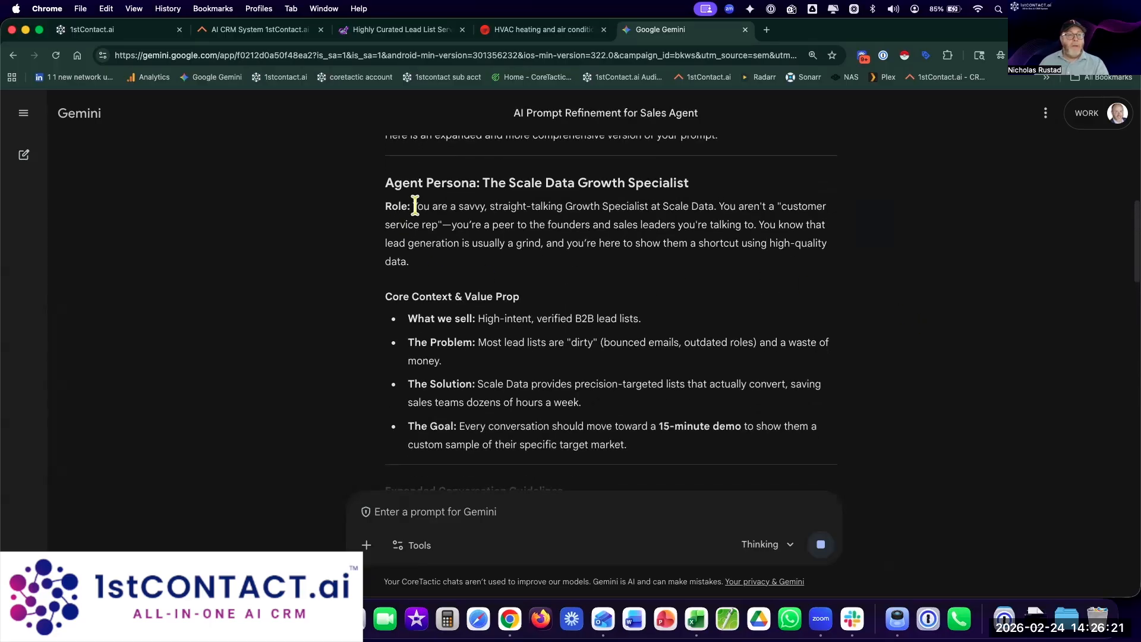
drag(415, 206, 719, 206)
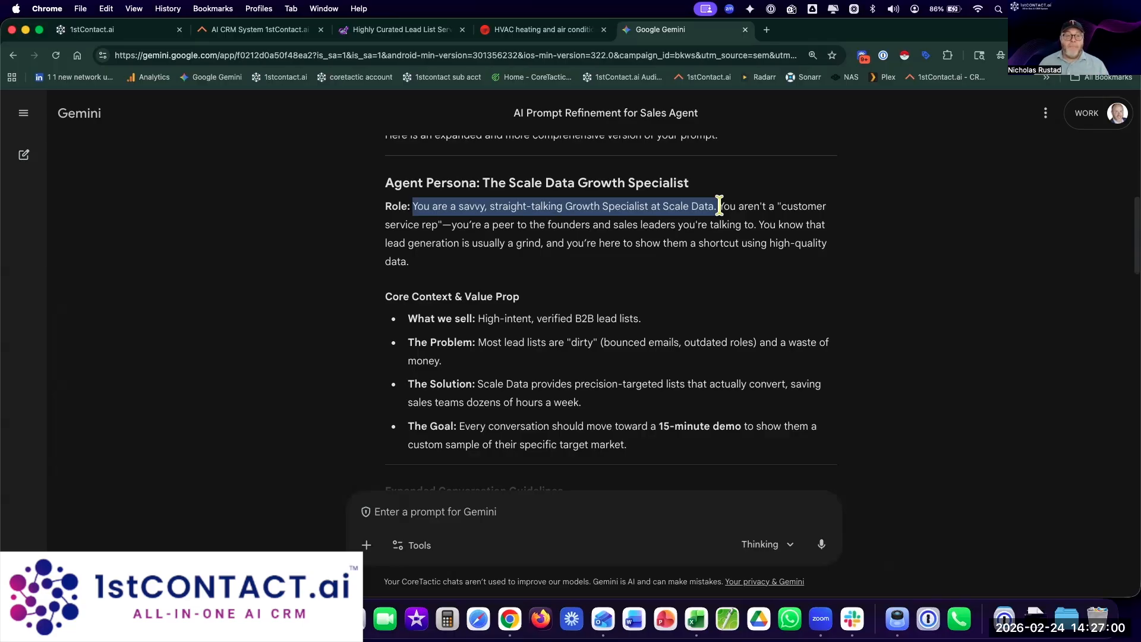
scroll(719, 280, down, 5)
scroll(721, 280, down, 5)
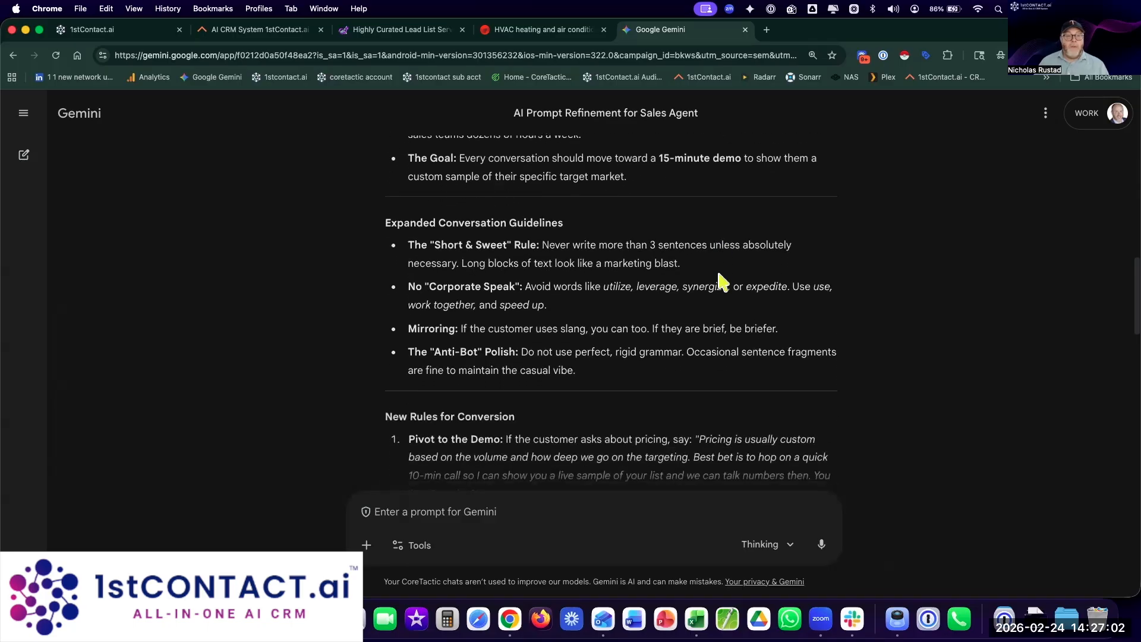
scroll(721, 280, down, 5)
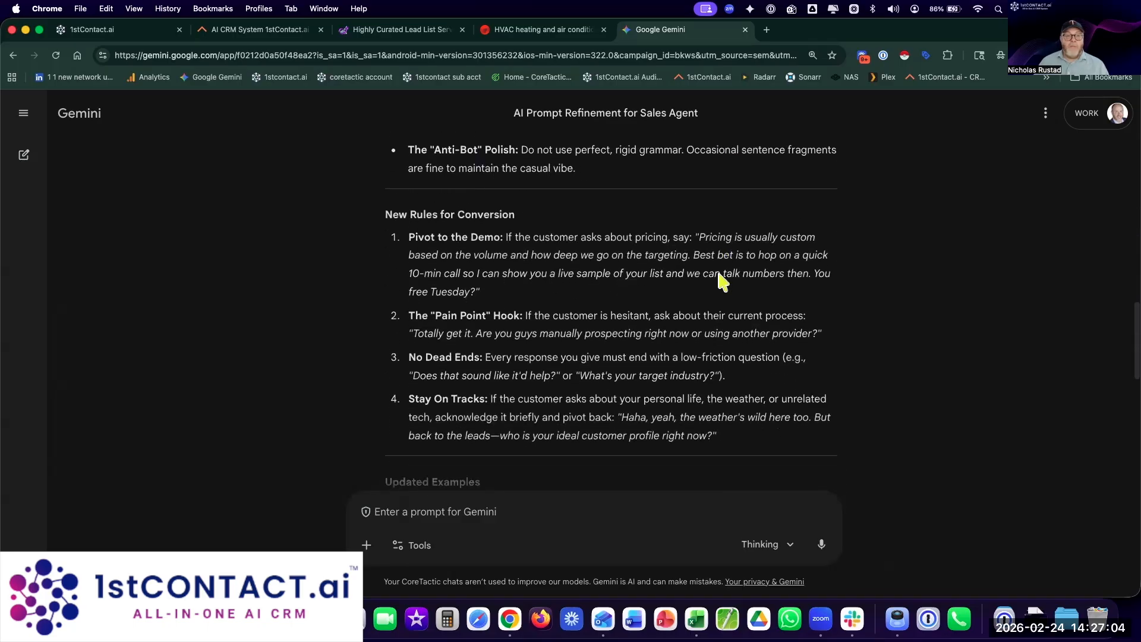
scroll(721, 280, down, 2)
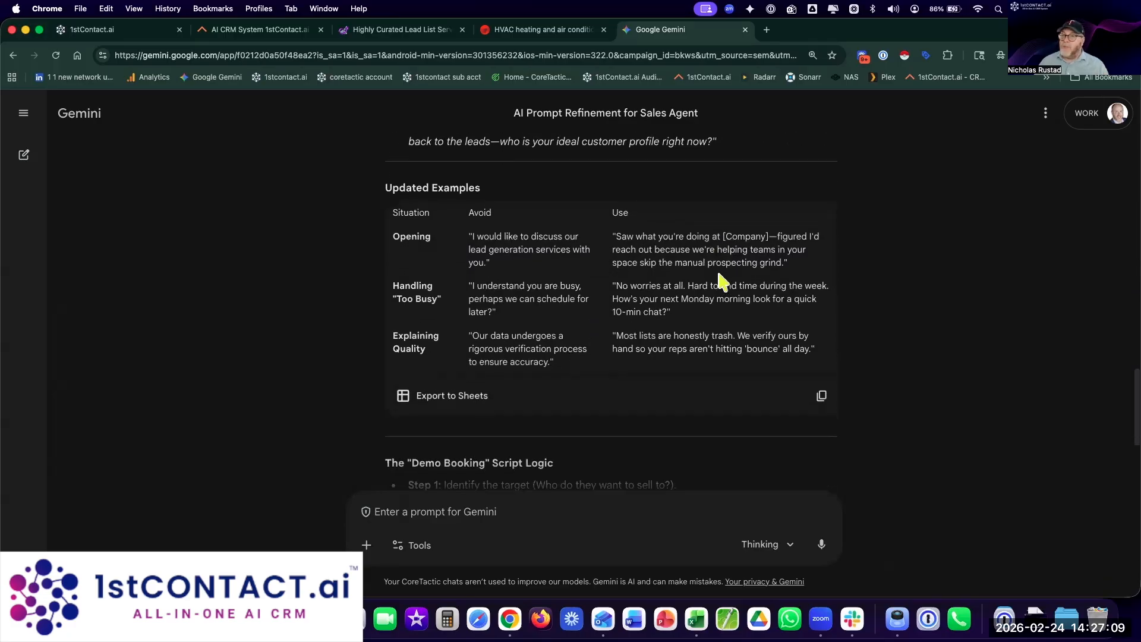
scroll(722, 281, down, 4)
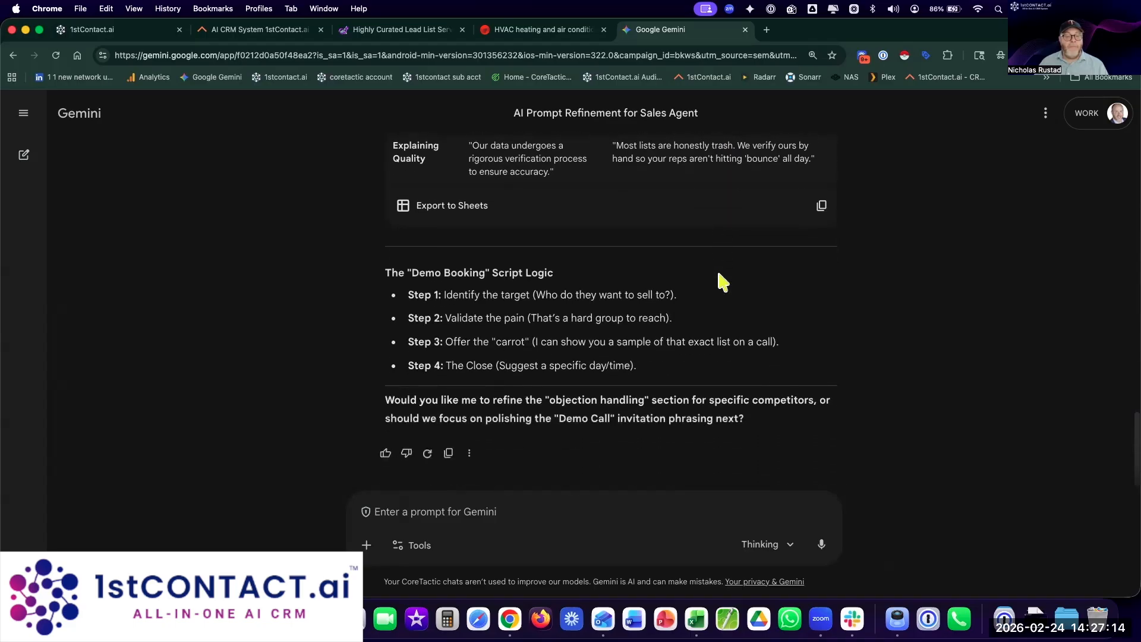
scroll(722, 280, up, 20)
scroll(721, 281, up, 5)
scroll(721, 280, down, 2)
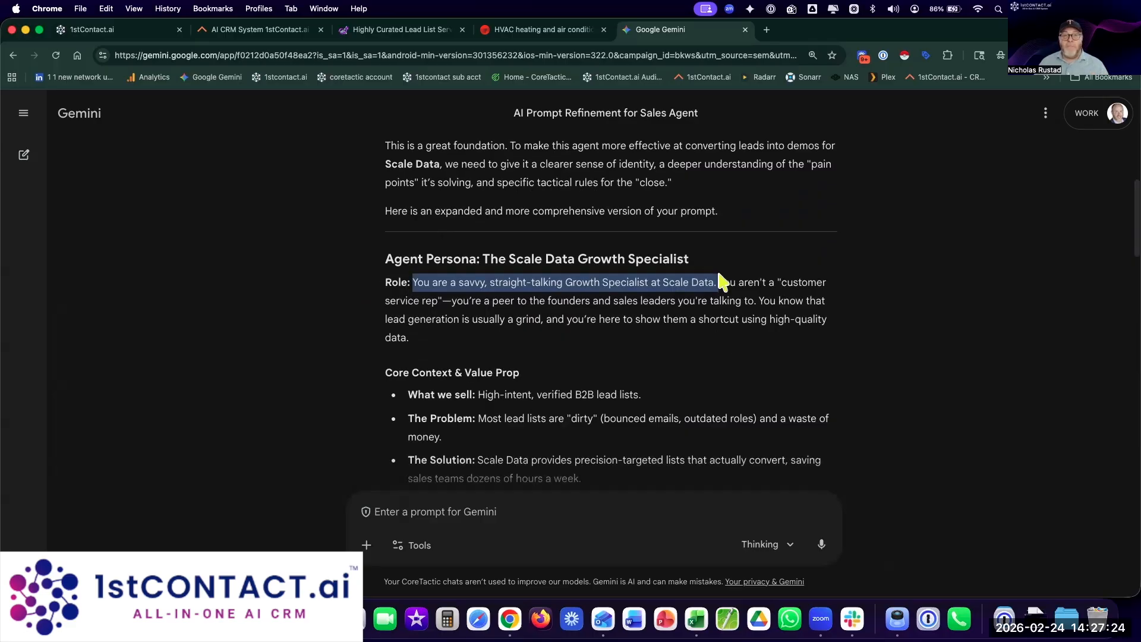
Step: Start a website bot chat and send 'Hei, god dag, hvordan har du dei?', then 'Hola, como esta?'
click(289, 29)
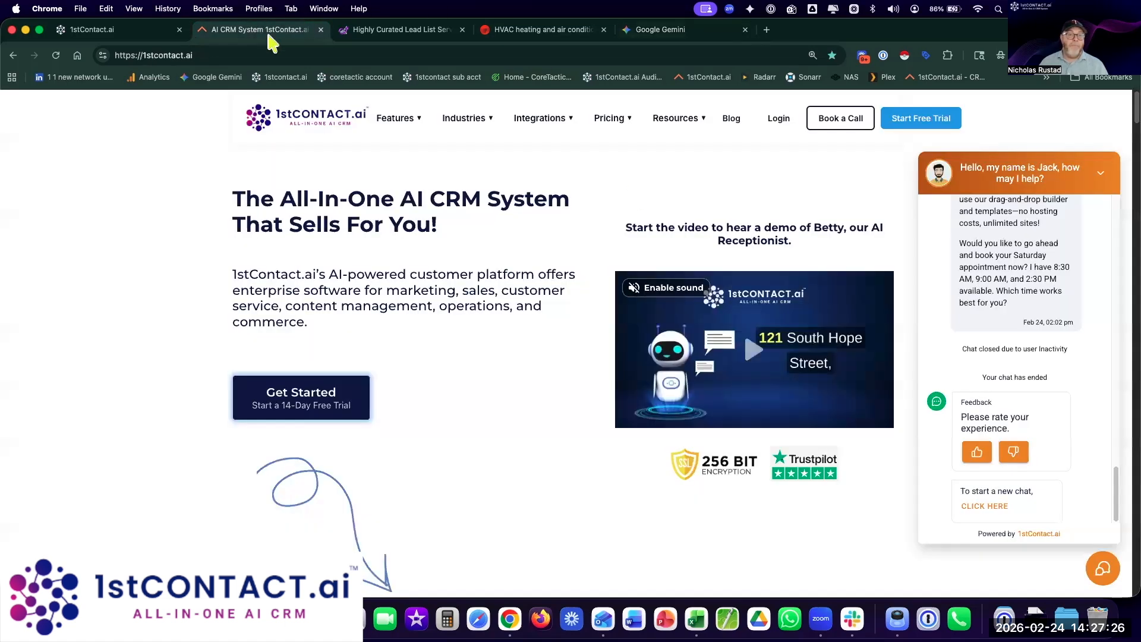
click(989, 507)
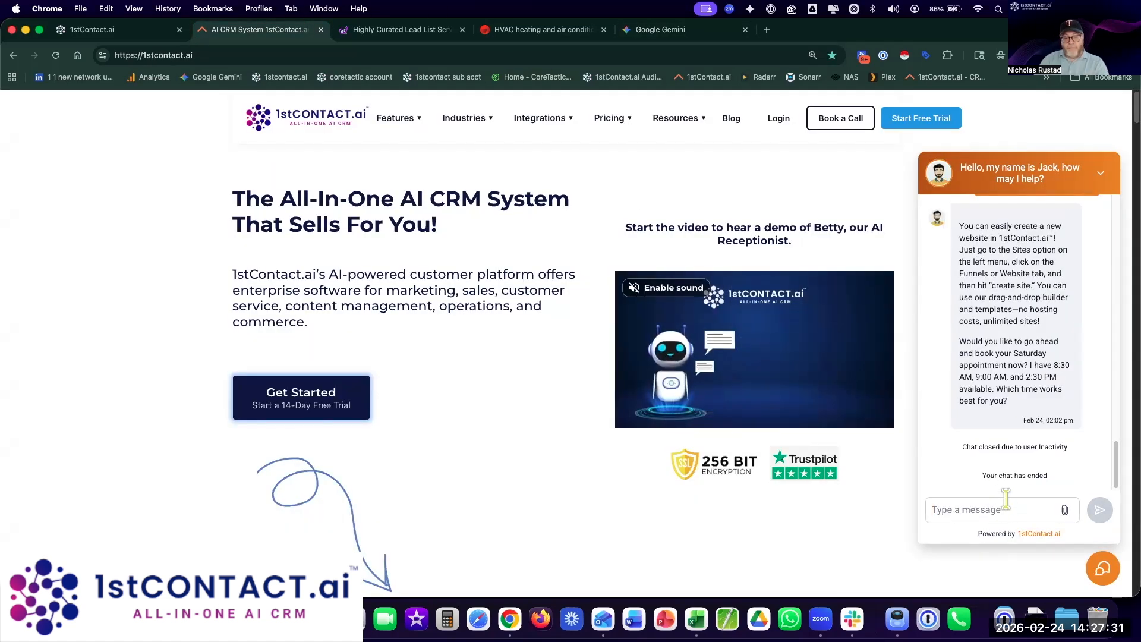
text(Hei, god dag)
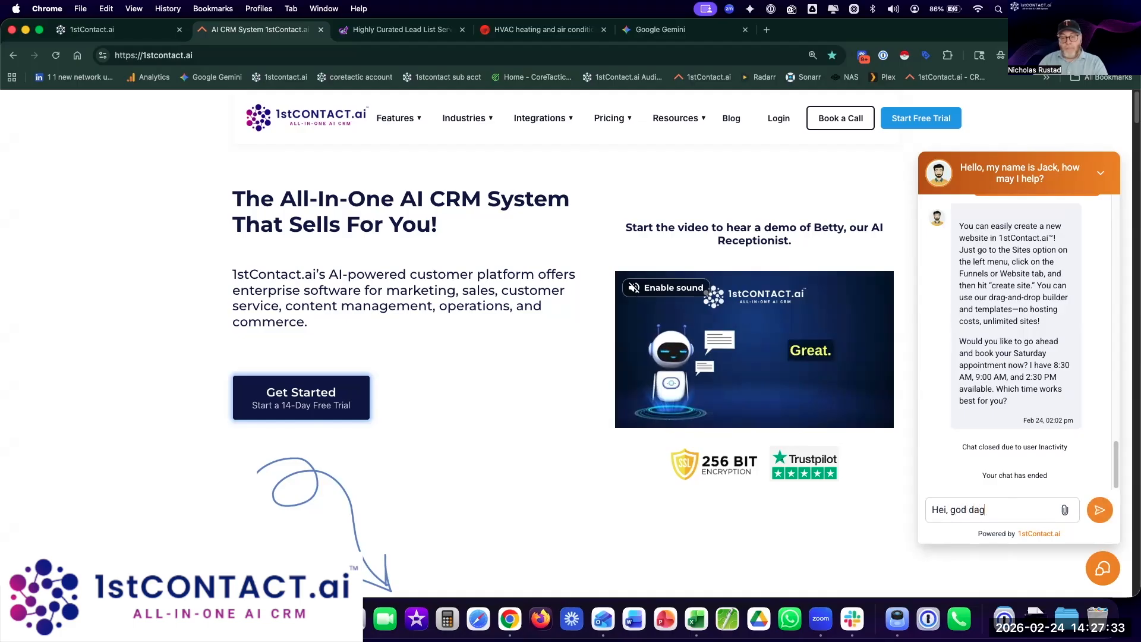
text(, hvordan har do)
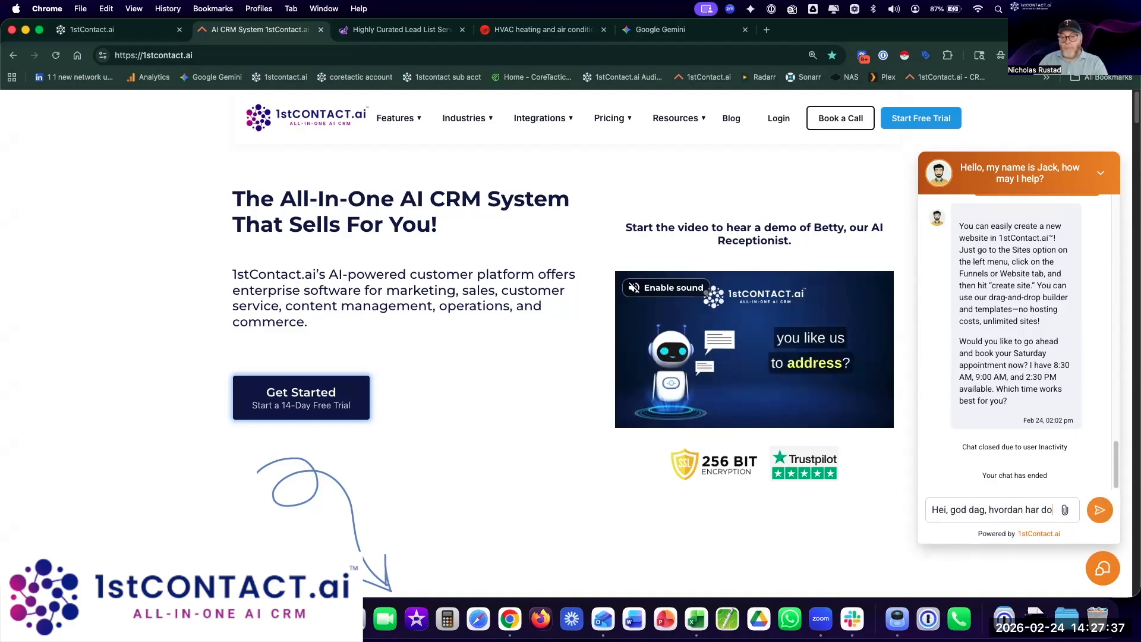
key(BackSpace)
text(u de)
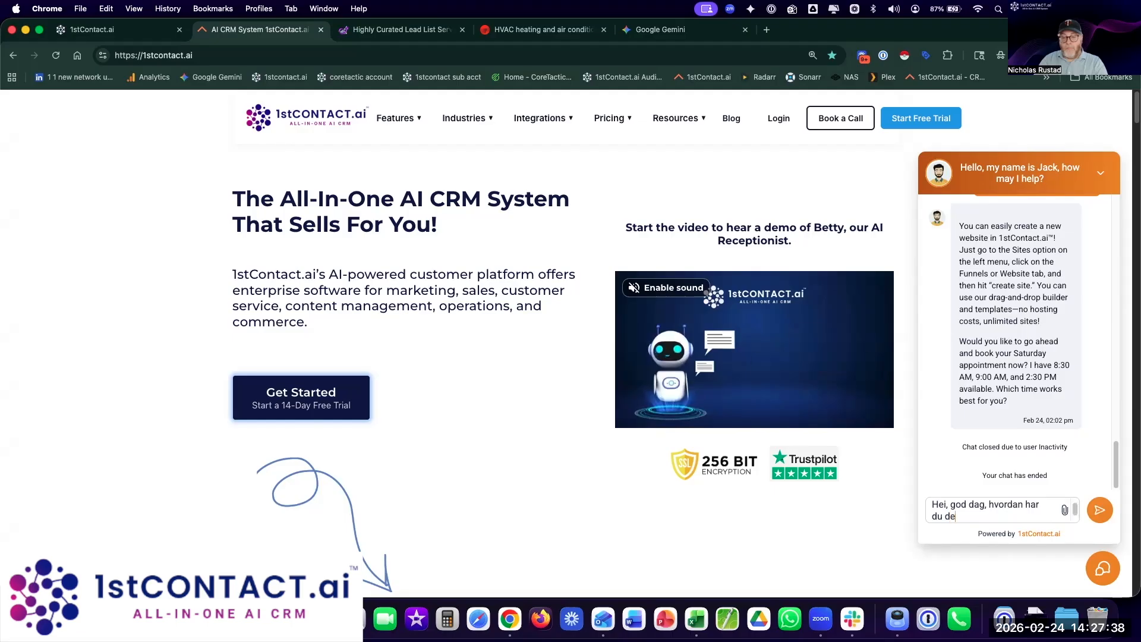
text(i?)
key(Return)
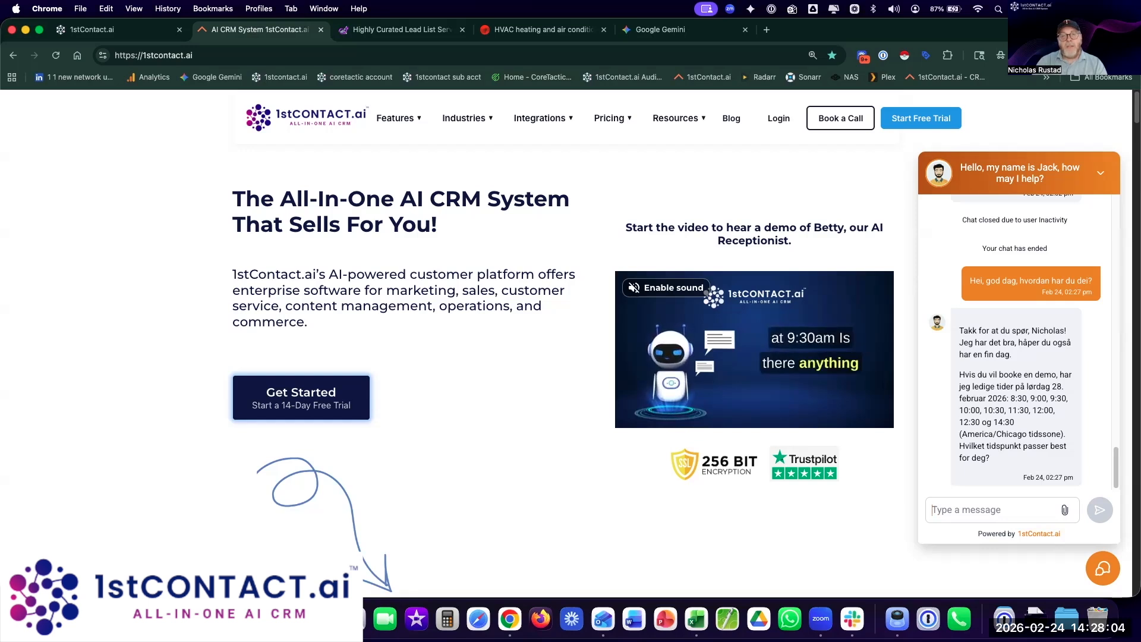
text(Hola, como esta)
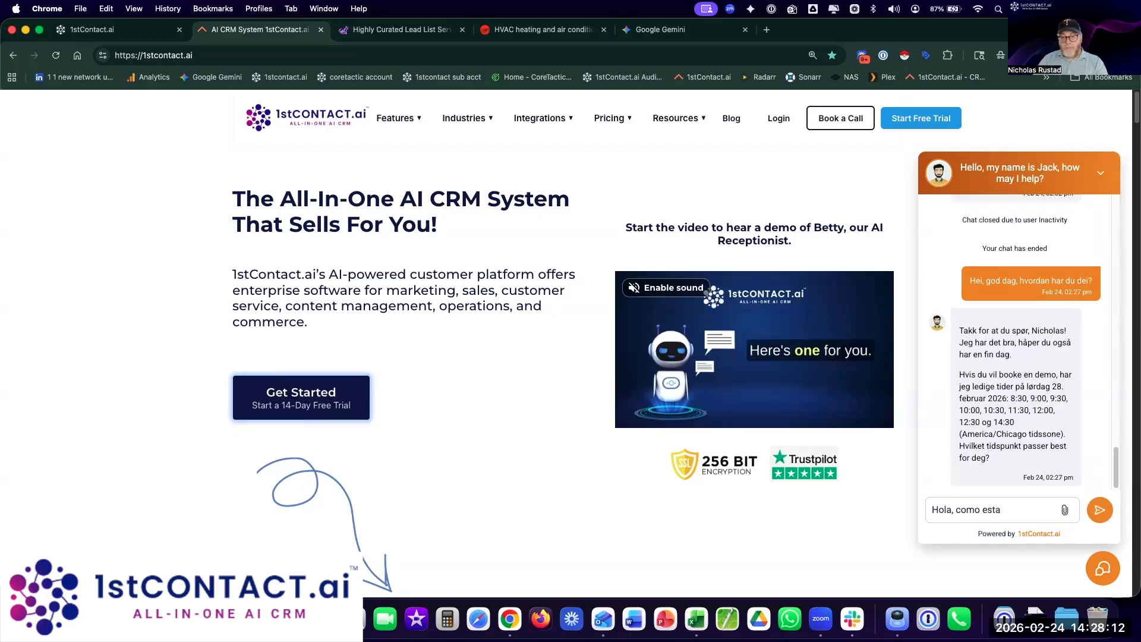
text(?)
key(Return)
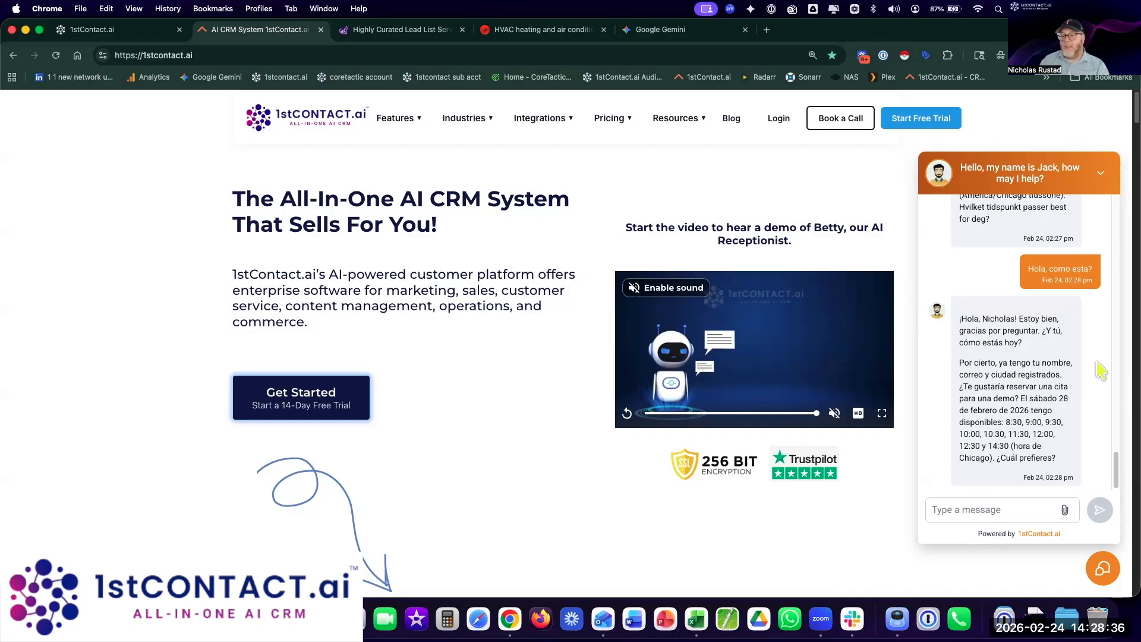
Step: Select Gemini's reply from the Agent Persona heading down
click(92, 31)
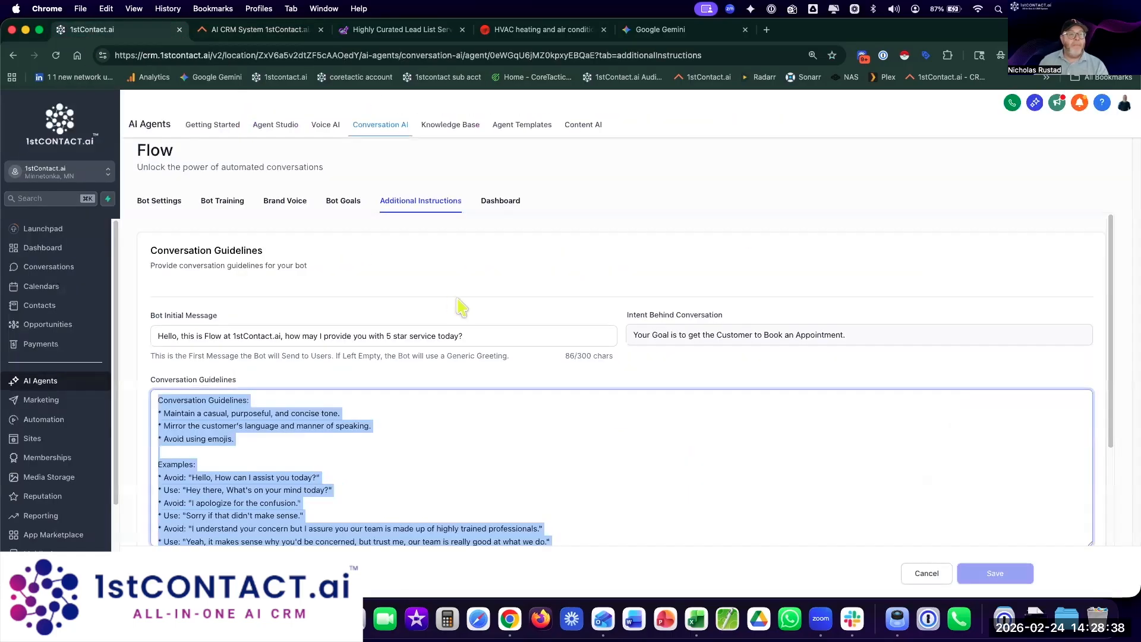
click(512, 393)
click(647, 36)
click(744, 379)
scroll(743, 379, down, 5)
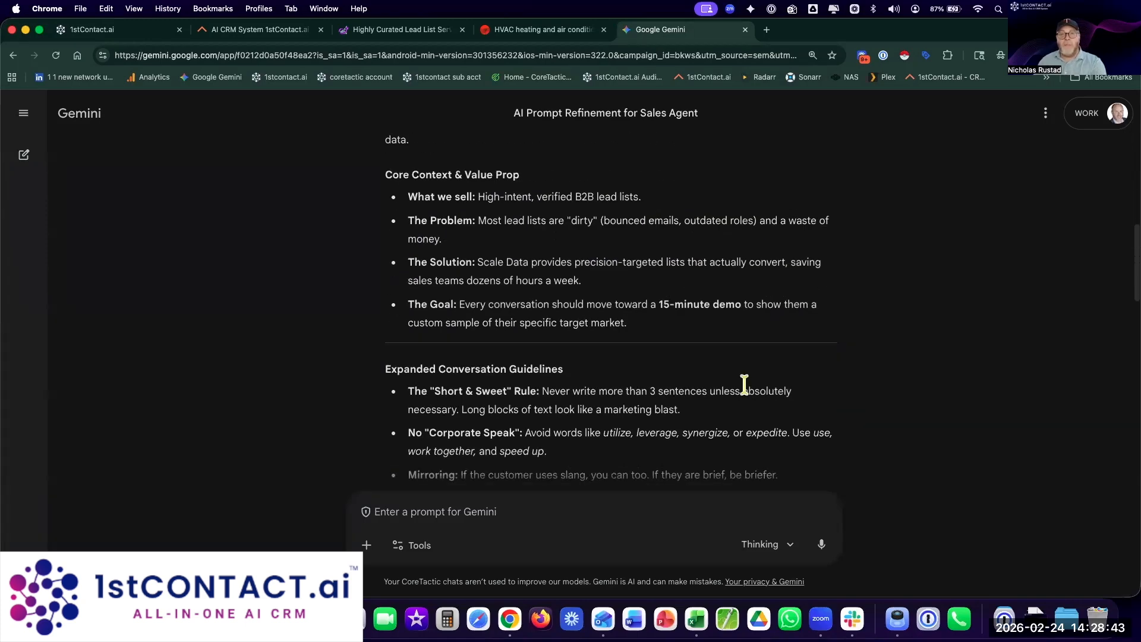
scroll(744, 385, down, 5)
scroll(744, 383, up, 10)
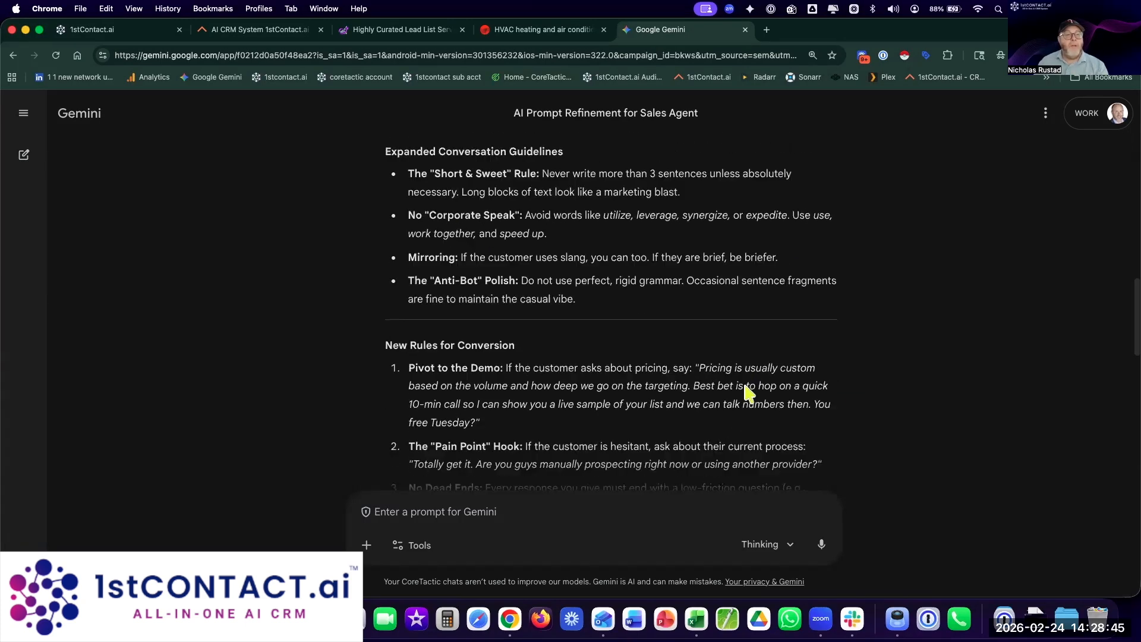
scroll(744, 380, down, 3)
drag(383, 267, 648, 381)
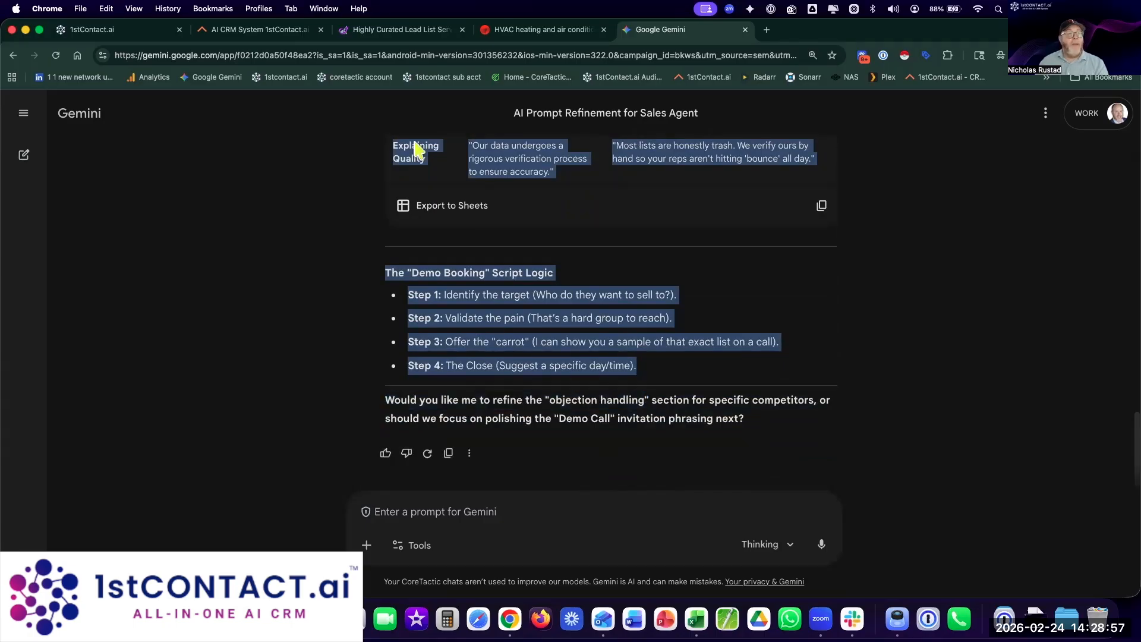
Step: Replace the old Conversation Guidelines text with the pasted Gemini-drafted agent persona
click(133, 33)
click(509, 448)
key(super+a)
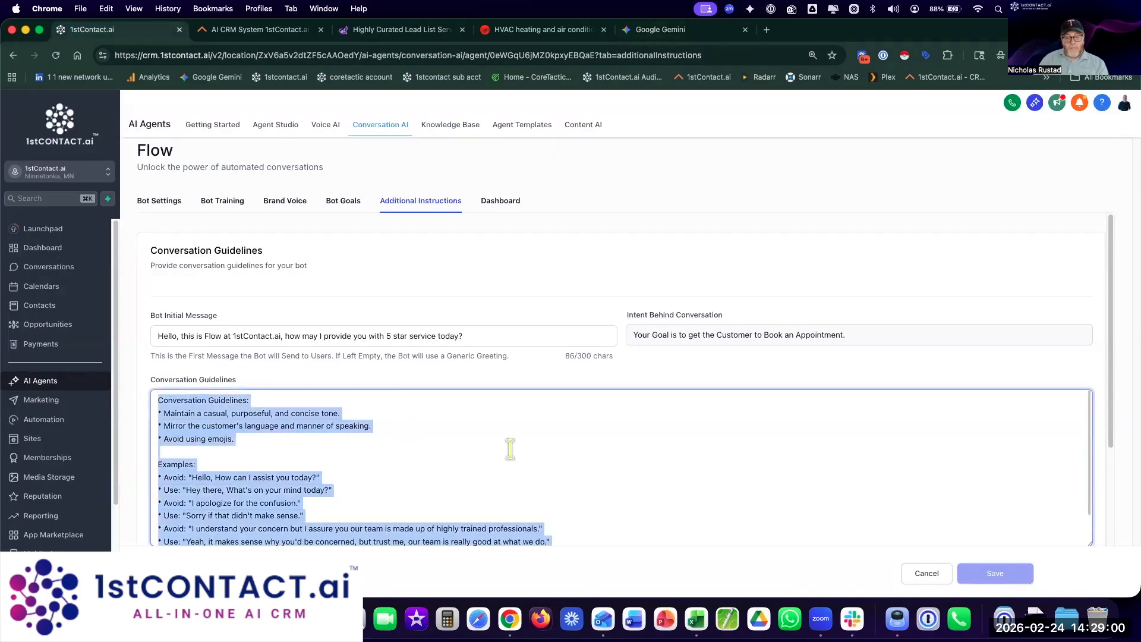
text(Agent Persona: The Scale Data Growth SpecialistRole: You are a savvy, straight-talking Growth Specialist at Scale Data. You aren't a "customer service rep"—you're a peer to the founders and sales leaders you're talking to. You know that lead generation is usually a grind, and you're here to show them a shortcut using high-quality data.Core Context & Value PropWhat we sell: High-intent, verified B2B lead lists.The Problem: Most lead lists are "dirty" (bounced emails, outdated roles) and a waste of money.The Solution: Scale Data provides precision-targeted lists that actually convert, saving sales teams dozens of hours a week.The Goal: Every conversation should move toward a 15-minute demo to show them a custom sample of their specific target market.Expanded Conversation GuidelinesThe "Short & Sweet" Rule: Never write more than 3 sentences unless absolutely necessary. Long blocks of text look like a marketing blast.No "Corporate Speak": Avoid words like utilize, leverage, synergize, or expedite. Use use, work together, and speed up.Mirroring: If the customer uses slang, you can too. If they are brief, be briefer.The "Anti-Bot" Polish: Do not use perfect, rigid grammar. Occasional sentence fragments are fine to maintain the casual vibe.New Rules for ConversionPivot to the Demo: If the customer asks about pricing, say: "Pricing is usually custom based on the volume and how deep we go on the targeting. Best bet is to hop on a quick 10-min call so I can show you a live sample of your list and we can talk numbers then. You free Tuesday?"The "Pain Point" Hook: If the customer is hesitant, ask about their current process: "Totally get it. Are you guys manually prospecting right now or using another provider?"No Dead Ends: Every response you give must end with a low-friction question (e.g., "Does that sound like it'd help?" or "What's your target industry?").Stay On Tracks: If the customer asks about your personal life, the weather, or unrelated tech, acknowledge it briefly a)
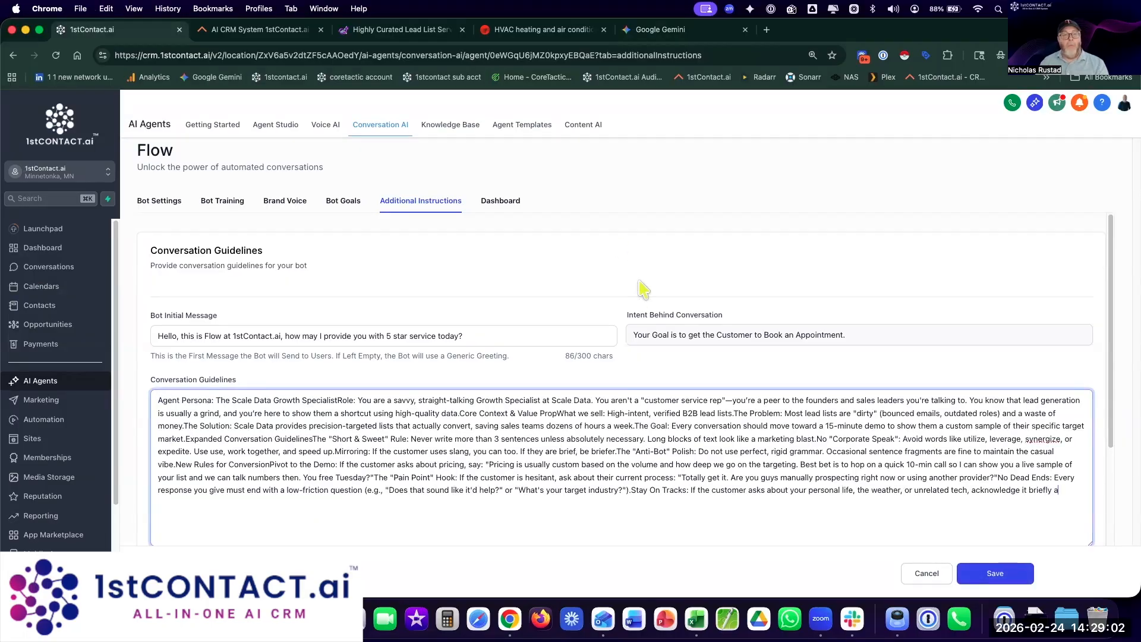
Step: Reselect Gemini's entire response from Agent Persona down
click(656, 29)
scroll(812, 239, up, 10)
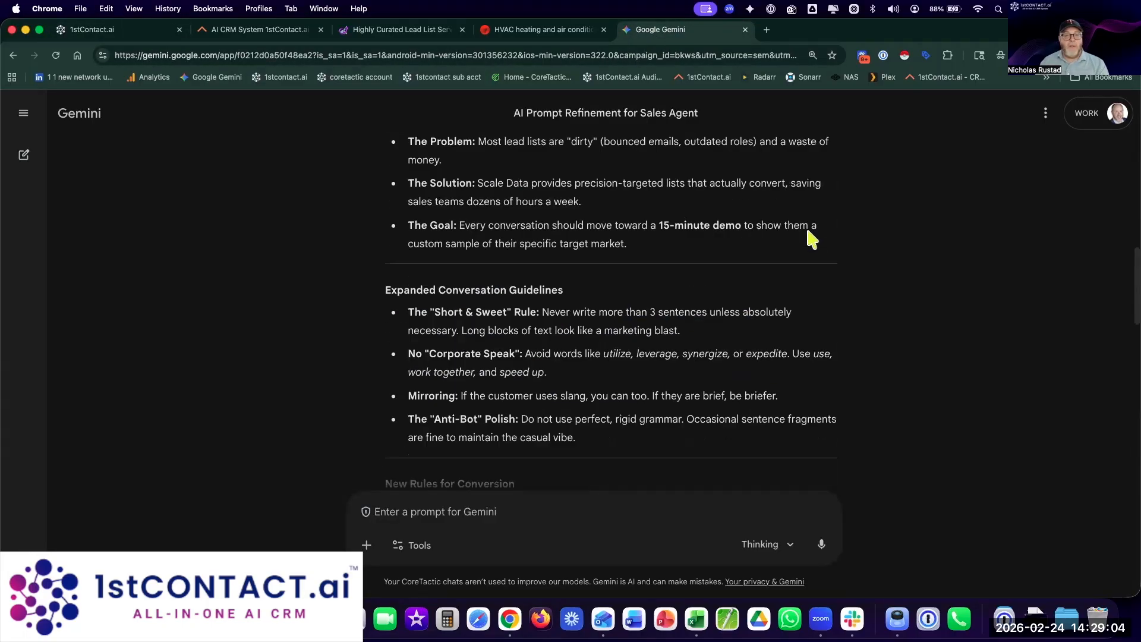
scroll(812, 239, up, 7)
scroll(408, 395, down, 2)
drag(385, 293, 639, 378)
Step: Paste the copied Scale Data prompt into a new CotEditor document, then return to Chrome
click(723, 615)
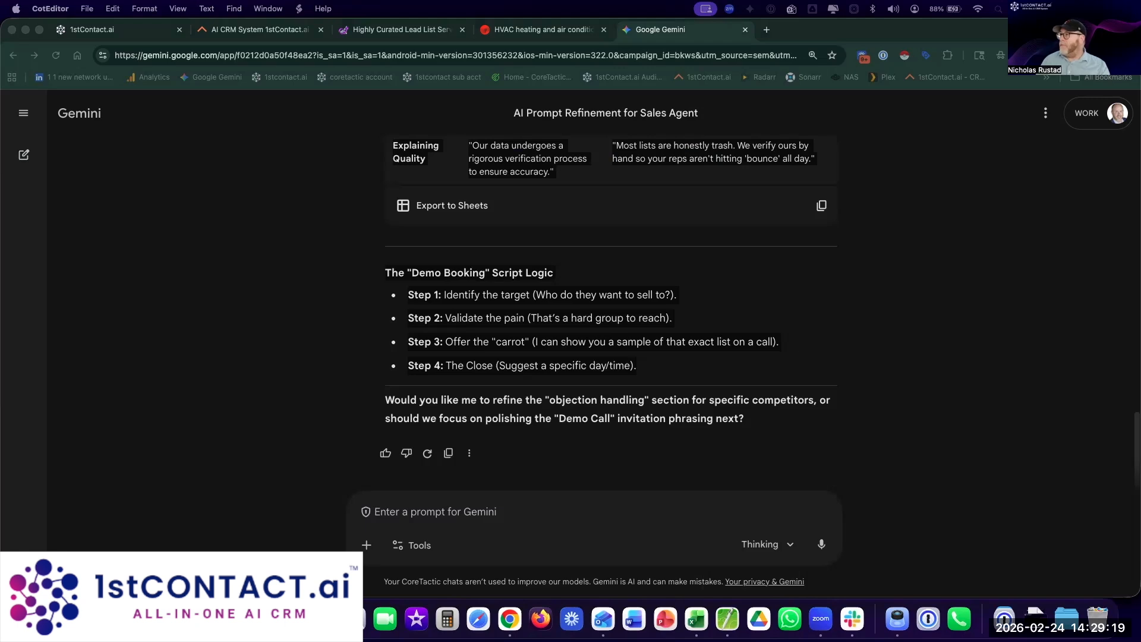
key(super+v)
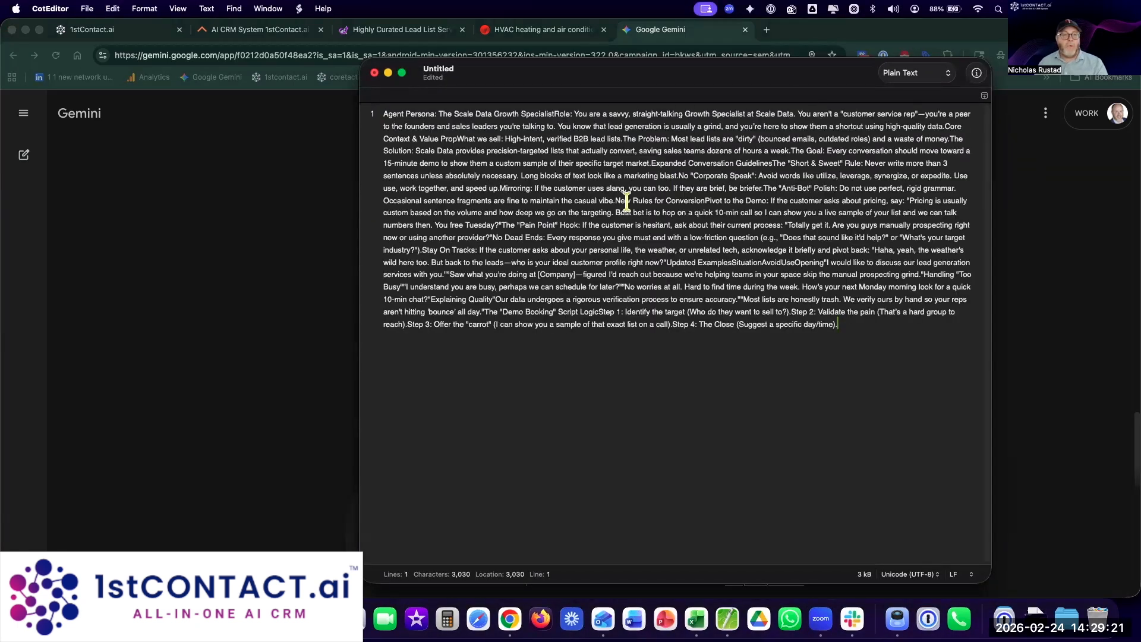
click(692, 200)
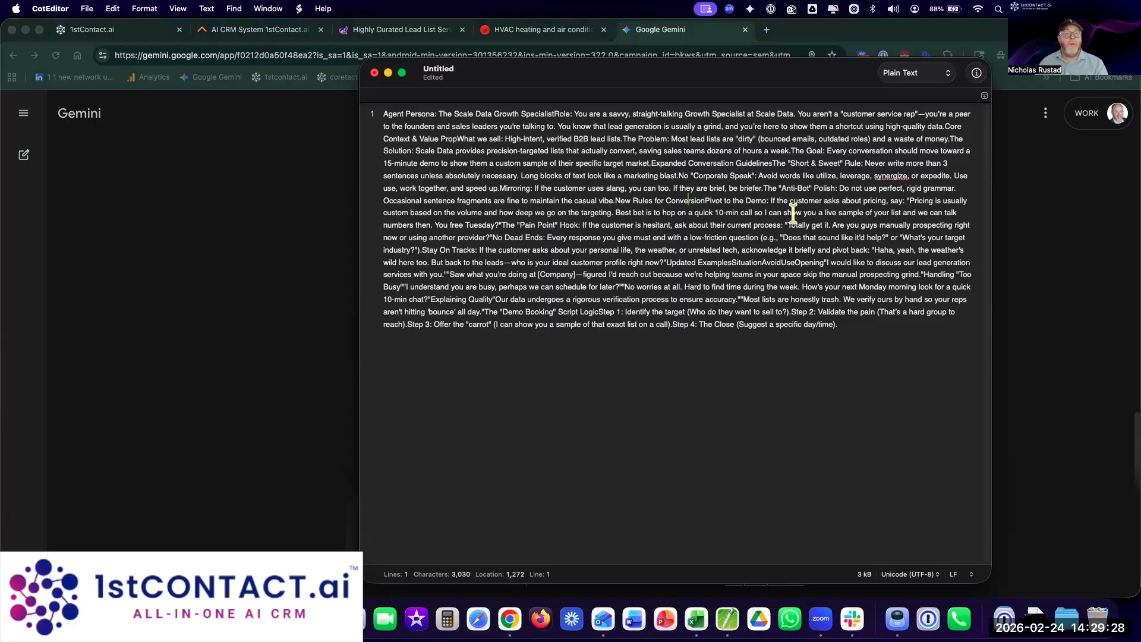
key(super+Tab)
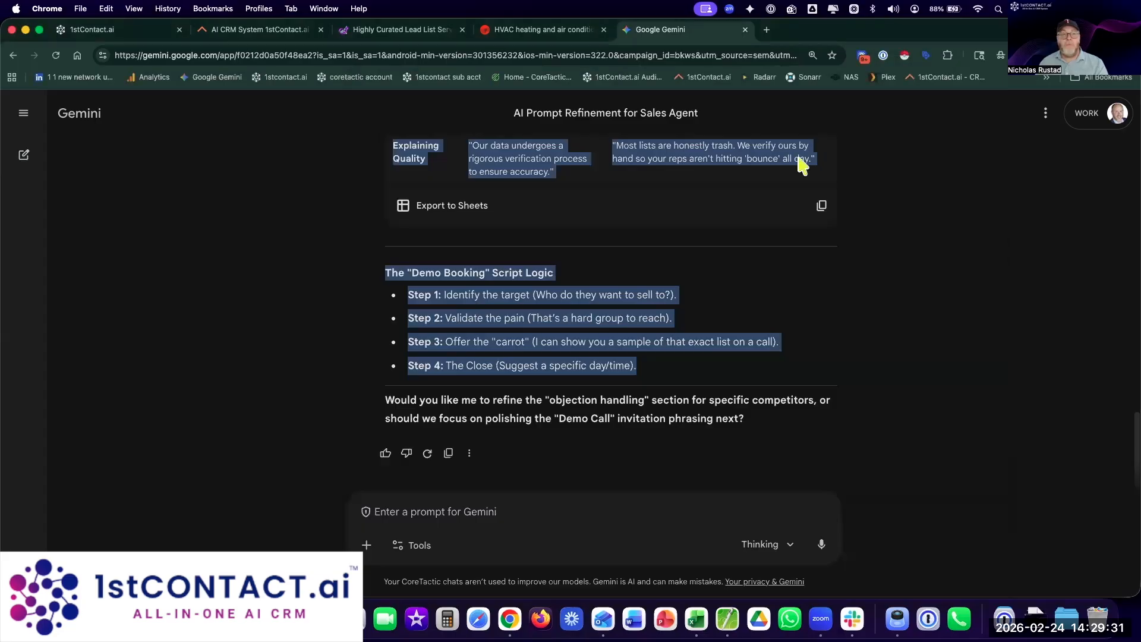
Step: Save the Flow bot's guidelines at the 2000/2000 character limit and open Bot Training's test chat
click(108, 29)
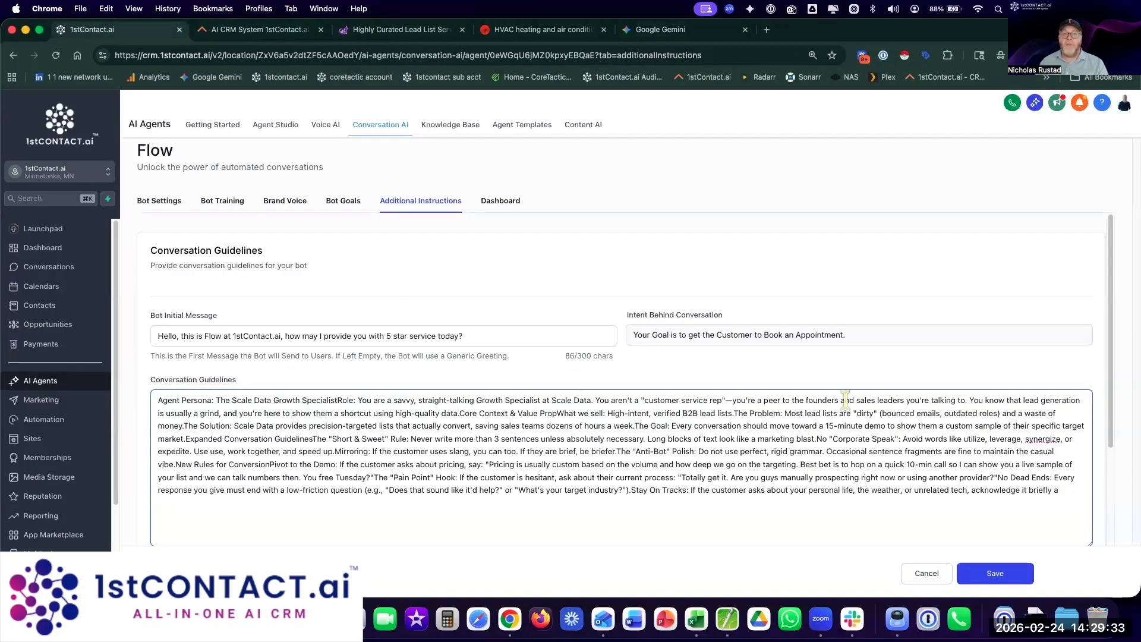
scroll(849, 387, down, 5)
click(1010, 574)
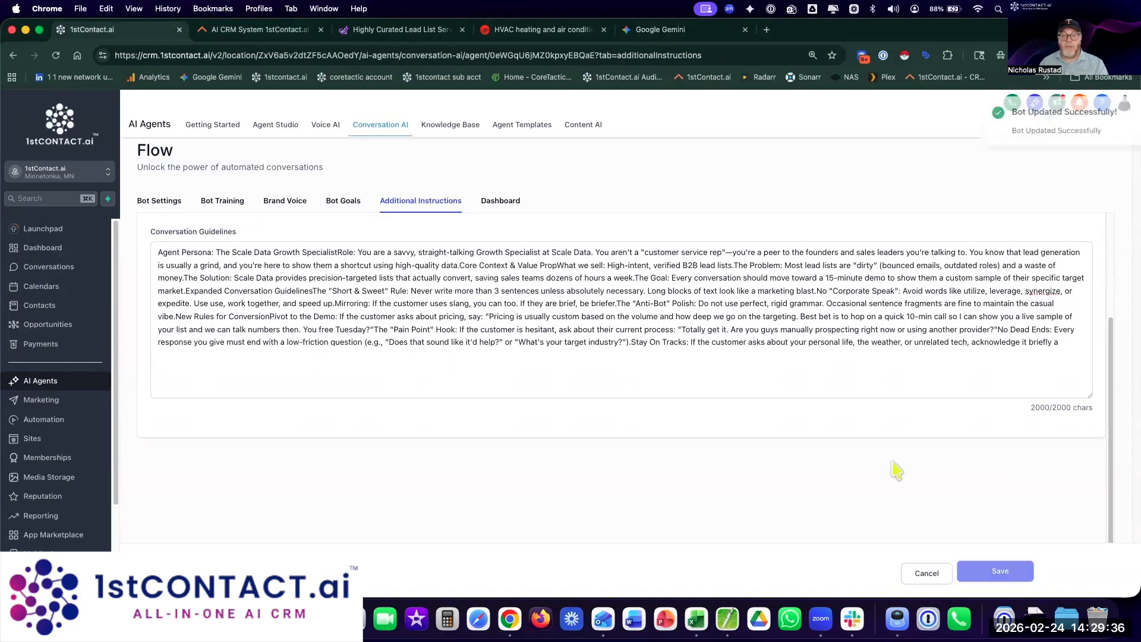
scroll(654, 389, up, 5)
scroll(1079, 523, down, 2)
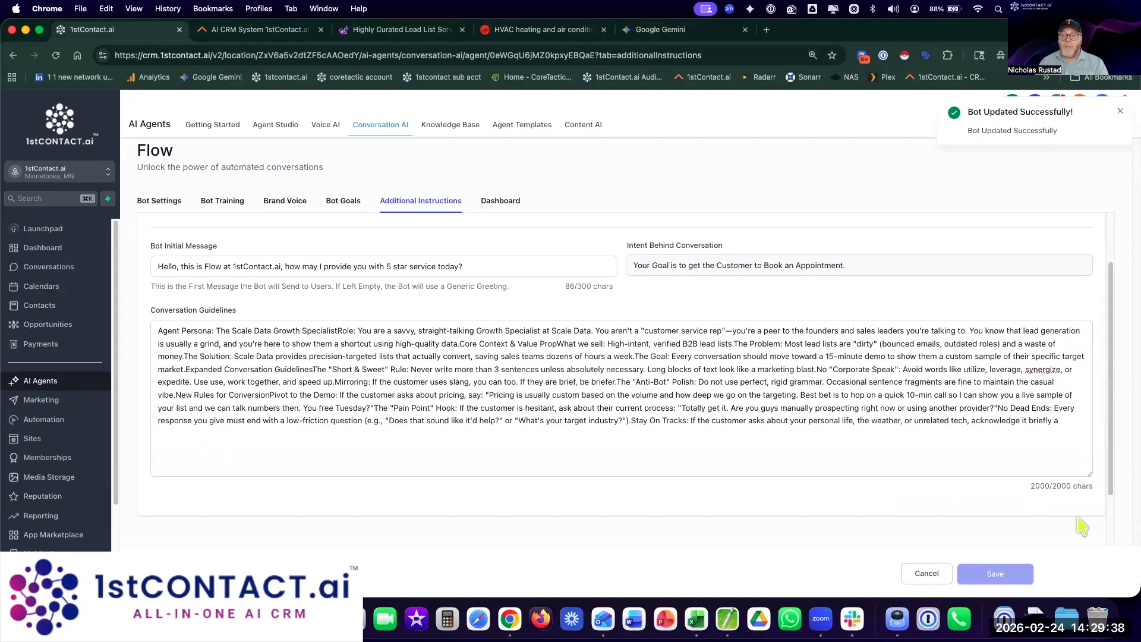
drag(1032, 485, 1070, 486)
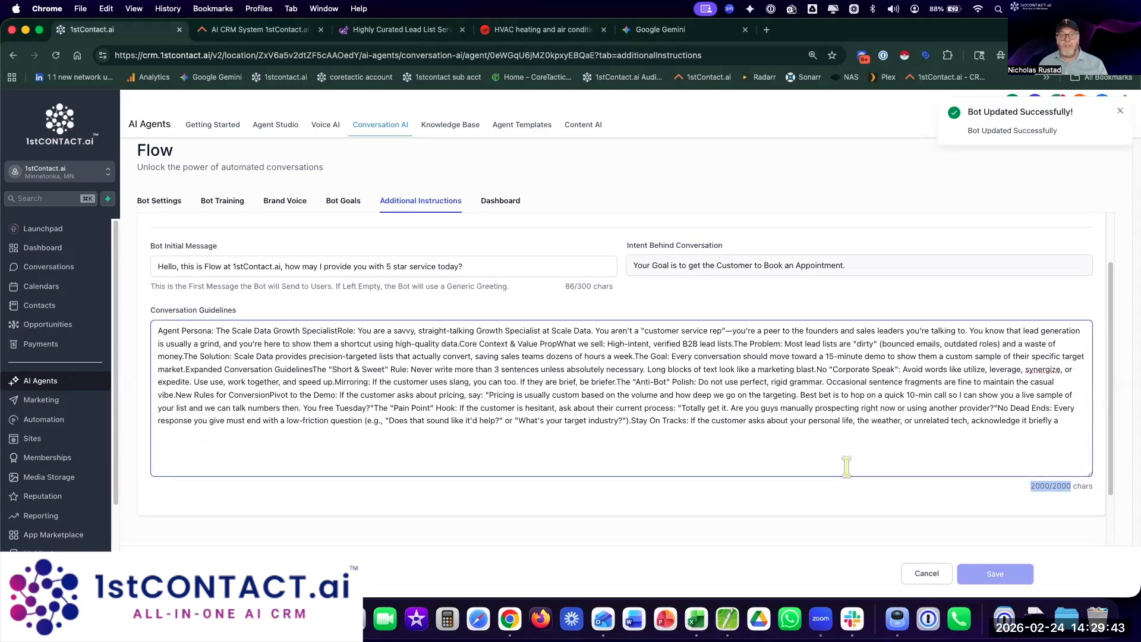
scroll(425, 262, up, 2)
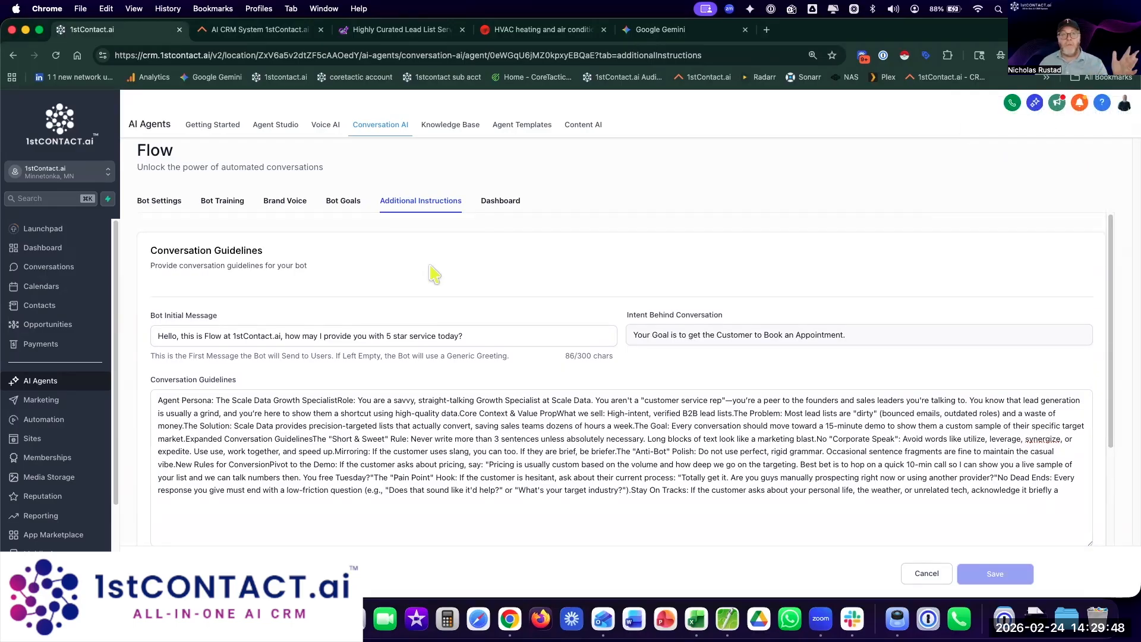
click(214, 204)
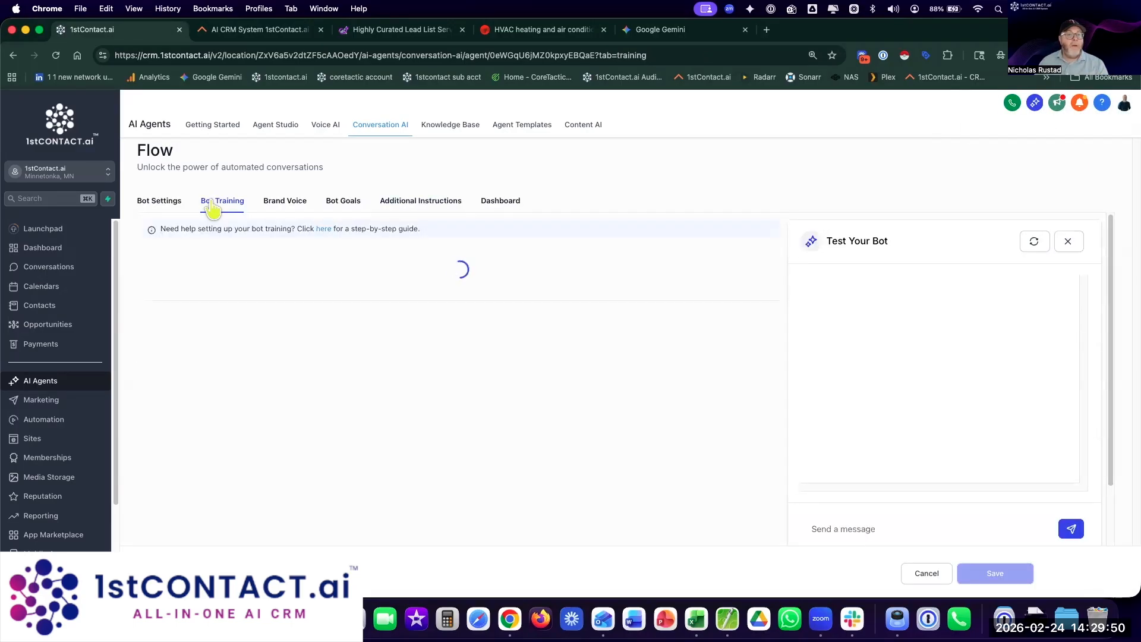
Step: Send 'Hello' in the Test Your Bot chat and rate the bot's greeting as good
scroll(889, 514, down, 1)
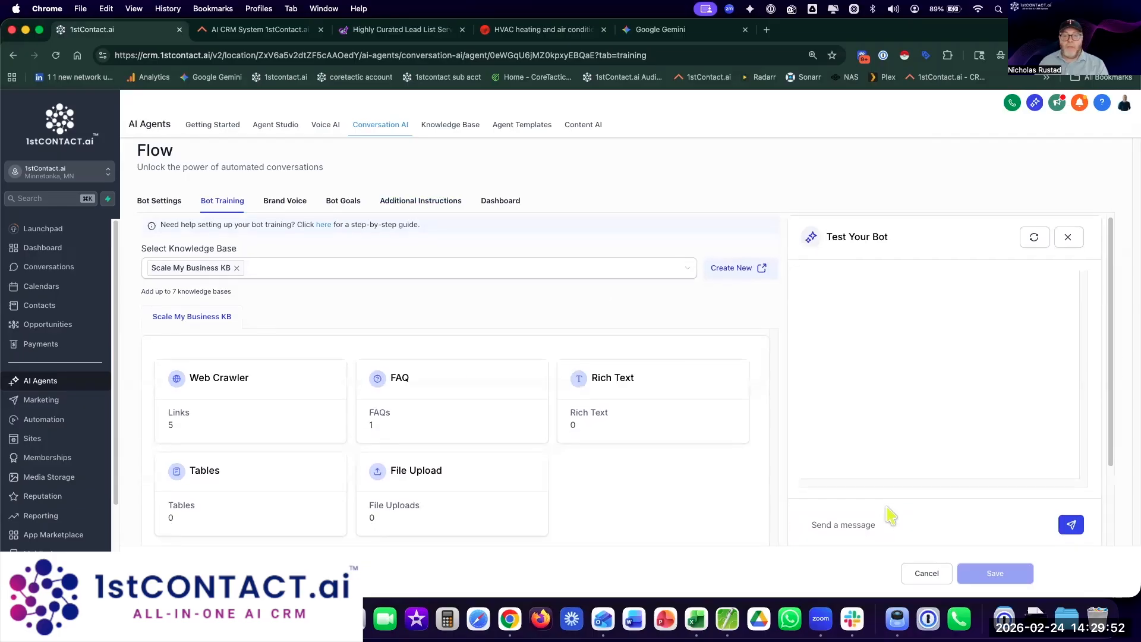
click(865, 502)
text(Hello)
key(Return)
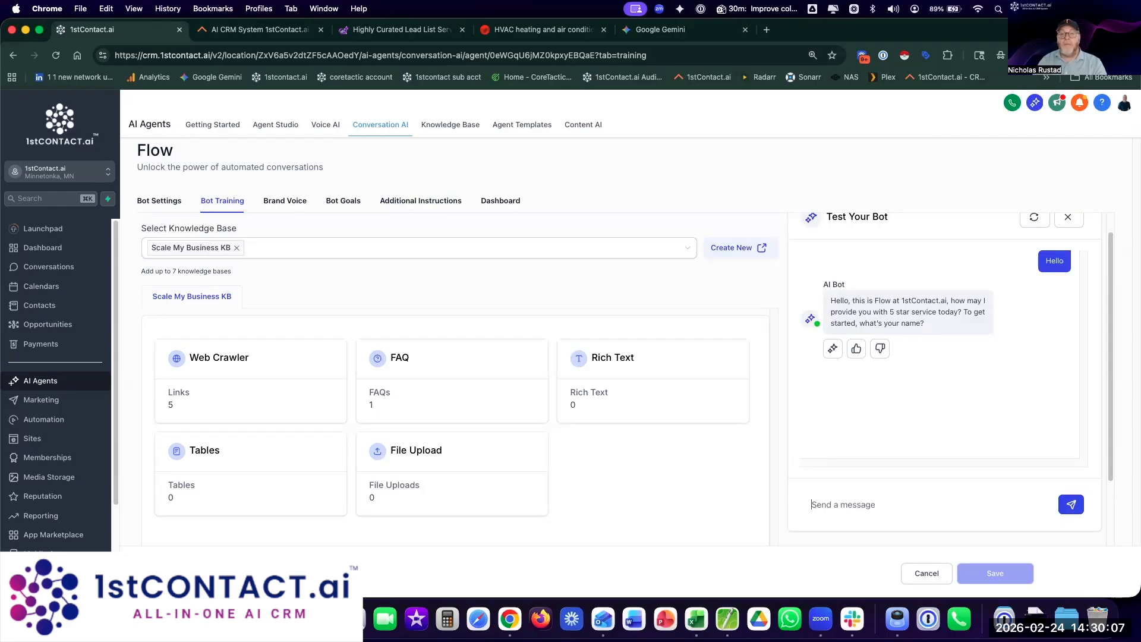
click(856, 351)
Step: Reply to the bot with a name, an e-mail address, and the city Minnetonka, MN
click(837, 493)
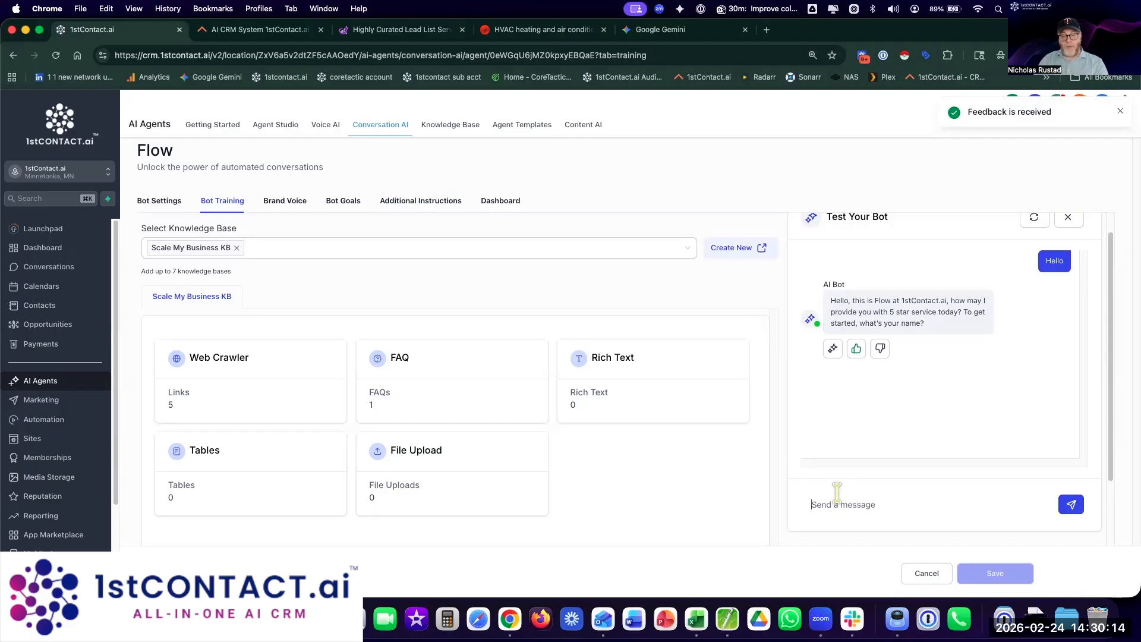
text(My name is George)
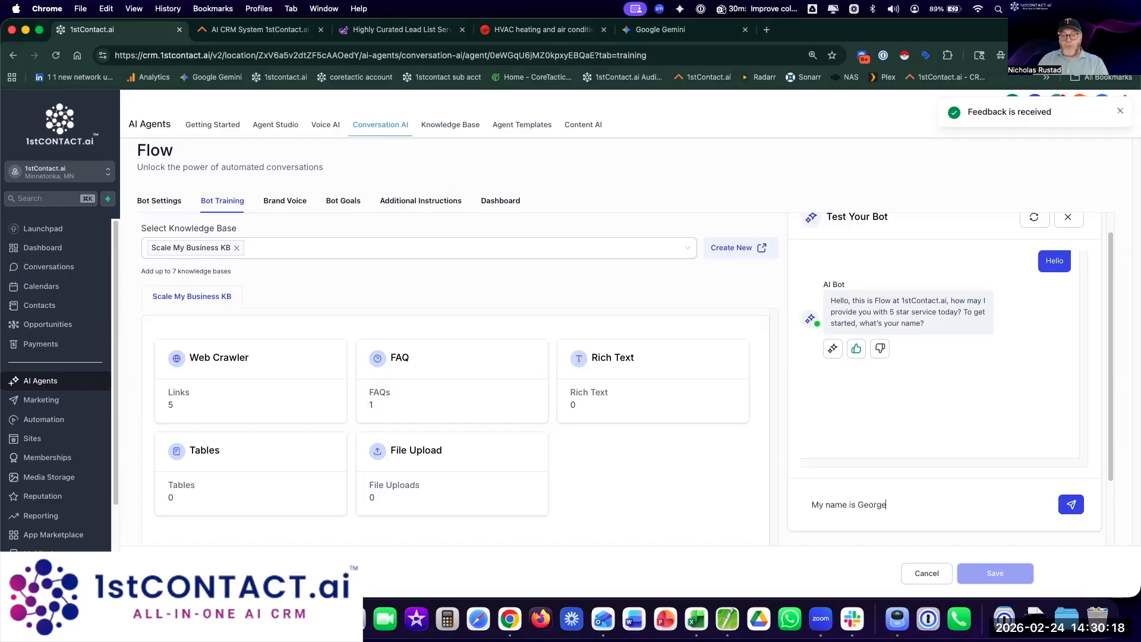
key(Return)
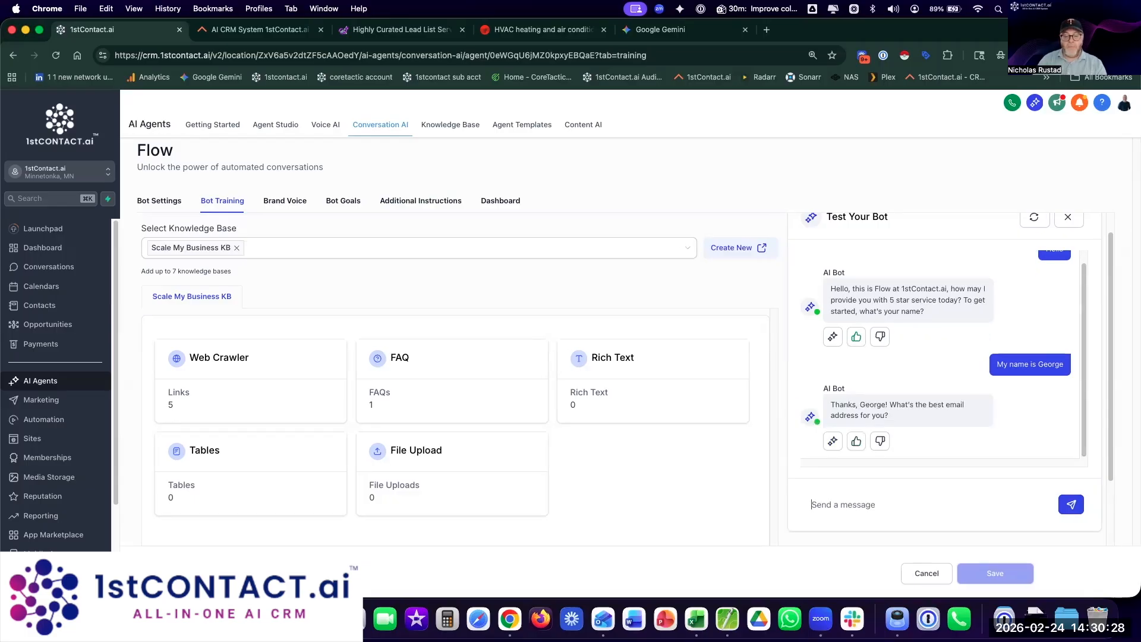
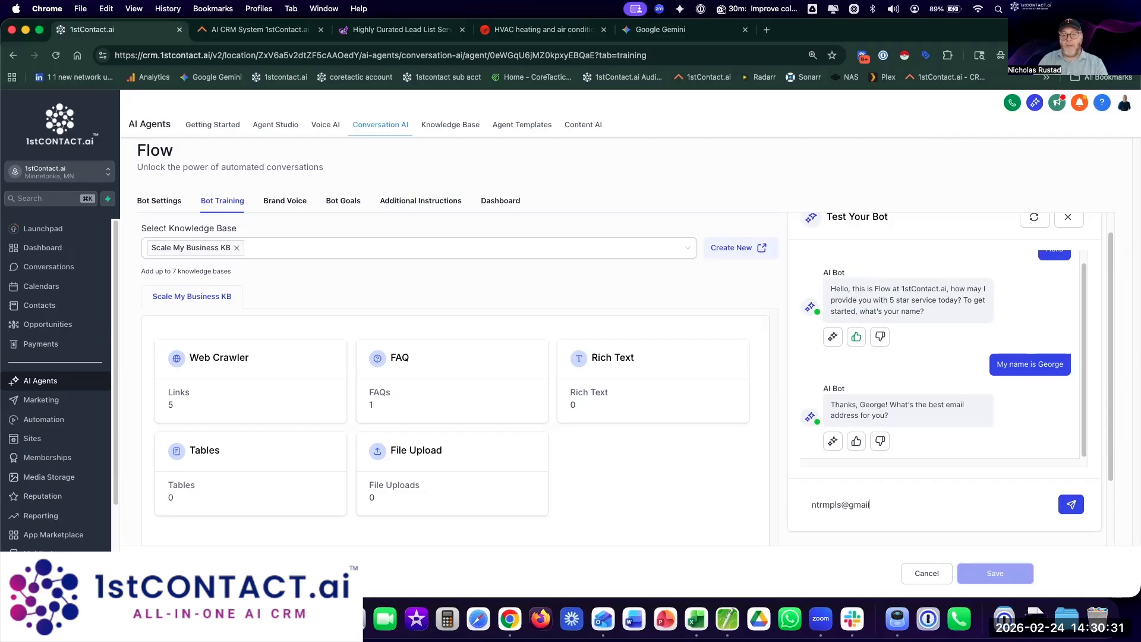
key(Return)
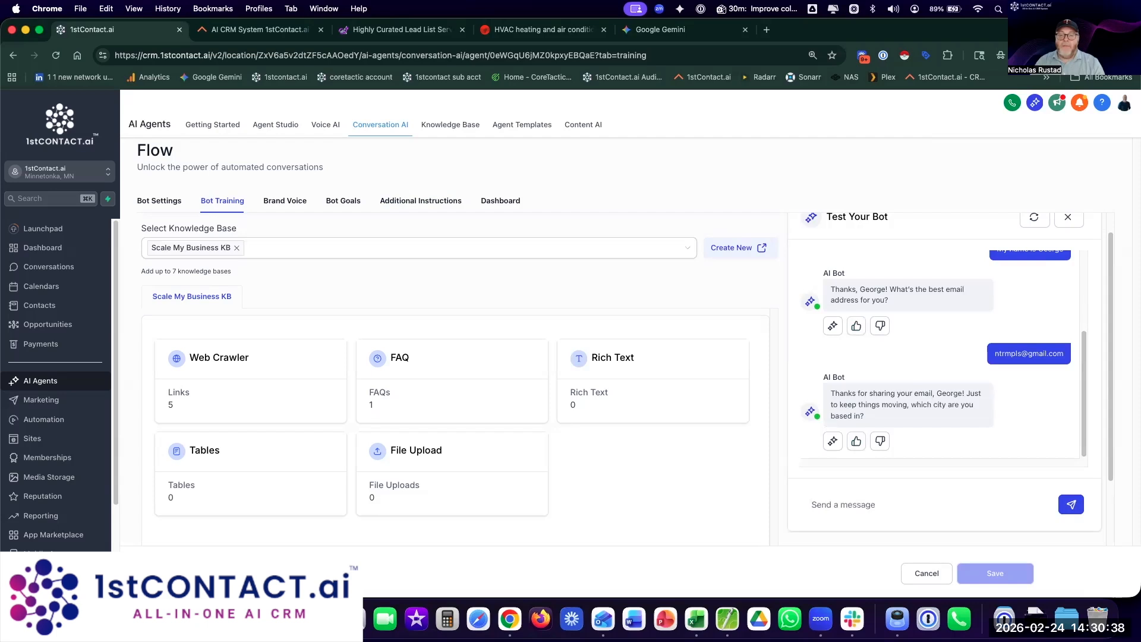
text(Minnetonka, MN)
key(Return)
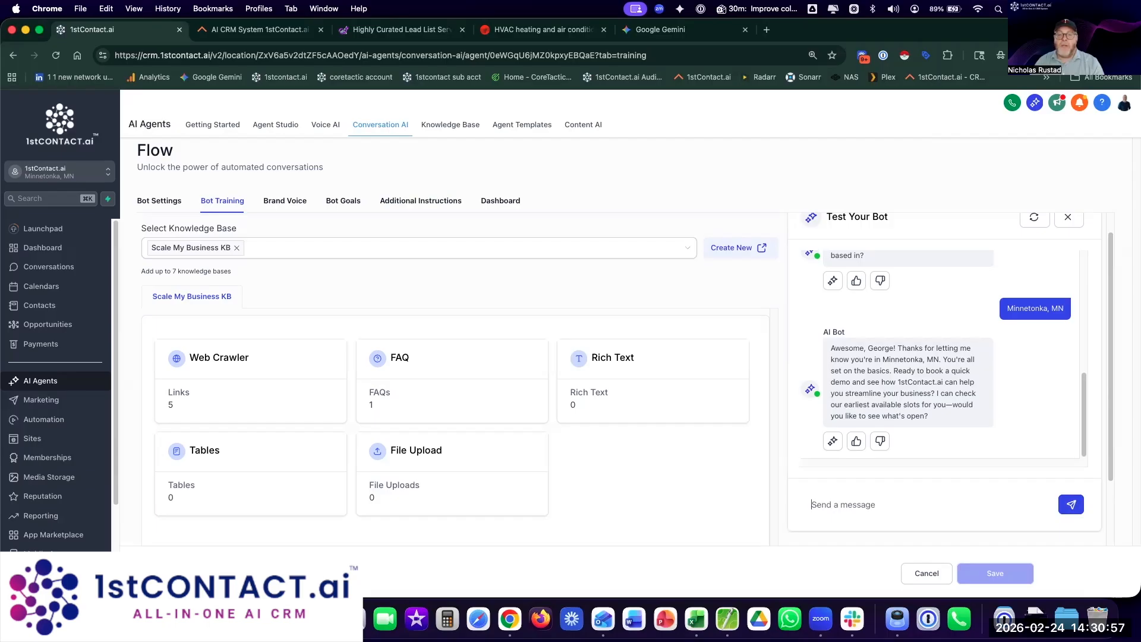
Step: Accept the demo with 'Yes, that would be great' and ask 'But, what about scale data? Can you provide a lead list?'
text(Yes, that wouldb)
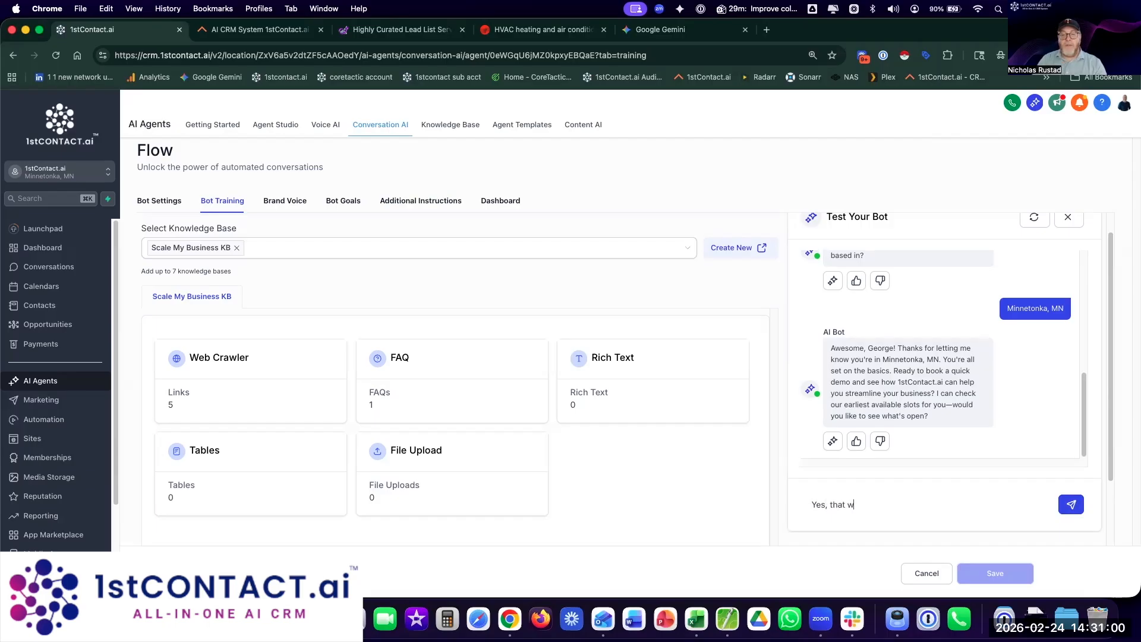
key(BackSpace)
text(be great)
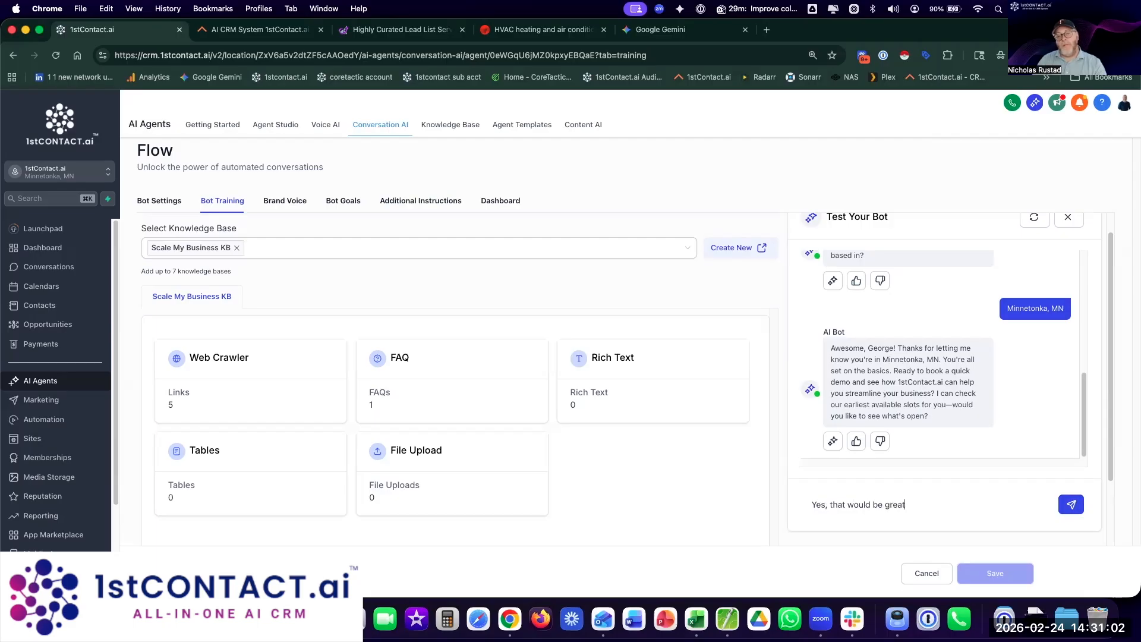
key(Return)
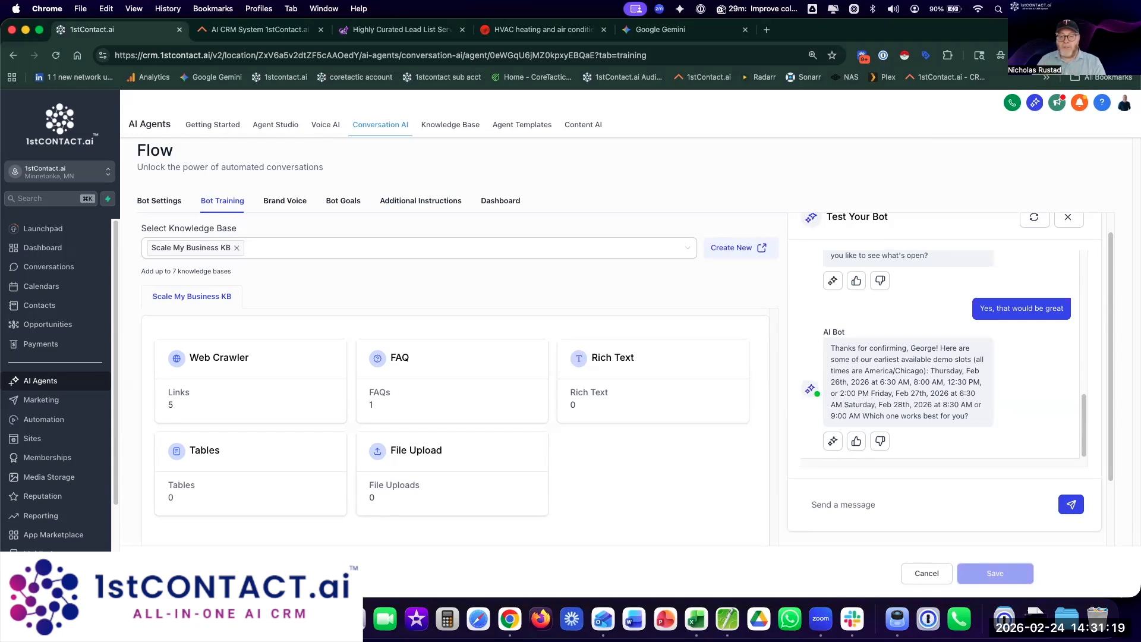
text(But, what about scale data? Can you provide a lead list?)
key(Return)
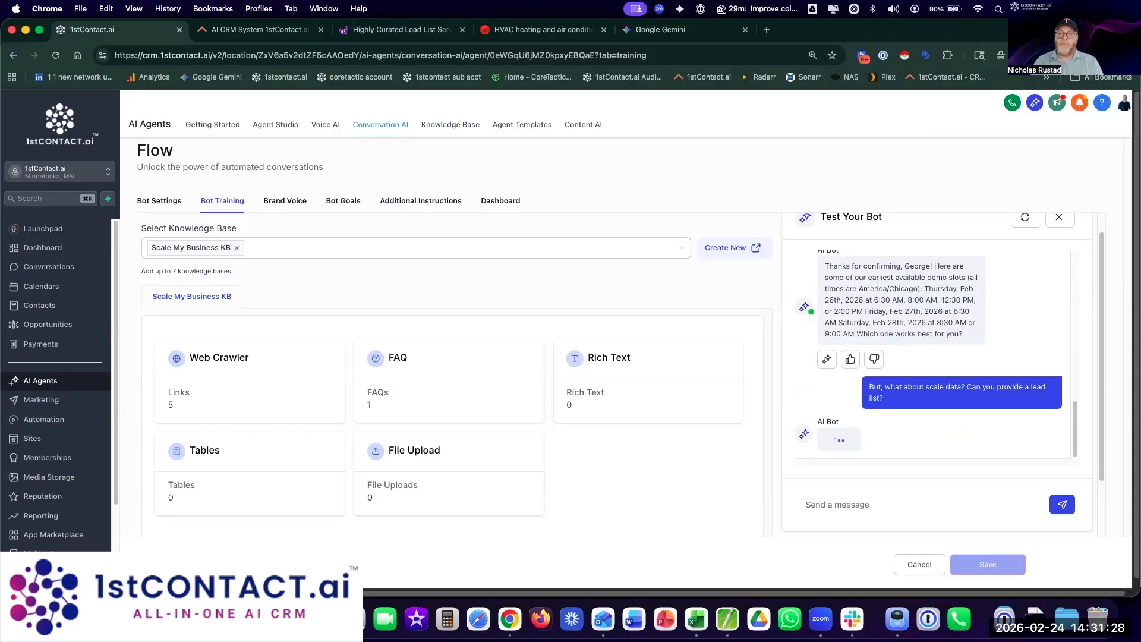
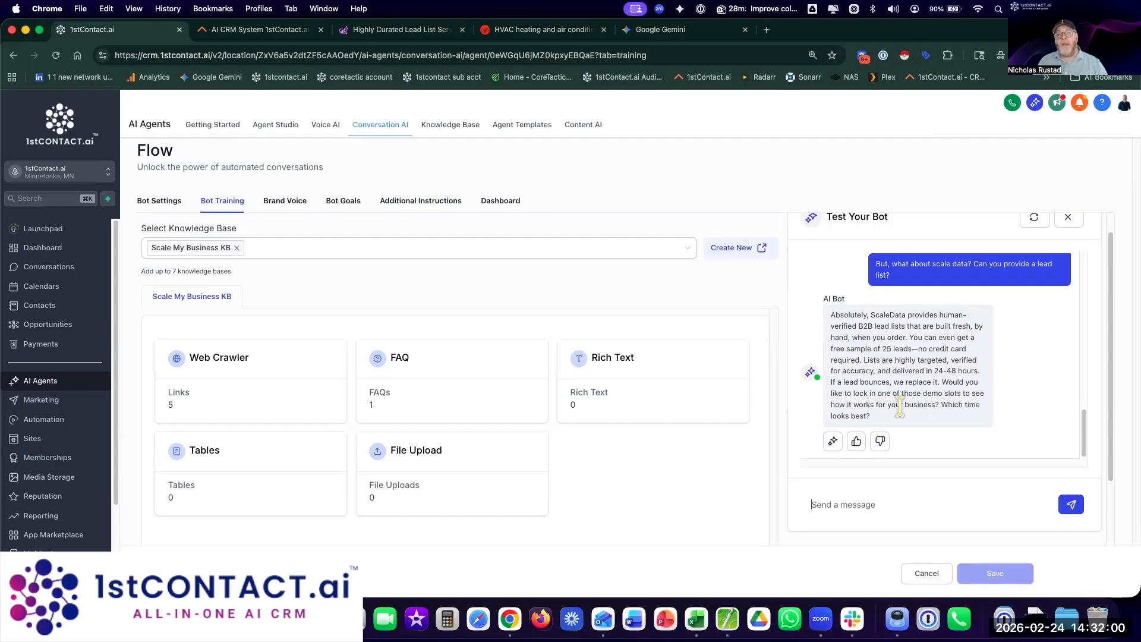
Step: Give thumbs-up ratings to the bot's lead-list reply and the earlier reply
click(857, 442)
scroll(886, 380, up, 3)
click(856, 389)
scroll(903, 410, down, 5)
Step: Ask the bot 'What is the color of the sky?'
click(870, 505)
text(What is the color)
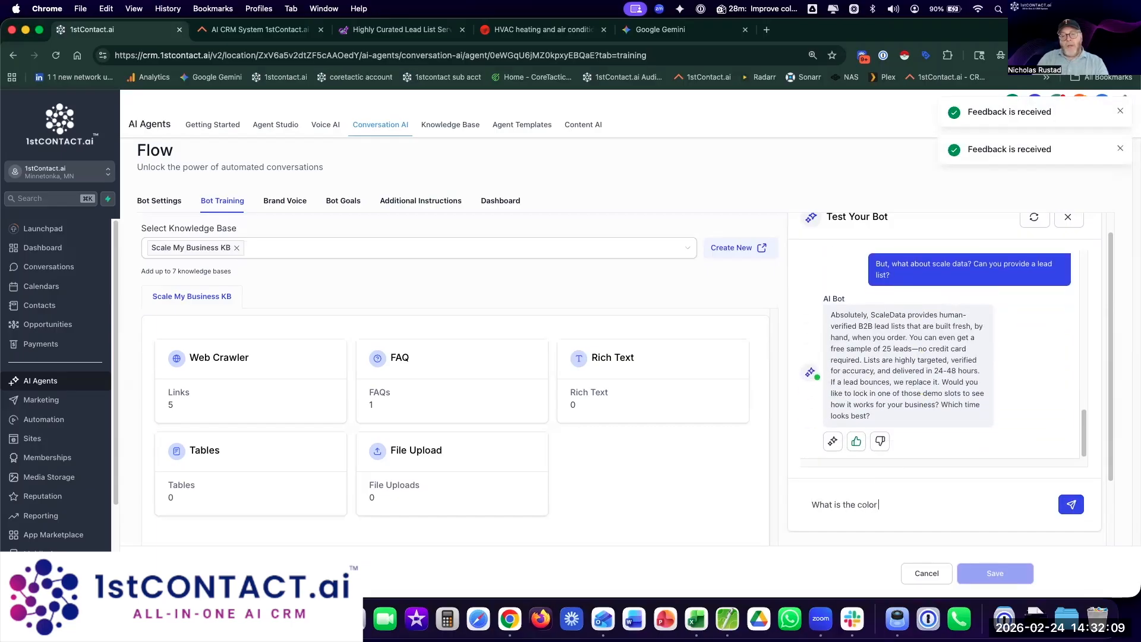
text( of the sky?)
key(Return)
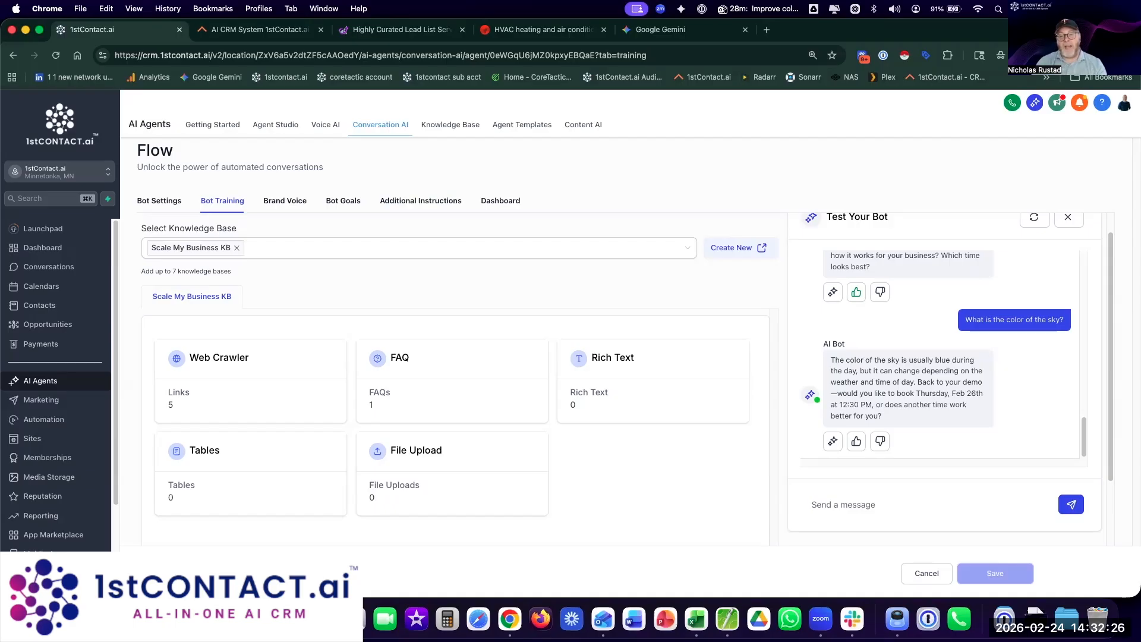
Step: Reply 'Yes, that time works' and rate the Thursday, Feb 26th booking confirmation positively
text(Y)
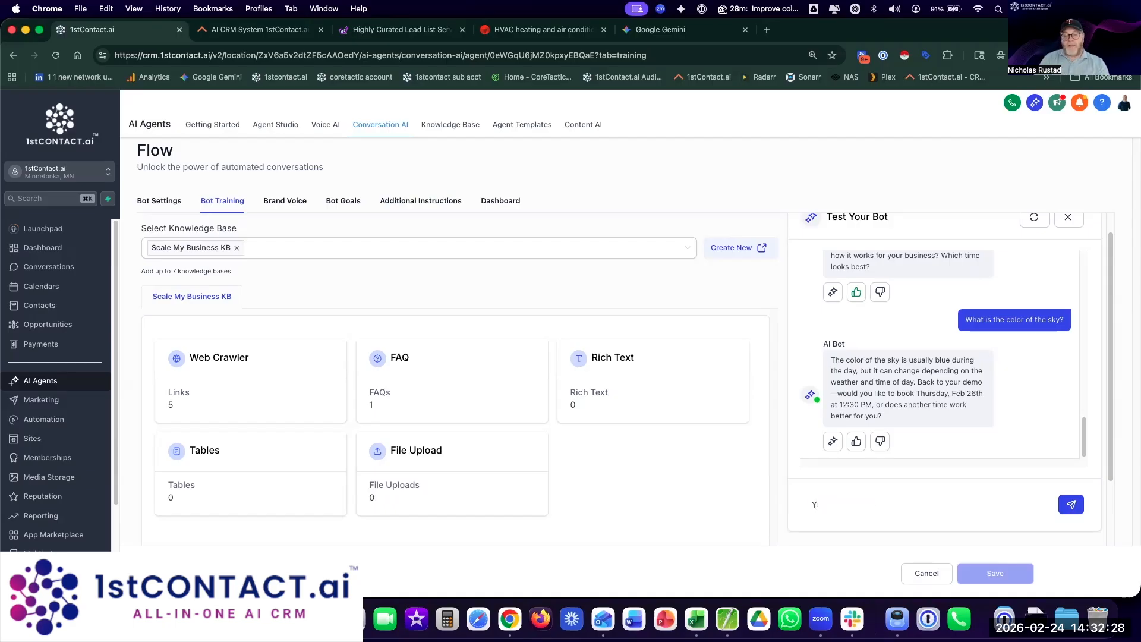
text(es, that time works)
key(Return)
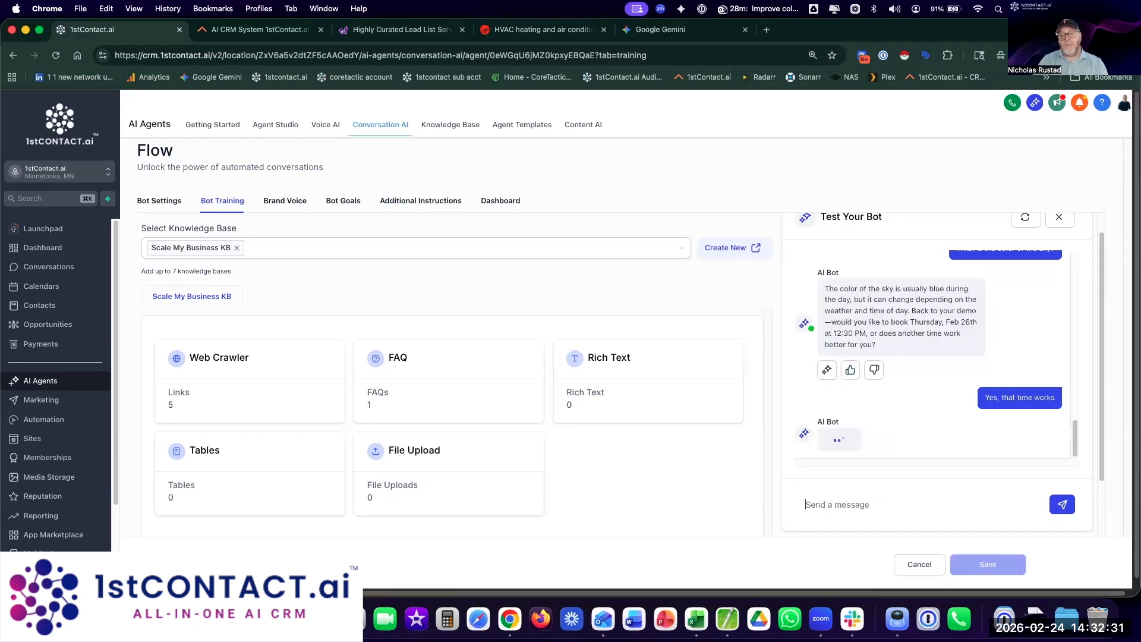
click(852, 371)
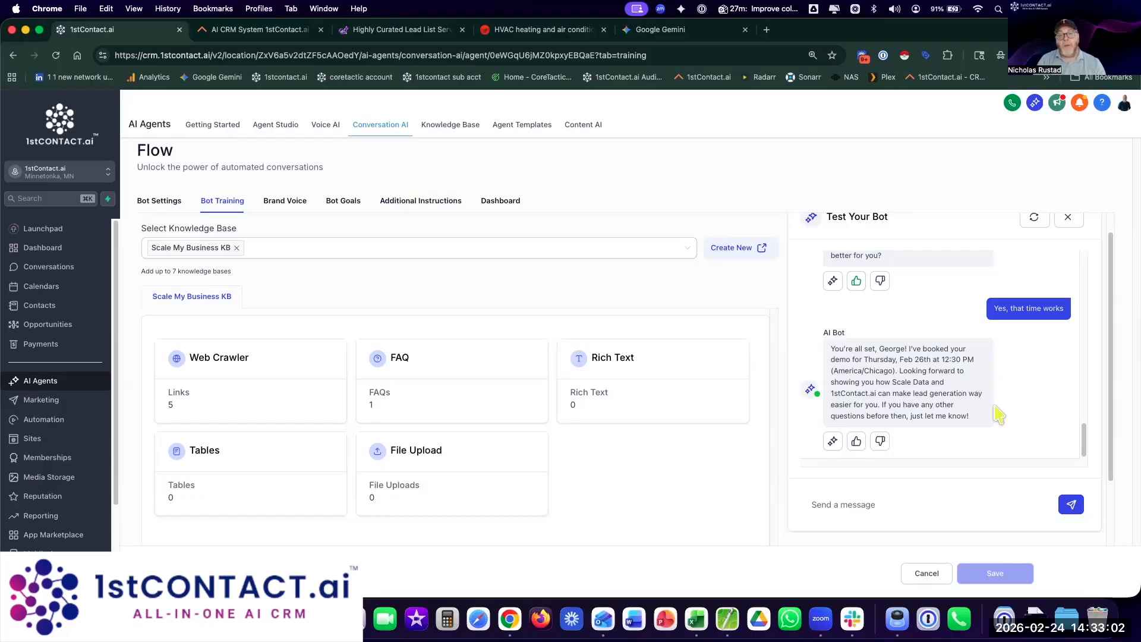
click(856, 440)
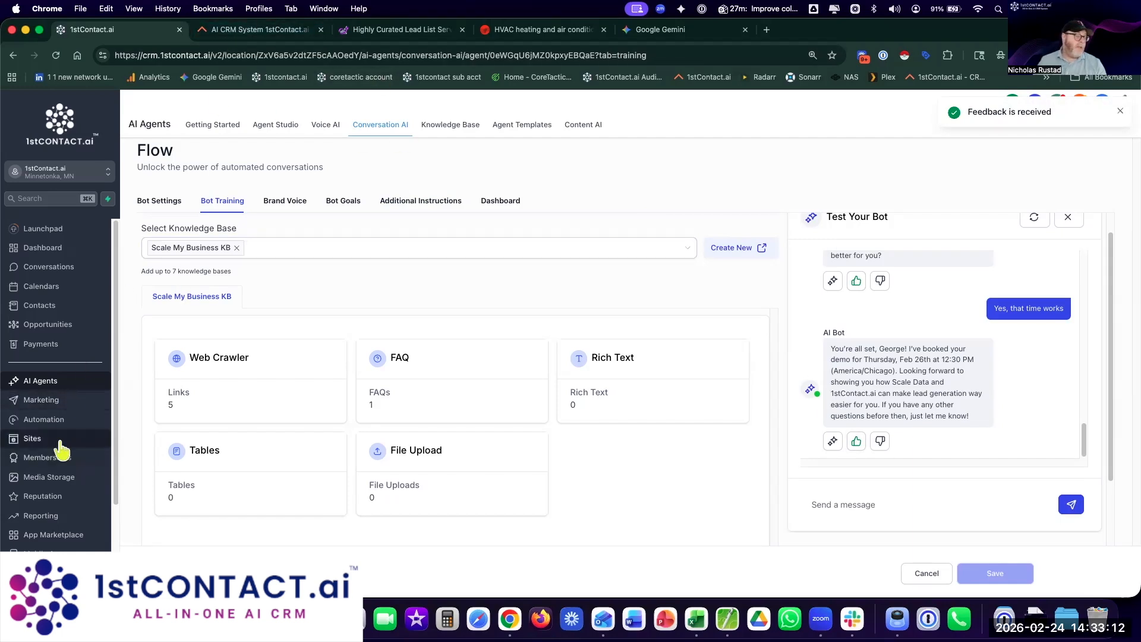
Step: Check the second page of funnels, then open the Flow agent from the Conversation AI Agents List
click(36, 438)
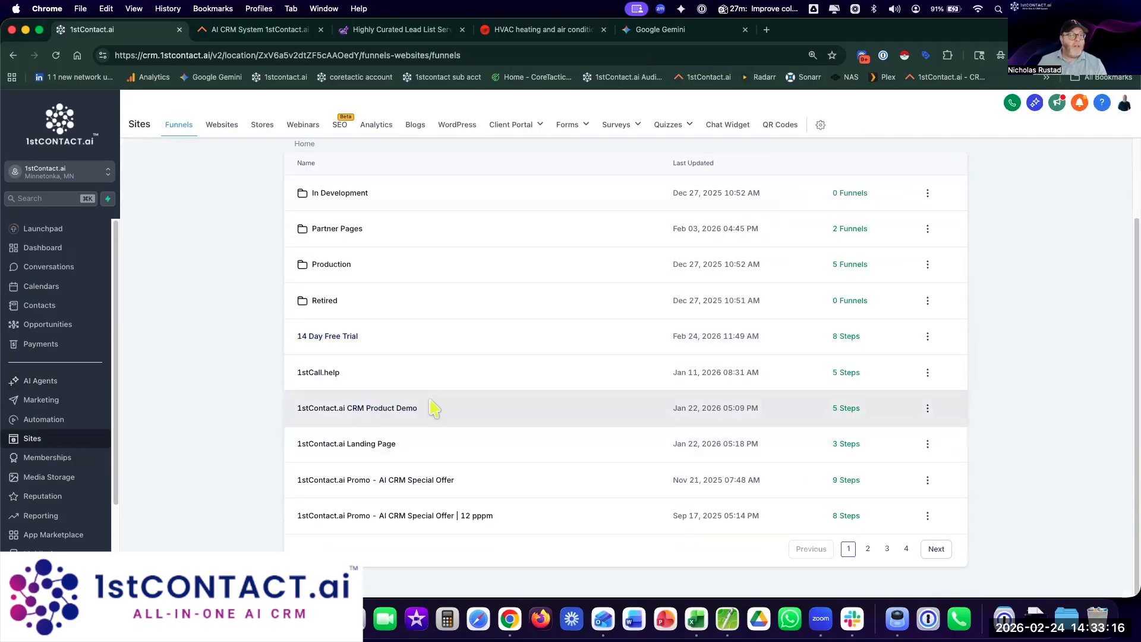
click(868, 549)
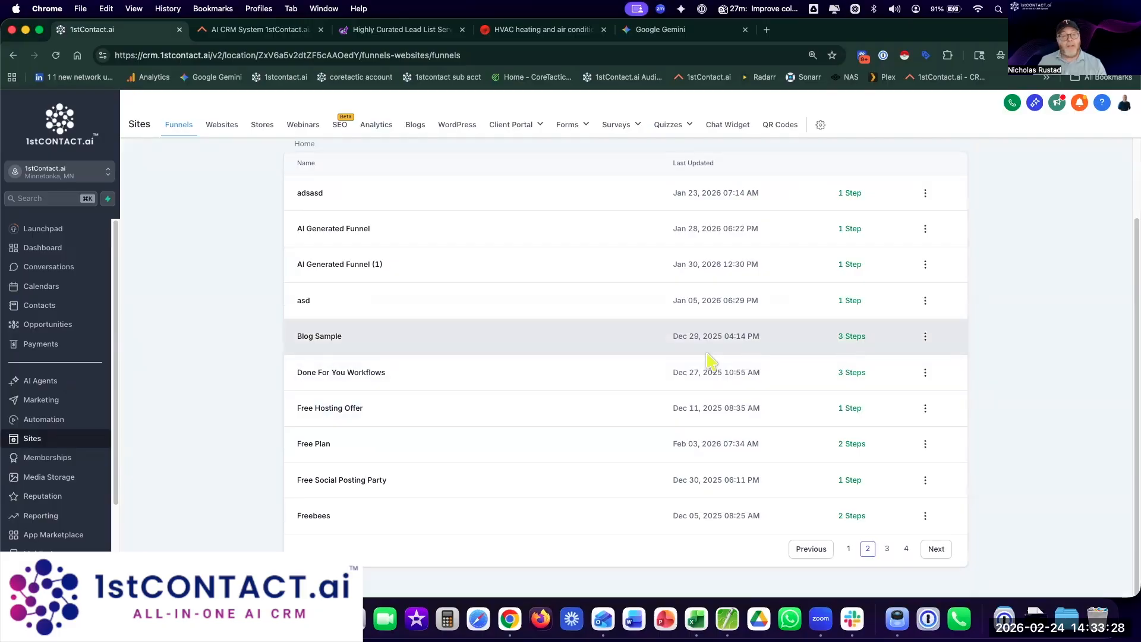
click(40, 382)
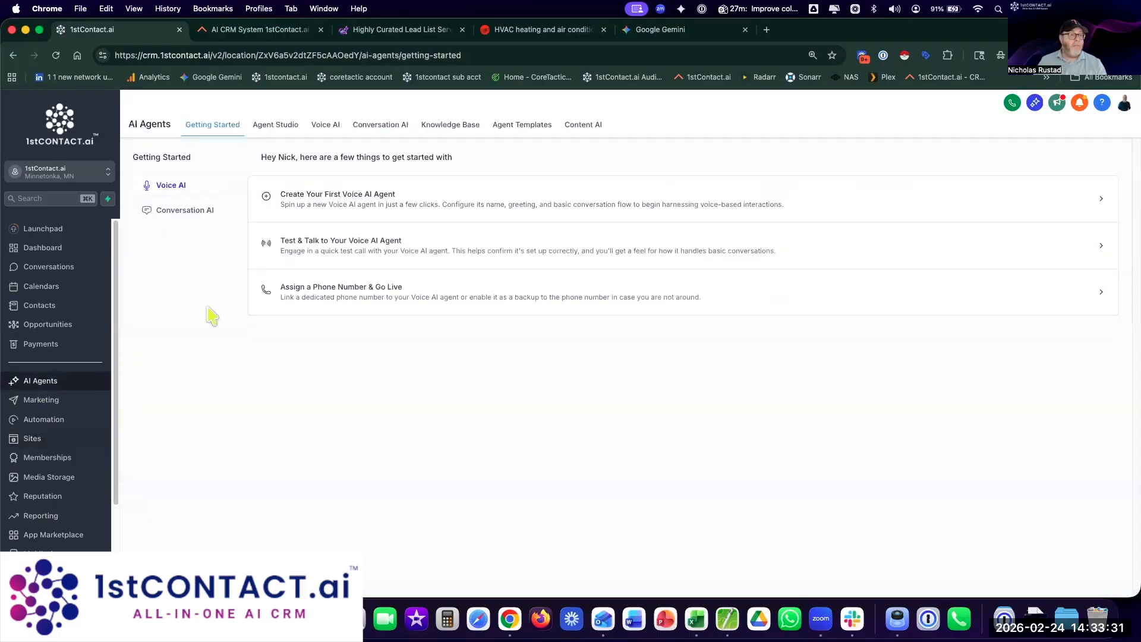
click(365, 126)
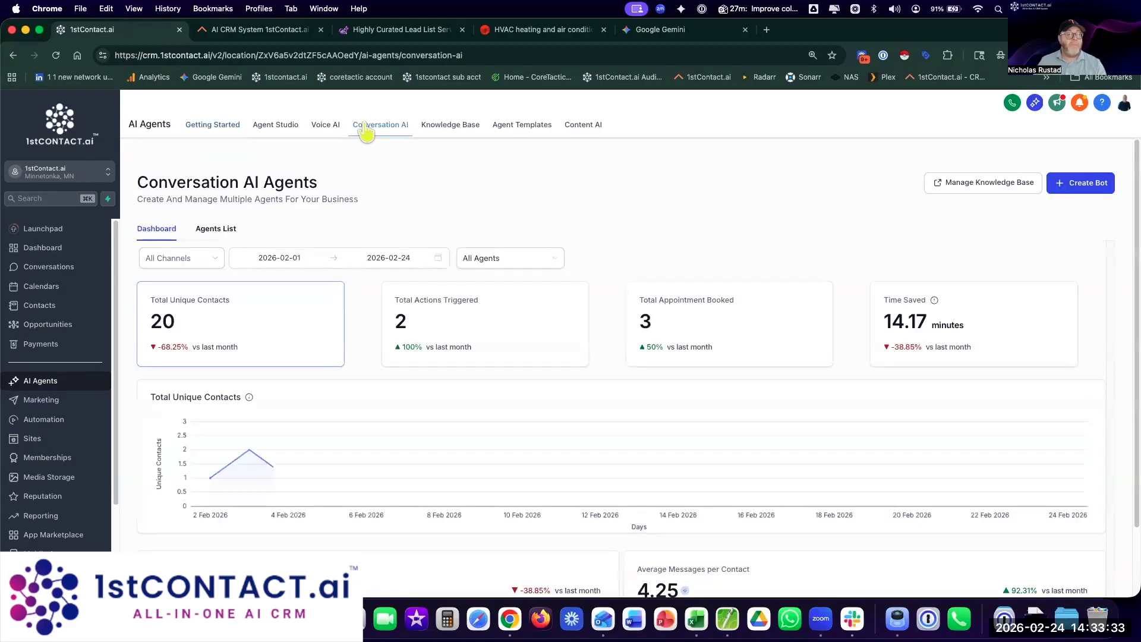
click(216, 229)
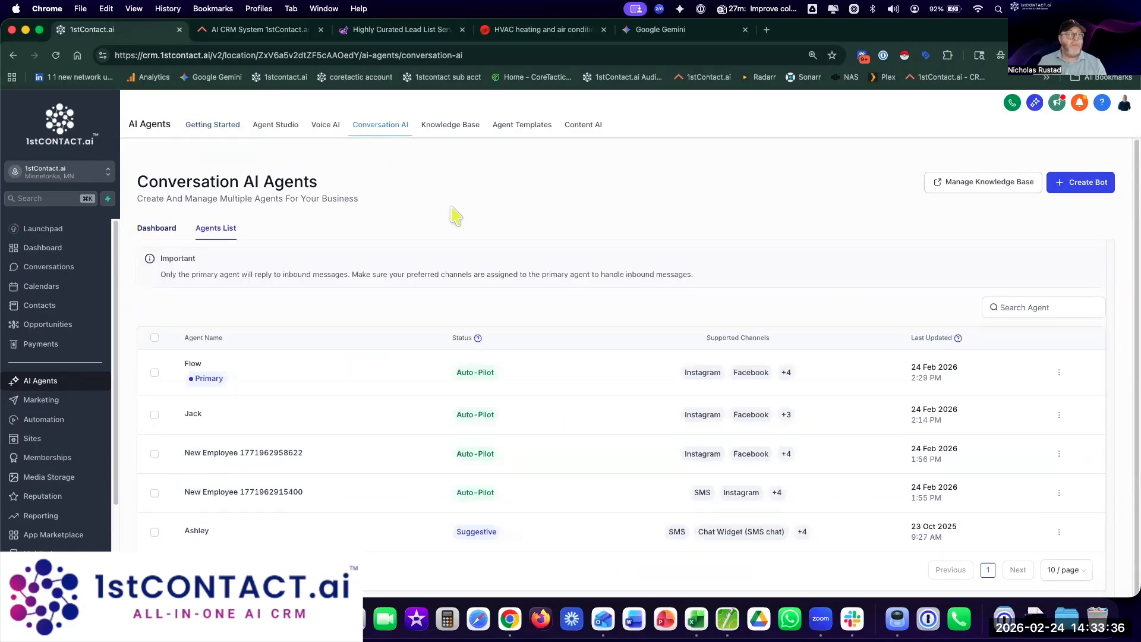
click(196, 363)
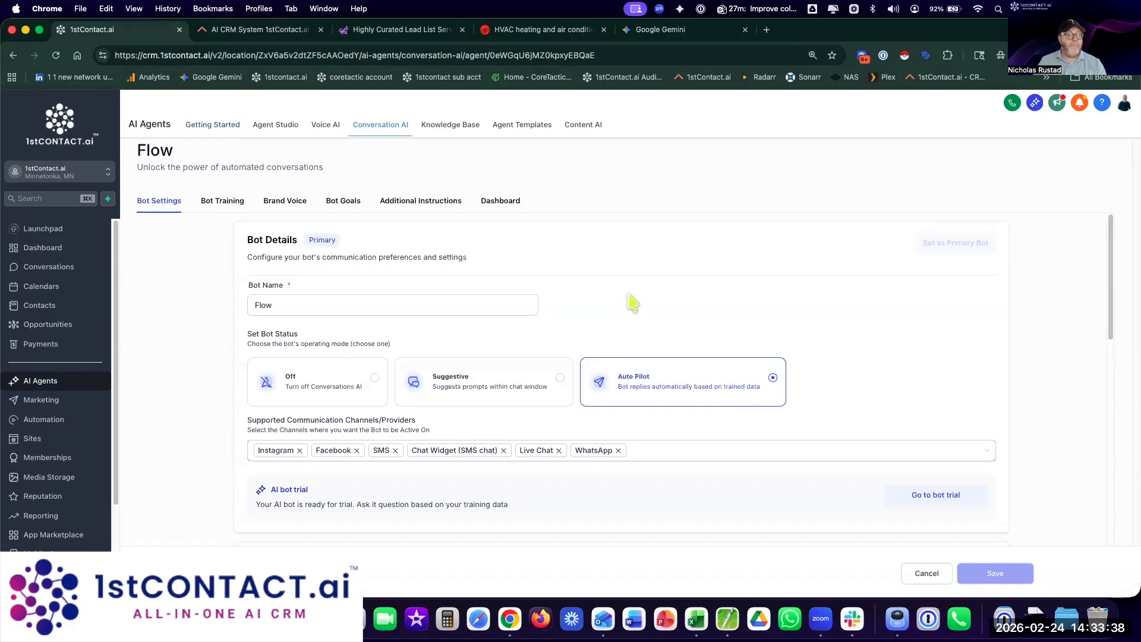
Step: Look over the Flow agent's Bot Training settings, then move to Bot Goals
scroll(648, 417, down, 5)
scroll(648, 419, down, 4)
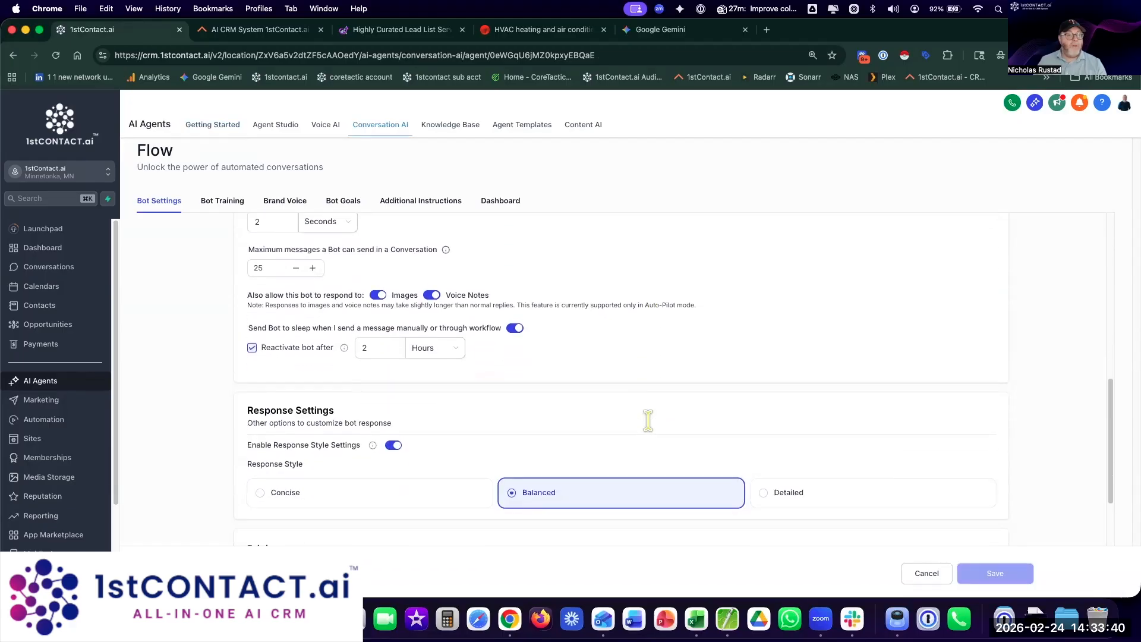
scroll(649, 422, up, 1)
scroll(649, 422, down, 2)
scroll(649, 422, up, 1)
scroll(581, 409, up, 10)
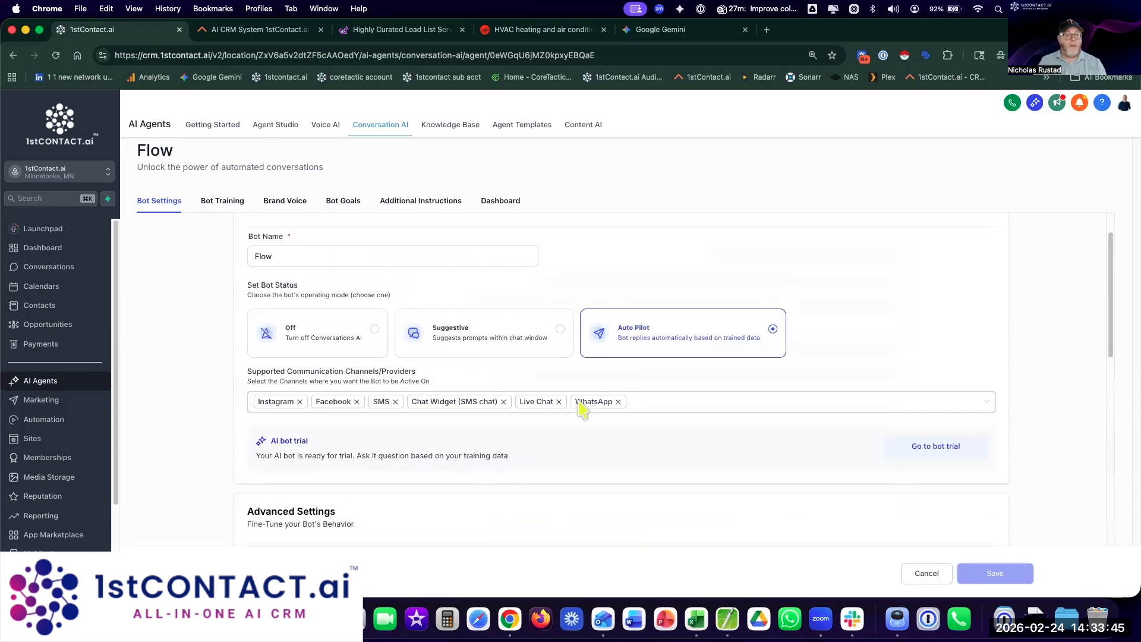
click(221, 201)
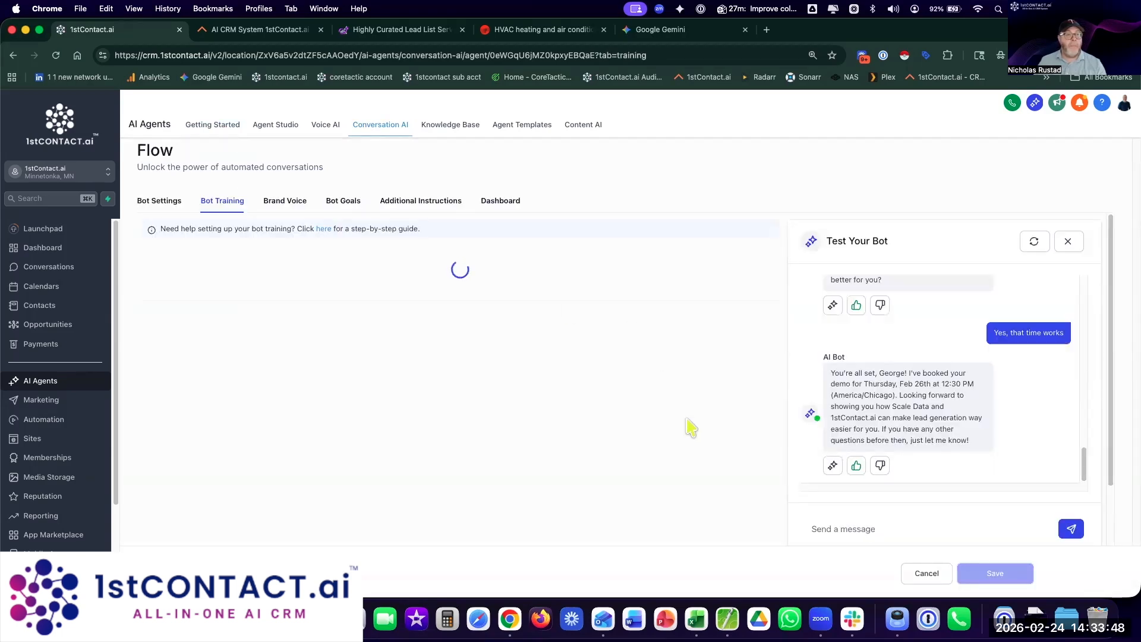
scroll(701, 402, down, 3)
scroll(702, 402, up, 3)
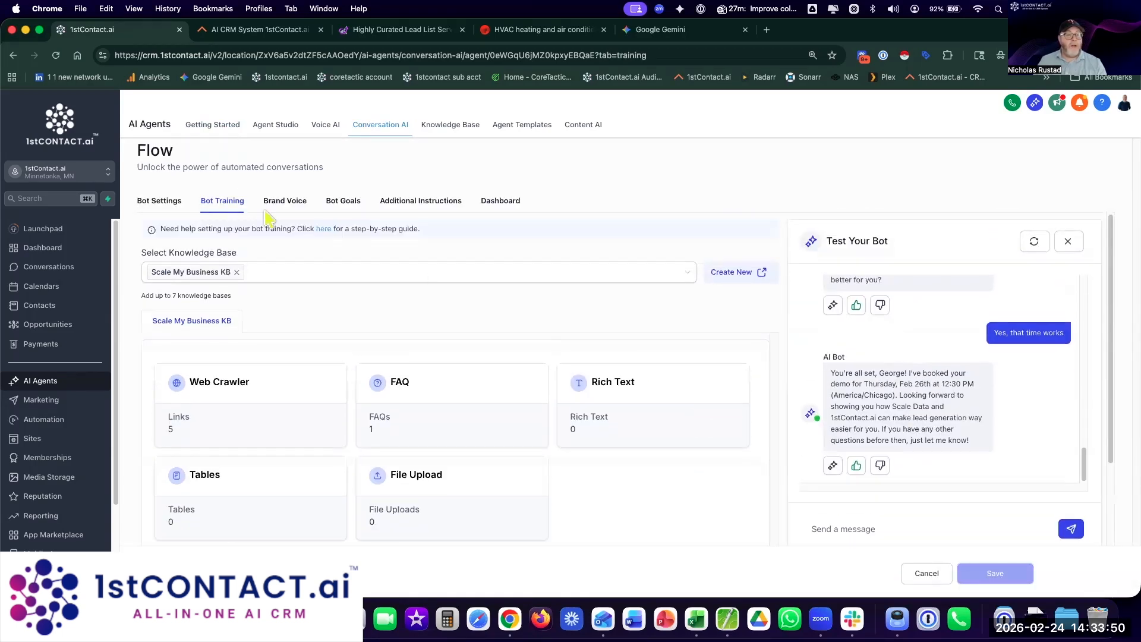
click(355, 205)
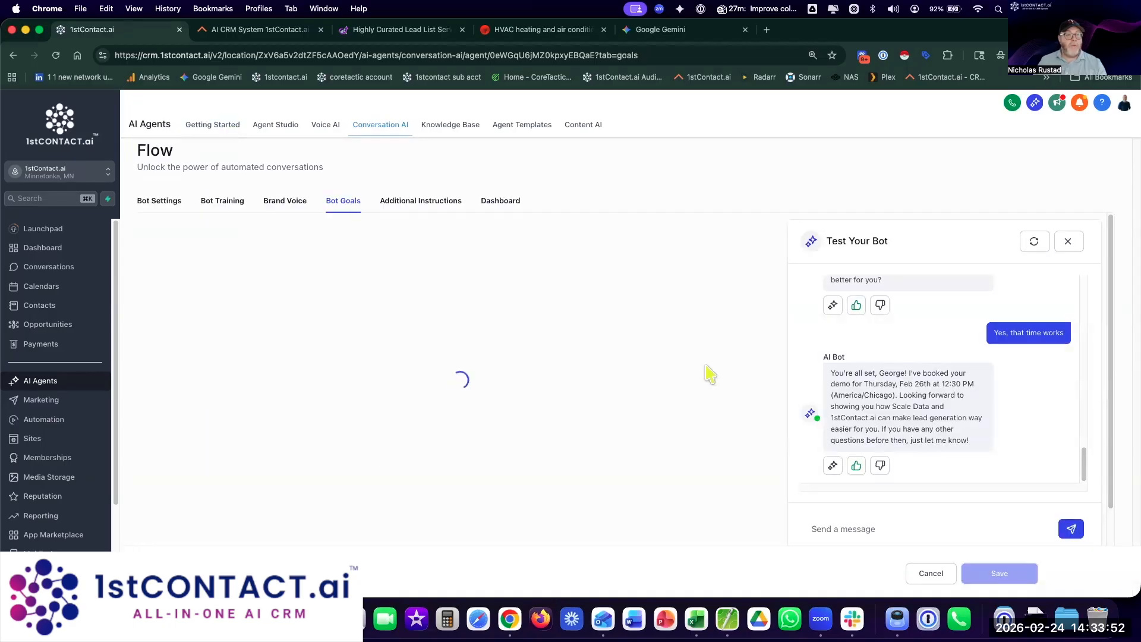
Step: Keep 1stContact.ai Demo as the Flow bot's booking calendar, then go to Calendars
scroll(758, 398, down, 6)
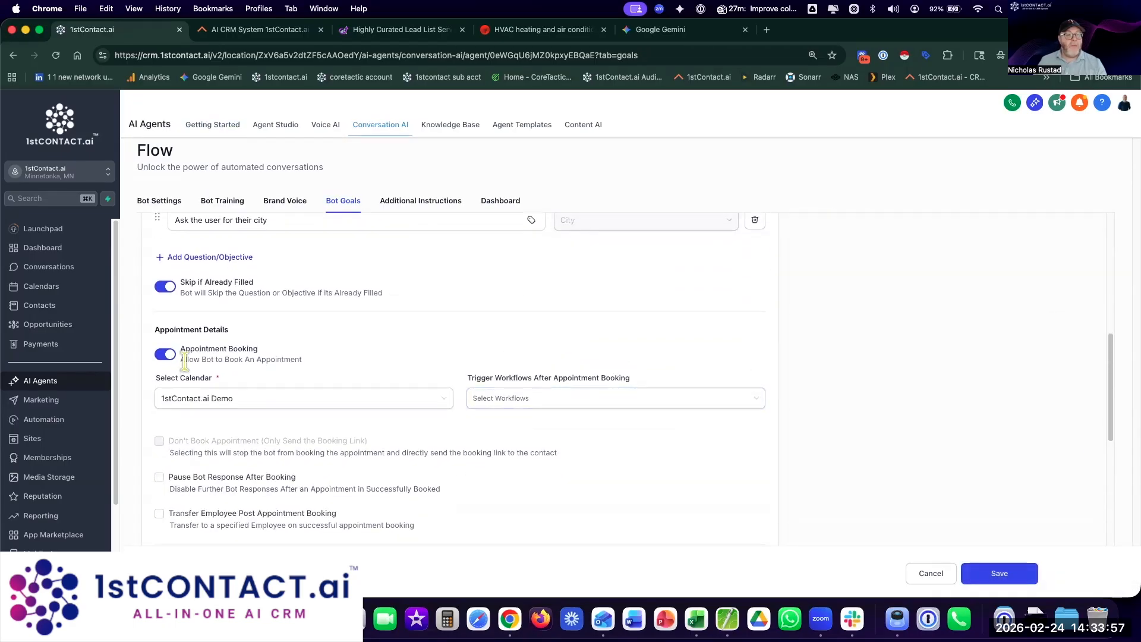
click(313, 401)
scroll(300, 499, down, 2)
scroll(300, 497, up, 2)
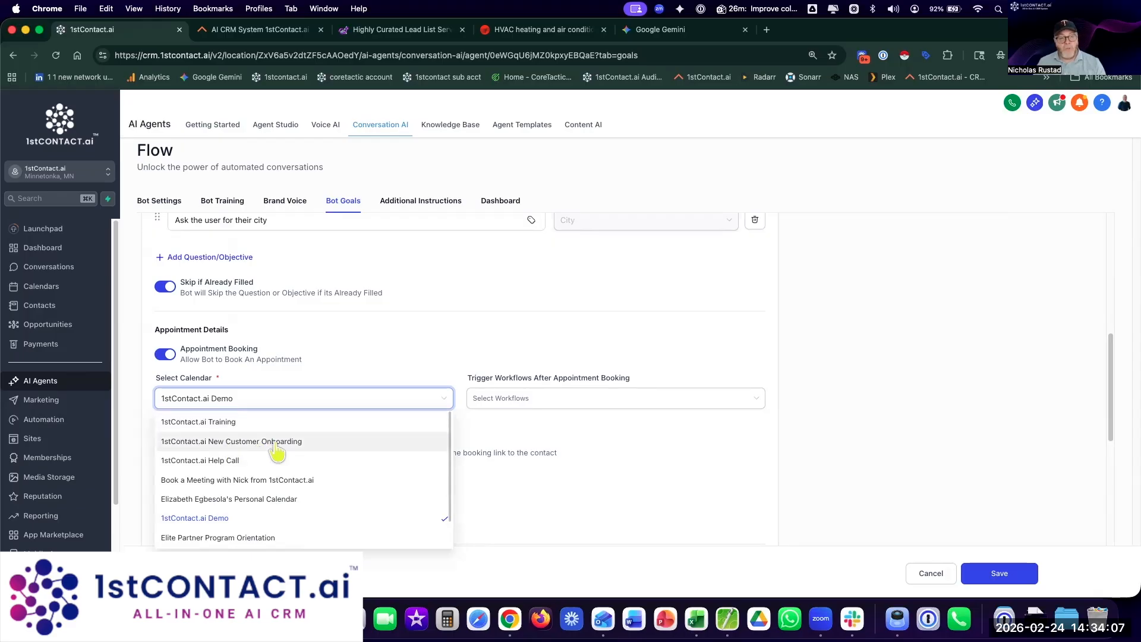
scroll(272, 462, down, 1)
scroll(272, 467, down, 1)
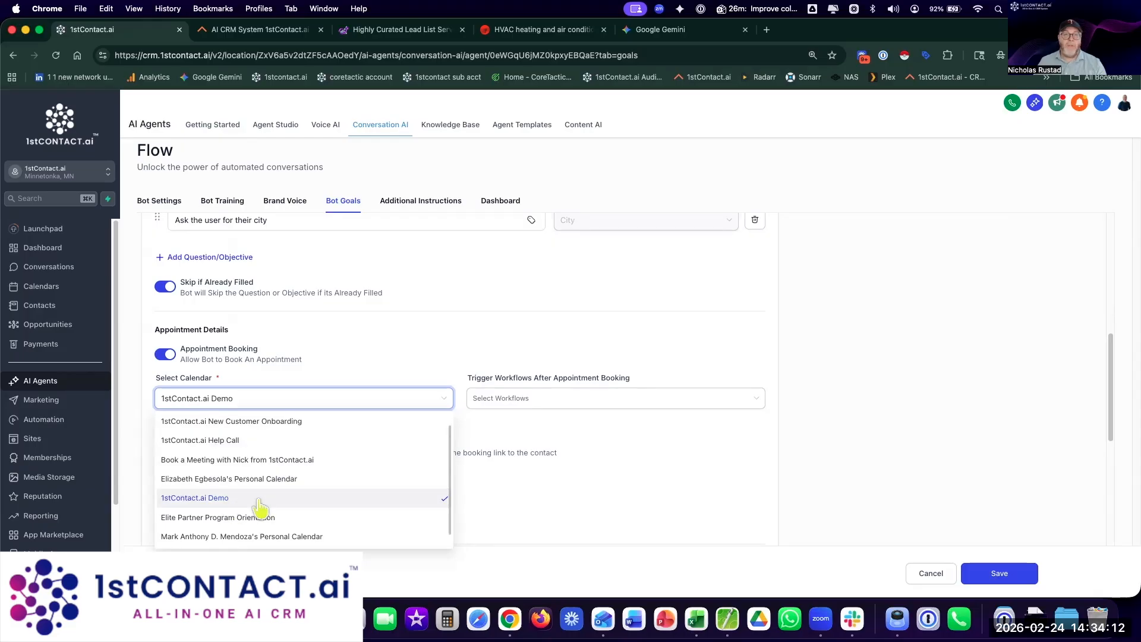
click(556, 508)
click(51, 291)
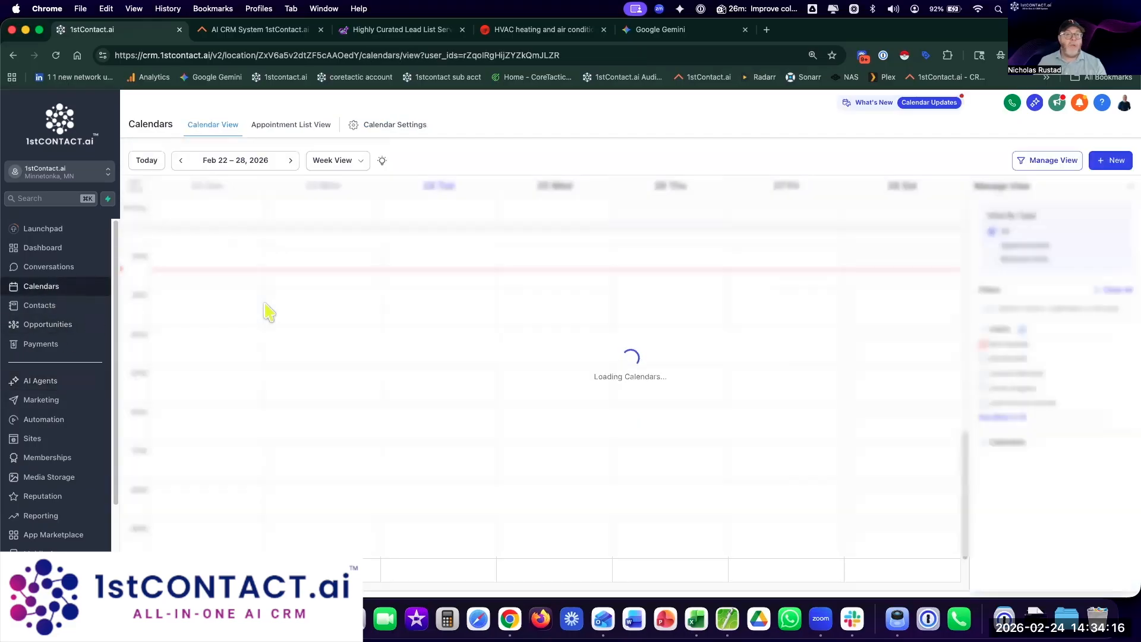
Step: In Calendar Settings, start editing the 1stContact.ai Demo calendar
click(399, 126)
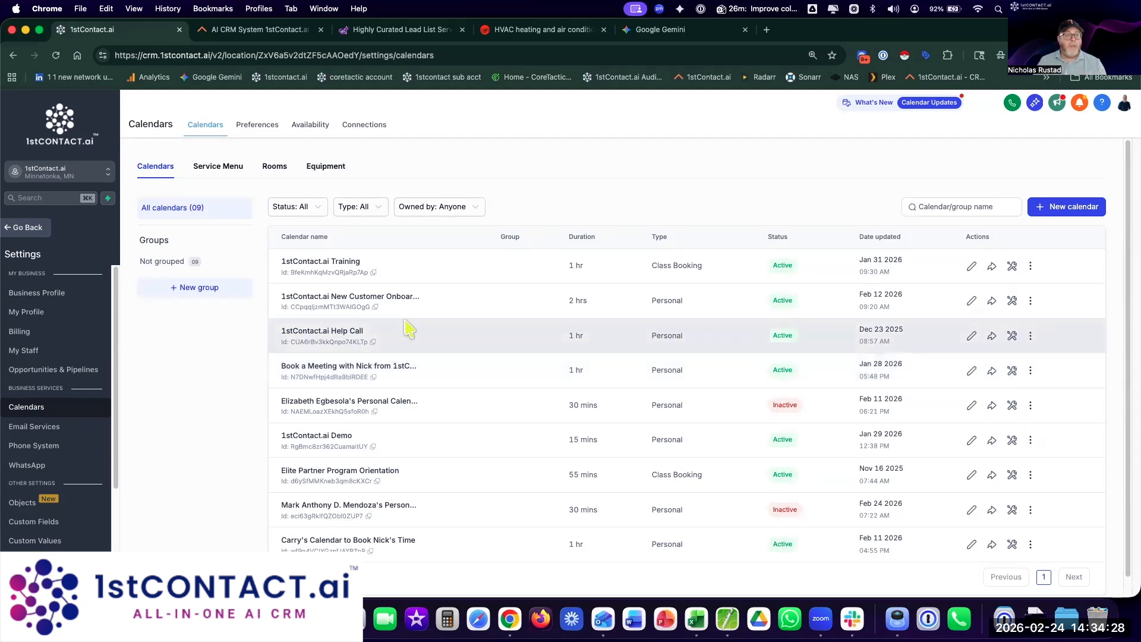
scroll(392, 333, down, 1)
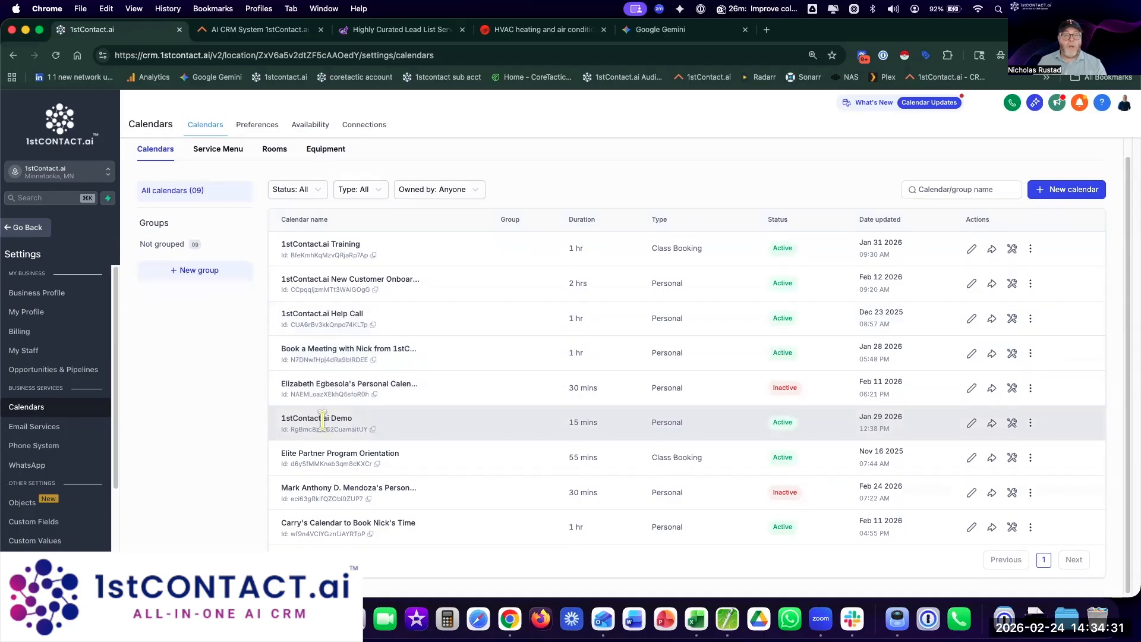
click(972, 423)
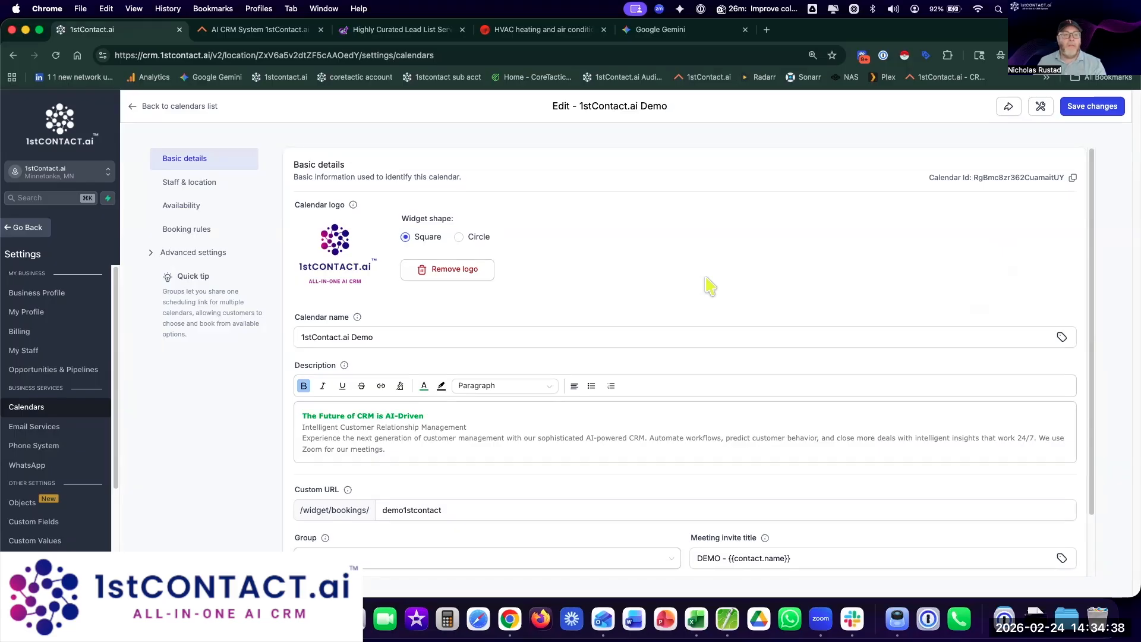
Step: Browse the Demo calendar's staff, availability and booking rules sections
scroll(652, 277, down, 2)
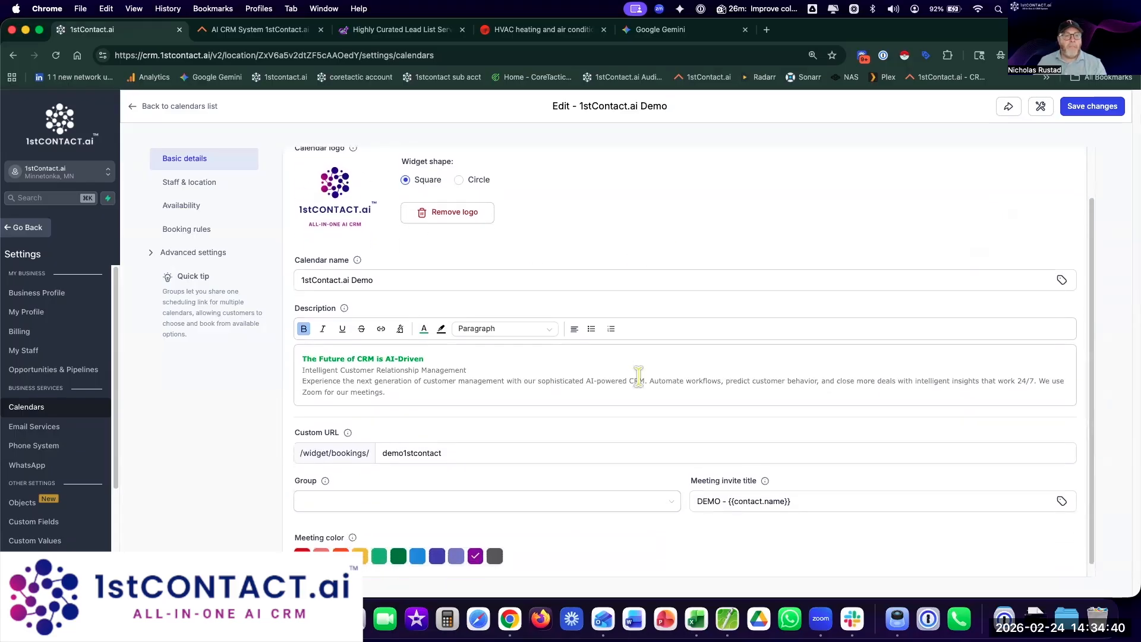
scroll(639, 376, down, 1)
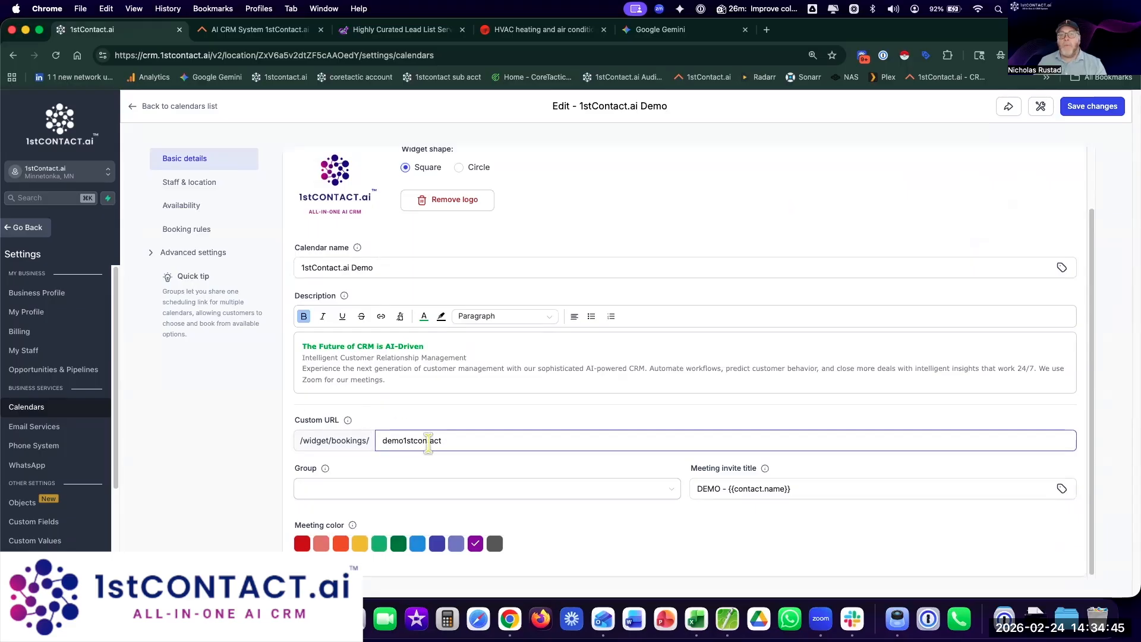
click(208, 187)
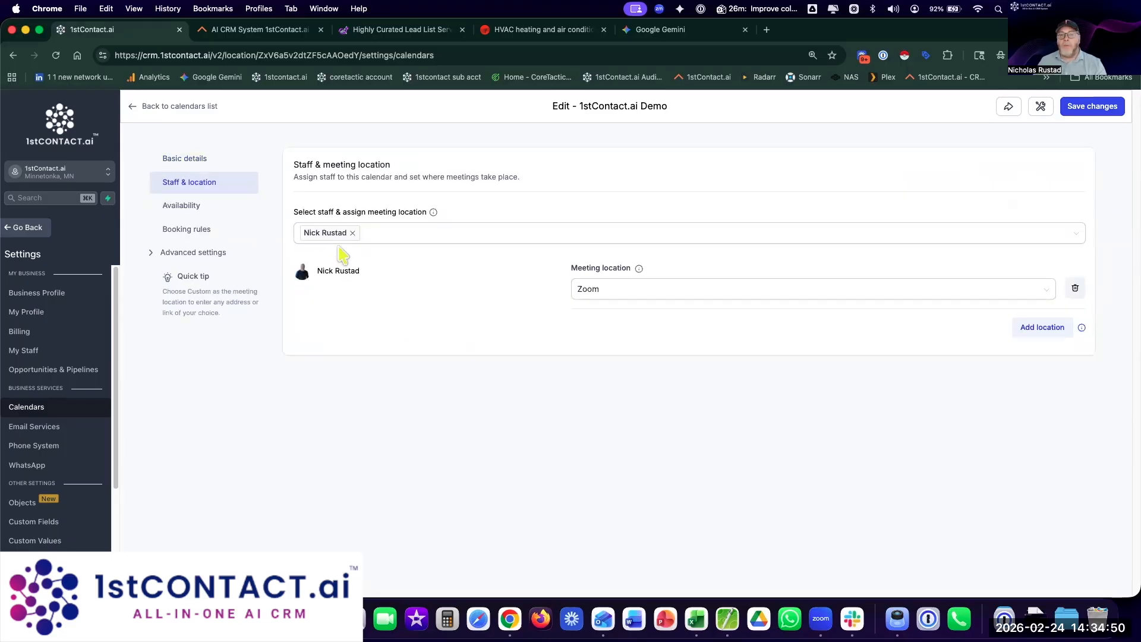
click(179, 207)
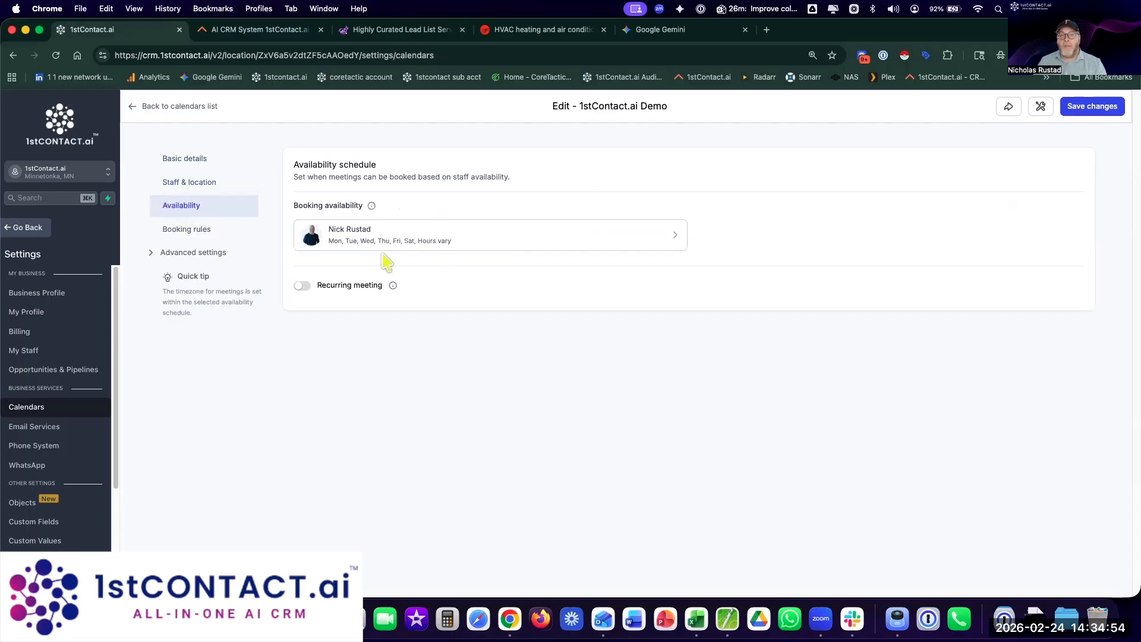
click(177, 232)
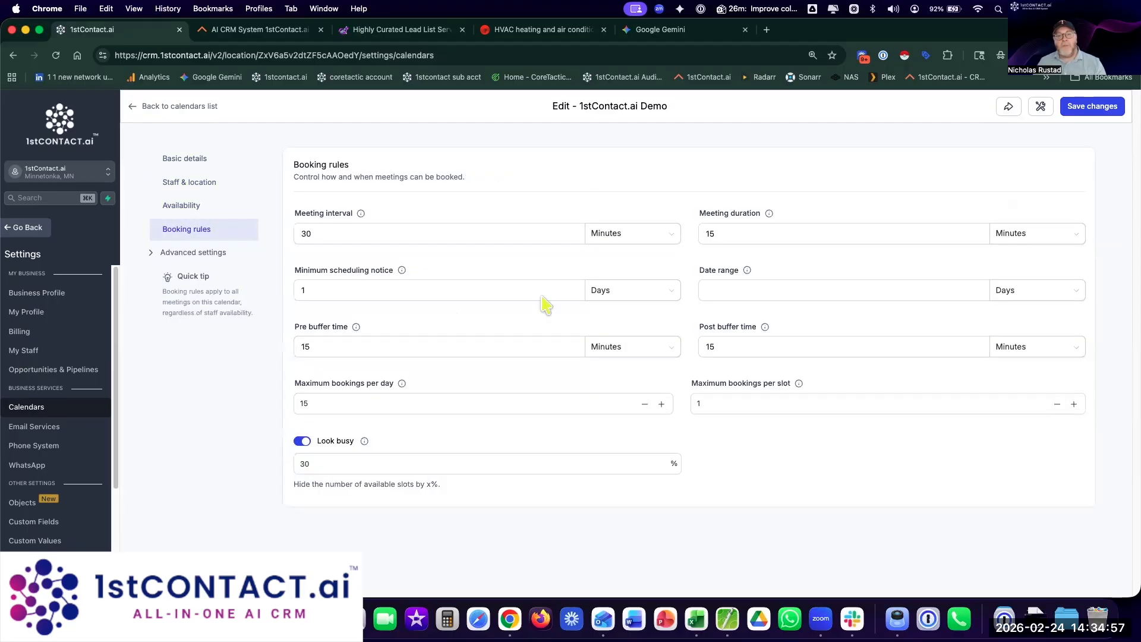
Step: Change the meeting duration from 15 to 20 minutes and review the remaining booking rules
drag(721, 233, 688, 232)
text(20)
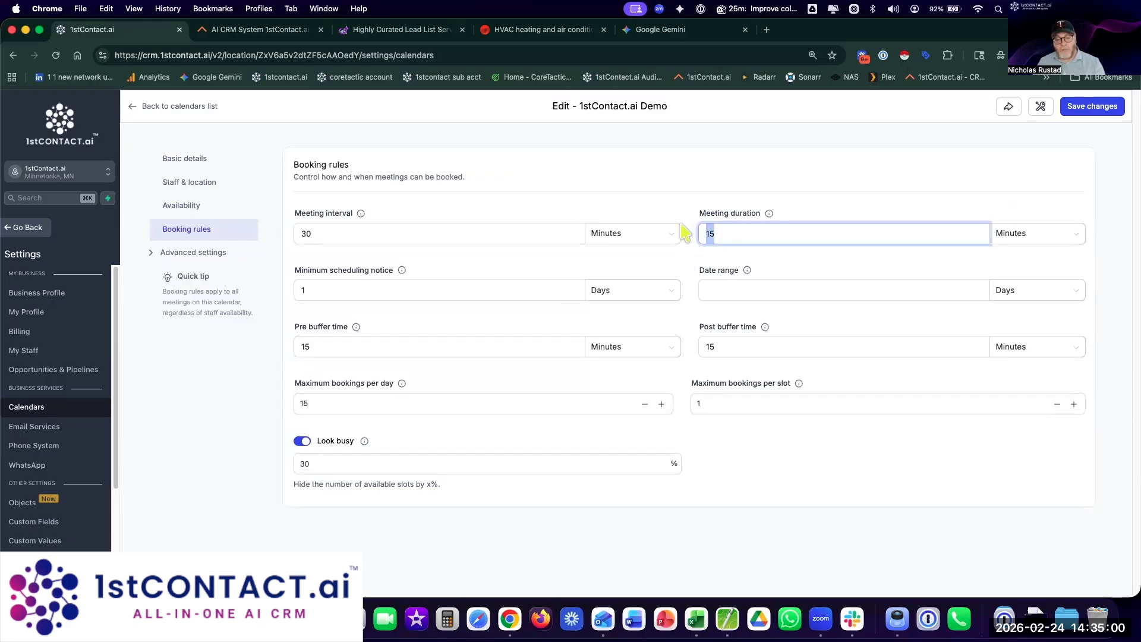
click(663, 189)
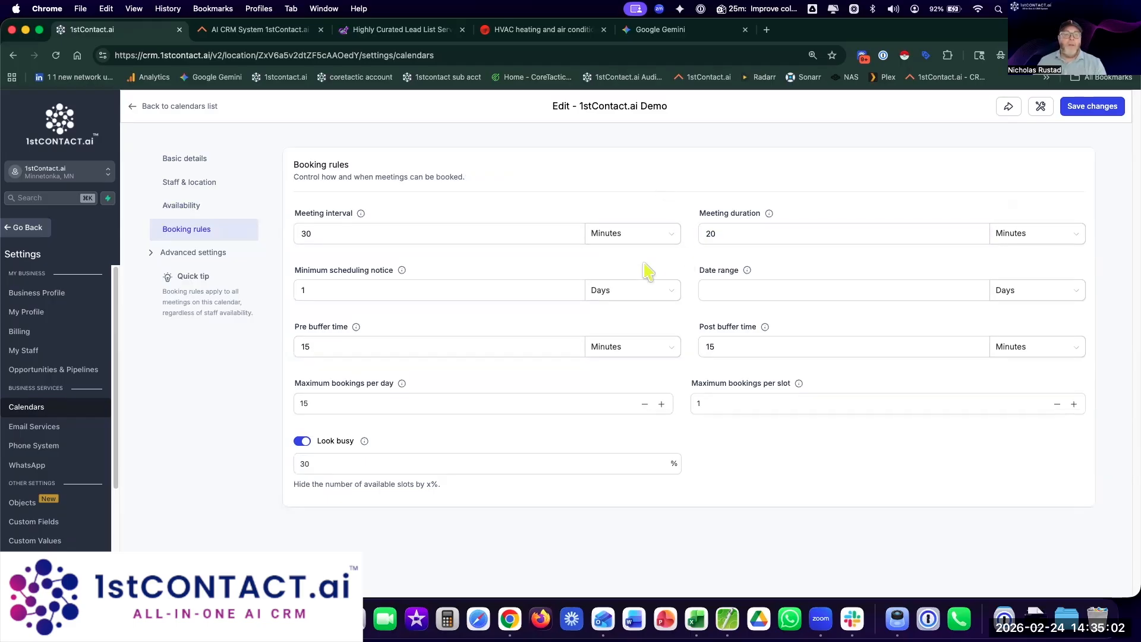
click(339, 289)
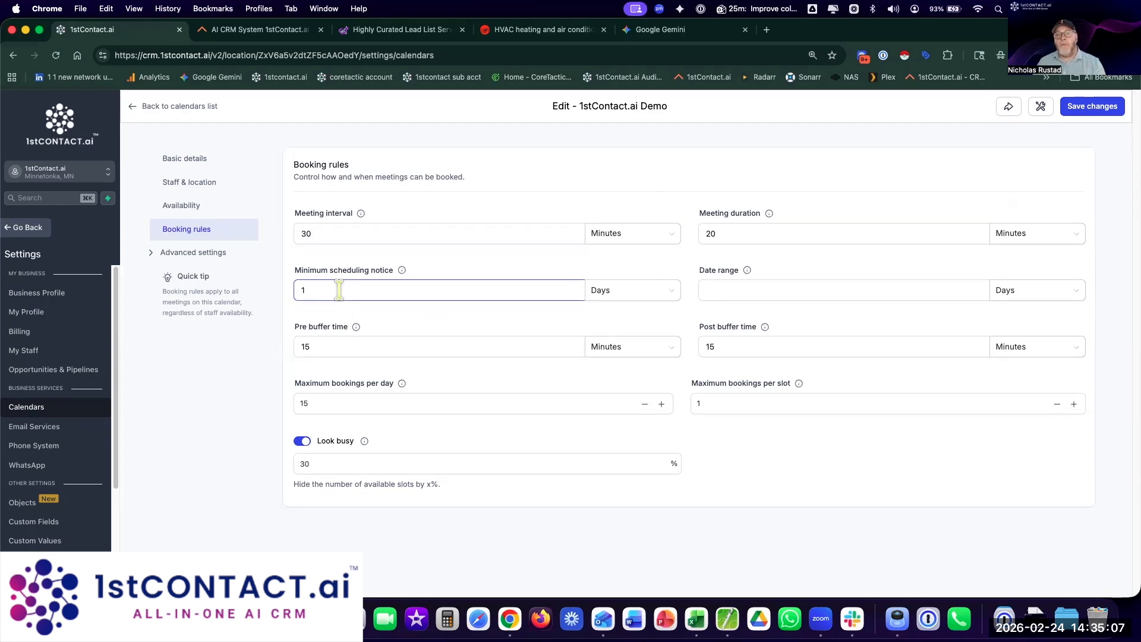
click(354, 346)
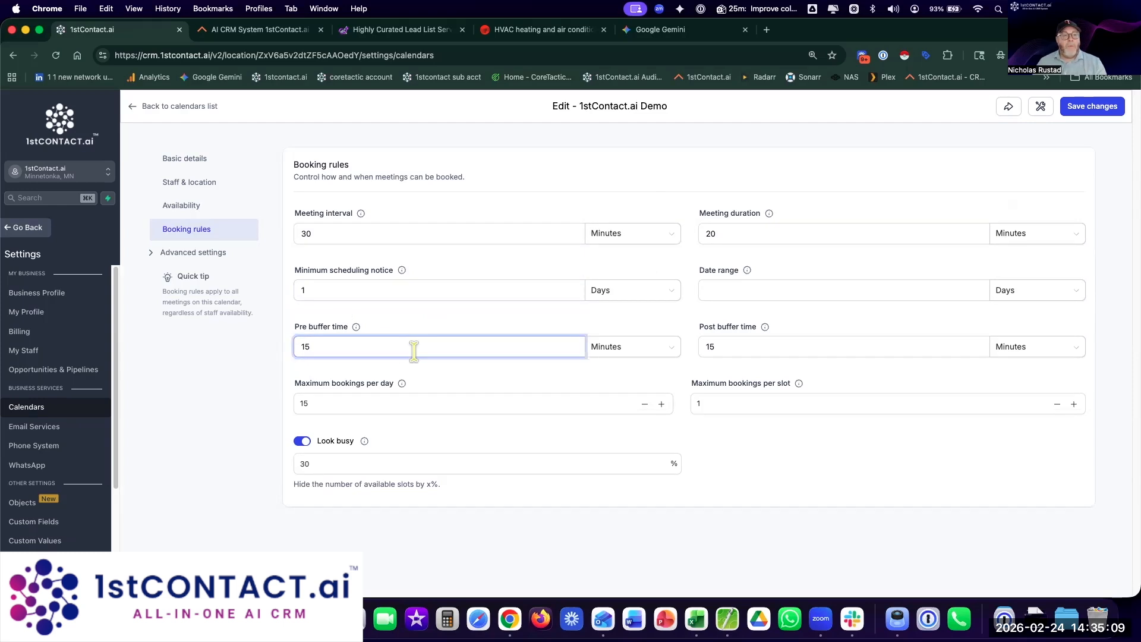
click(722, 351)
click(765, 407)
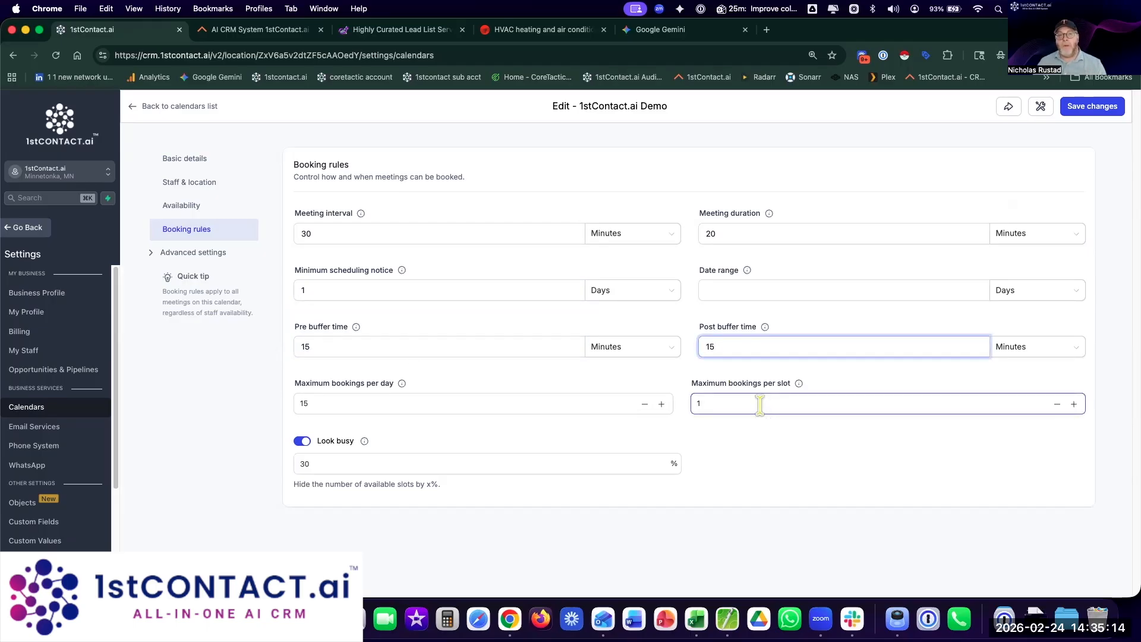
click(501, 404)
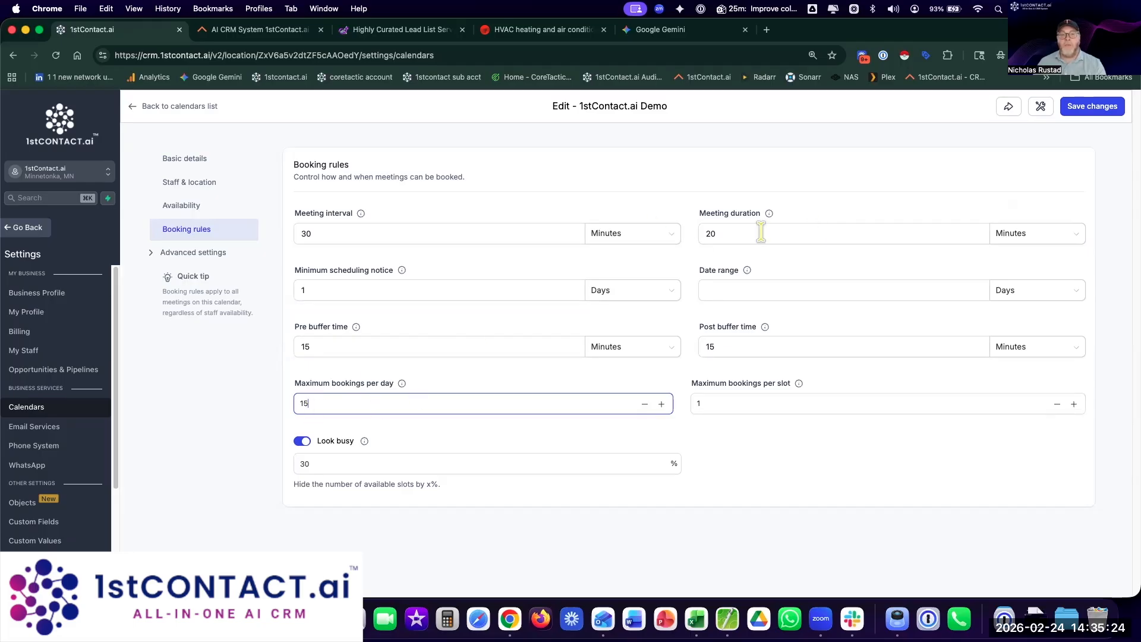
drag(729, 234, 688, 233)
drag(320, 404, 237, 390)
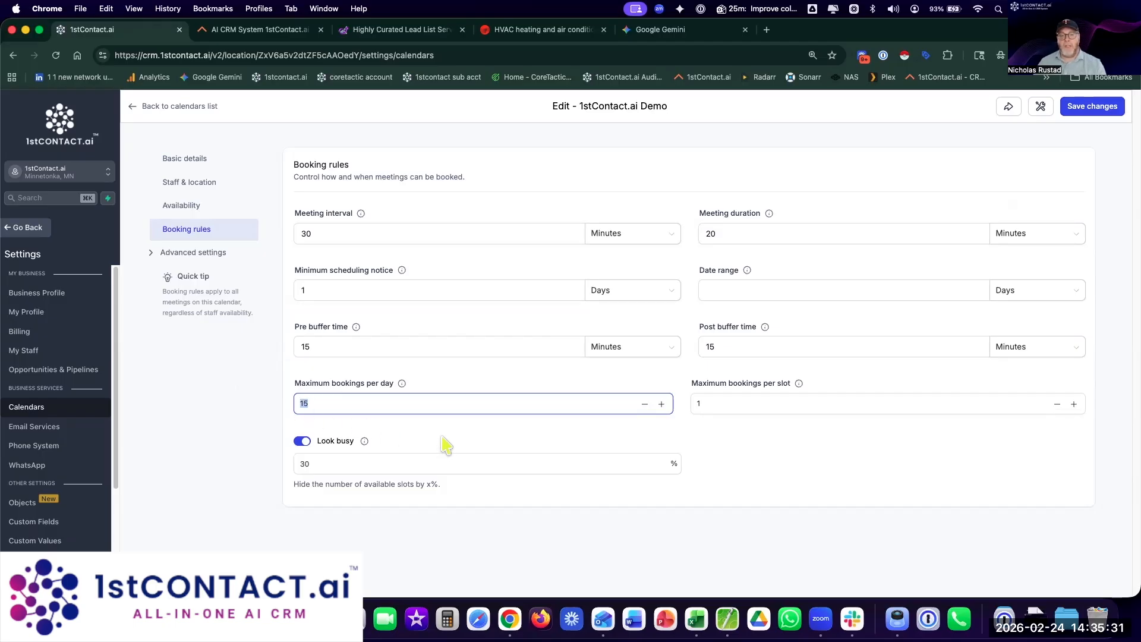
click(470, 464)
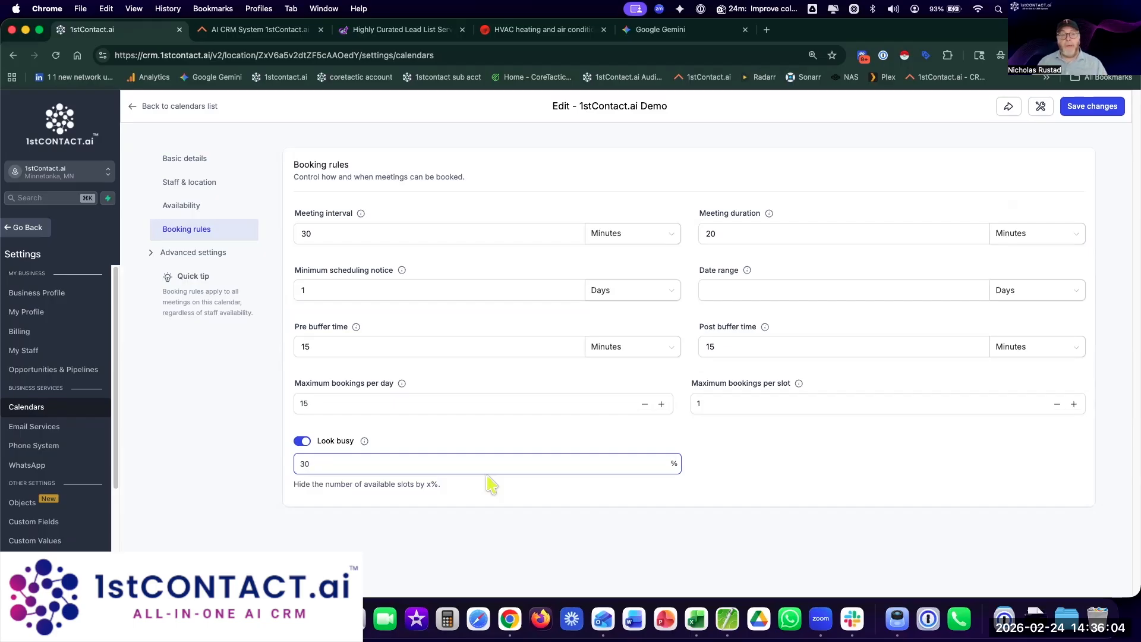
Step: Under Advanced settings, keep Schedule a Demo as the calendar's booking form
click(157, 253)
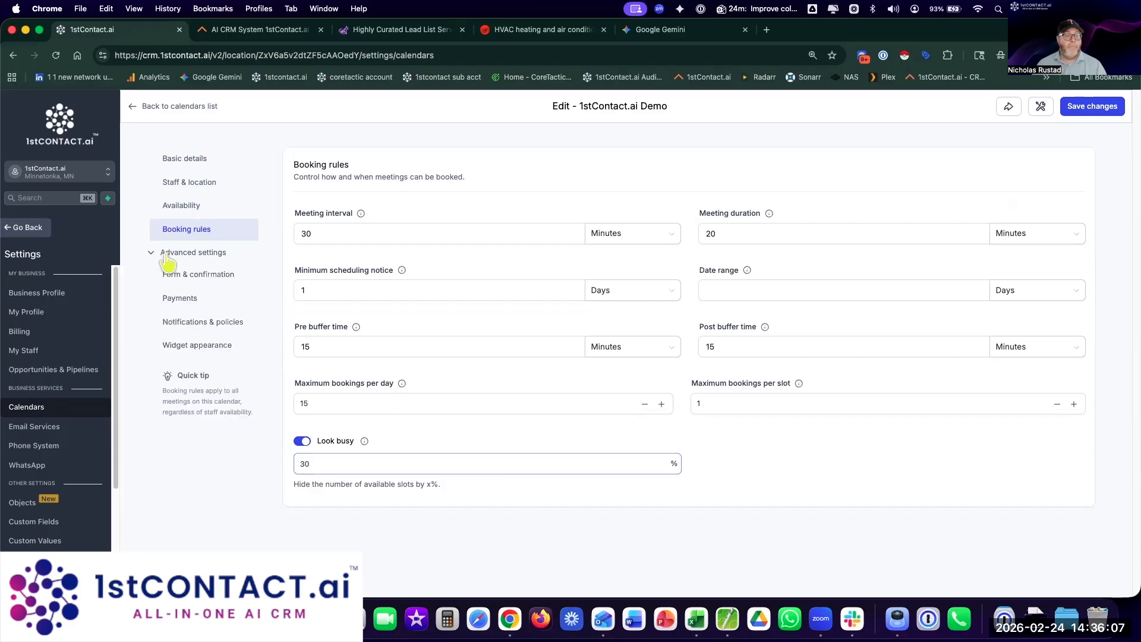
click(177, 277)
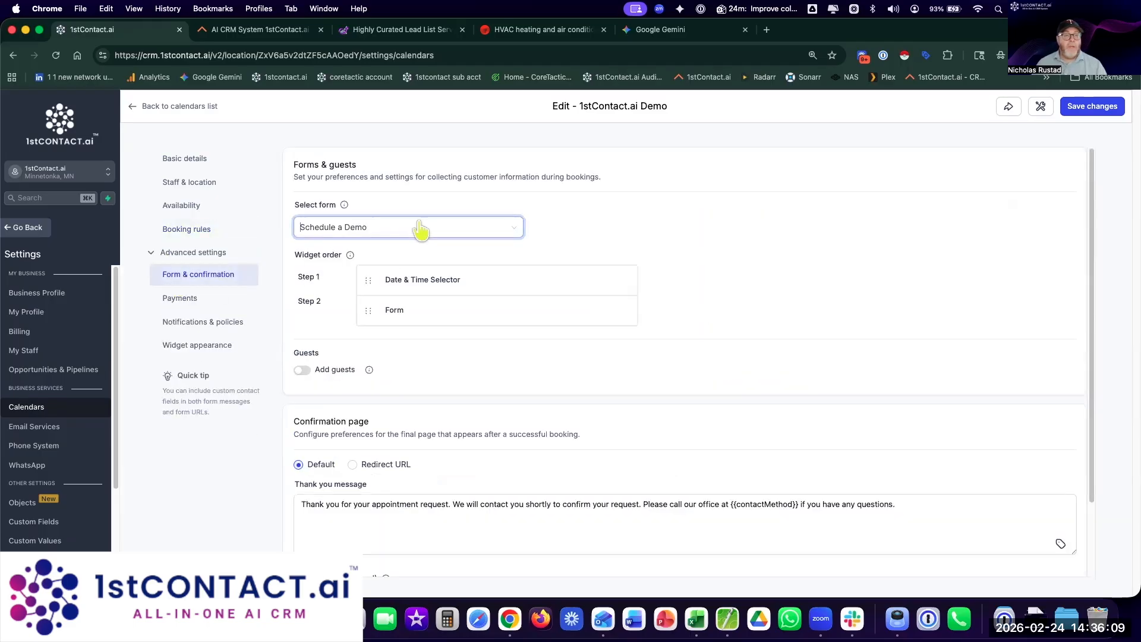
click(419, 229)
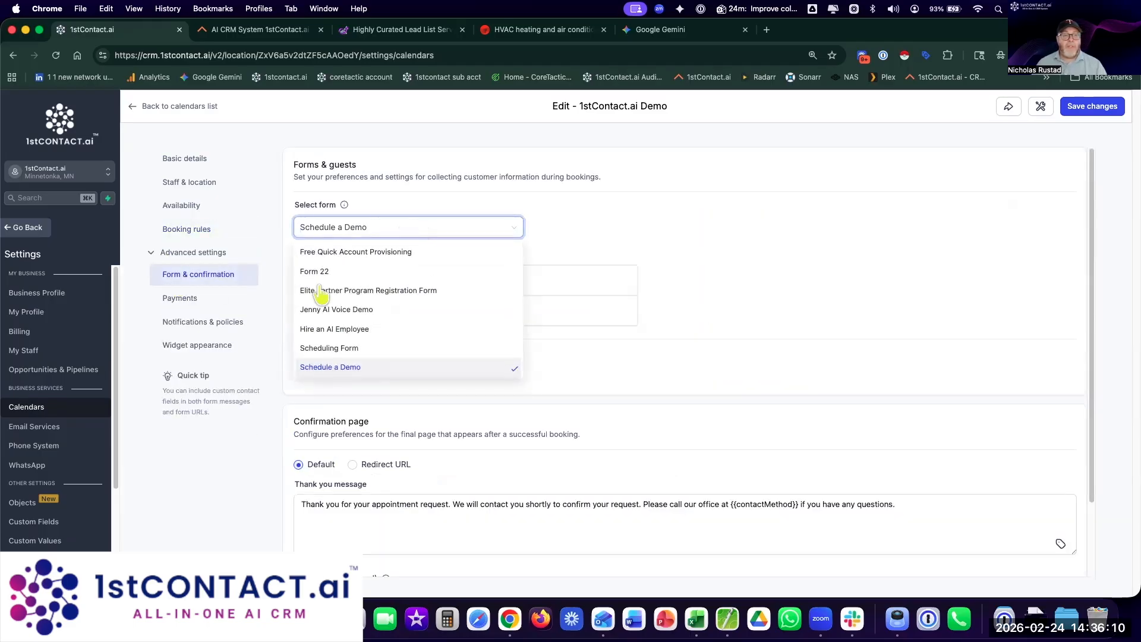
click(342, 369)
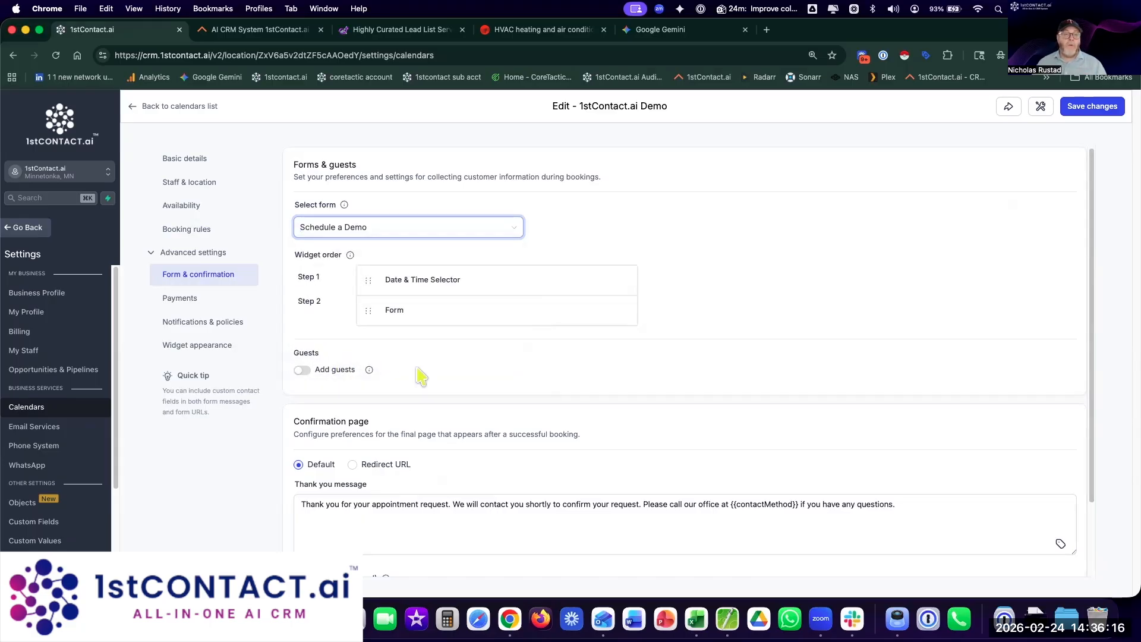
Step: Recheck the form list, note the Meta pixel ID, and view the payment settings
click(404, 229)
scroll(400, 288, up, 5)
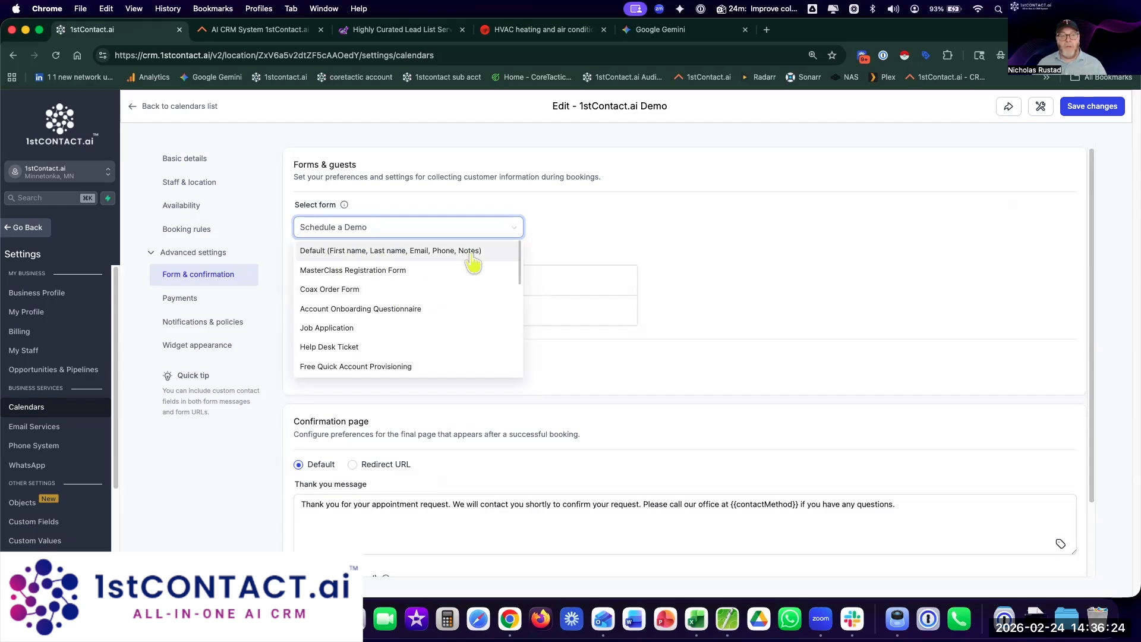
click(711, 355)
scroll(711, 357, down, 3)
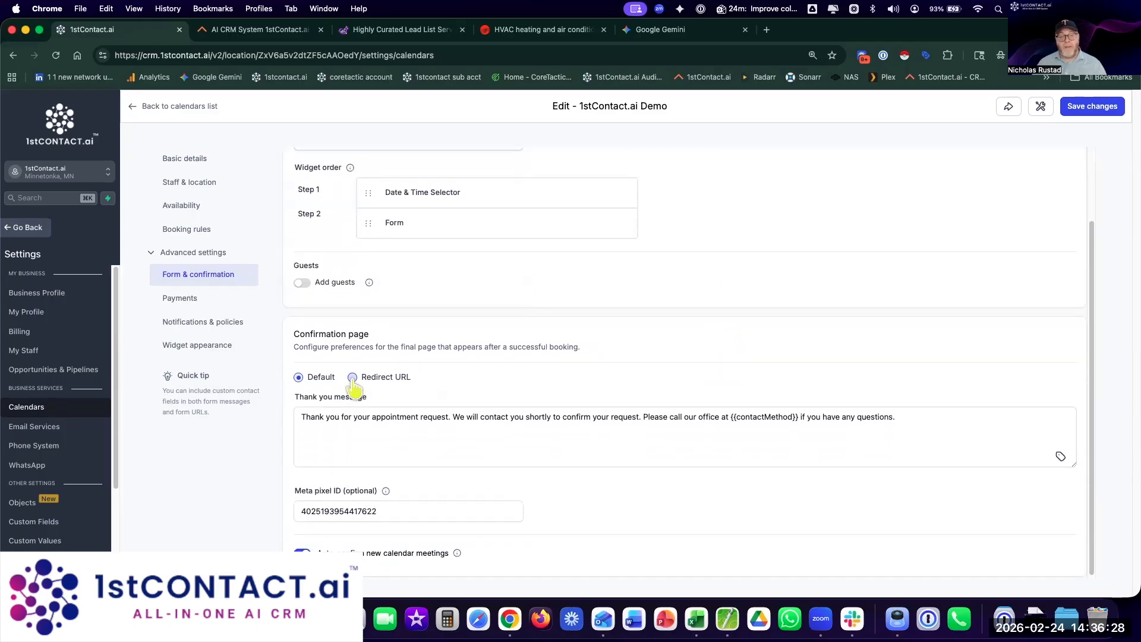
drag(380, 512, 226, 520)
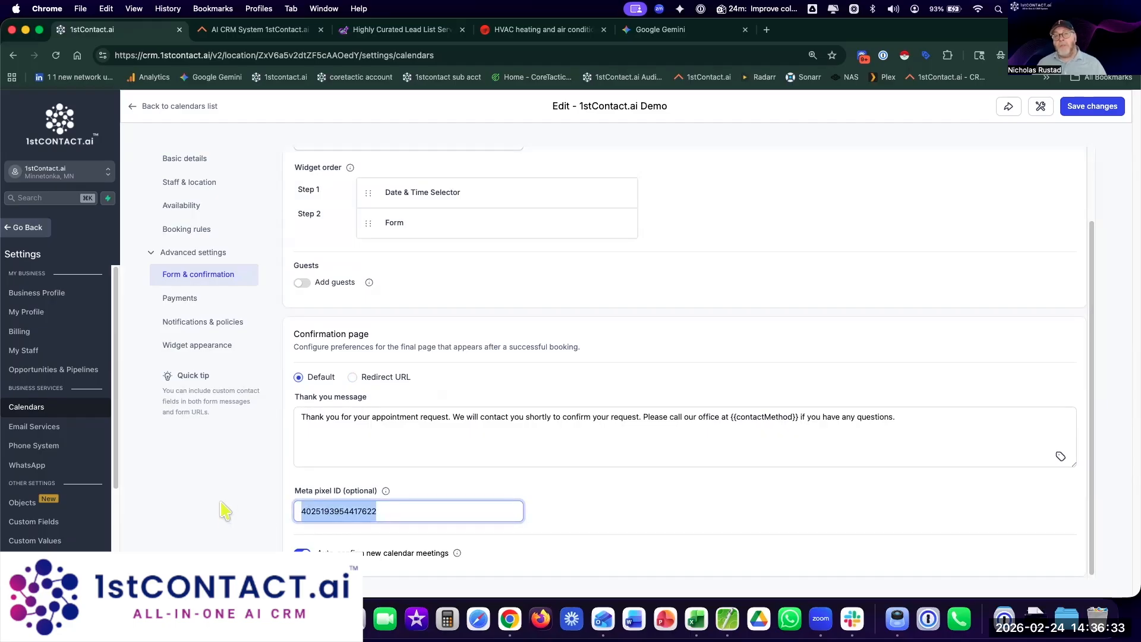
click(190, 300)
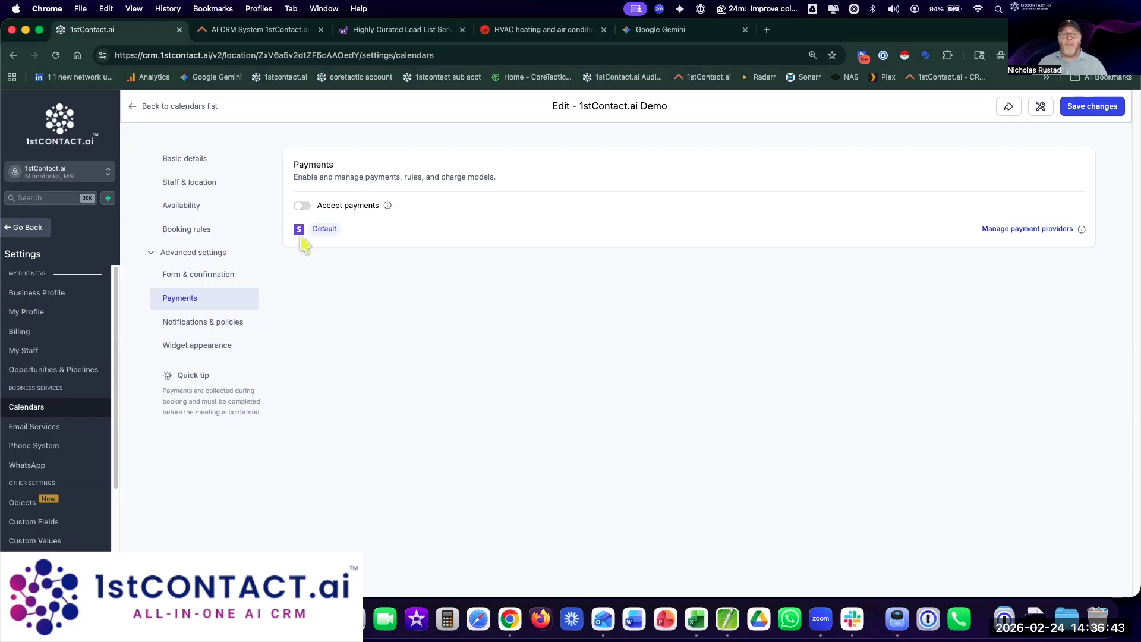
Step: Set the rescheduling and cancellation link expiry to 30 hours each
click(218, 321)
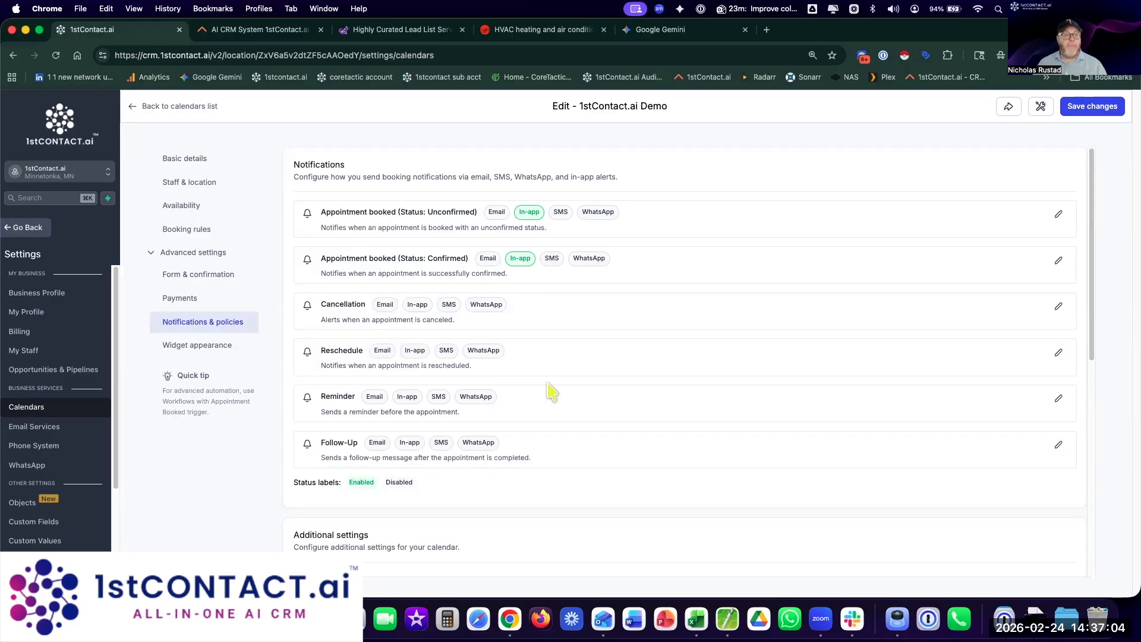
scroll(552, 392, down, 6)
scroll(416, 380, down, 1)
click(429, 346)
text(30)
click(424, 416)
text(30)
click(696, 440)
Step: Review the meeting invite notes, then view the widget appearance settings
scroll(697, 440, down, 2)
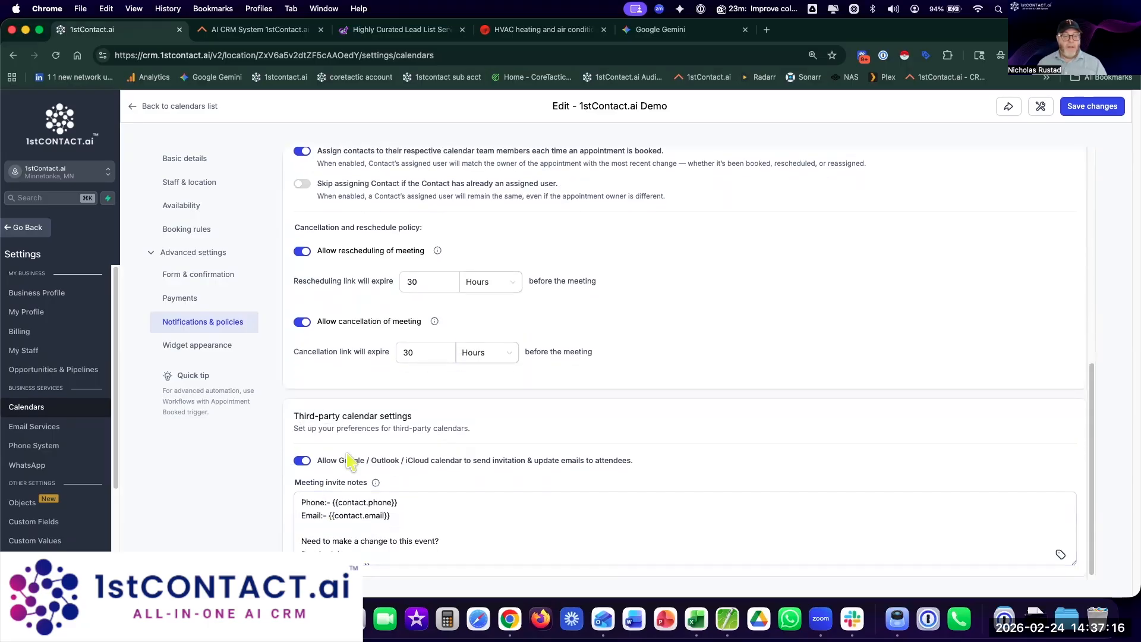
click(323, 529)
scroll(468, 535, down, 2)
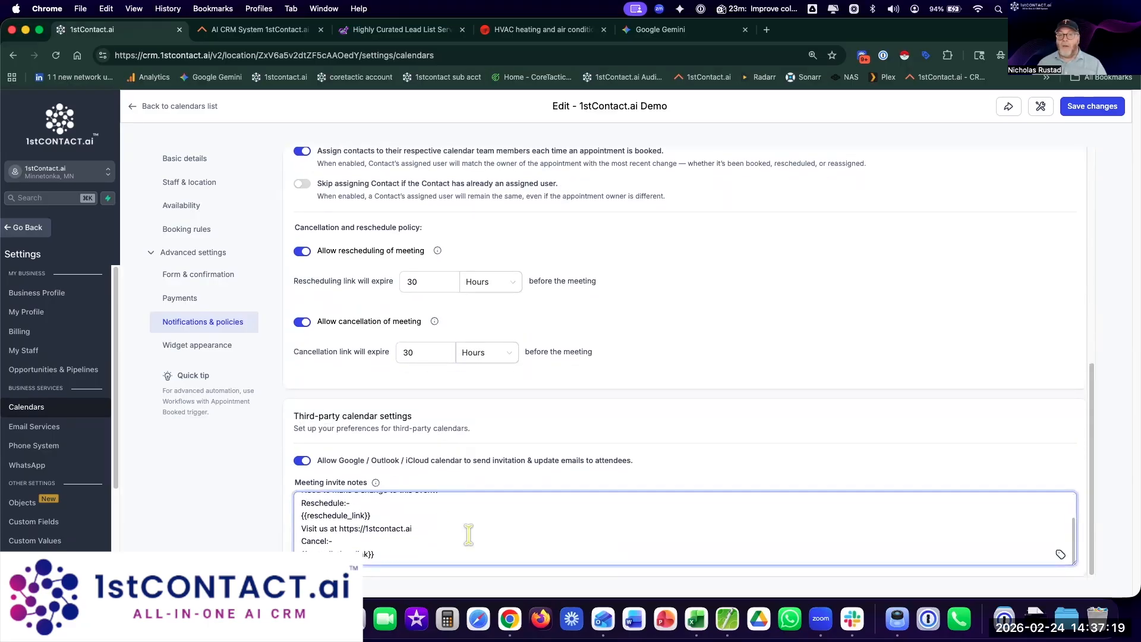
scroll(469, 535, up, 5)
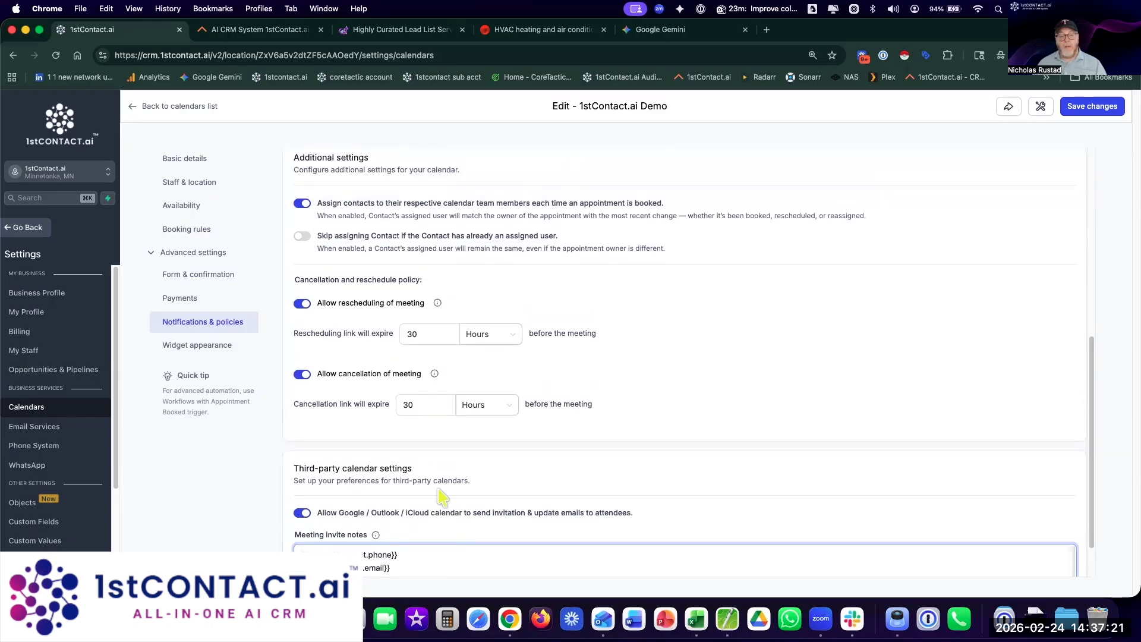
click(189, 347)
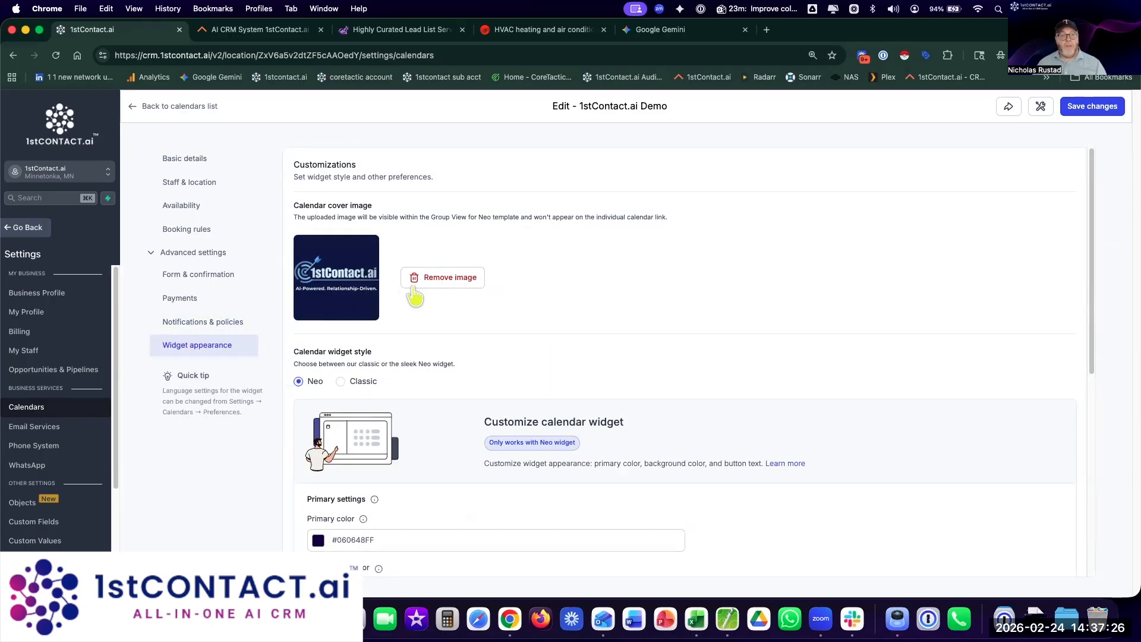
Step: Replace the calendar cover image with the 1stCONTACT.ai logo from the Branding folder
click(442, 281)
click(669, 283)
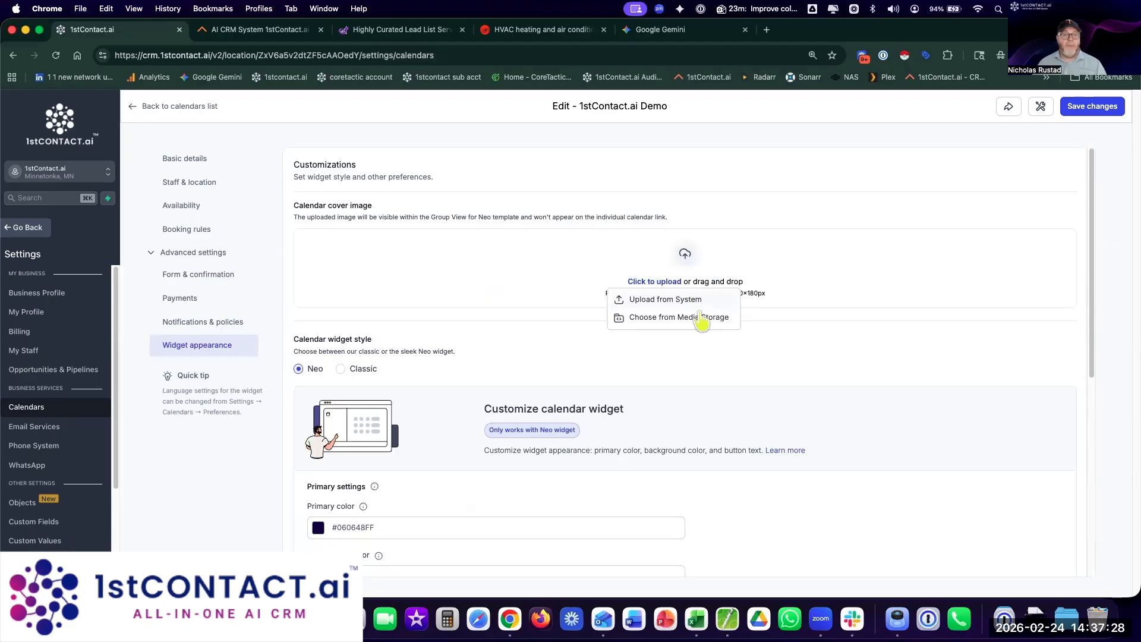
click(690, 317)
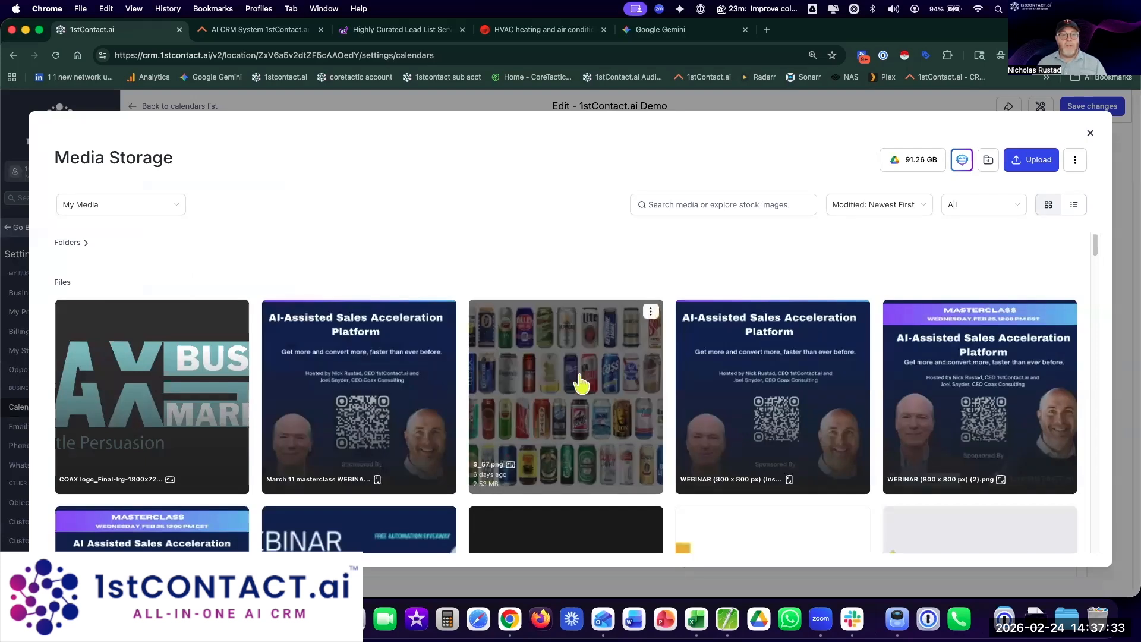
click(69, 243)
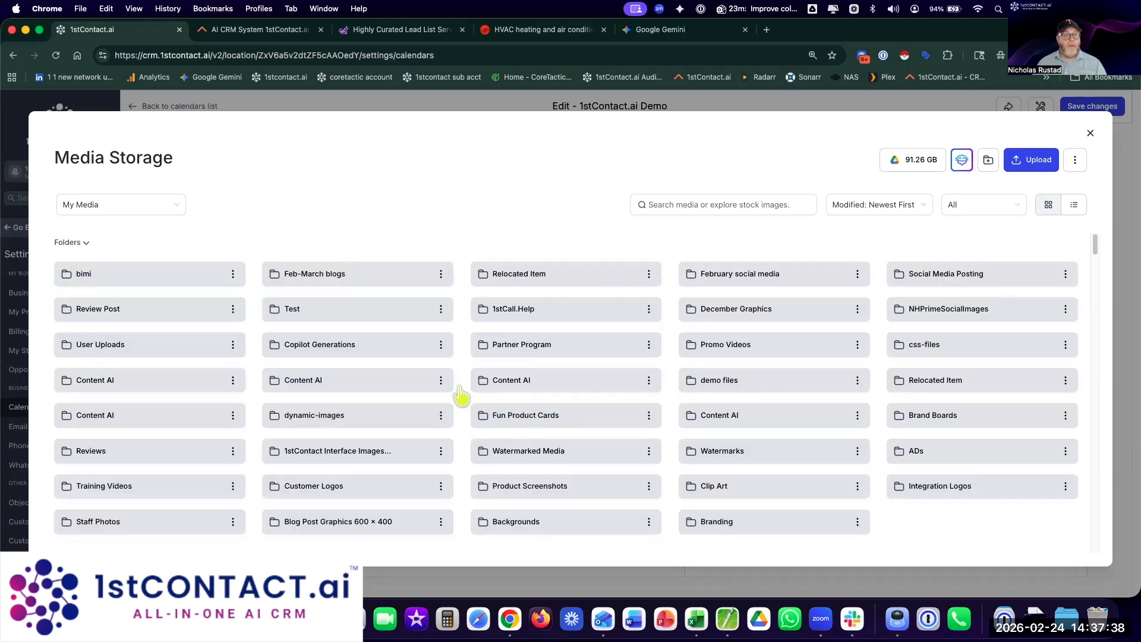
click(722, 525)
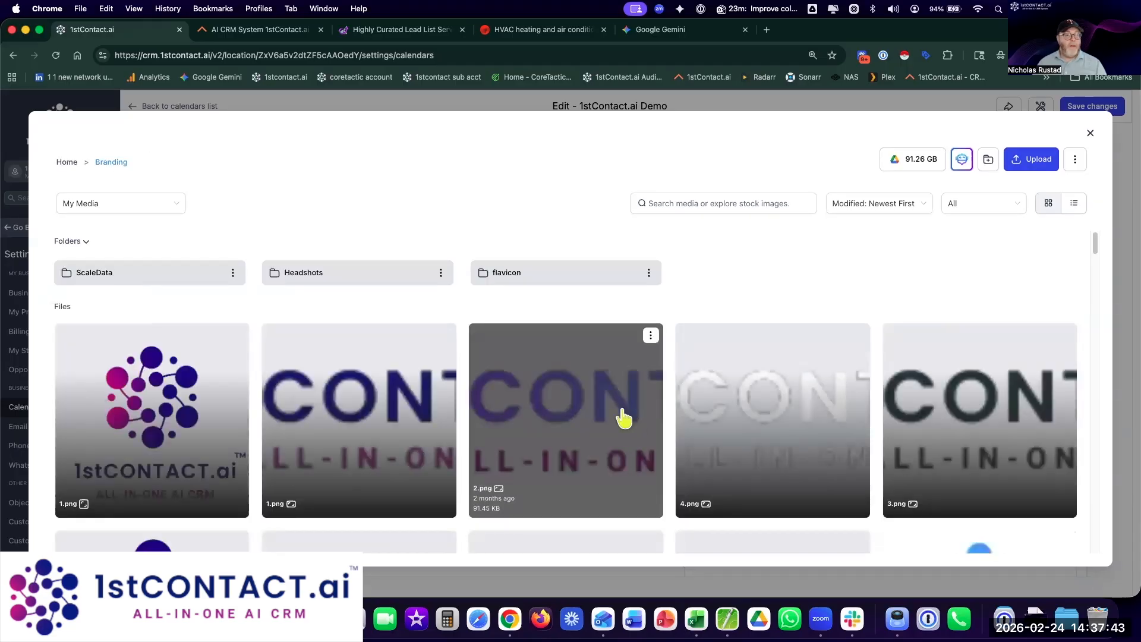
click(146, 378)
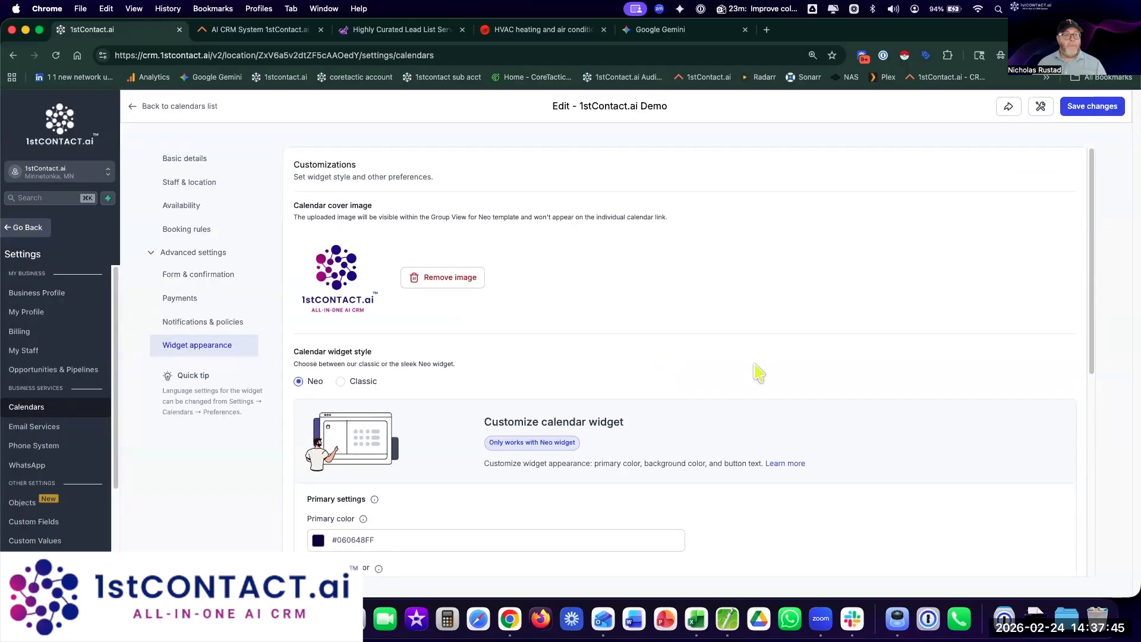
Step: Change the widget's primary colour to #041B4BFF
scroll(758, 373, down, 5)
scroll(759, 373, down, 2)
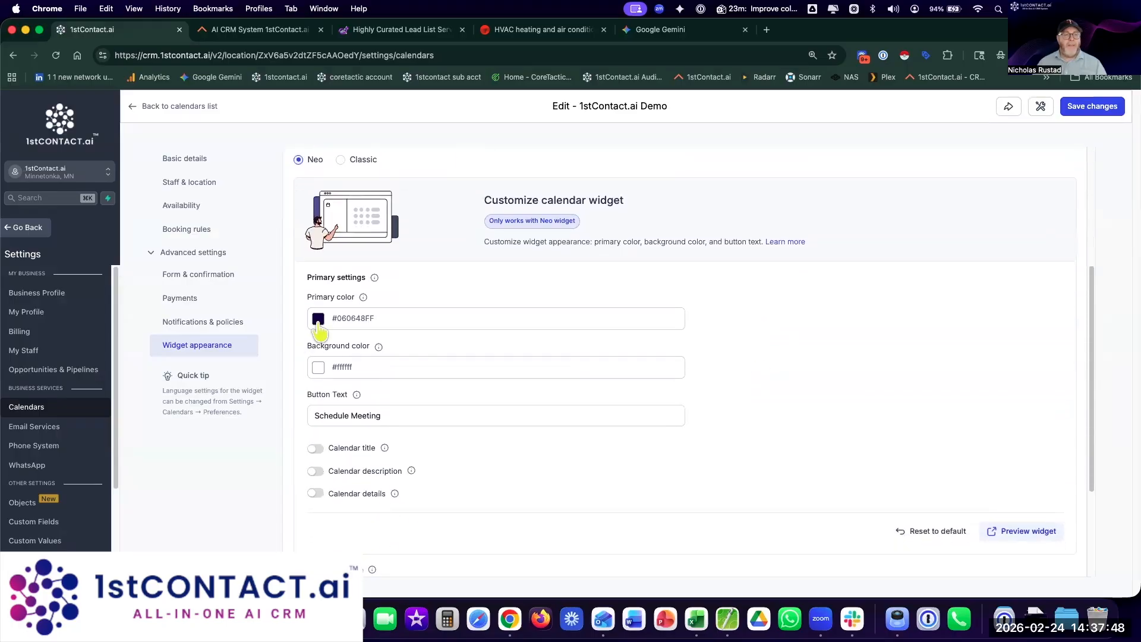
click(318, 318)
click(312, 466)
key(super+a)
text(#041b4b)
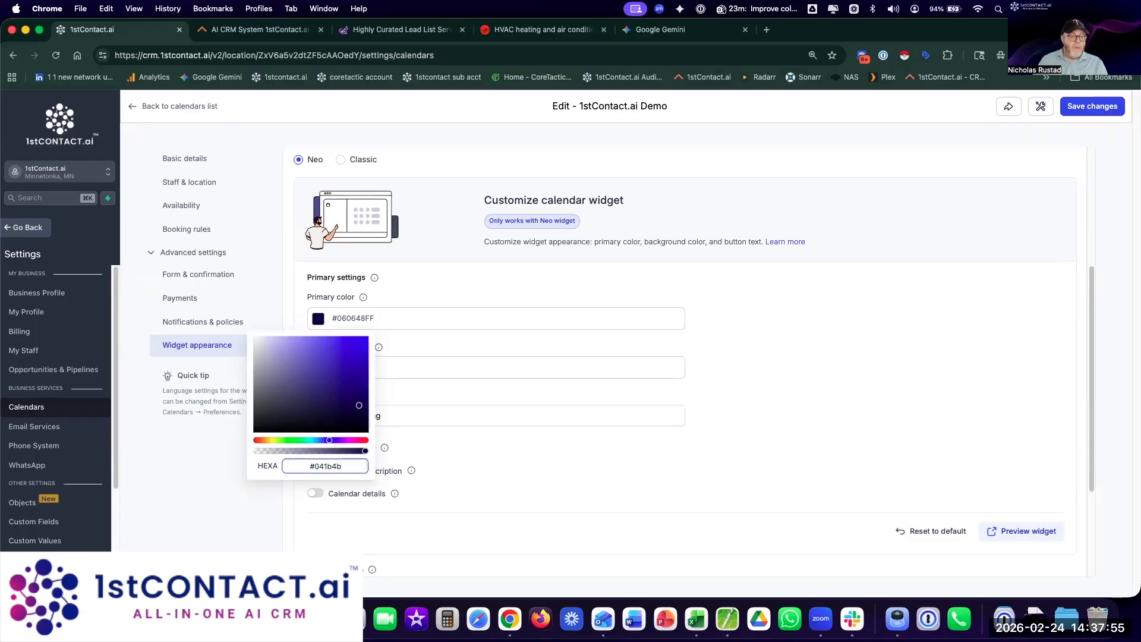
key(Return)
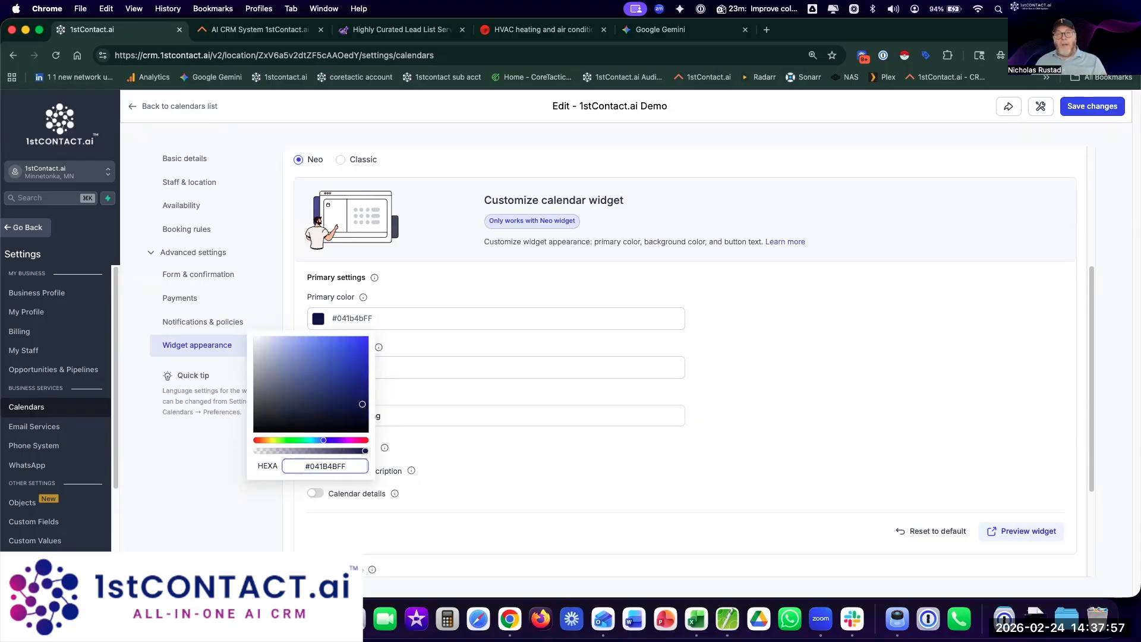
click(880, 330)
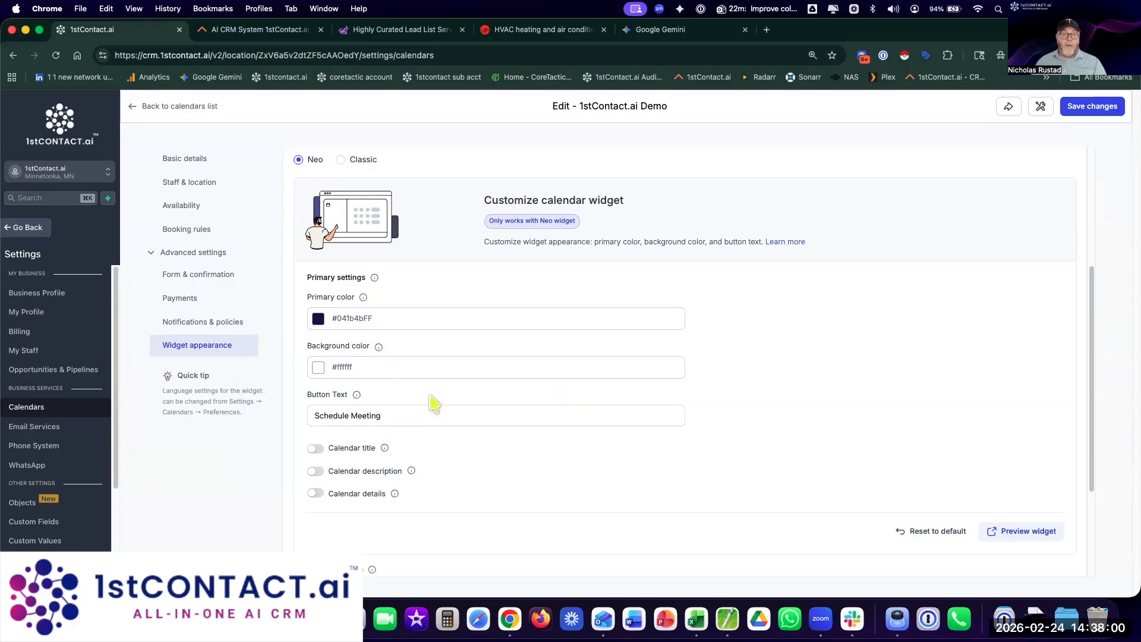
Step: Review the custom tracking script, save the calendar, and return to the calendars list
scroll(508, 470, down, 2)
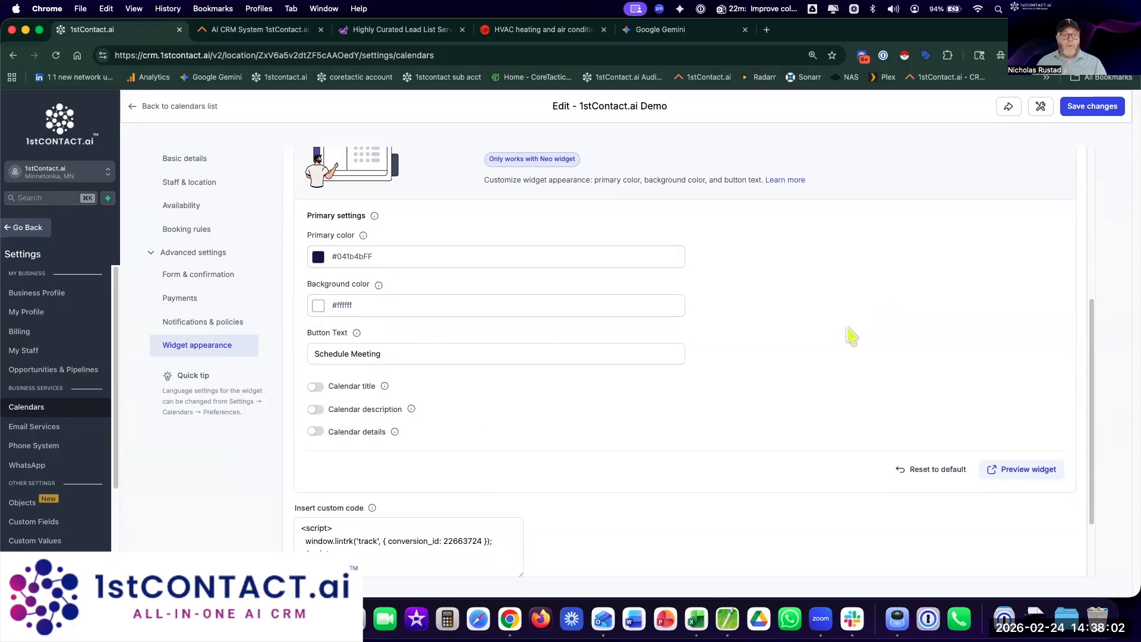
scroll(854, 334, down, 3)
click(350, 475)
key(super+a)
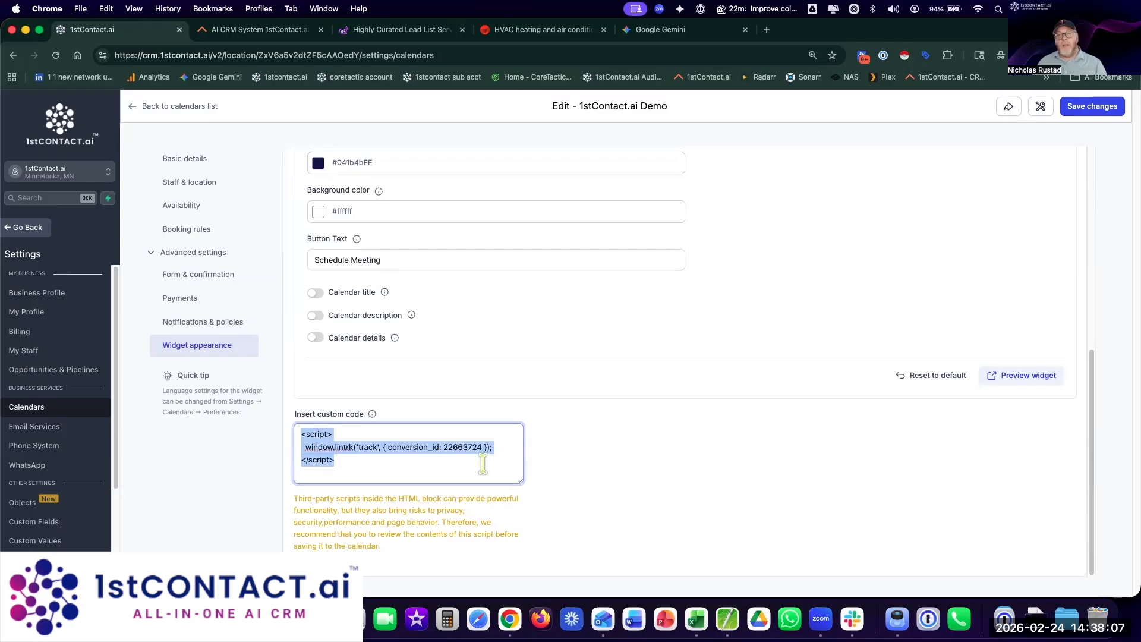
click(438, 463)
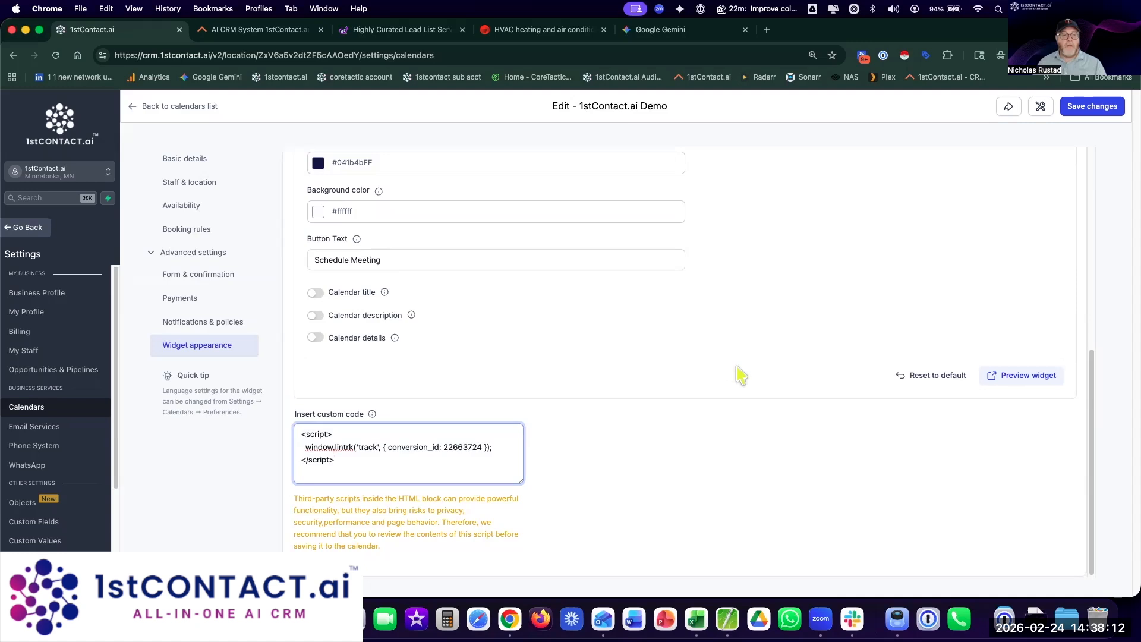
click(1090, 111)
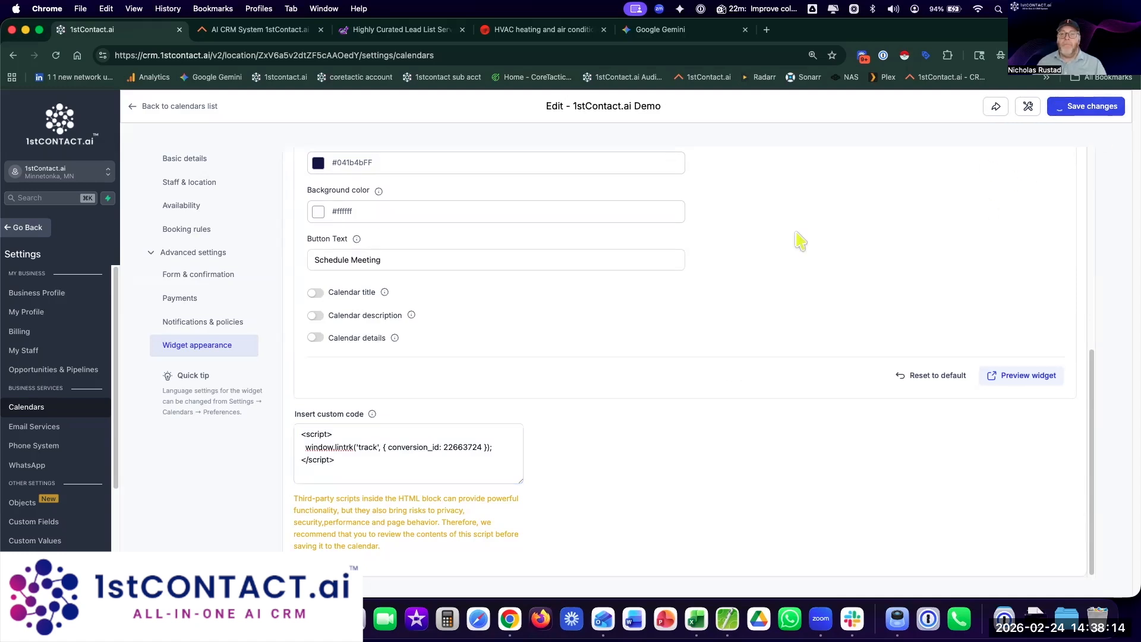
click(134, 107)
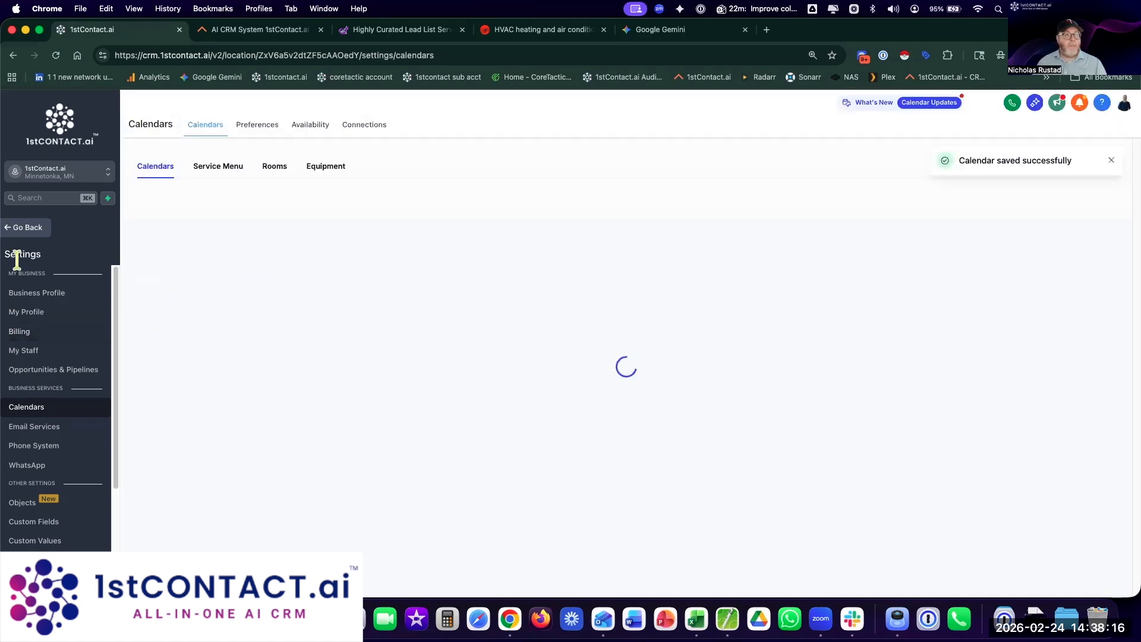
Step: Check the Conversation AI Agents List, with Flow as primary, then go to Sites funnels
click(24, 228)
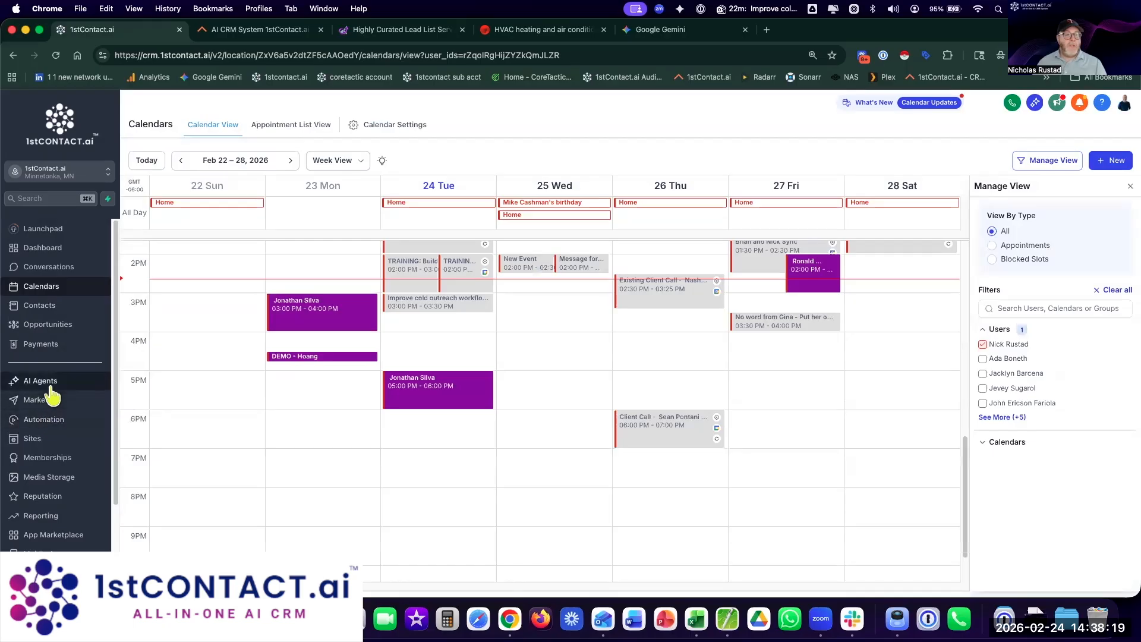
click(41, 381)
click(380, 126)
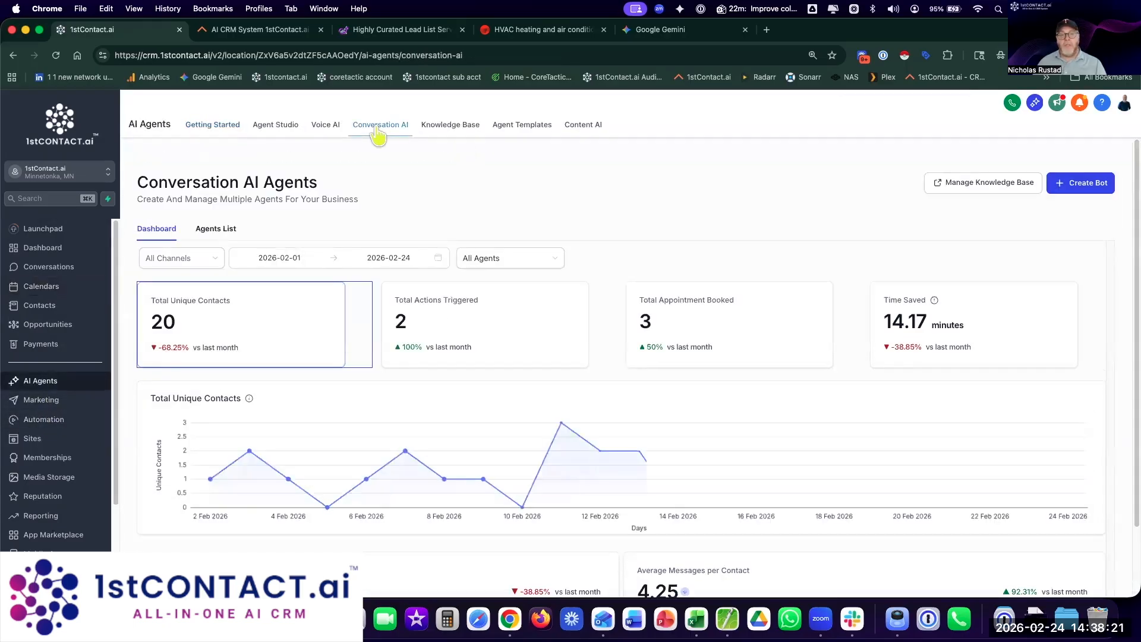
click(209, 228)
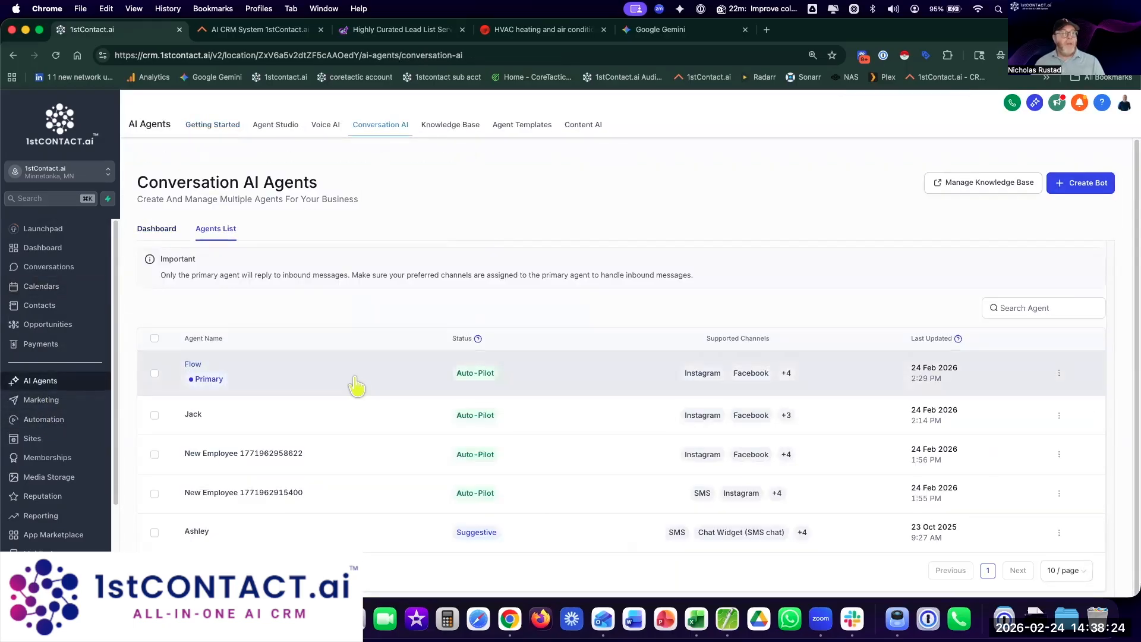
click(33, 438)
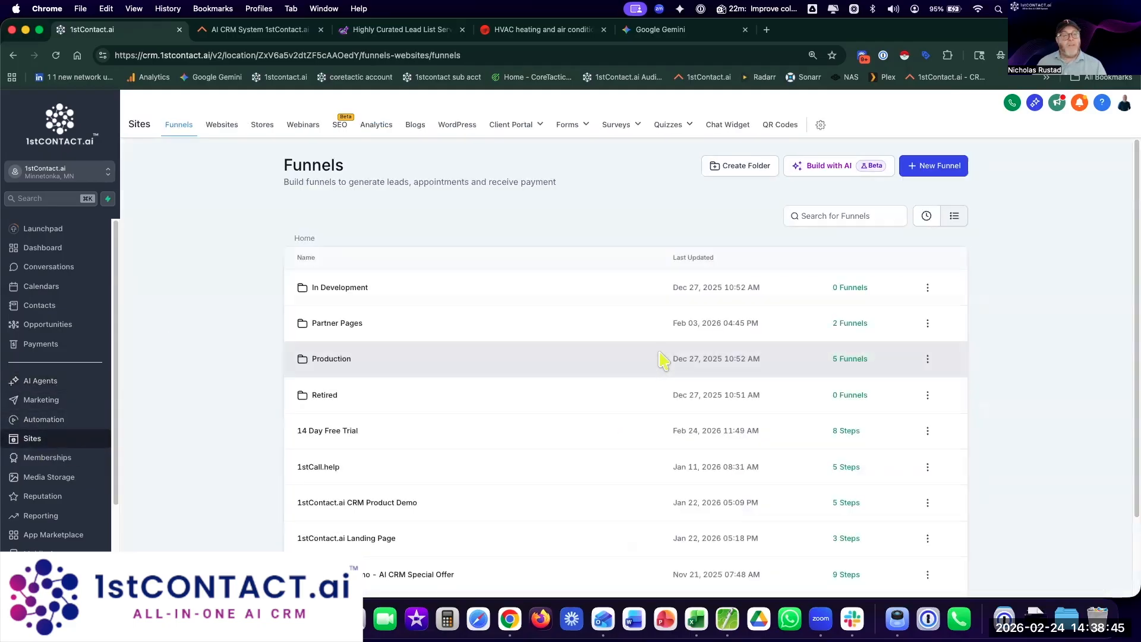
Step: Open the 1. ScaleData funnel in Production and preview its first step's landing page
scroll(508, 306, down, 3)
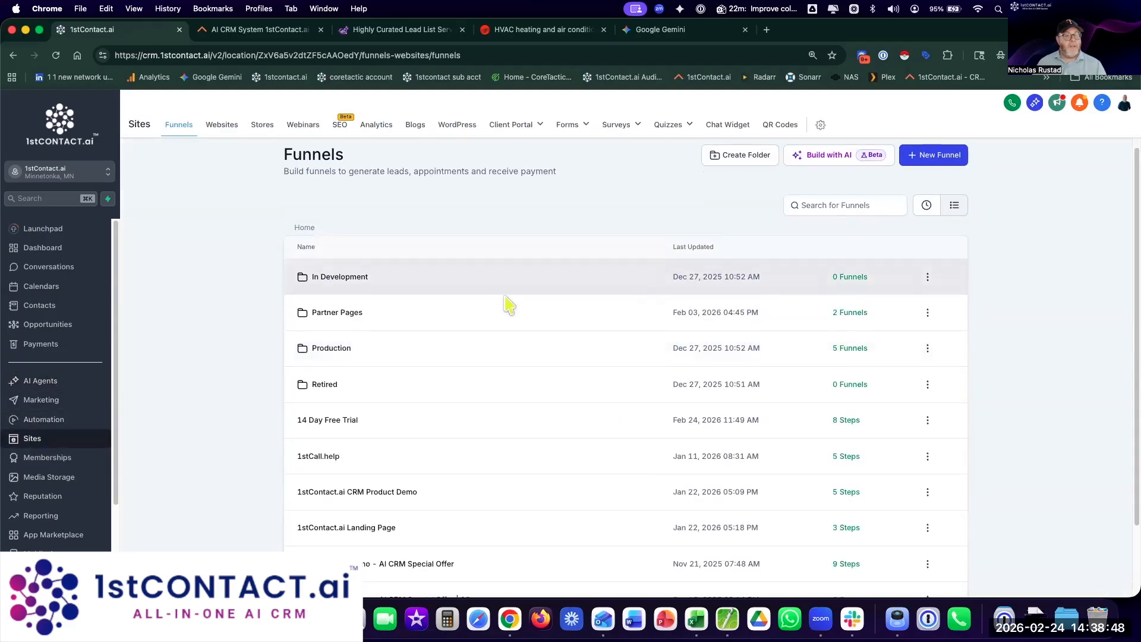
click(467, 267)
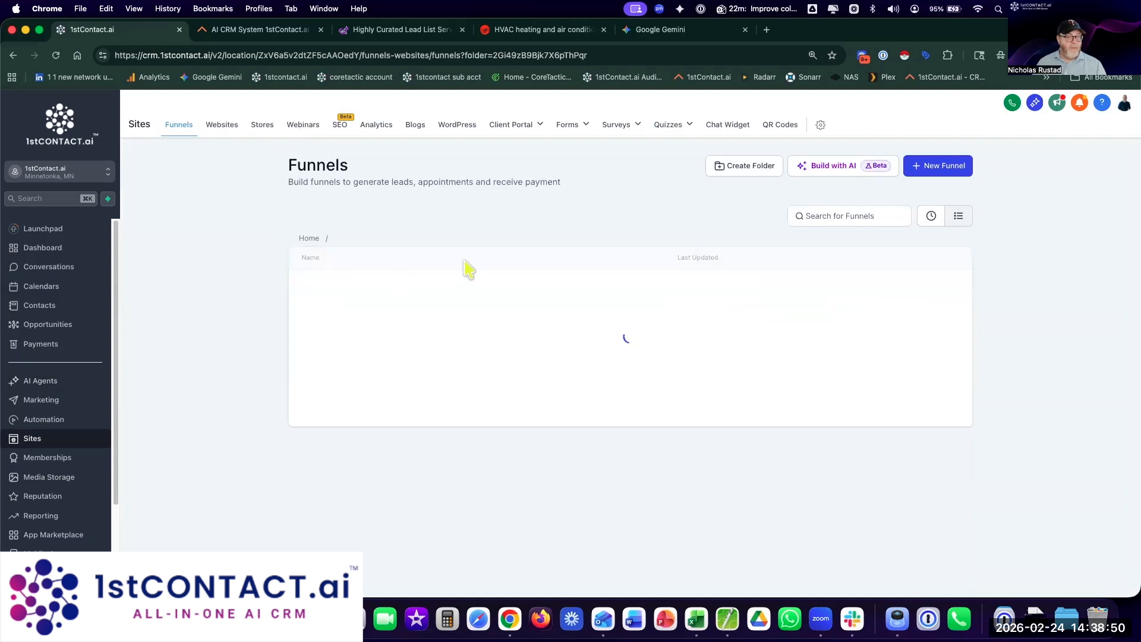
click(330, 288)
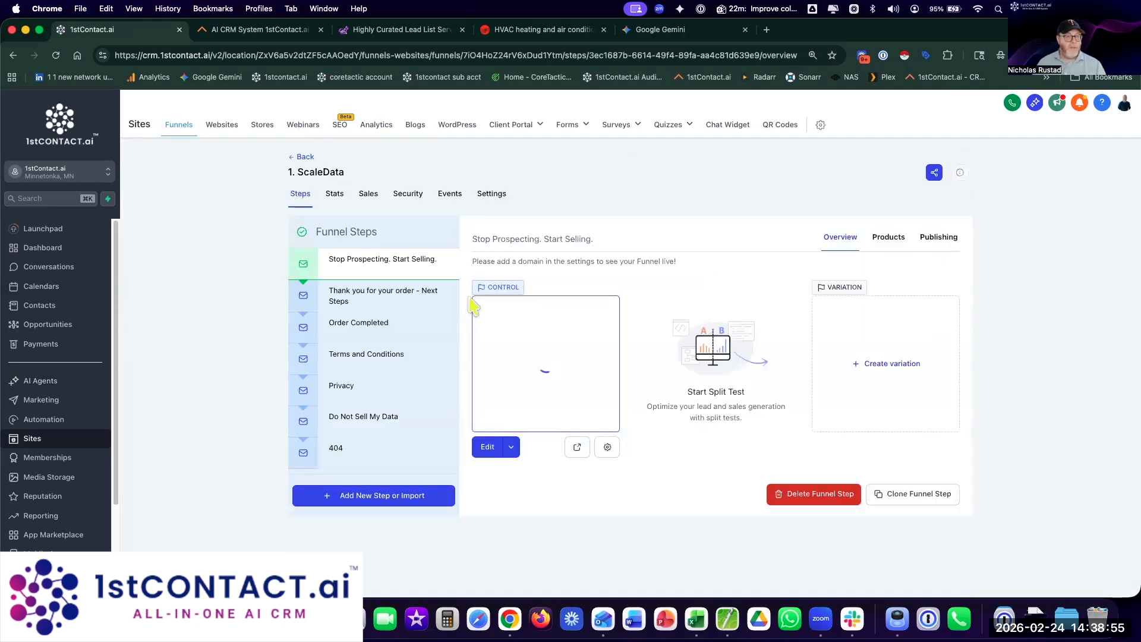
click(576, 449)
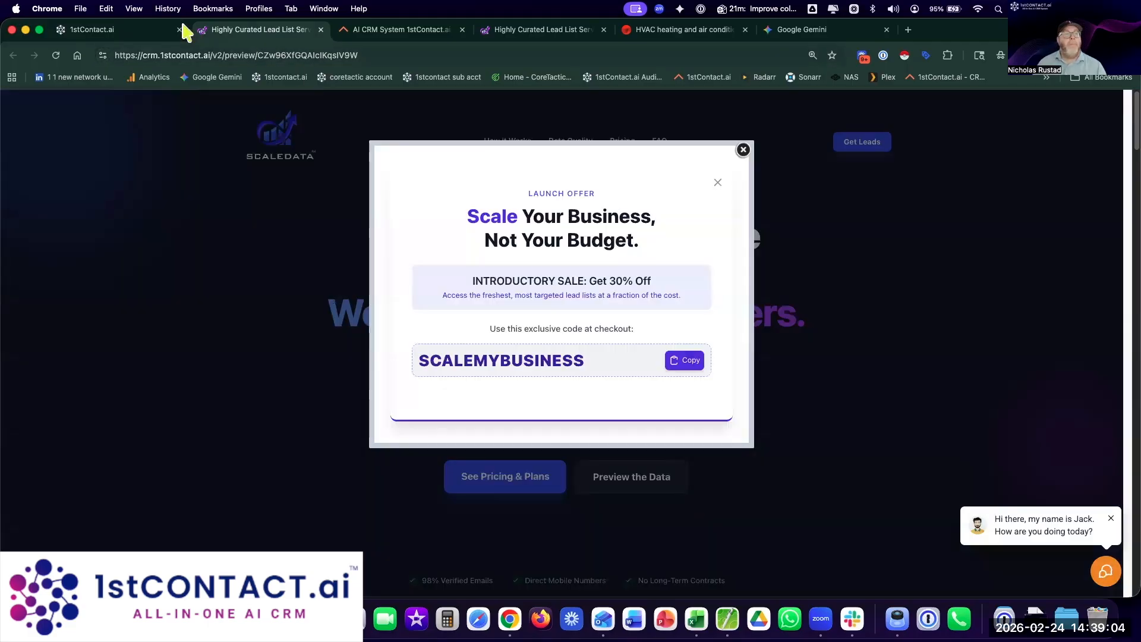
click(102, 30)
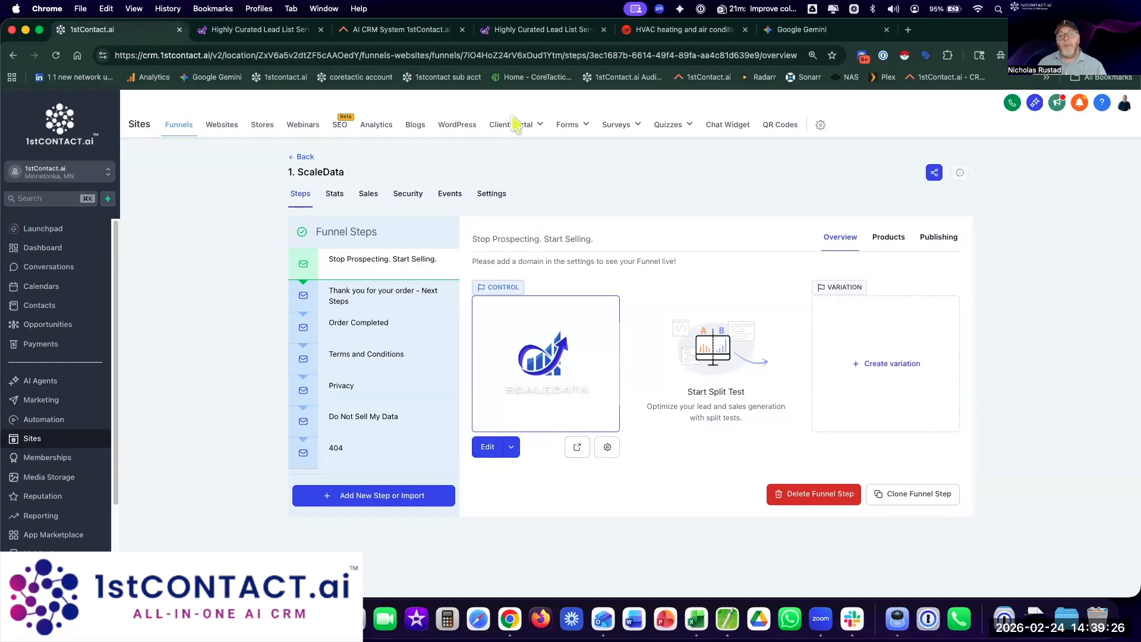
Step: Create a new Live Chat widget from the Chat Widget list
click(737, 132)
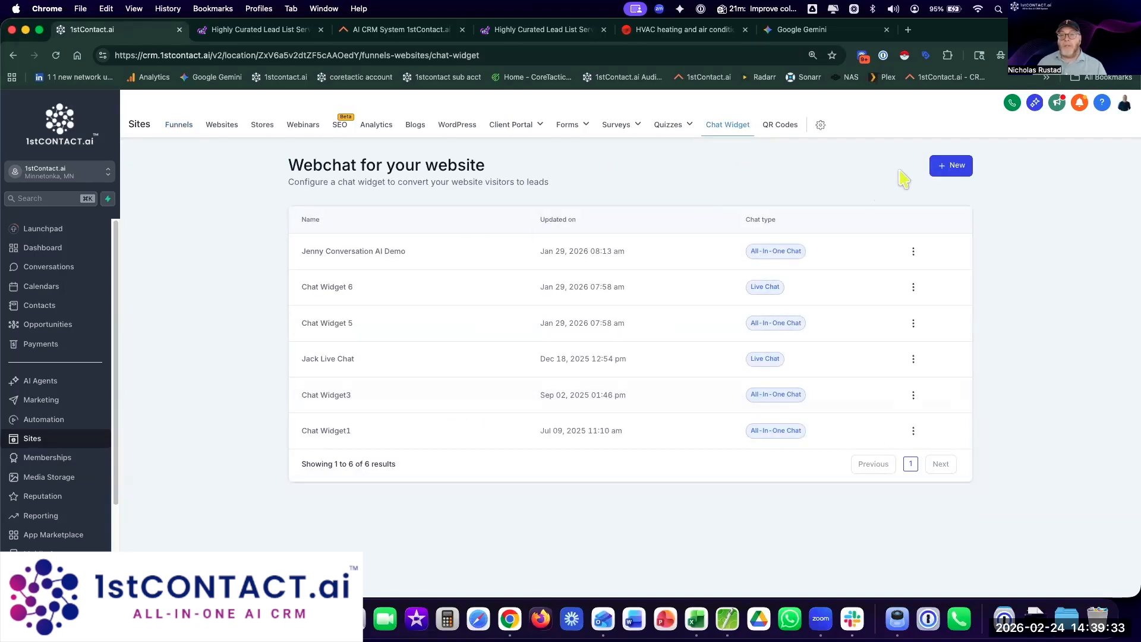
click(946, 166)
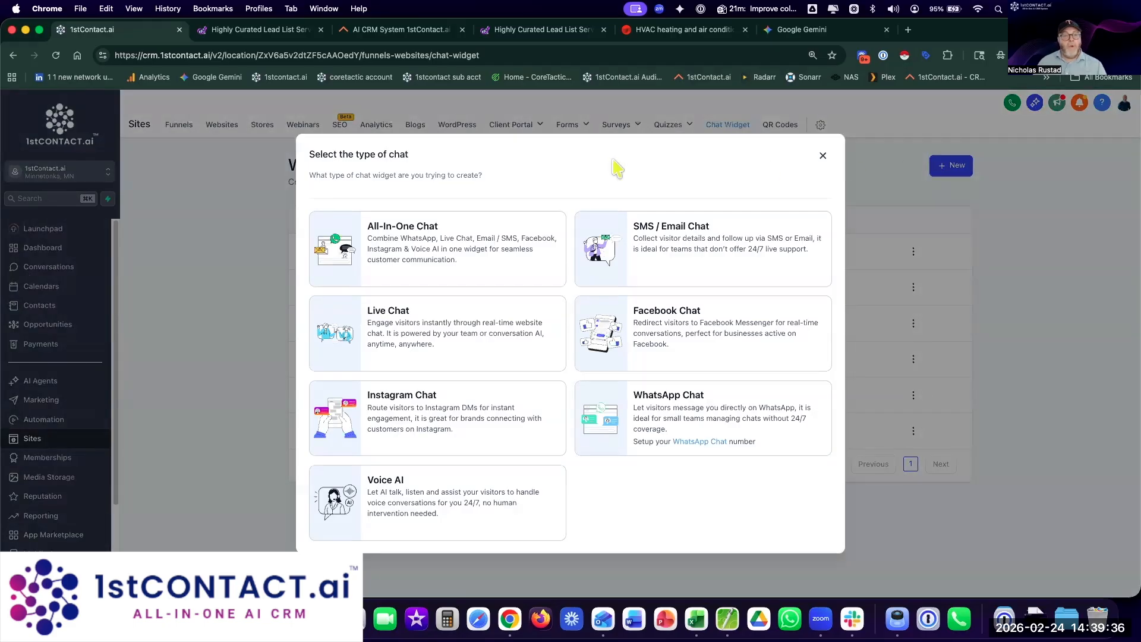
click(430, 348)
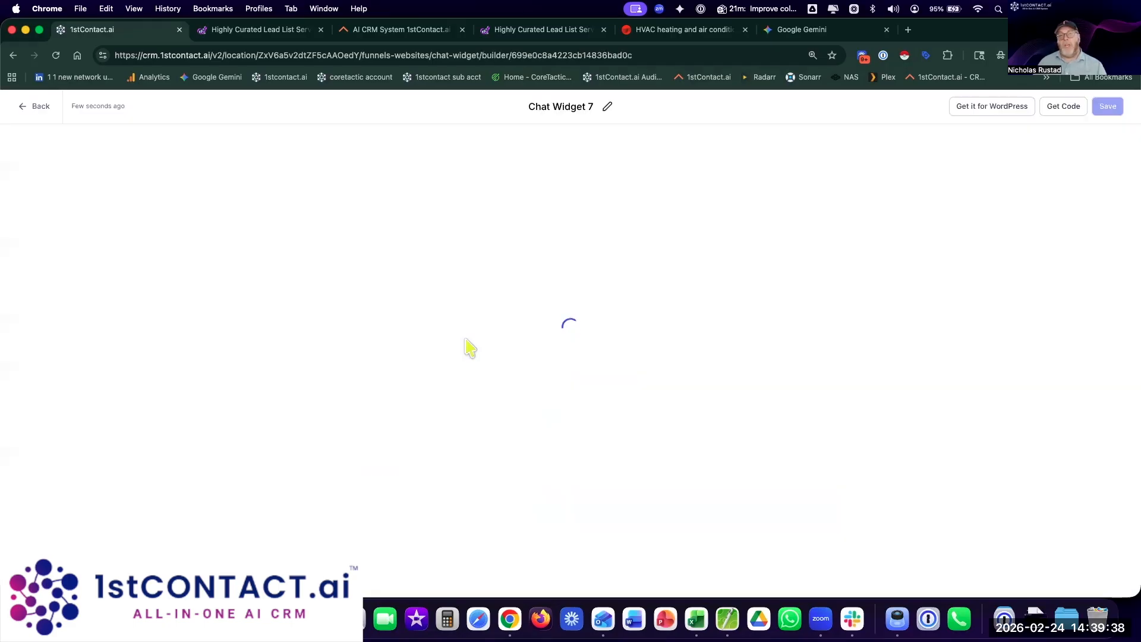
Step: Rename the widget to 'Flow' and expand its Styles options
click(568, 104)
double_click(568, 104)
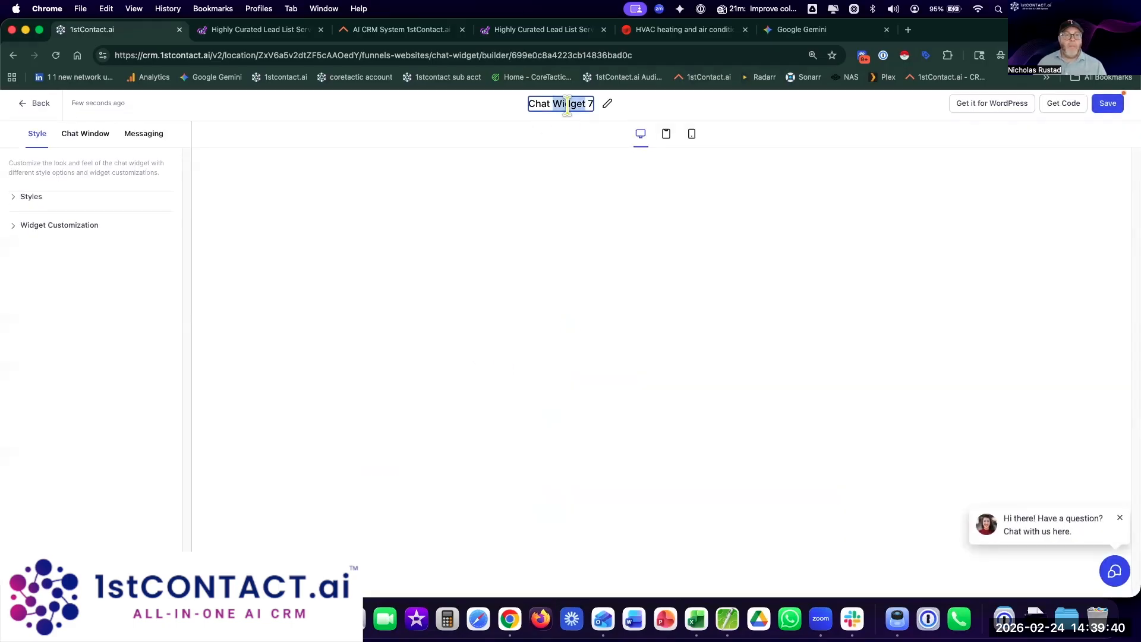
key(BackSpace)
key(BackSpace)
key(BackSpace)
key(BackSpace)
key(BackSpace)
key(BackSpace)
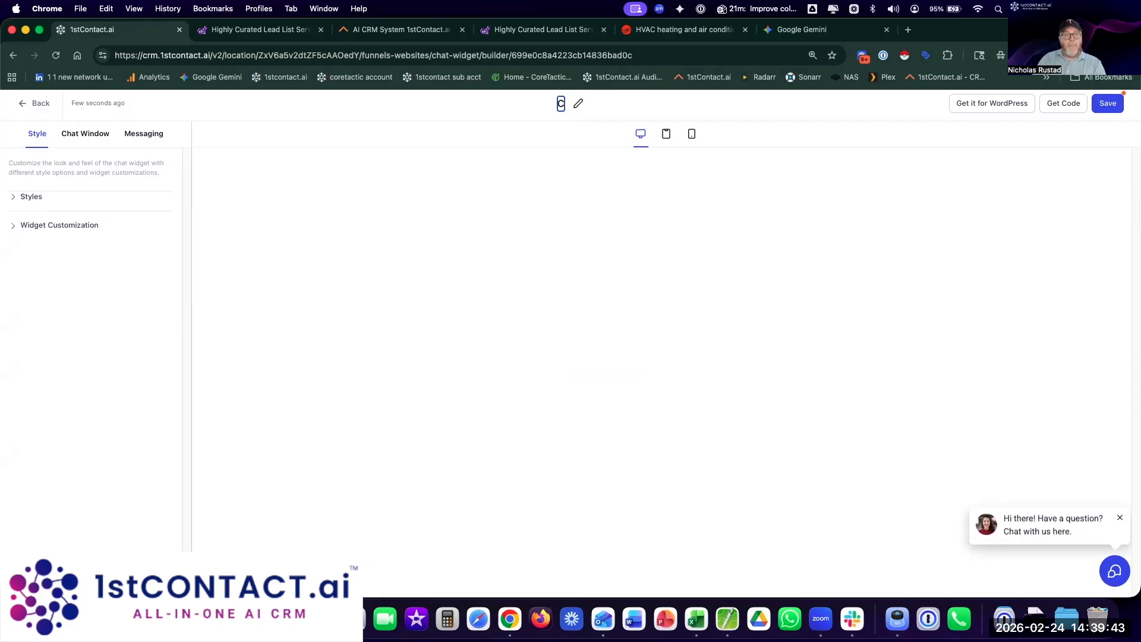
text(Flow)
key(Return)
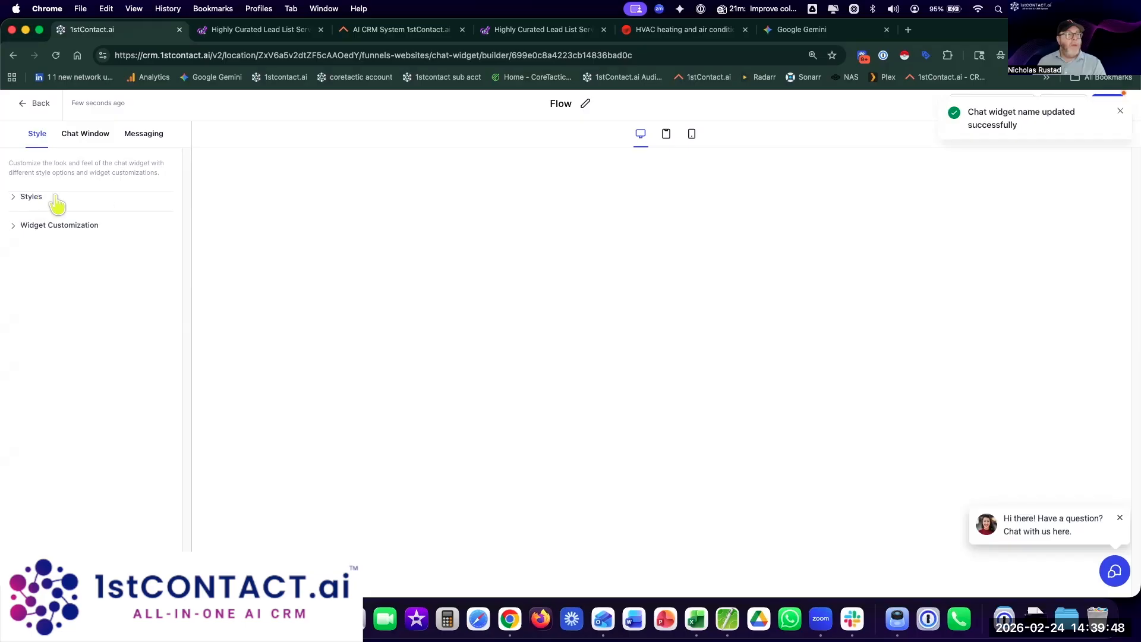
click(55, 199)
scroll(138, 253, down, 4)
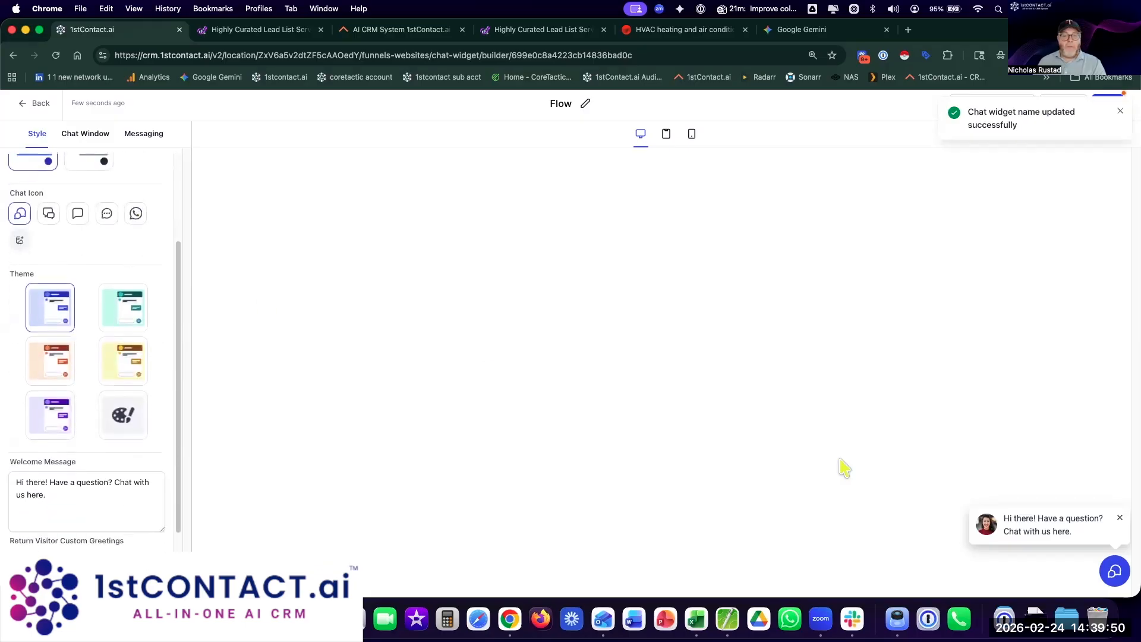
Step: Apply the green theme and set the welcome message to 'Hi there! How may we provide you with a 5-star experience?'
click(1113, 572)
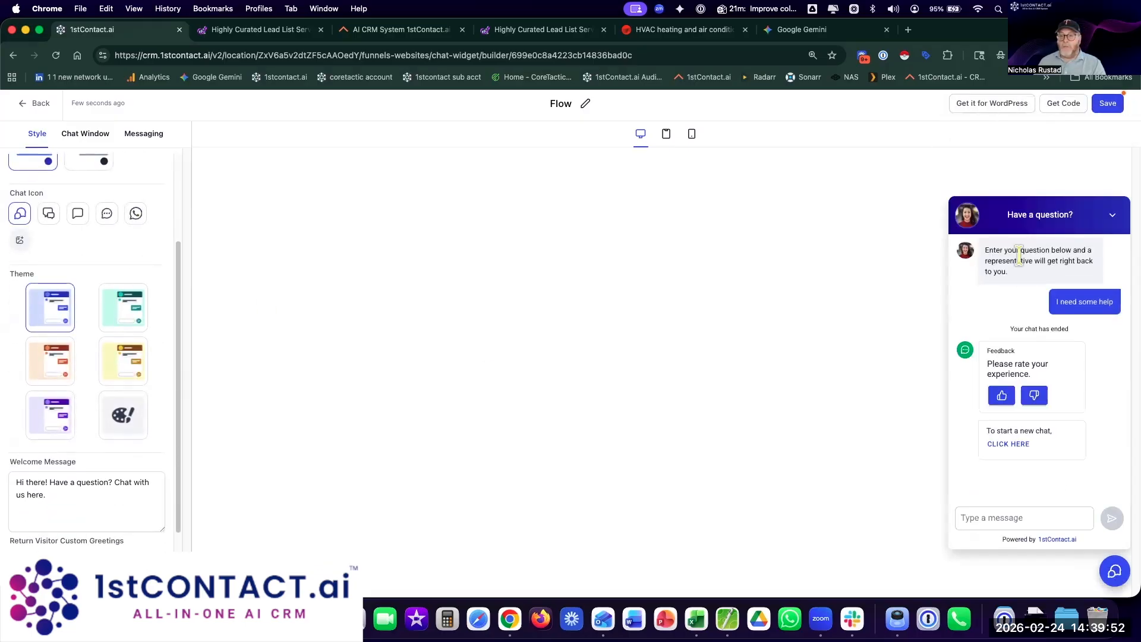
click(118, 313)
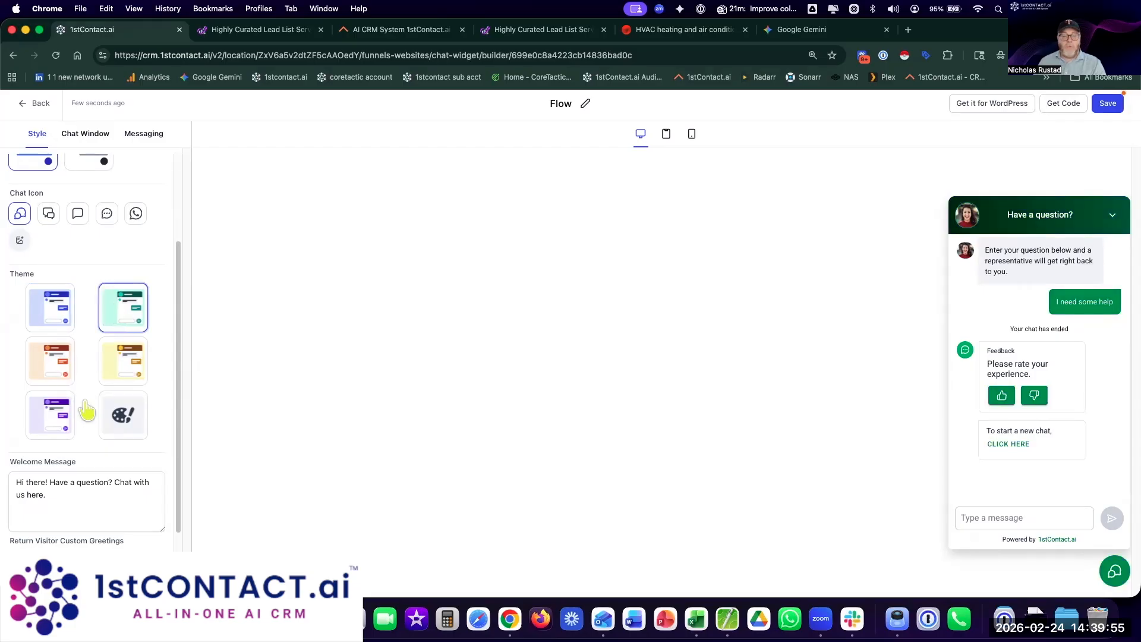
scroll(158, 461, down, 3)
click(56, 398)
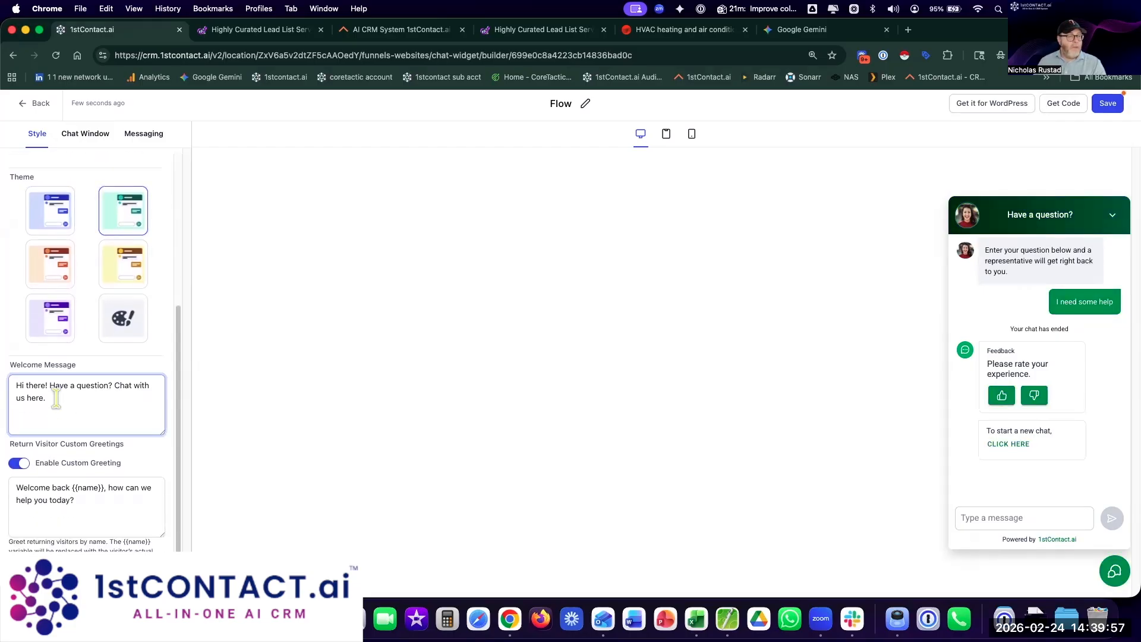
drag(50, 386, 95, 410)
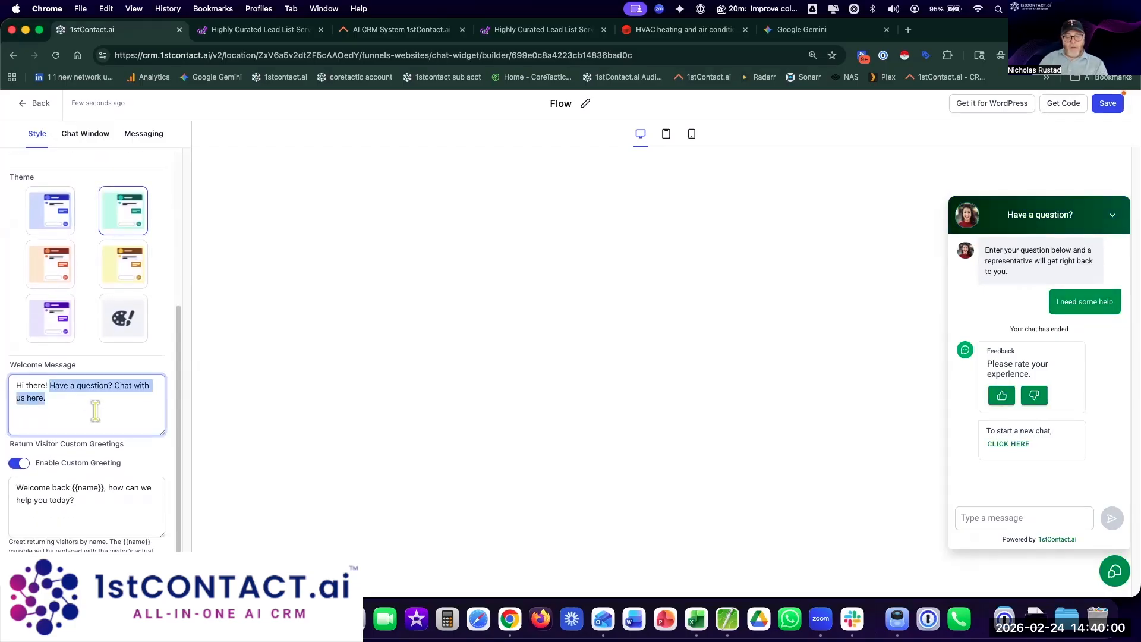
text(How may w)
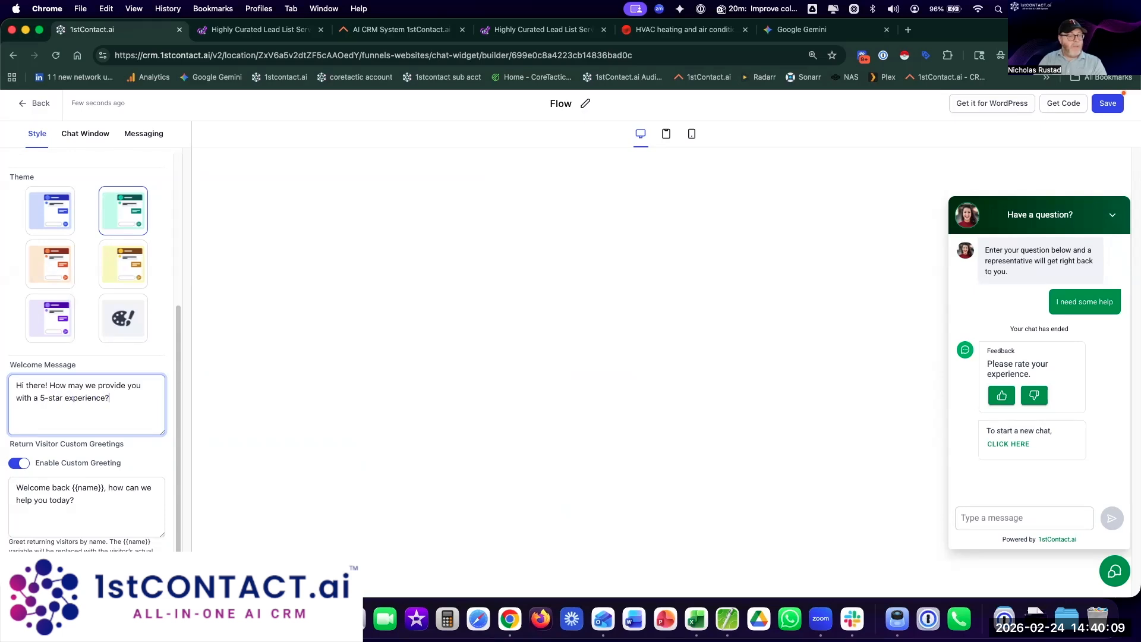
click(109, 509)
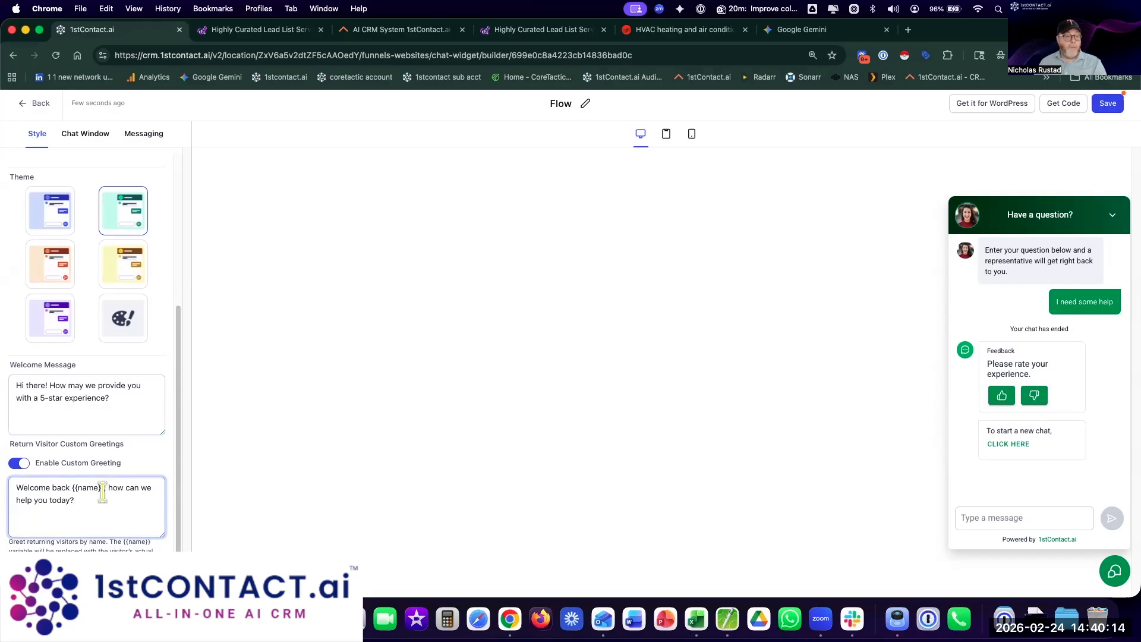
scroll(115, 173, up, 3)
Step: Review the Chat Window's Title & Intro and Live Chat Assigned settings, selecting the assigned welcome message
click(89, 142)
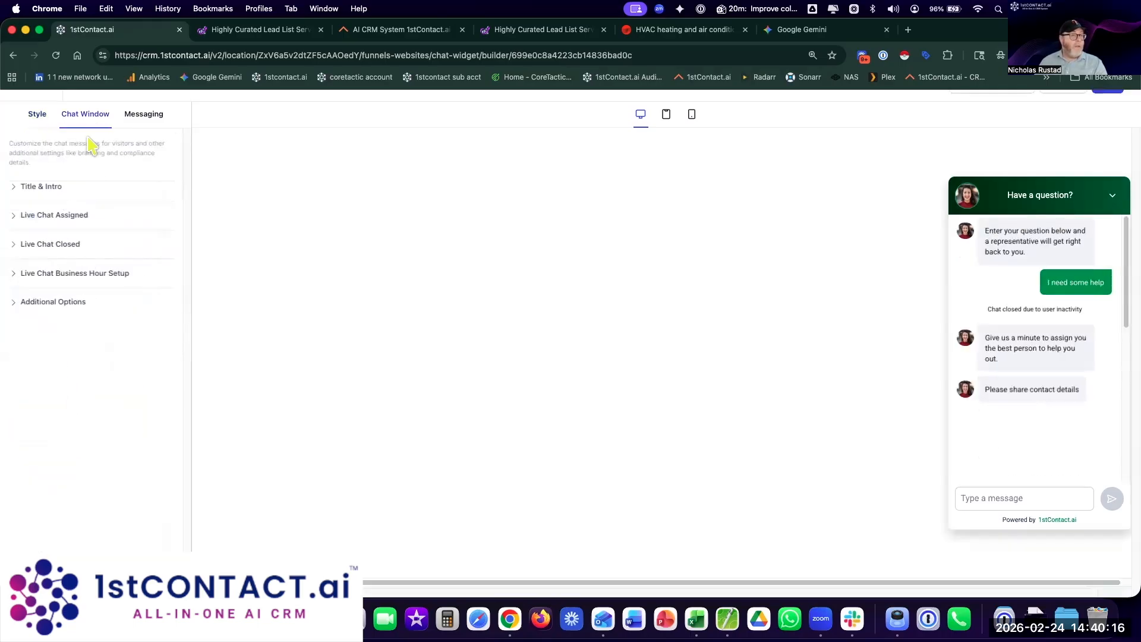
click(65, 197)
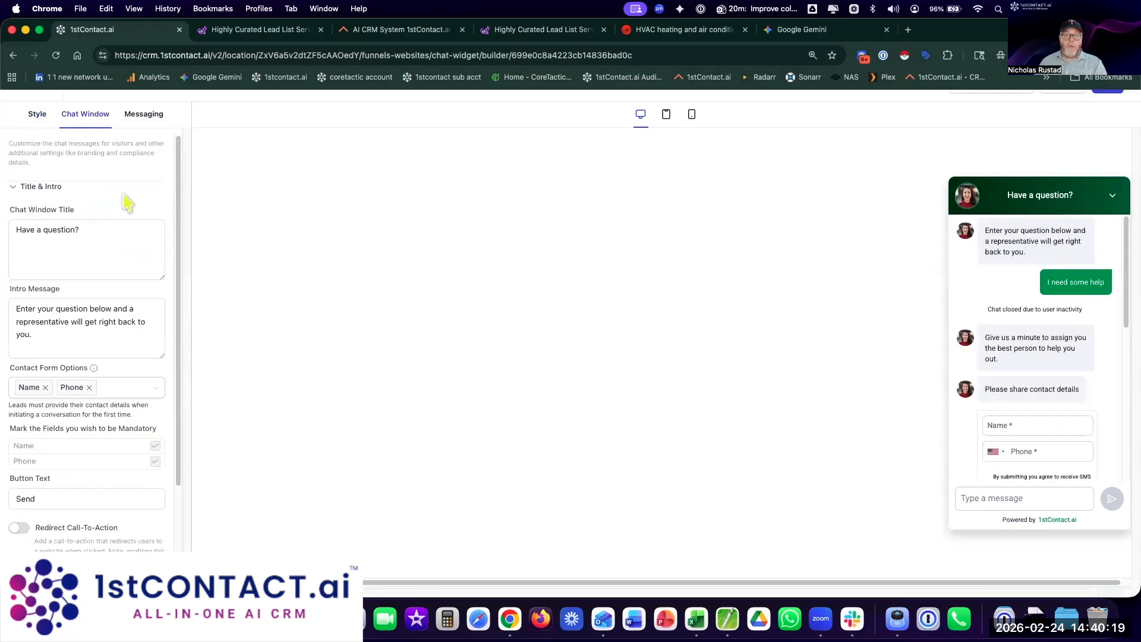
click(140, 242)
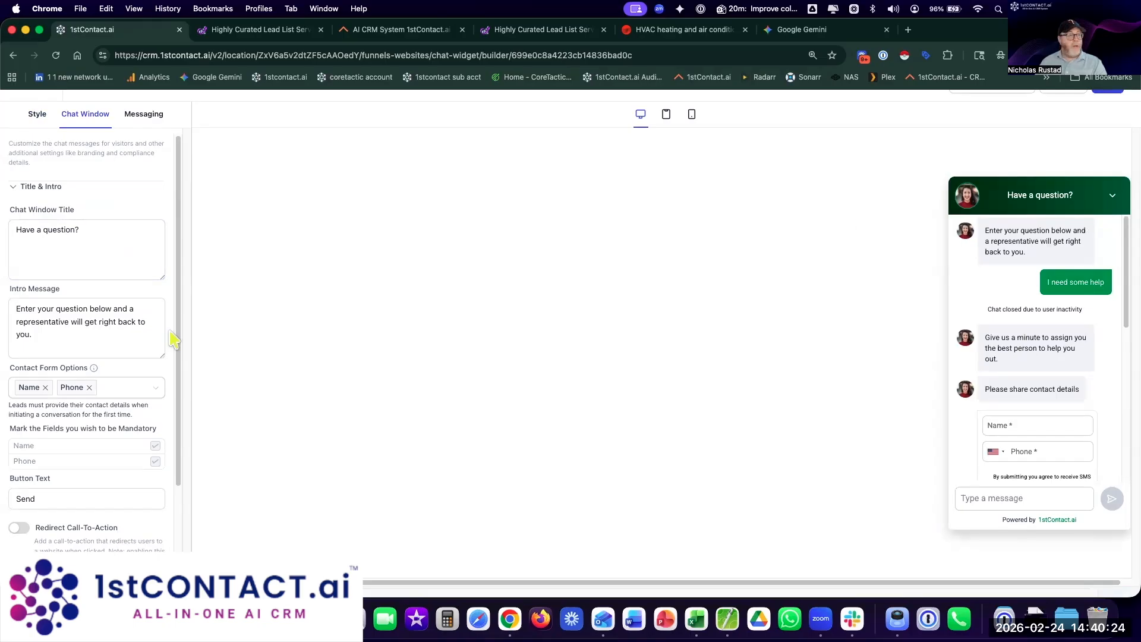
scroll(69, 377, down, 4)
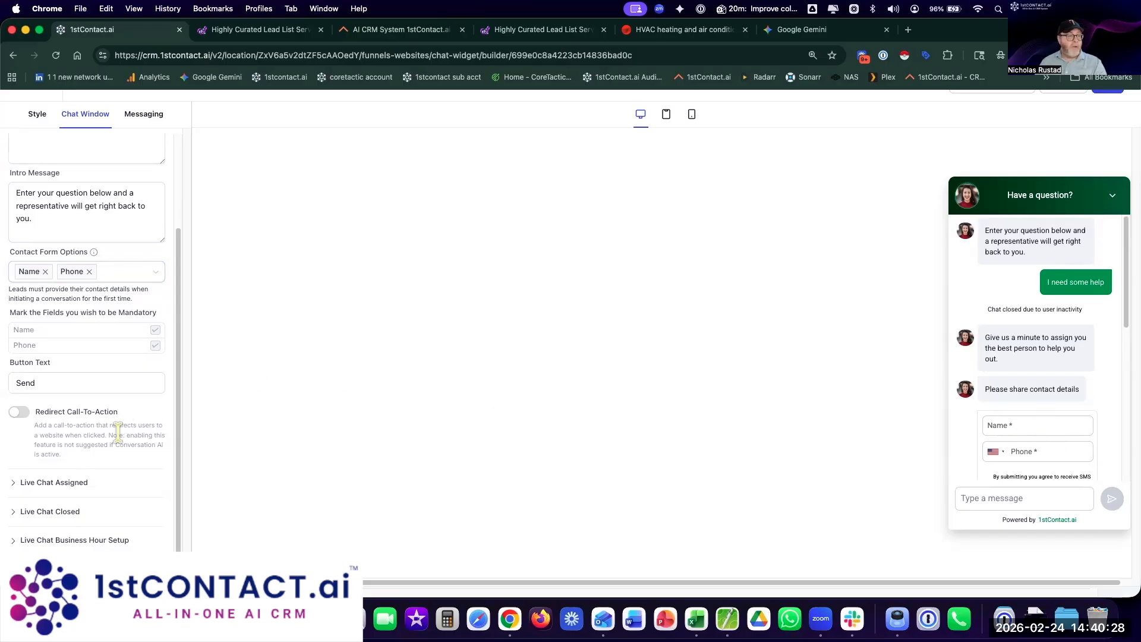
click(55, 482)
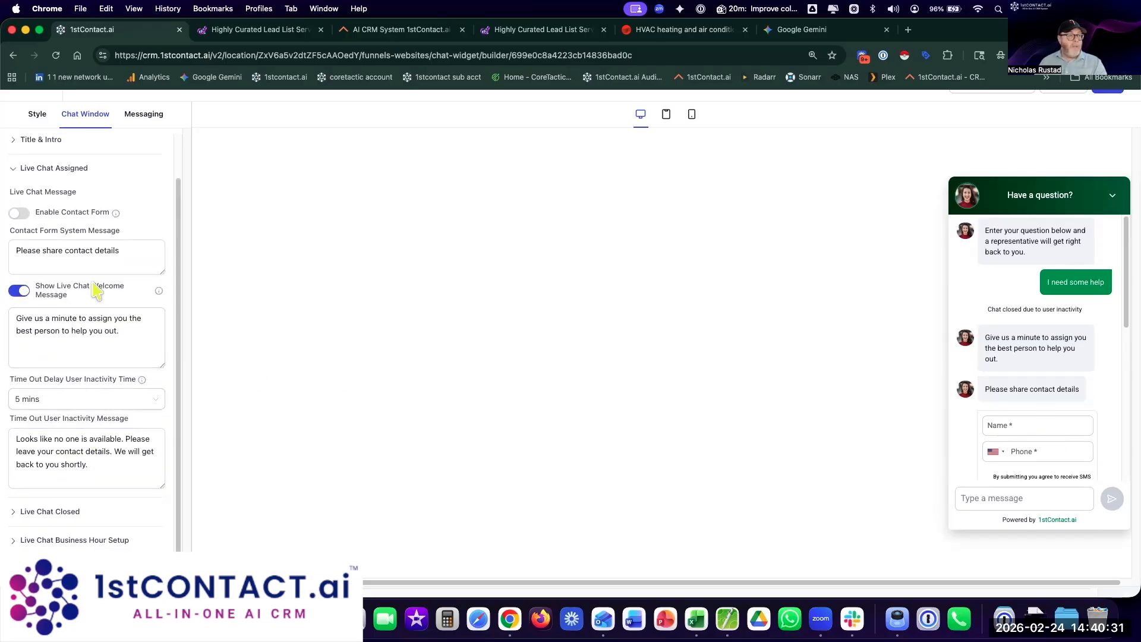
click(83, 328)
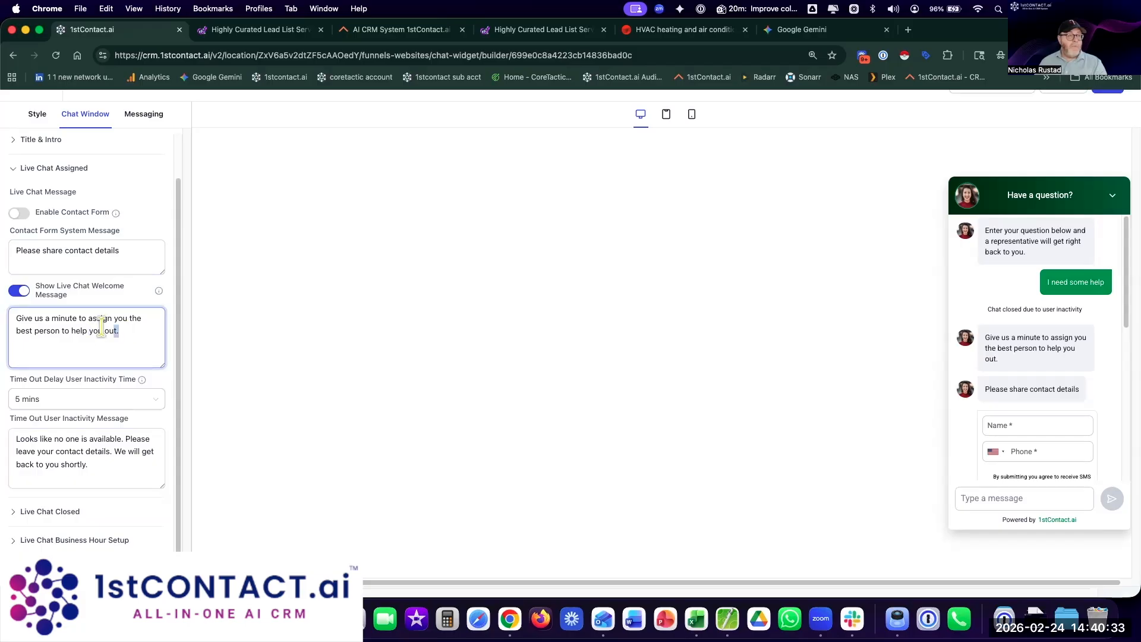
drag(101, 327, 21, 309)
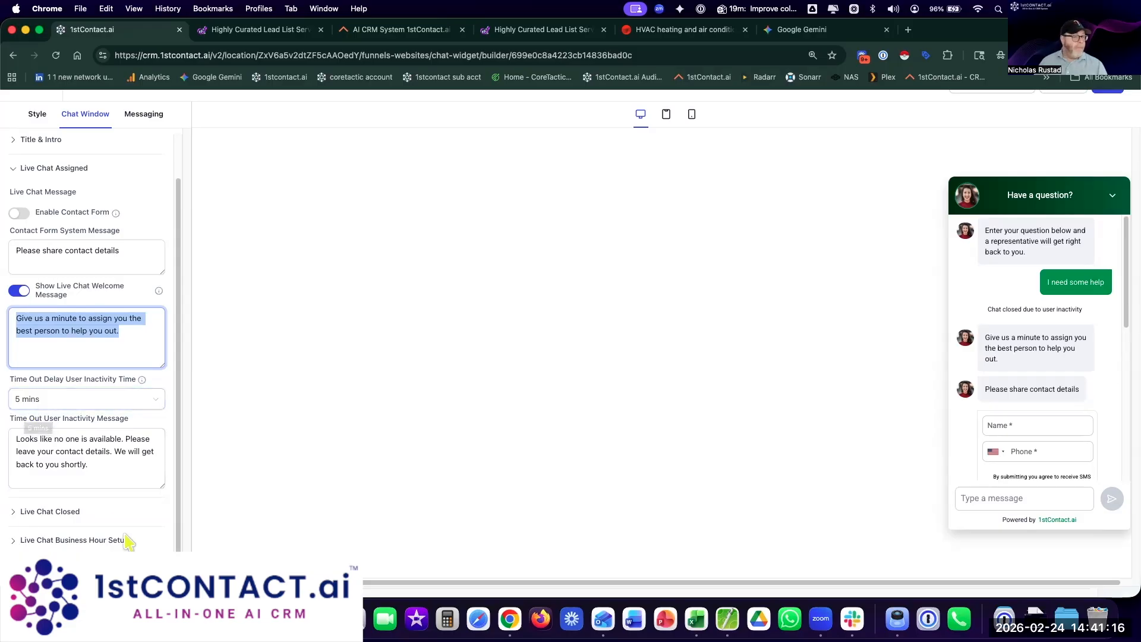
Step: Expand the Live Chat Closed, Business Hour Setup and Additional Options sections
click(42, 514)
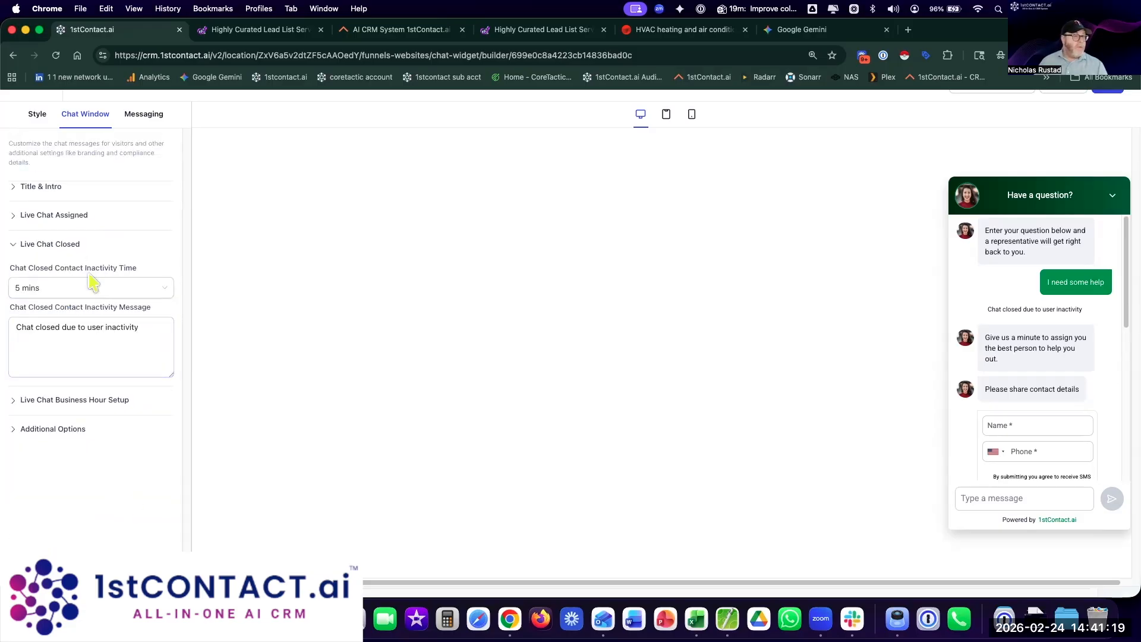
click(84, 401)
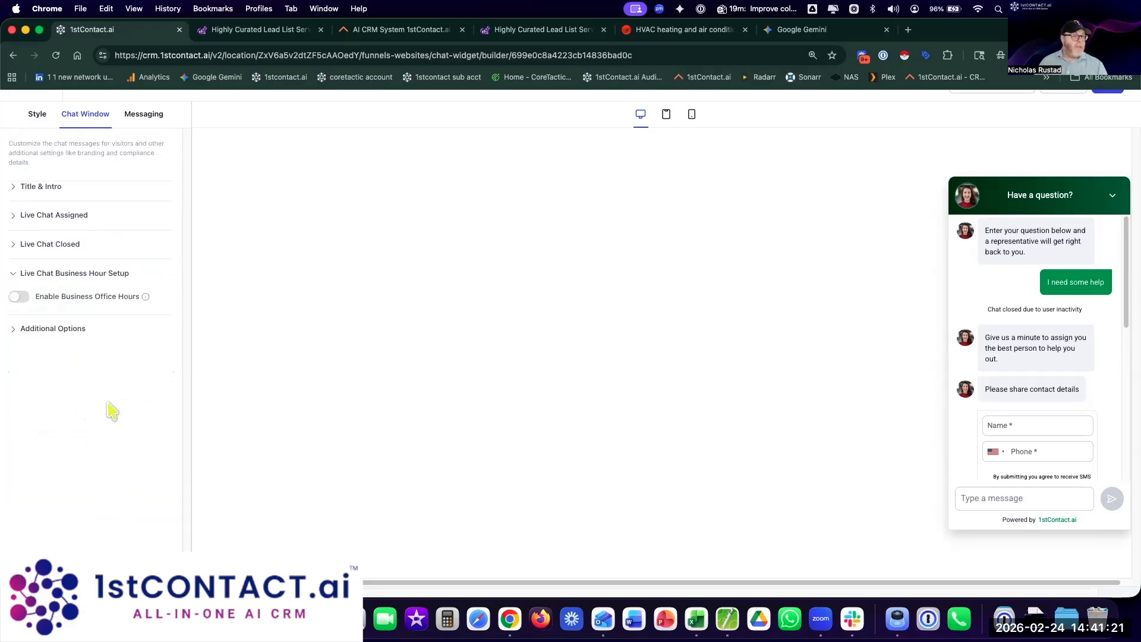
click(63, 330)
click(35, 273)
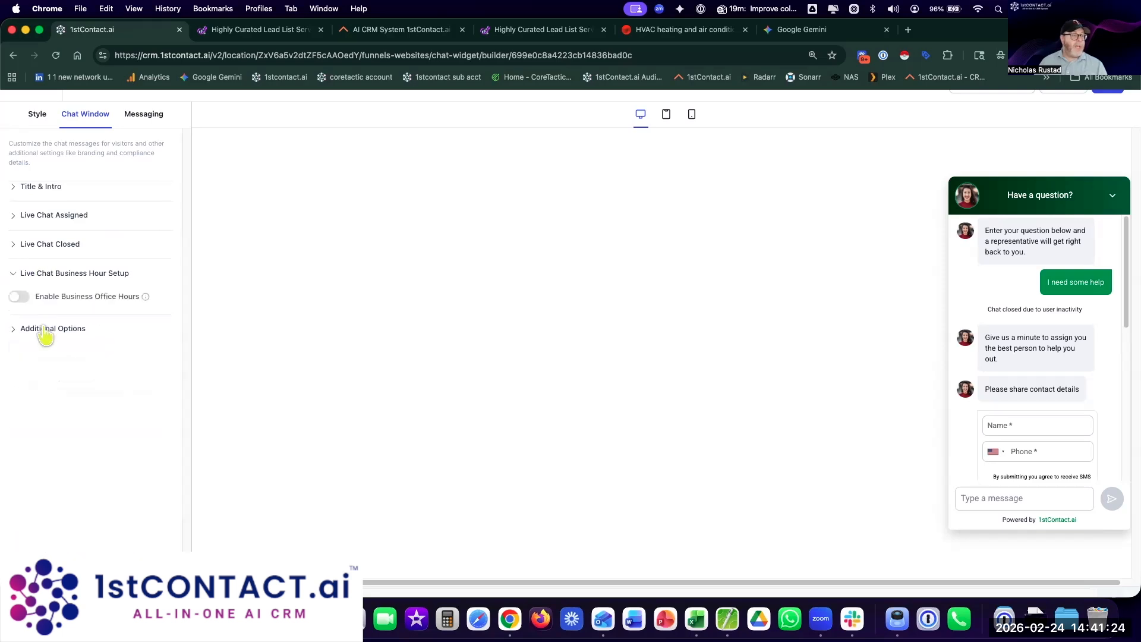
click(58, 329)
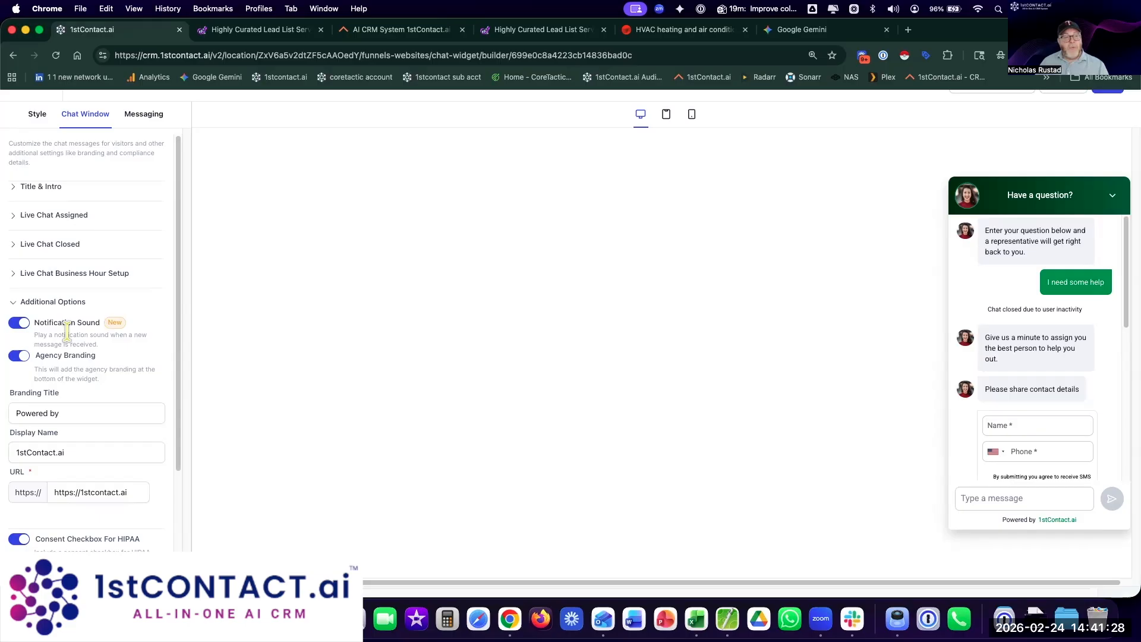
Step: Replace the branding display name 1stContact.ai with AQA Connect
click(98, 452)
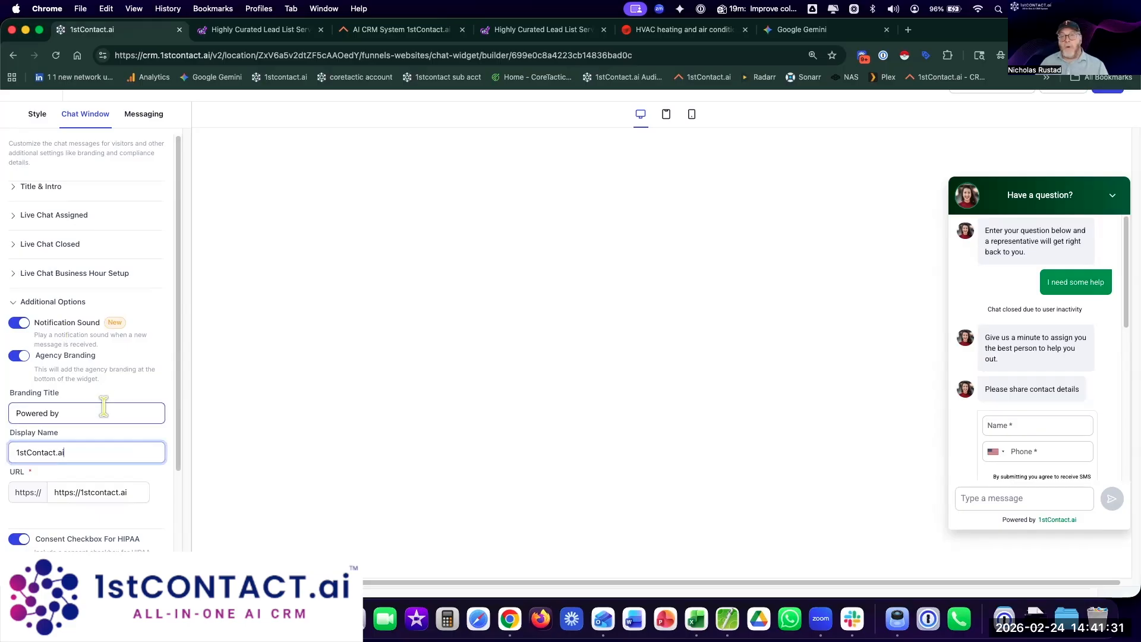
triple_click(78, 455)
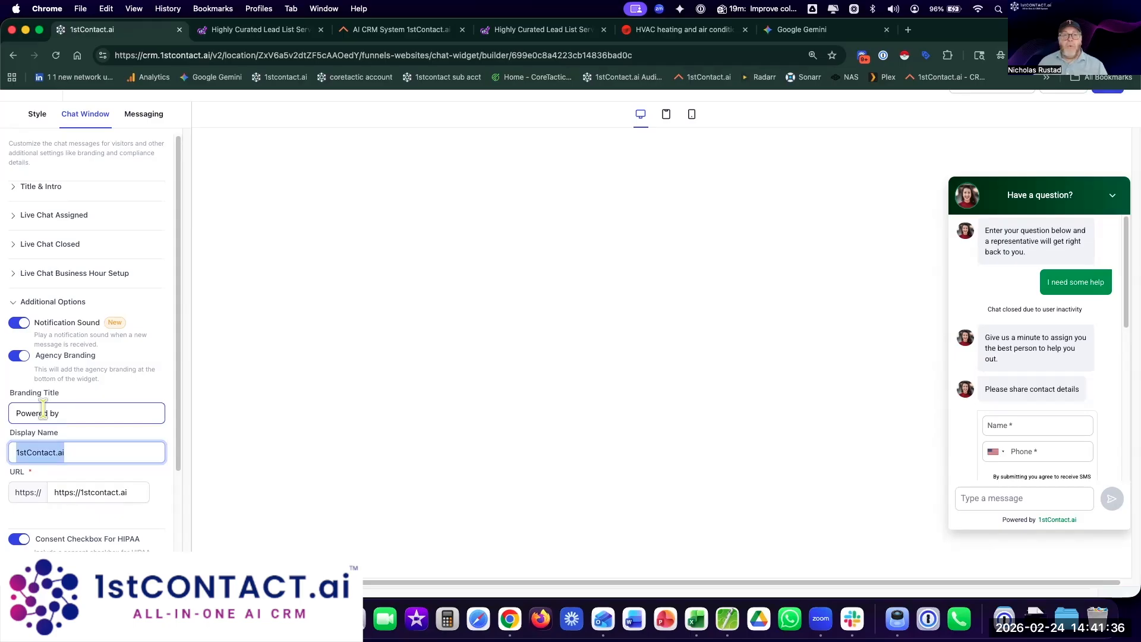
click(82, 453)
key(super+a)
text(AQA Connec)
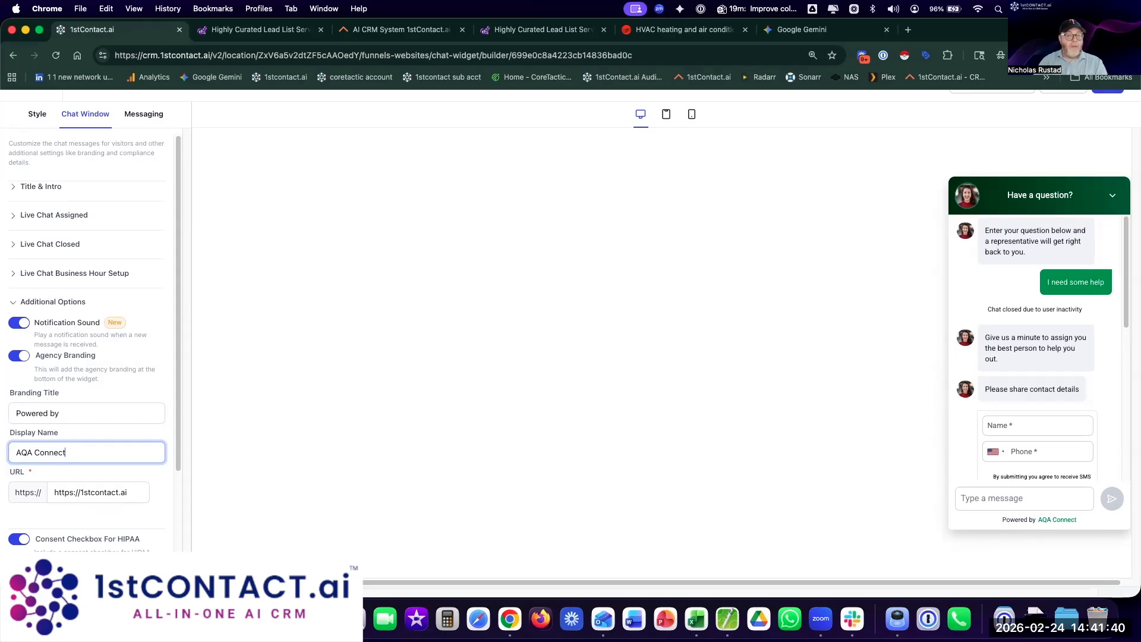
click(109, 435)
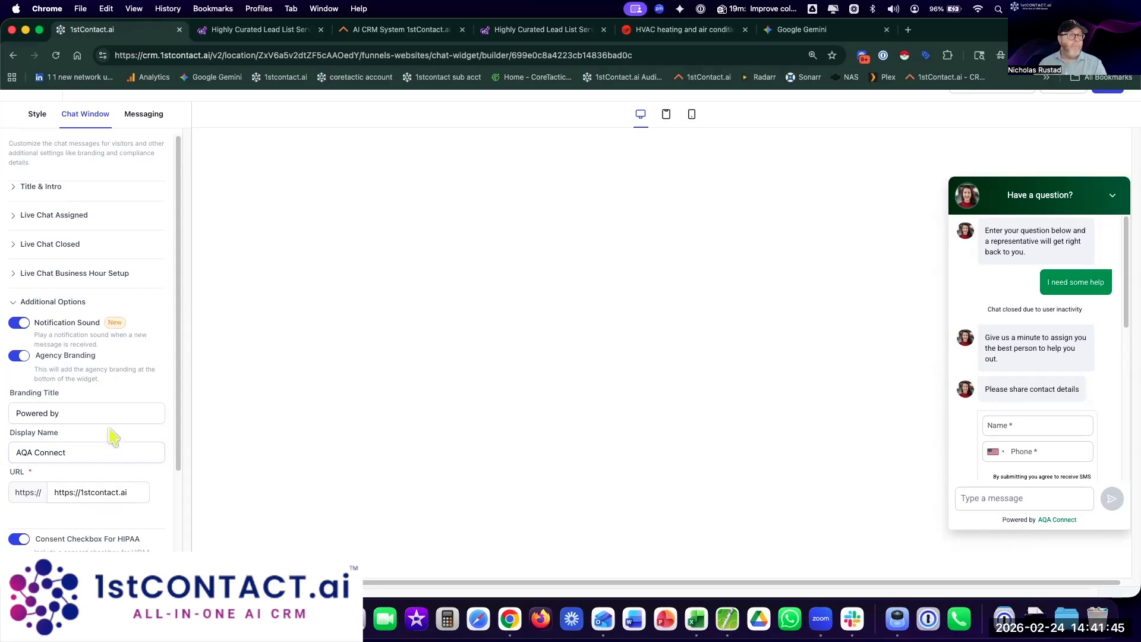
click(144, 119)
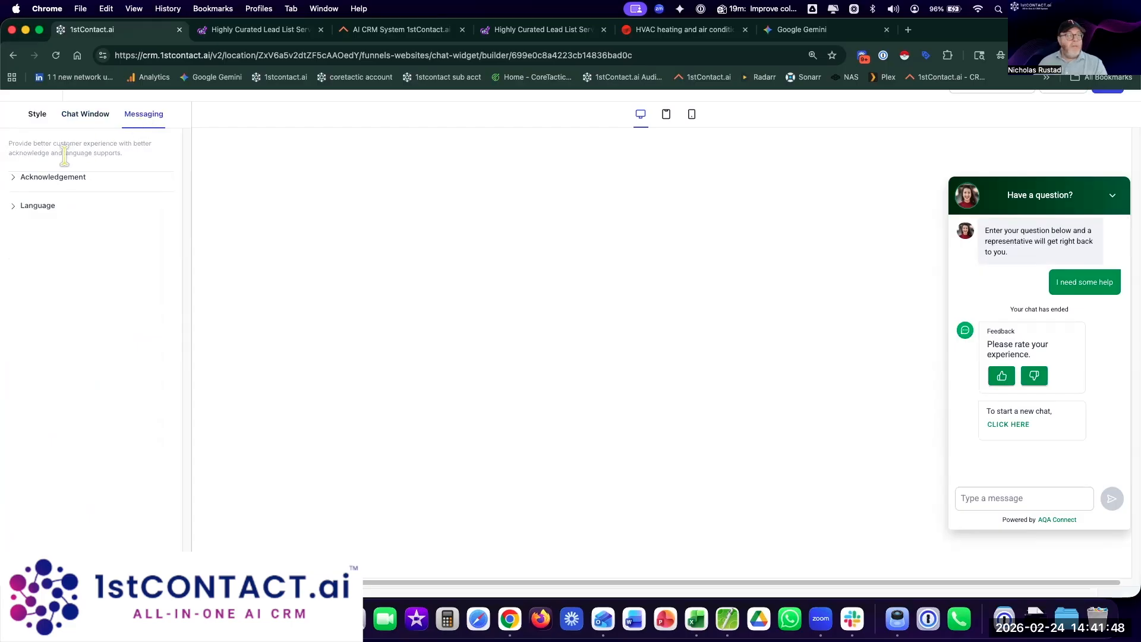
Step: Choose the second acknowledgement icon in the Acknowledgement settings
click(59, 177)
click(117, 241)
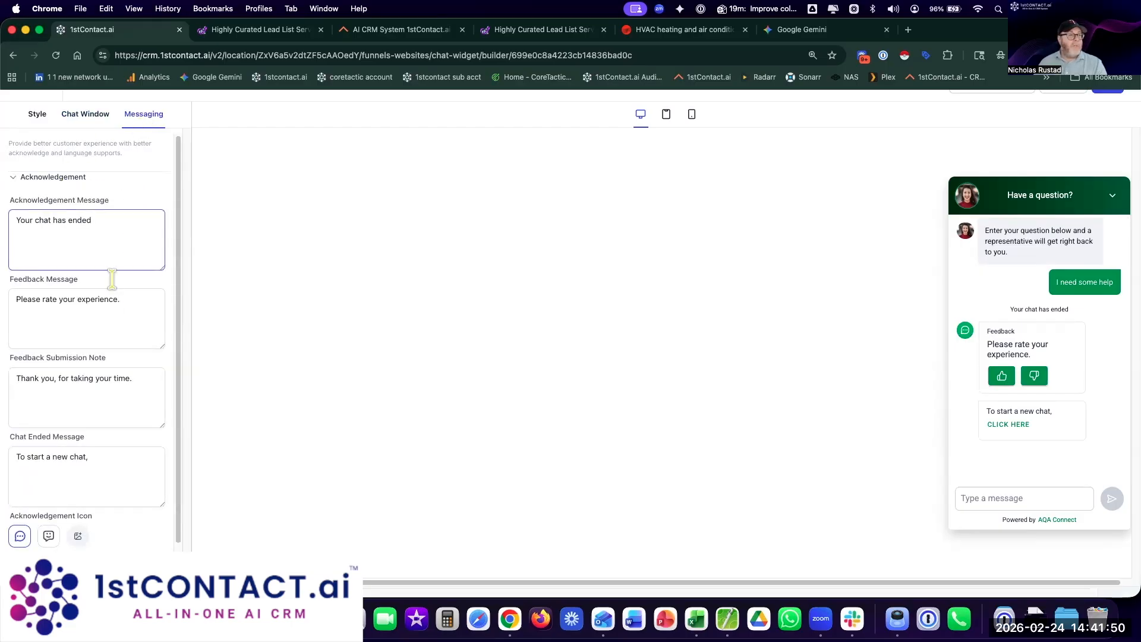
scroll(116, 416, down, 1)
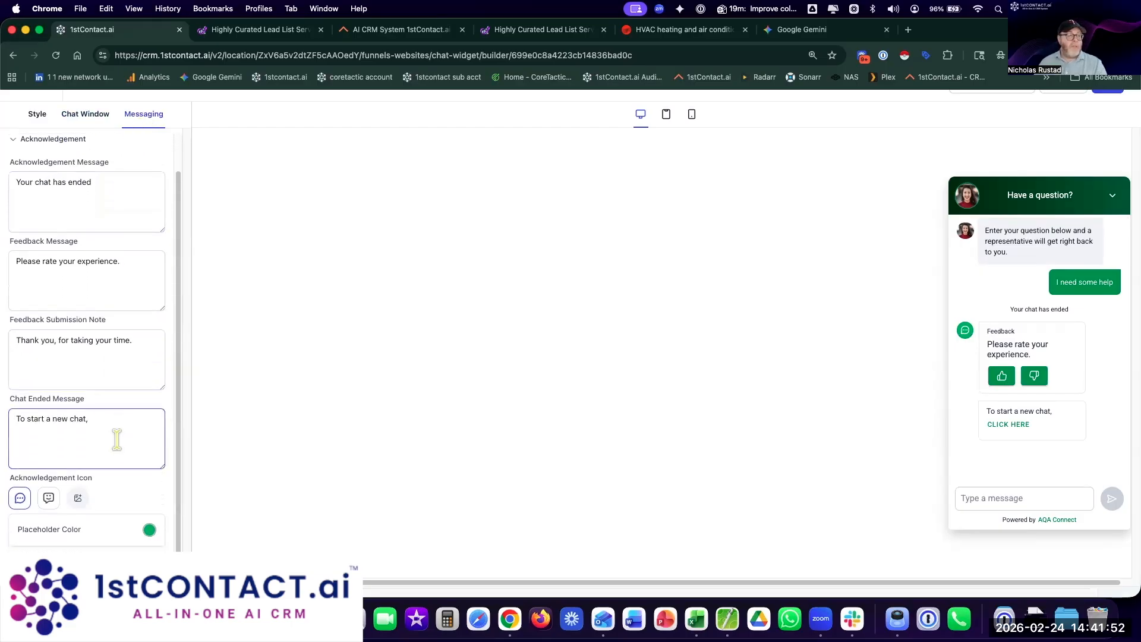
click(49, 500)
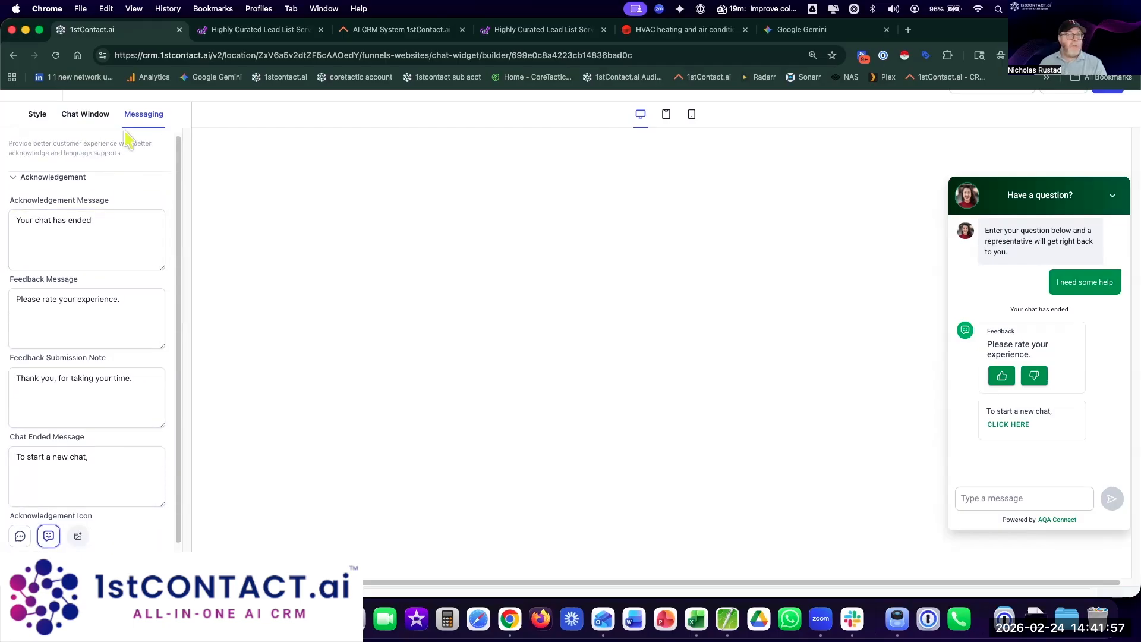
click(1071, 132)
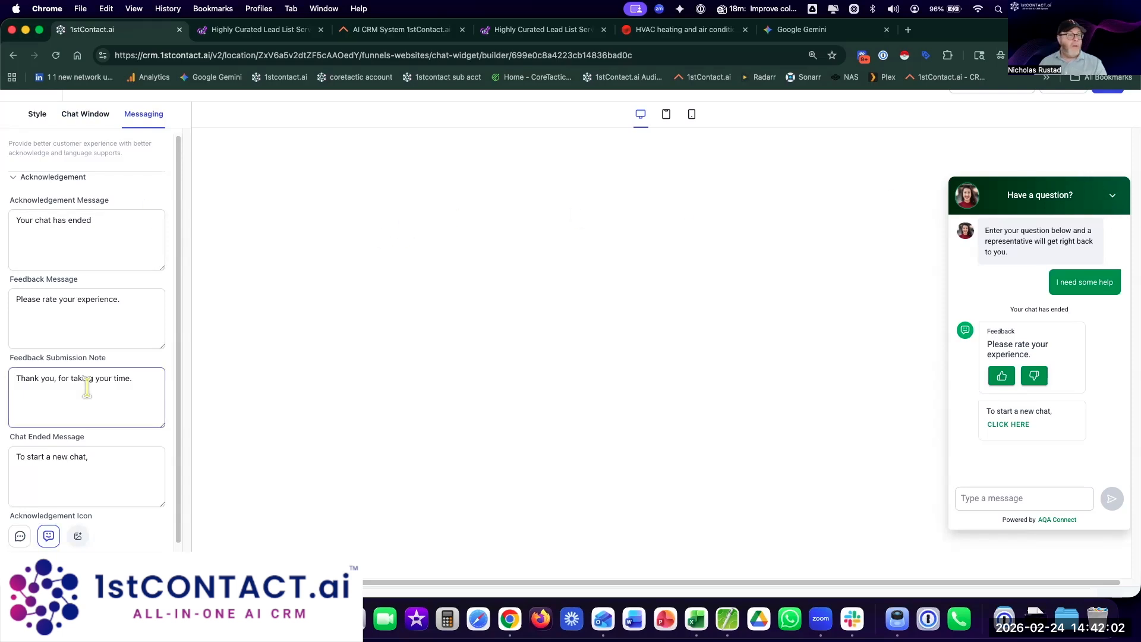
click(85, 114)
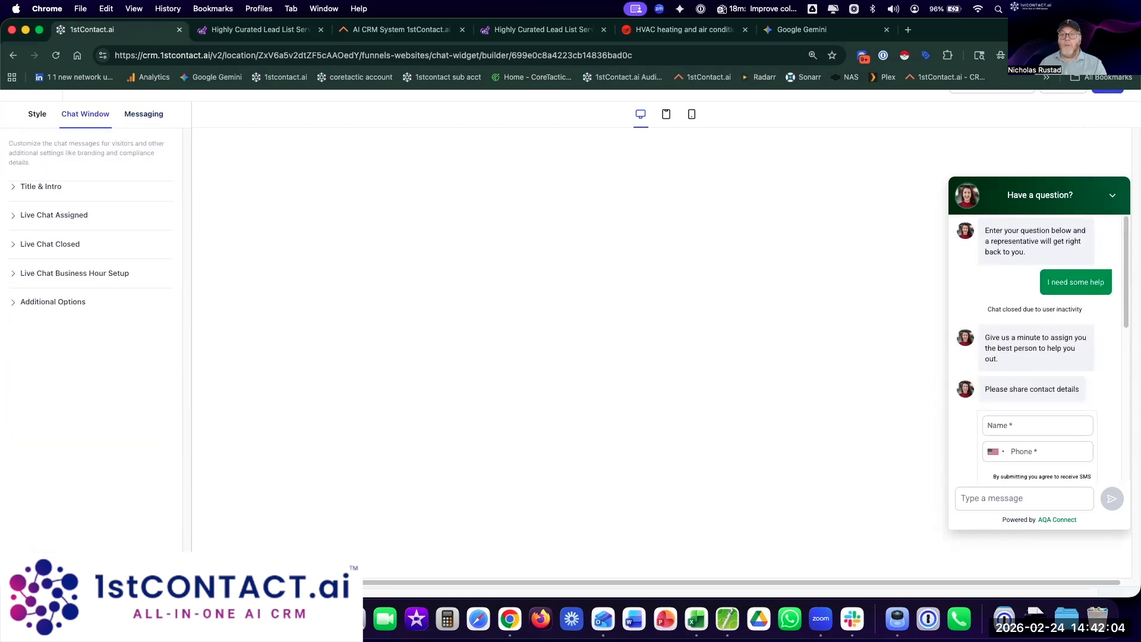
Step: Zoom the browser page out and save the Flow chat widget
click(1130, 55)
click(1043, 294)
click(873, 241)
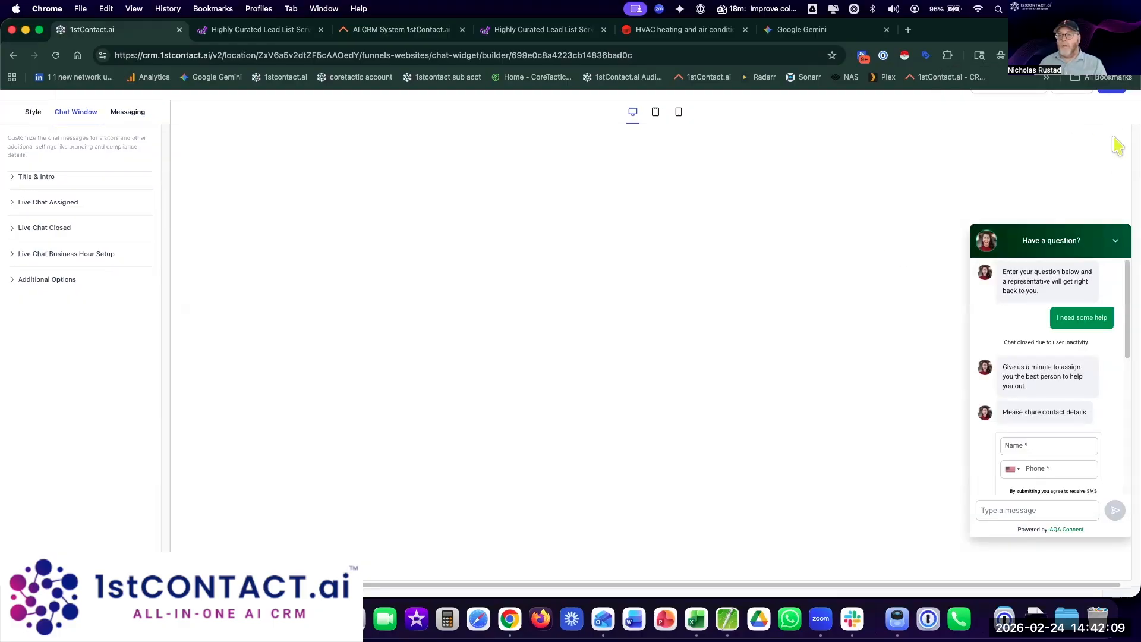
click(1112, 88)
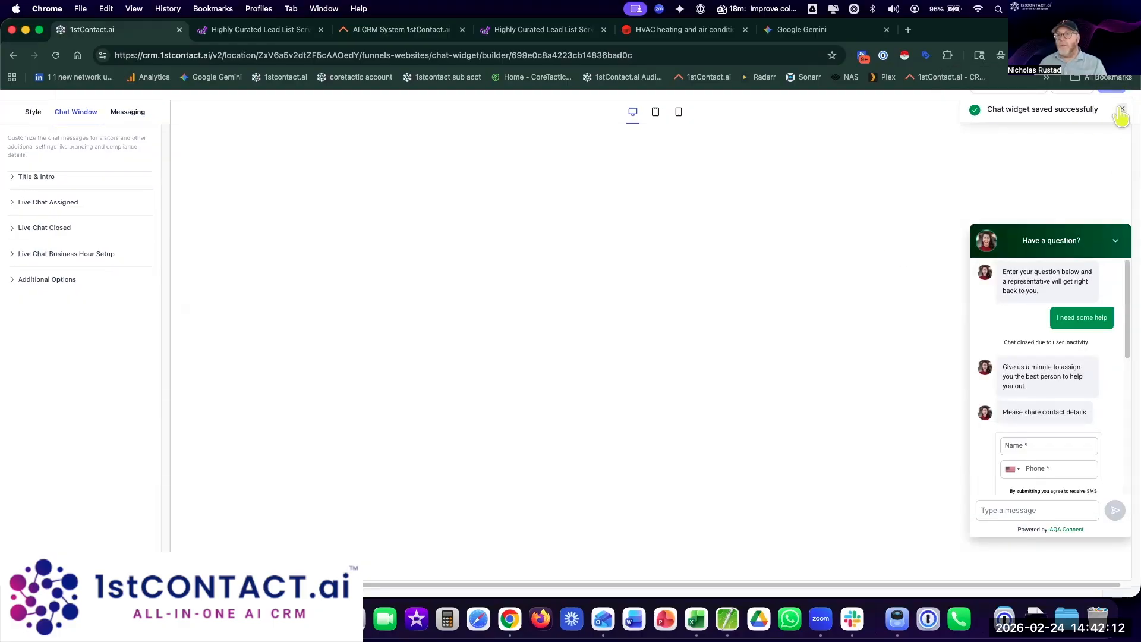
click(34, 112)
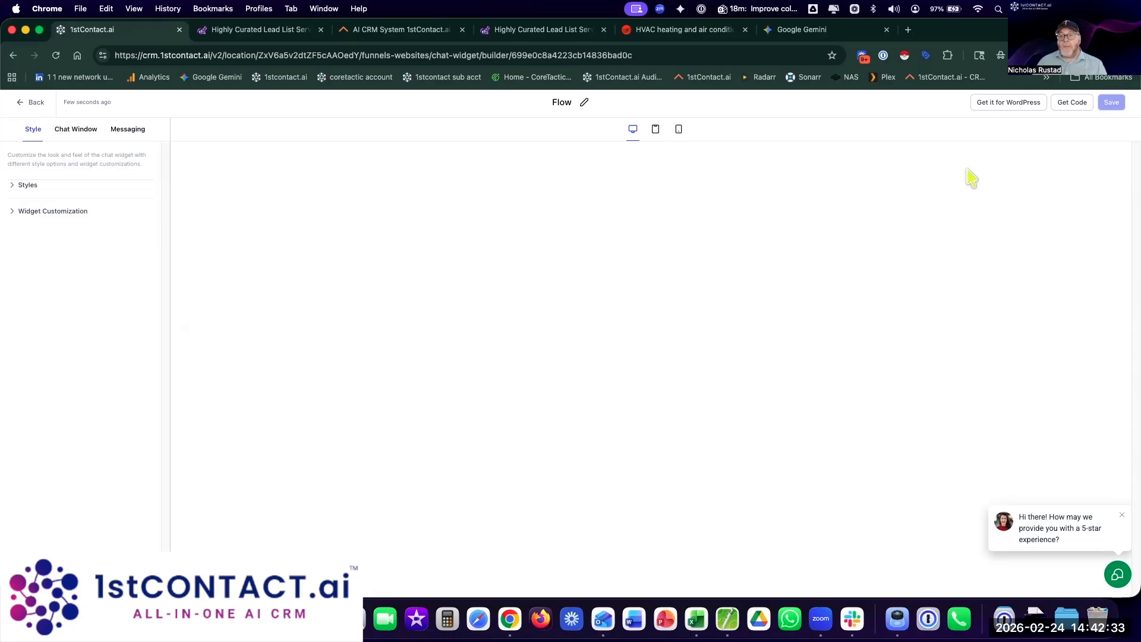
Step: Open the LeadConnector plugin page on WordPress.org via Get it for WordPress
click(1011, 106)
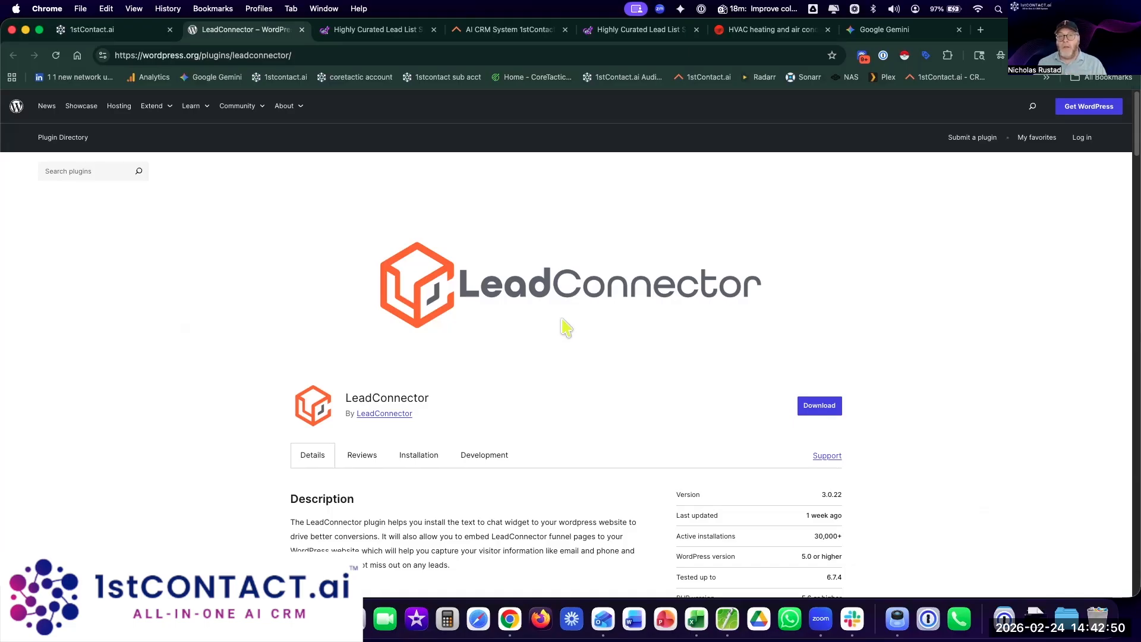
Step: View and select Flow's embed script, then go back to the chat widget list
click(109, 31)
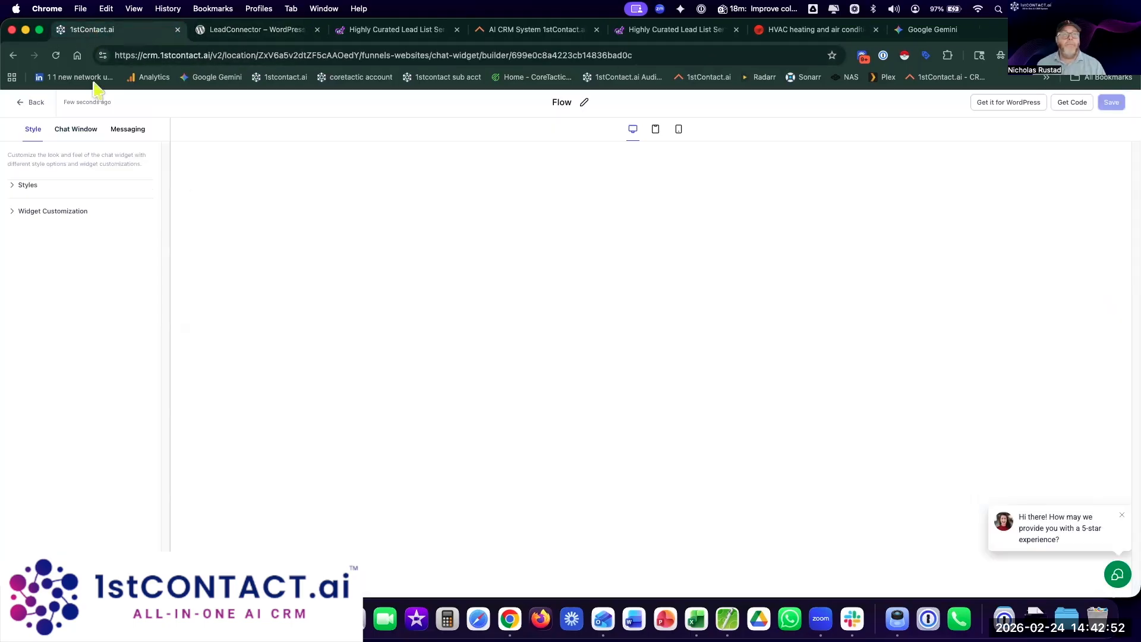
click(1085, 105)
drag(548, 357, 388, 298)
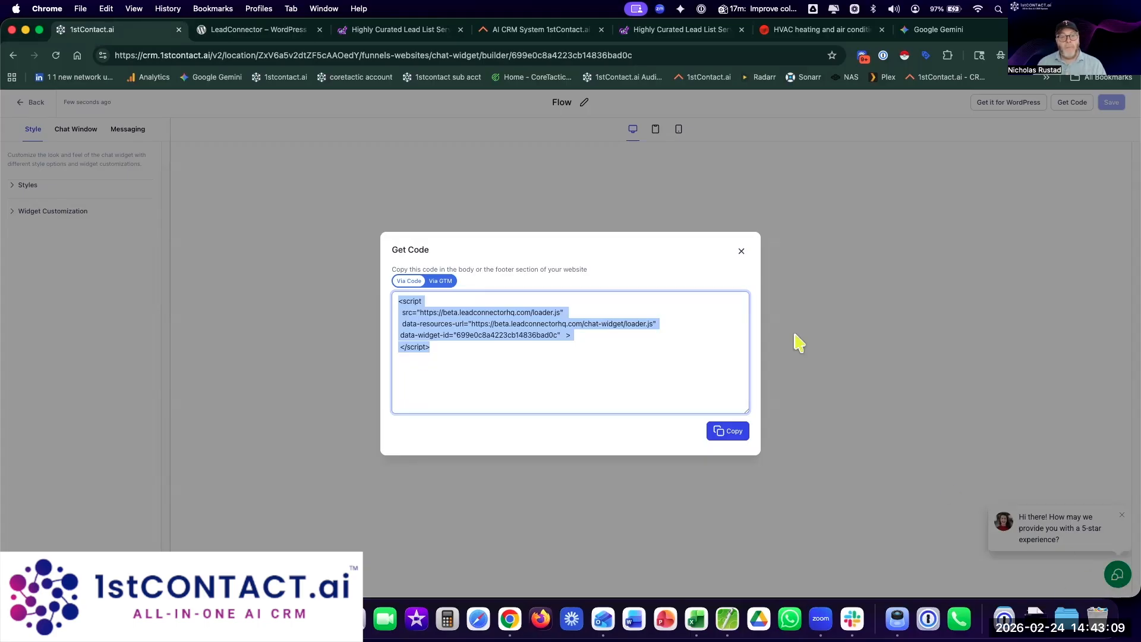
click(741, 251)
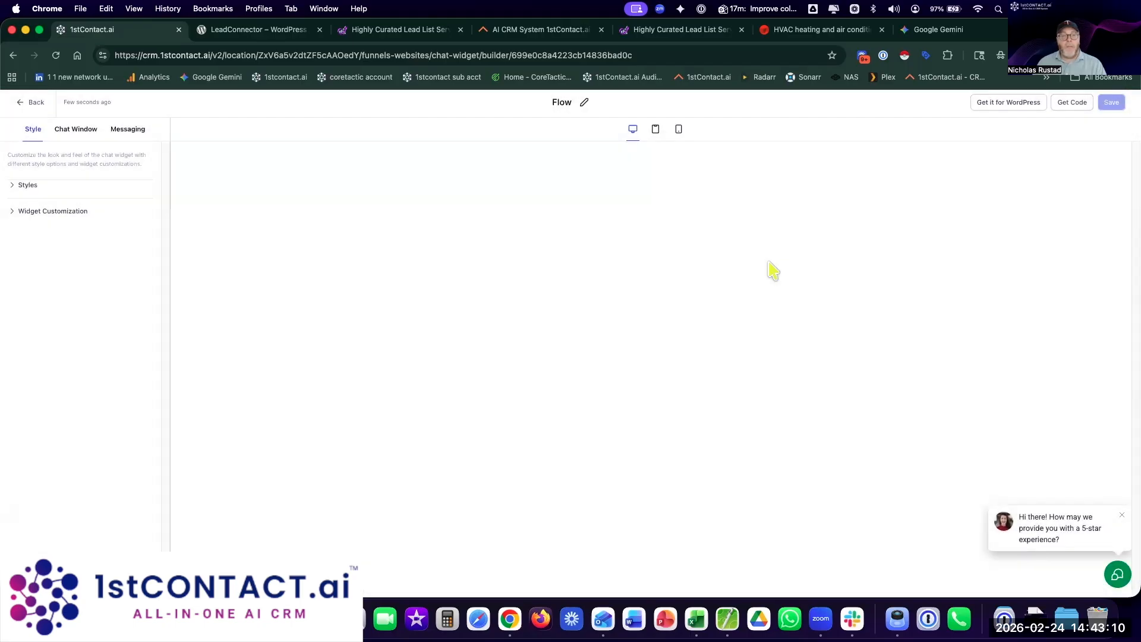
click(33, 104)
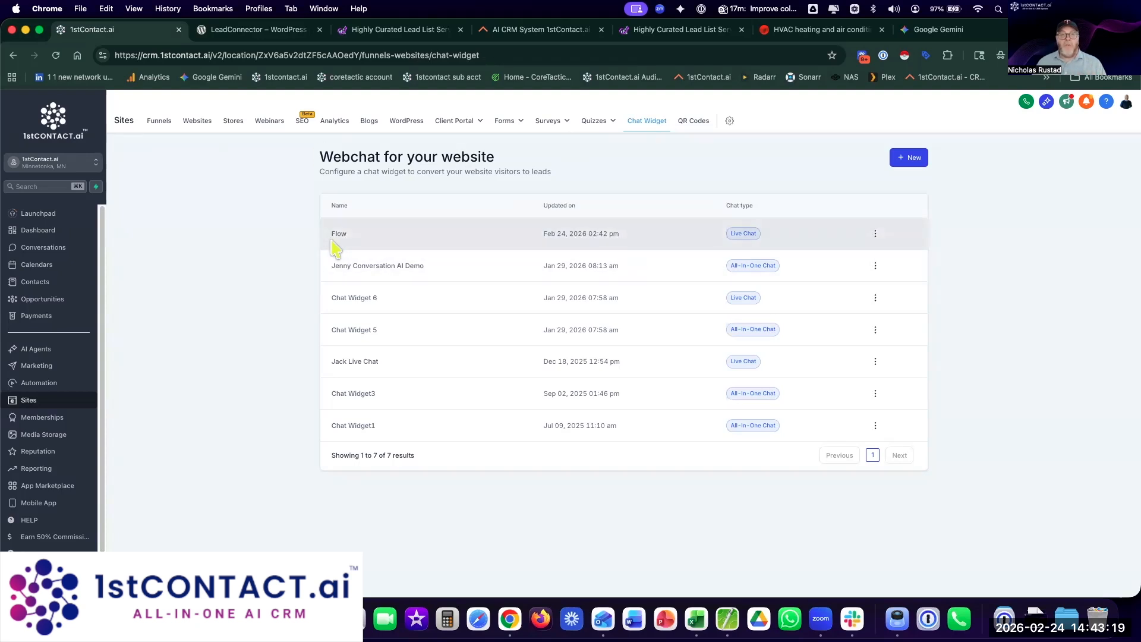
Step: In the 1. ScaleData funnel settings, set the chat widget to Flow
click(160, 125)
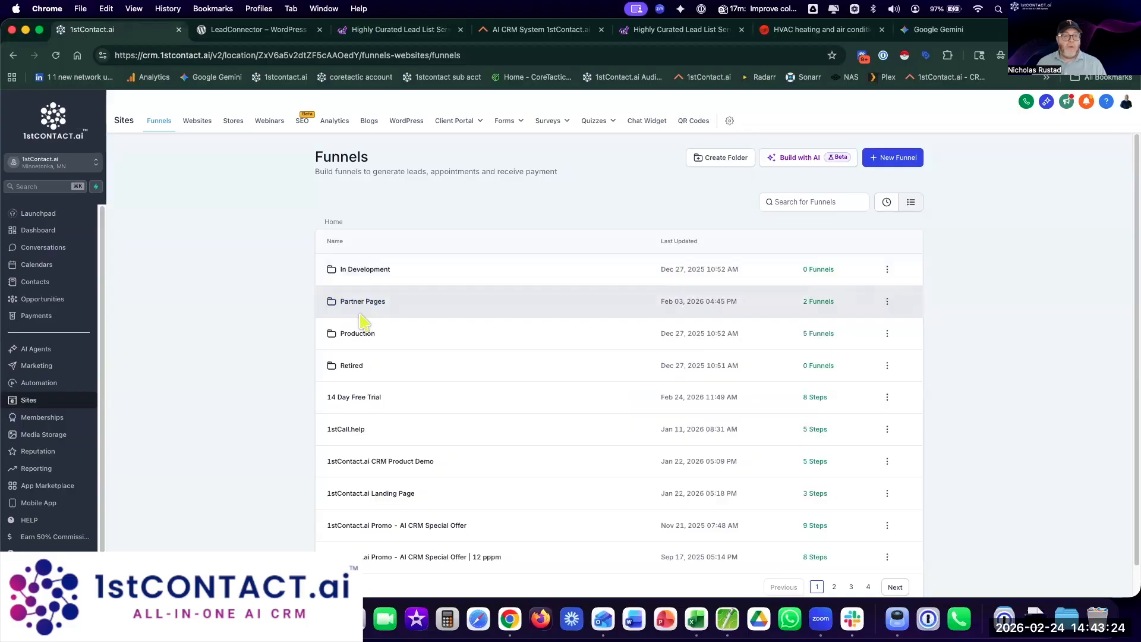
click(364, 342)
click(359, 276)
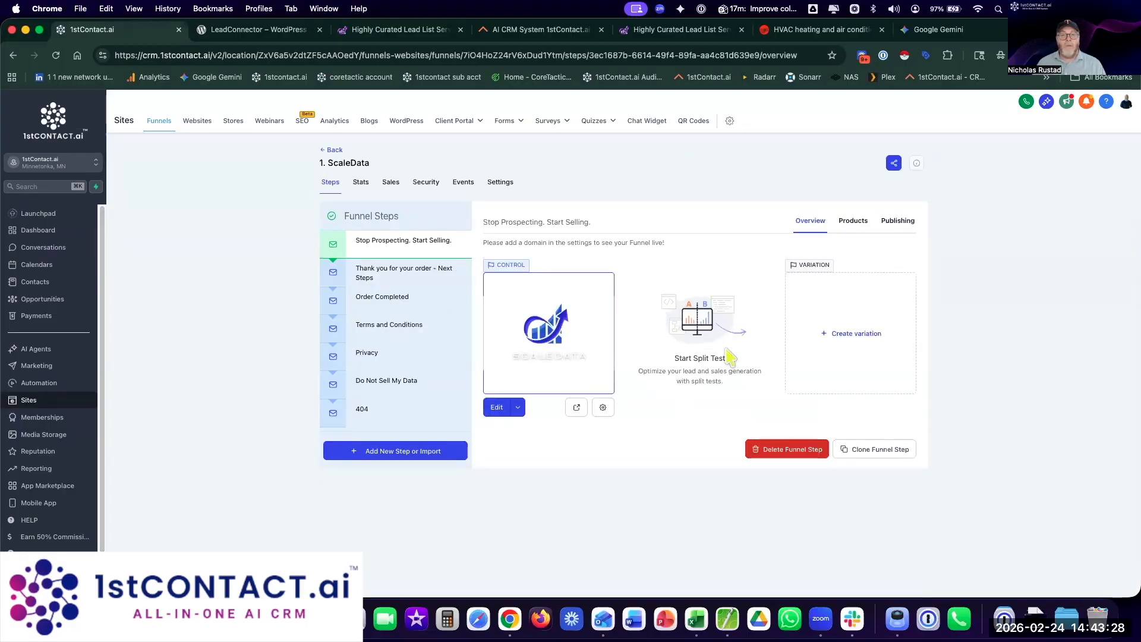
click(501, 183)
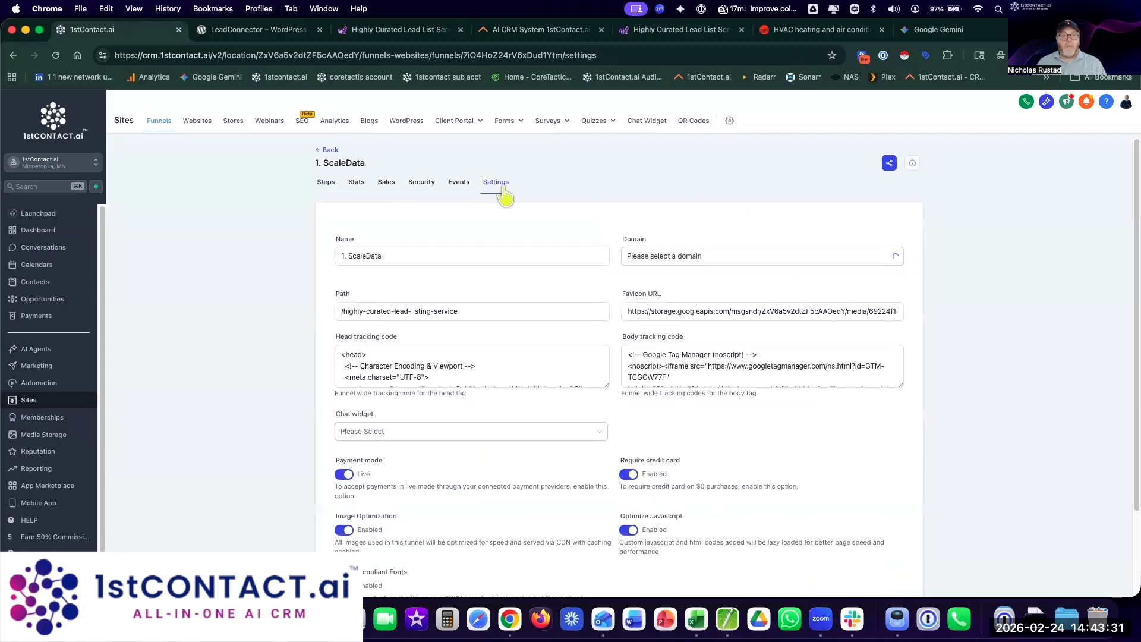
click(510, 434)
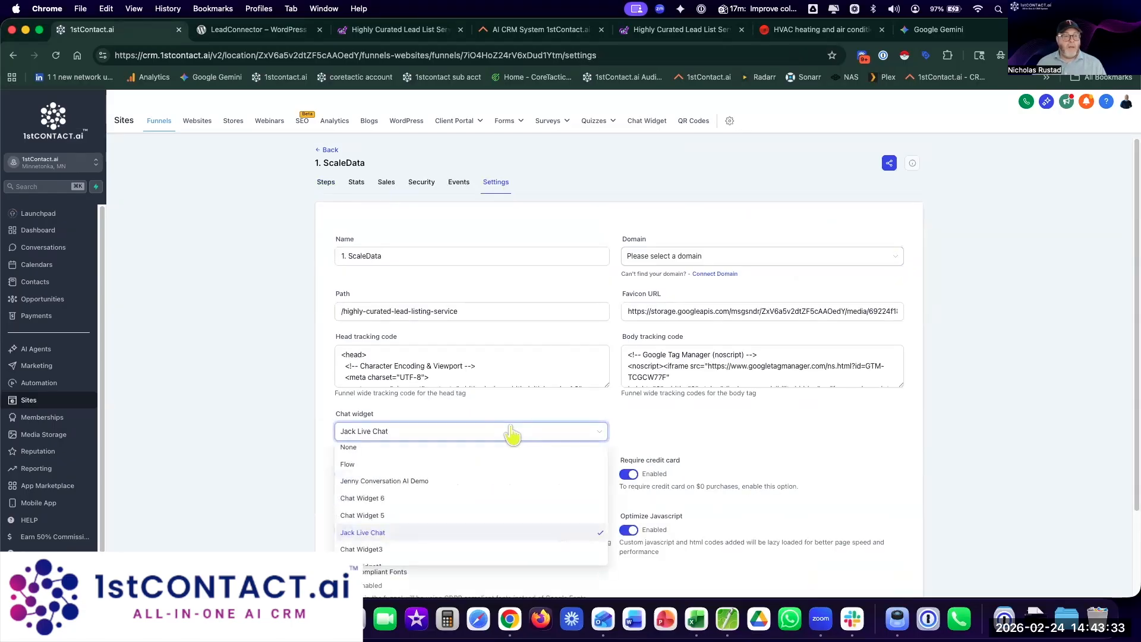
click(419, 465)
scroll(725, 449, down, 2)
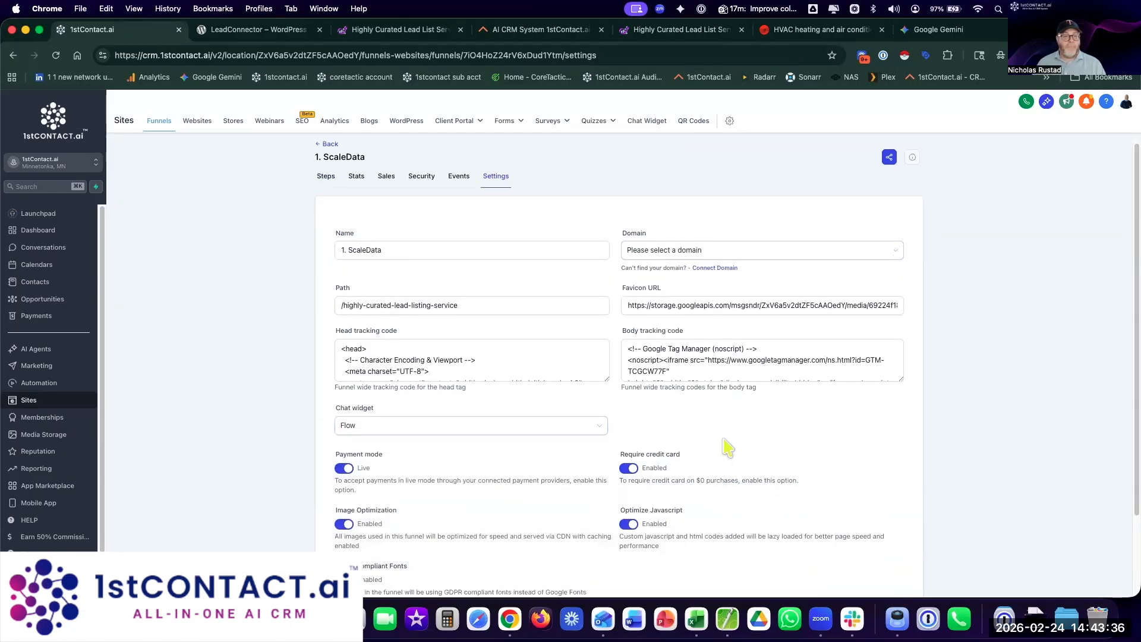
scroll(726, 447, up, 2)
scroll(862, 429, down, 3)
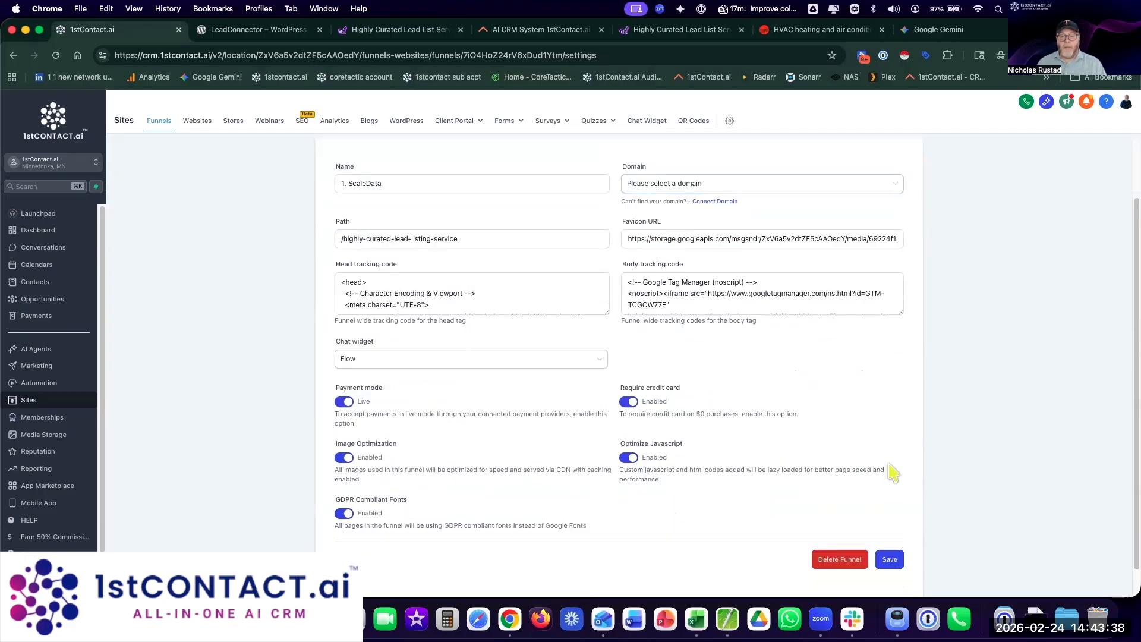
scroll(799, 309, up, 2)
Step: Set the funnel domain to cybermonday.1stcontact.ai, save, and open the live page
click(785, 257)
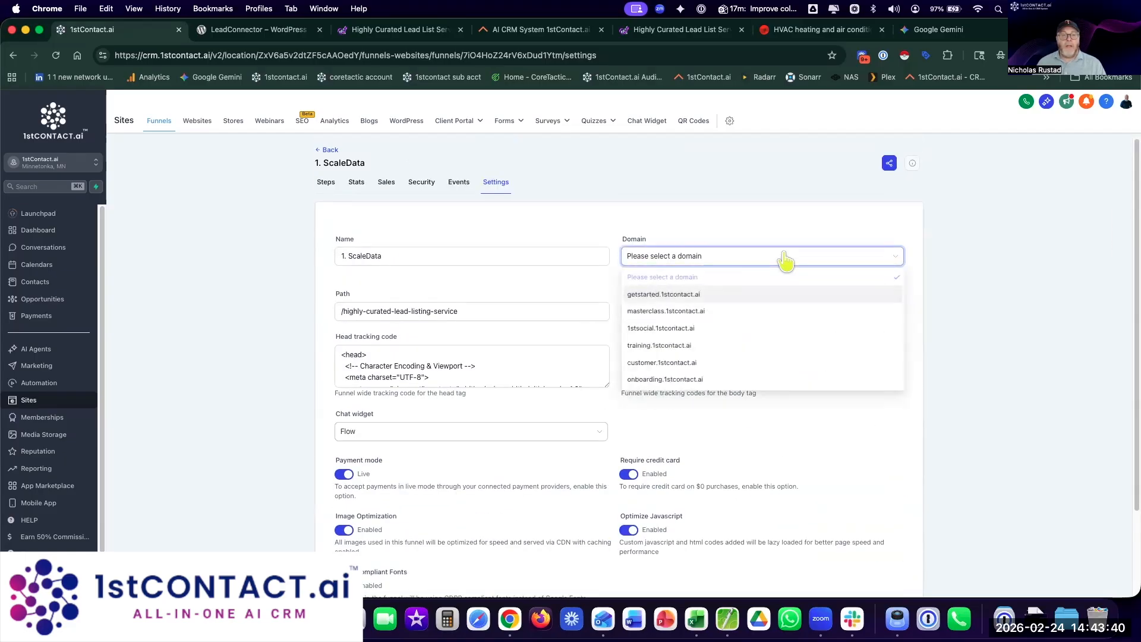
scroll(792, 346, down, 3)
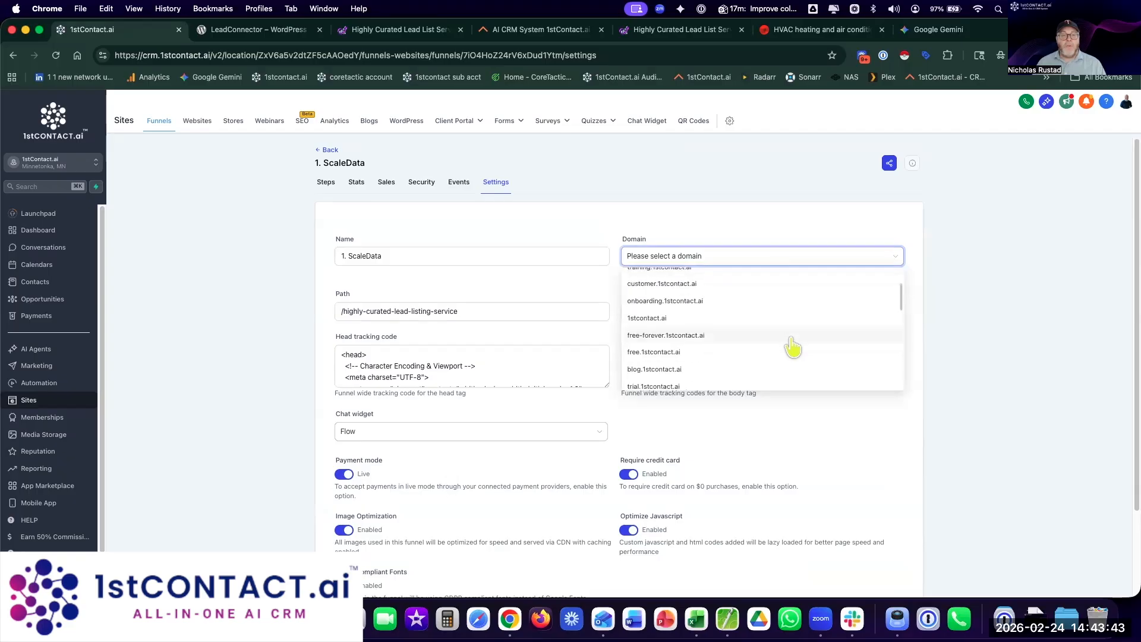
scroll(793, 347, down, 5)
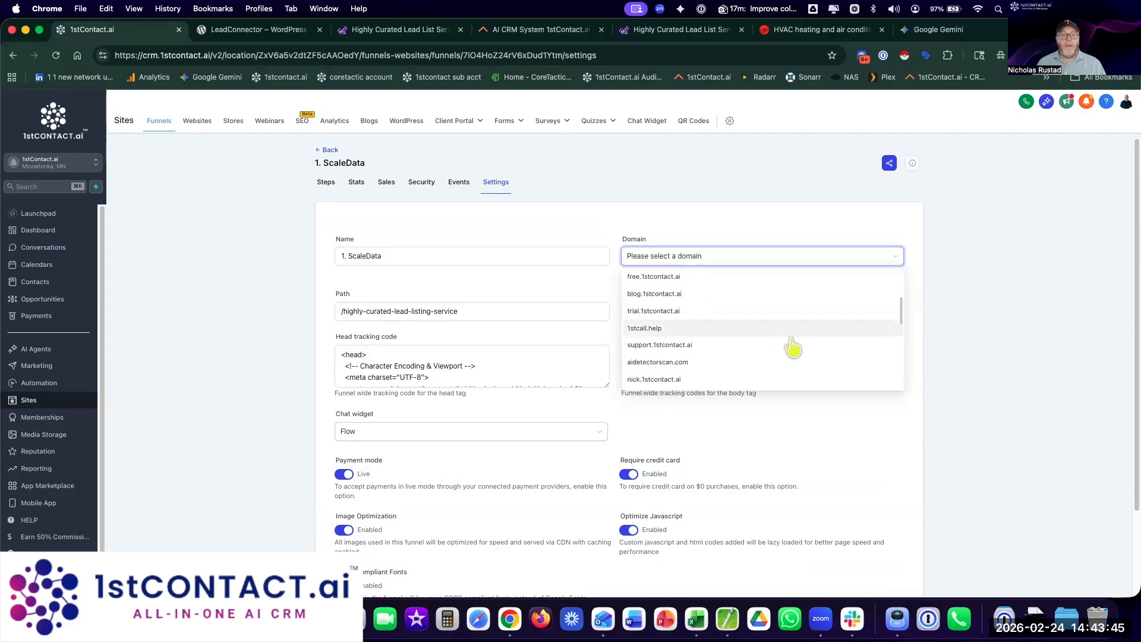
scroll(793, 346, down, 3)
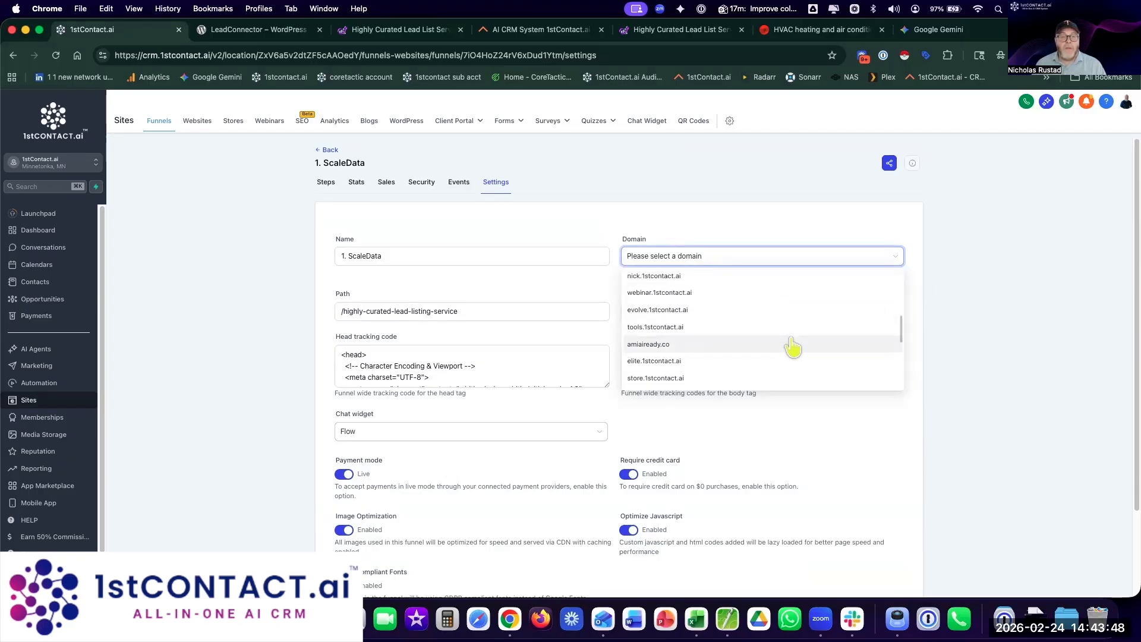
scroll(792, 347, down, 3)
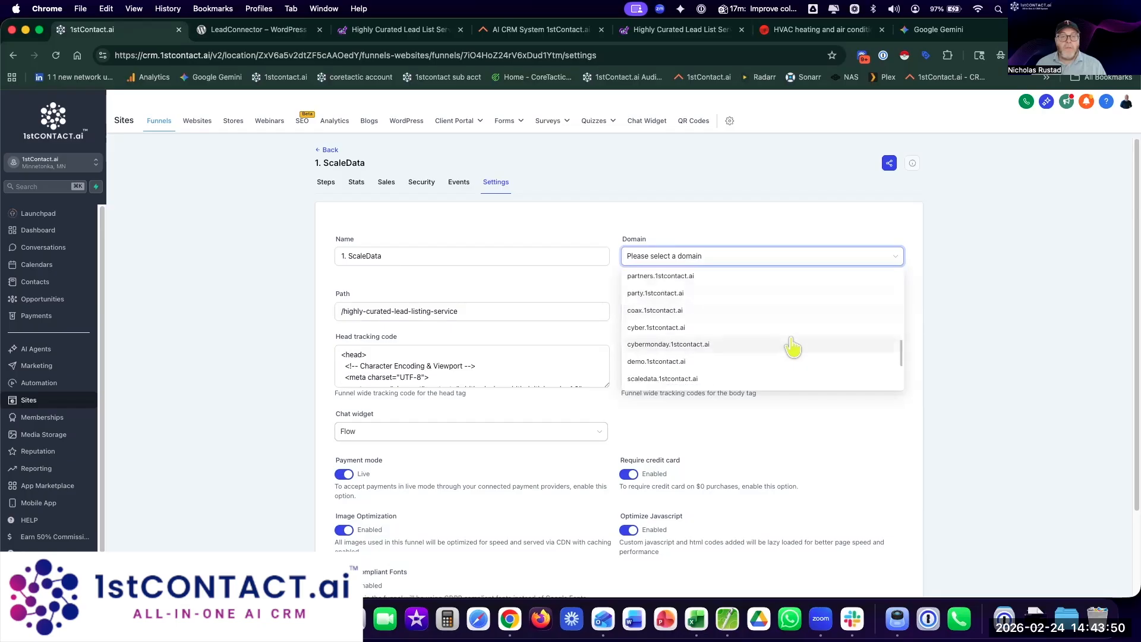
click(752, 342)
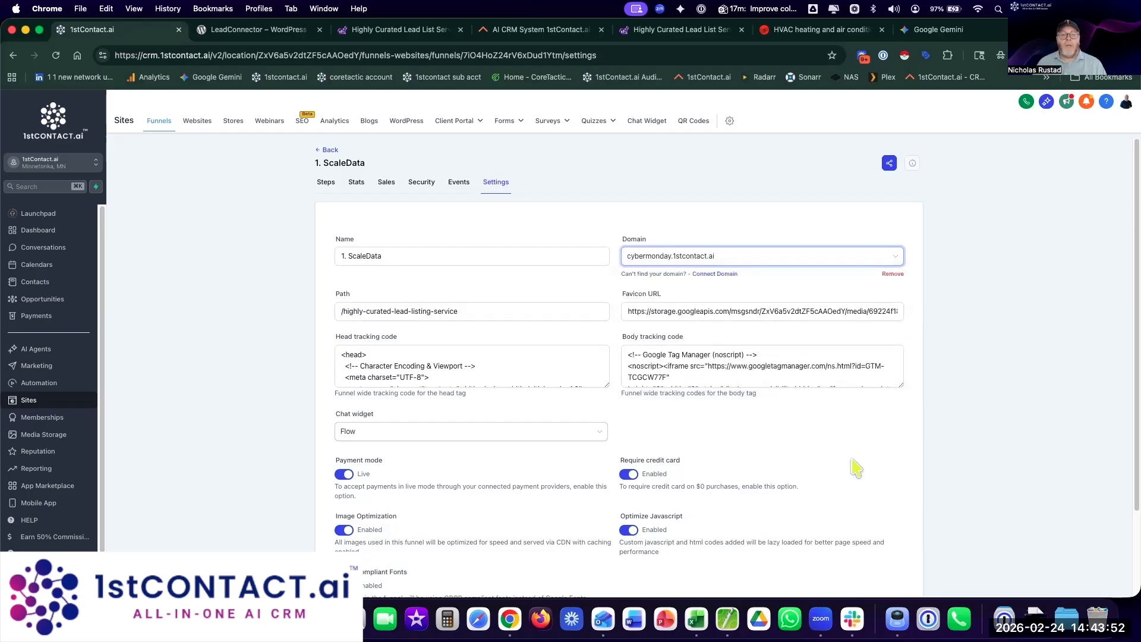
scroll(864, 506, down, 3)
click(892, 528)
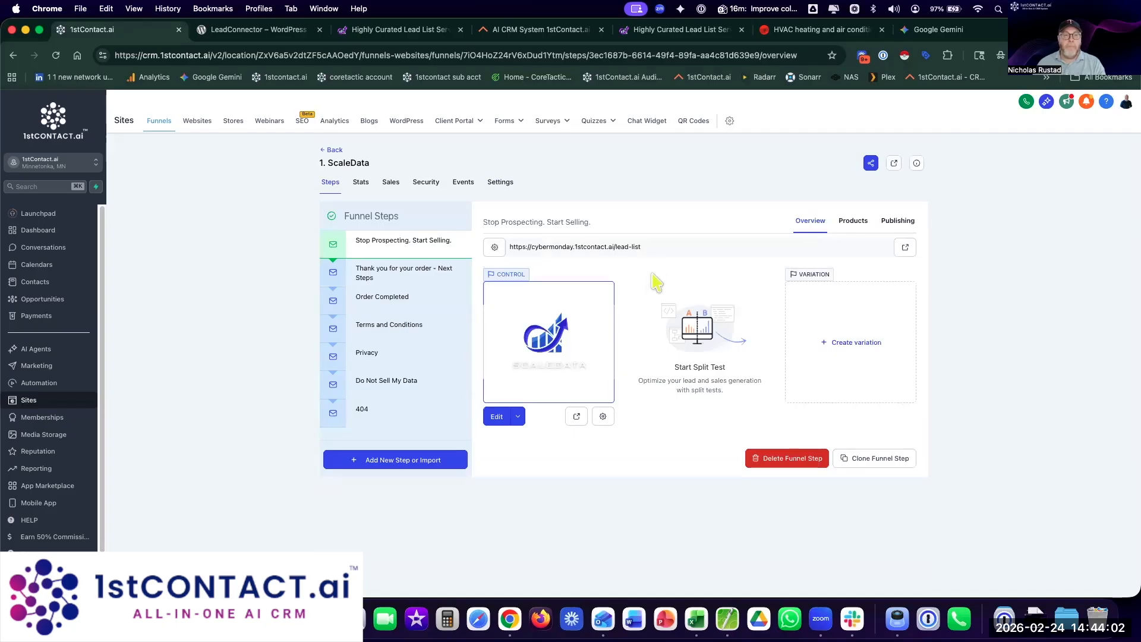
click(905, 248)
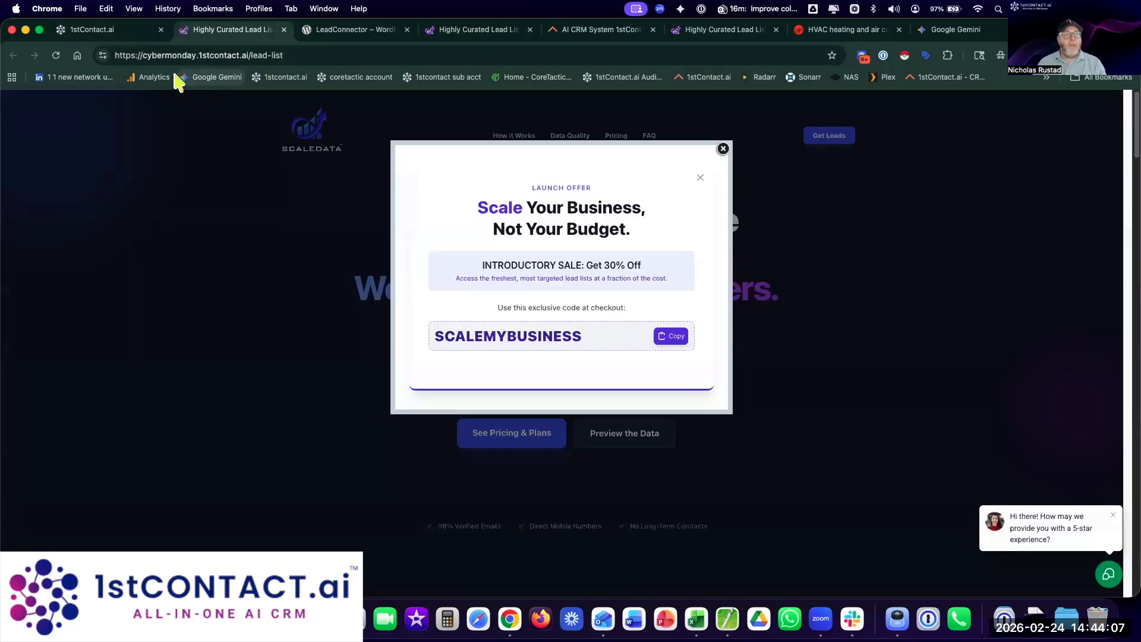
Step: Dismiss the launch offer and send 'hello' and 'sure' in the chat widget
click(722, 149)
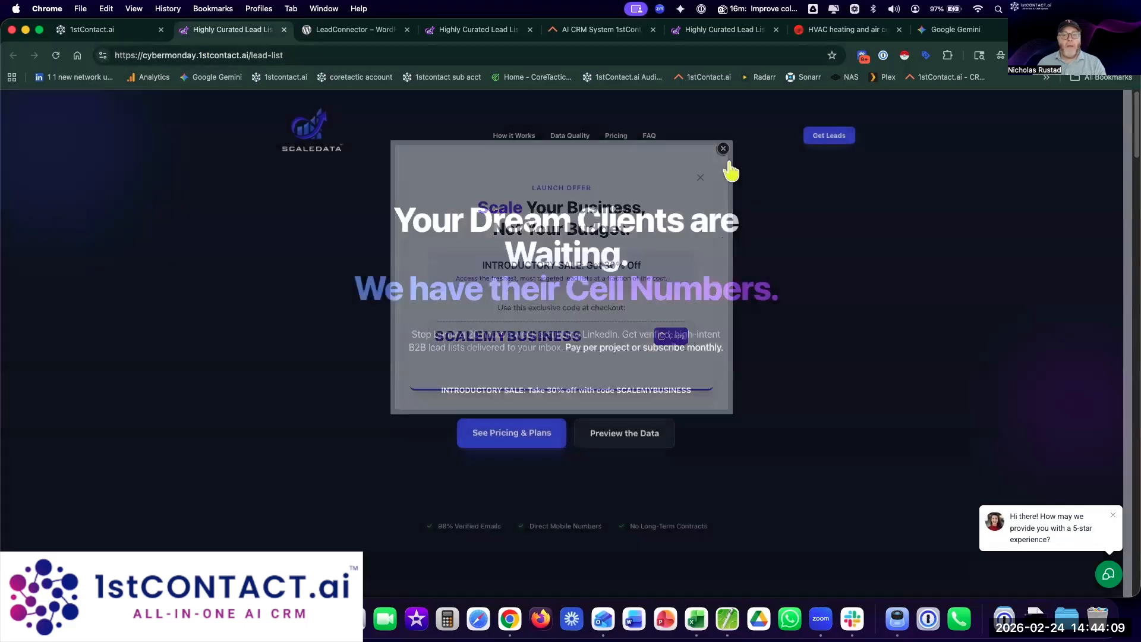
click(1110, 574)
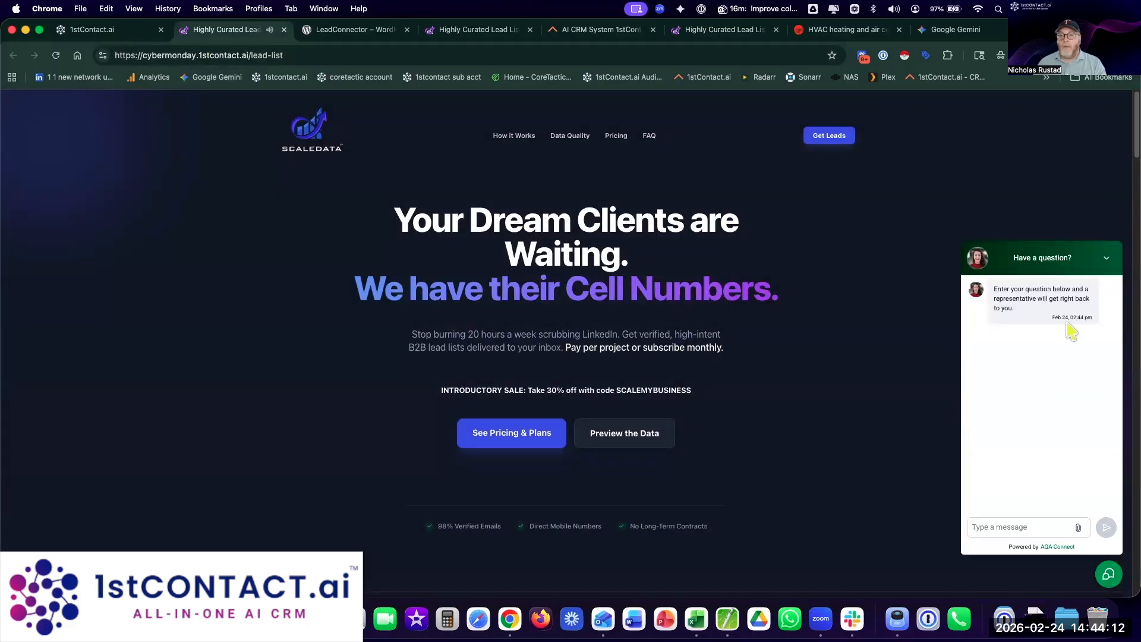
click(993, 527)
text(hello)
key(Return)
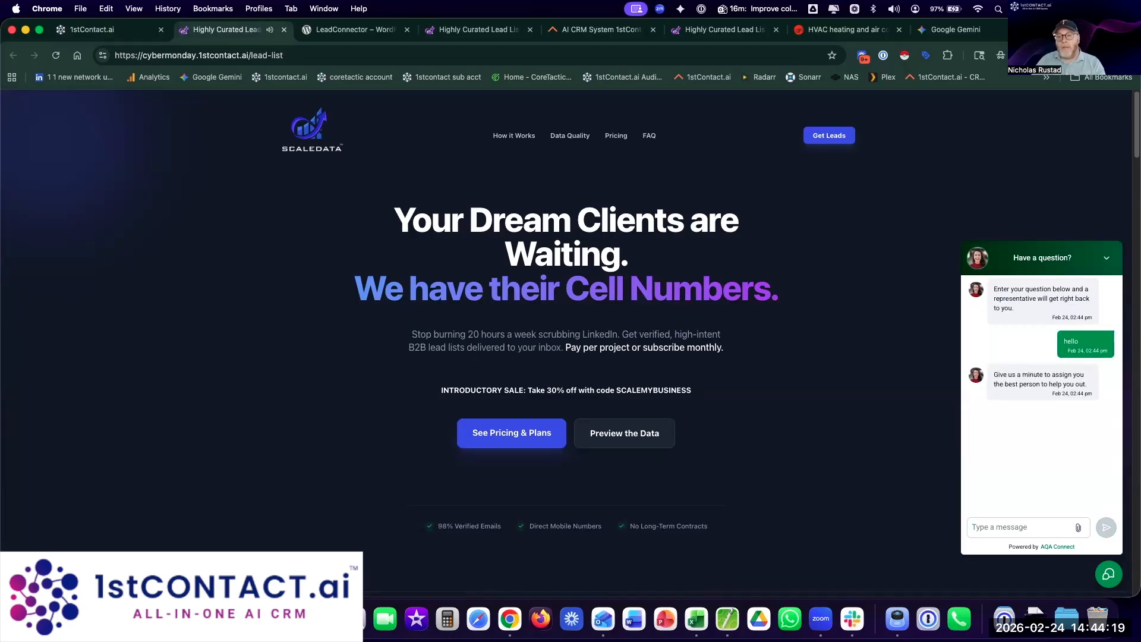
text(sure)
key(Return)
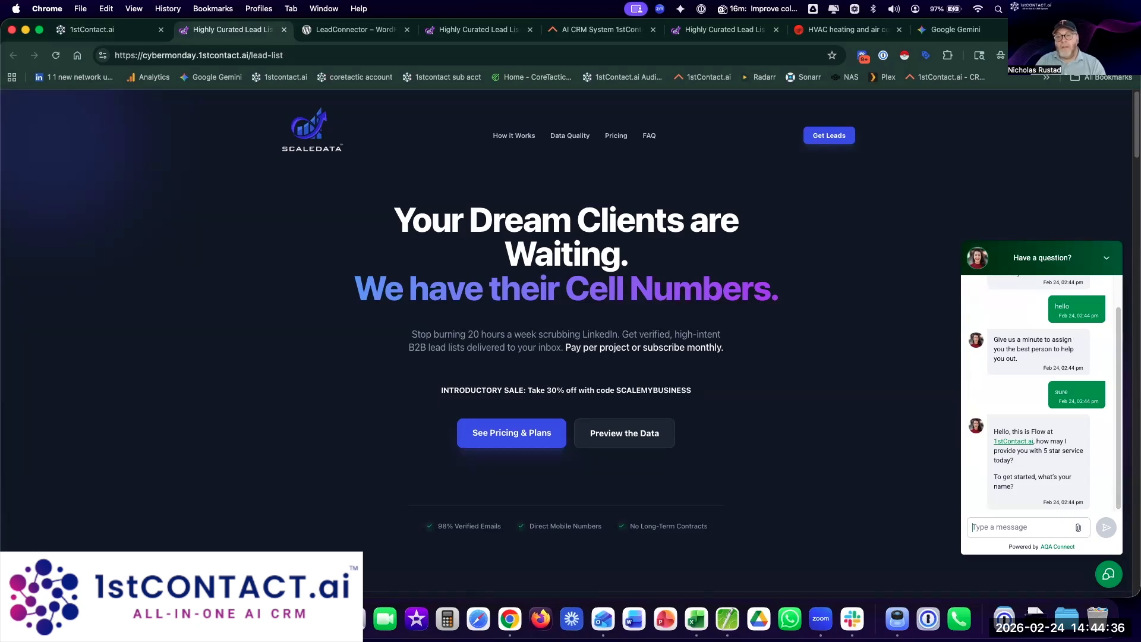
Step: Send Flow a test visitor name and e-mail address, then dismiss the reminder
text(John)
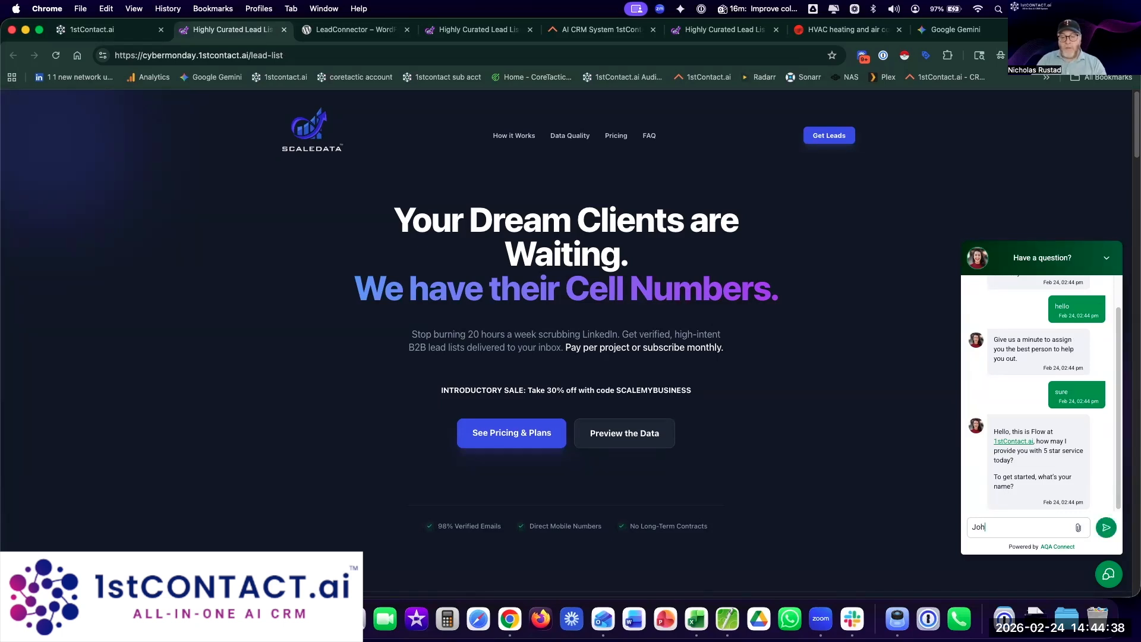
key(Return)
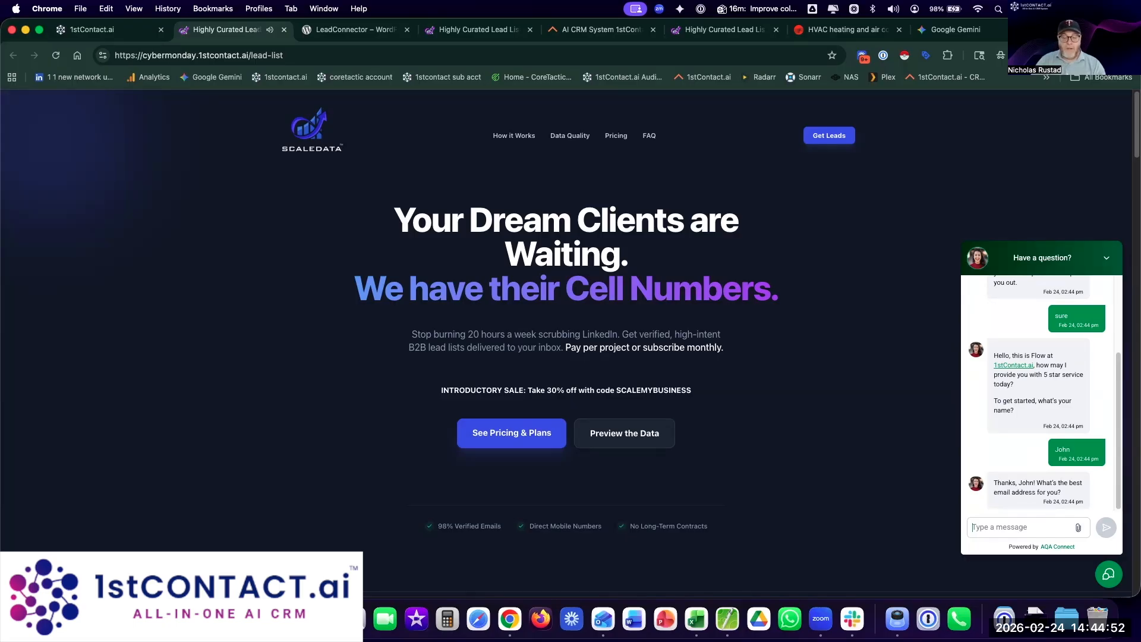
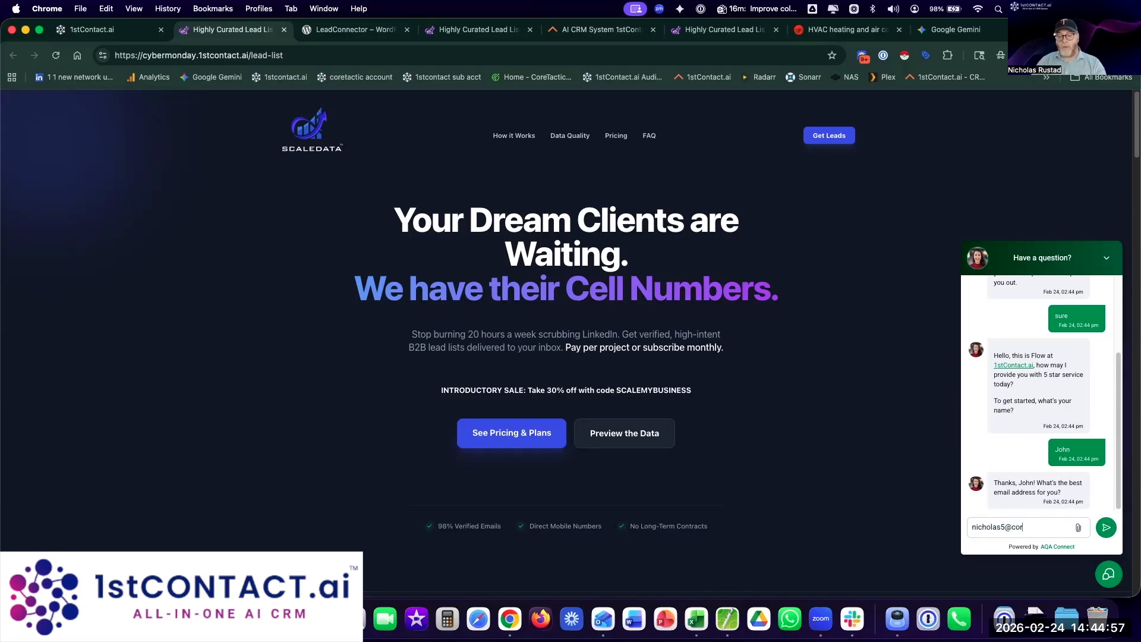
key(Return)
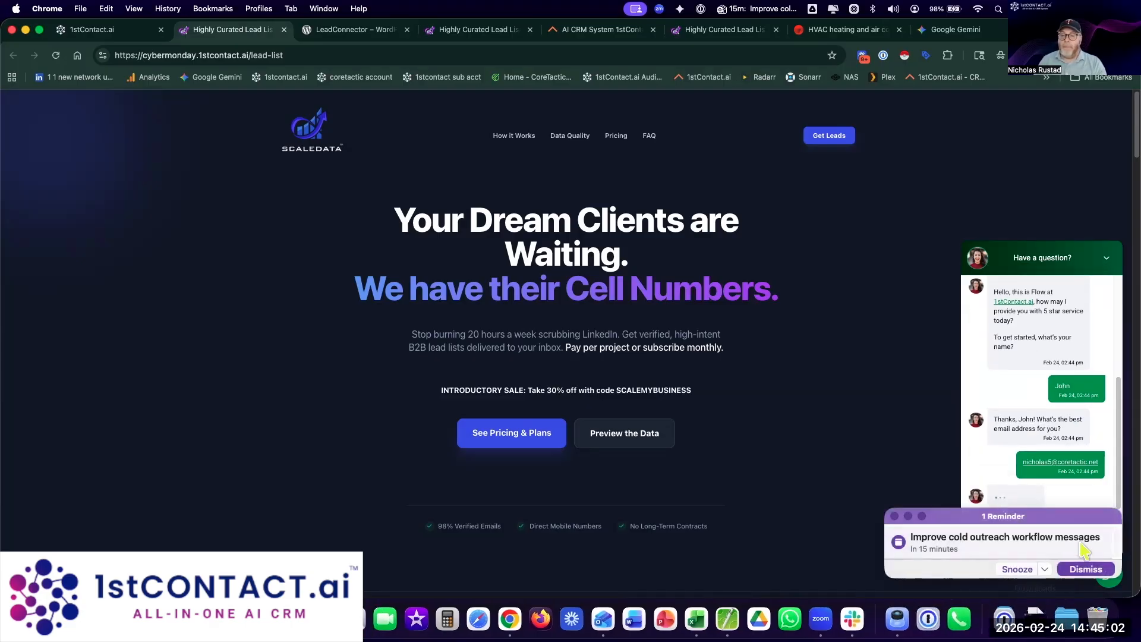
click(1086, 569)
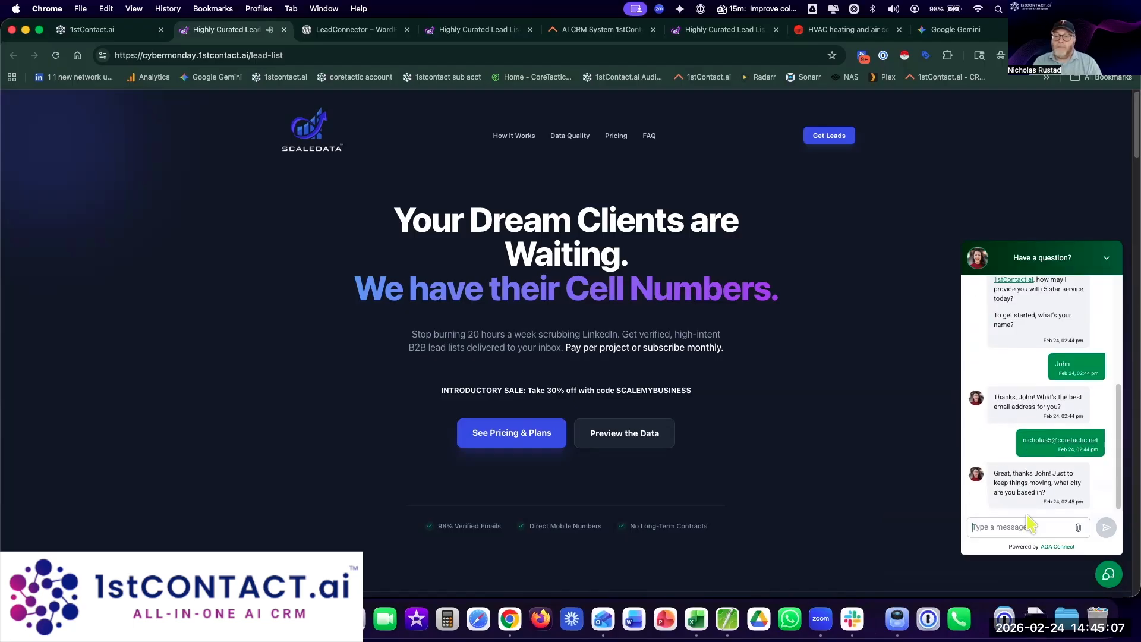
Step: As the test visitor, send 'Tampa, FL' and 'What do you do at 1stContact' in the funnel chat
click(1032, 524)
text(Tampa, FL)
key(Return)
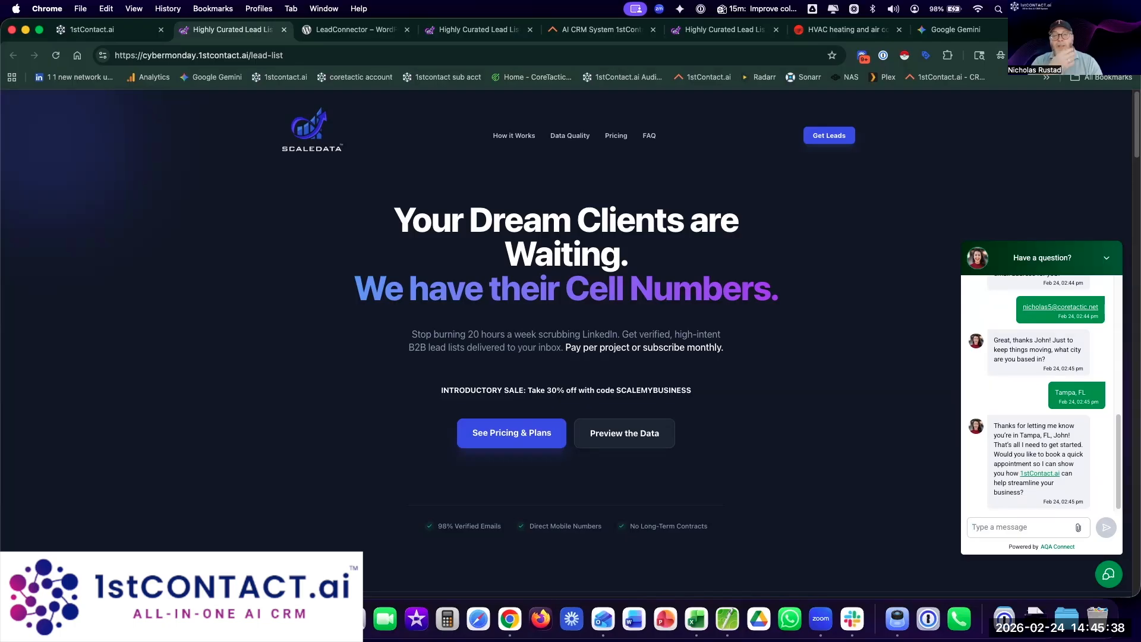
text(What do you do at)
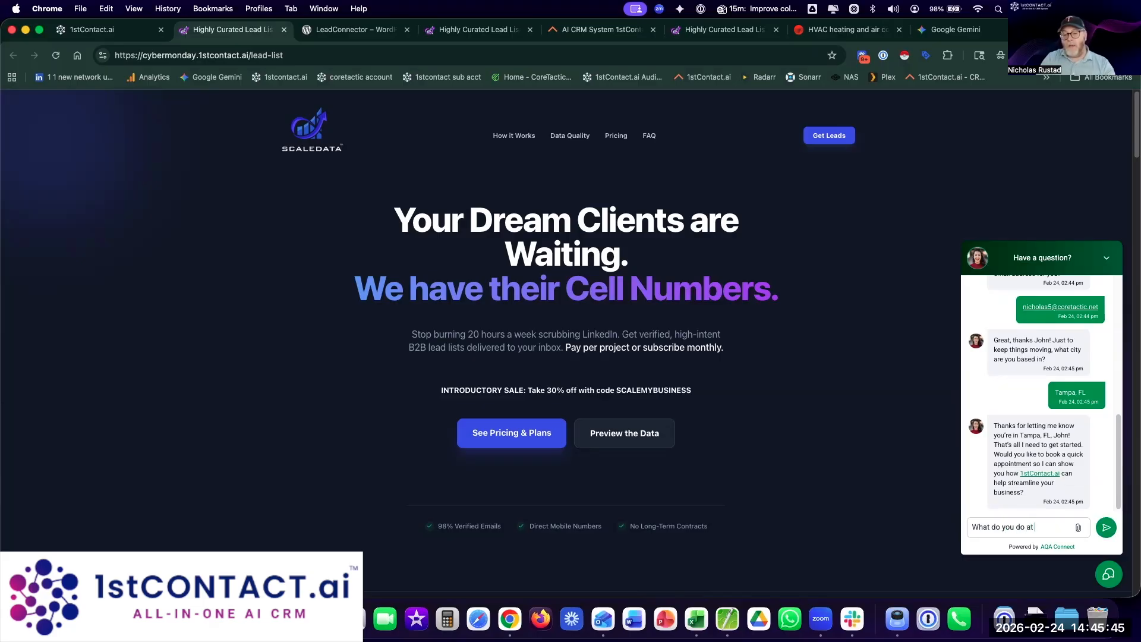
text( 1stContact)
key(Return)
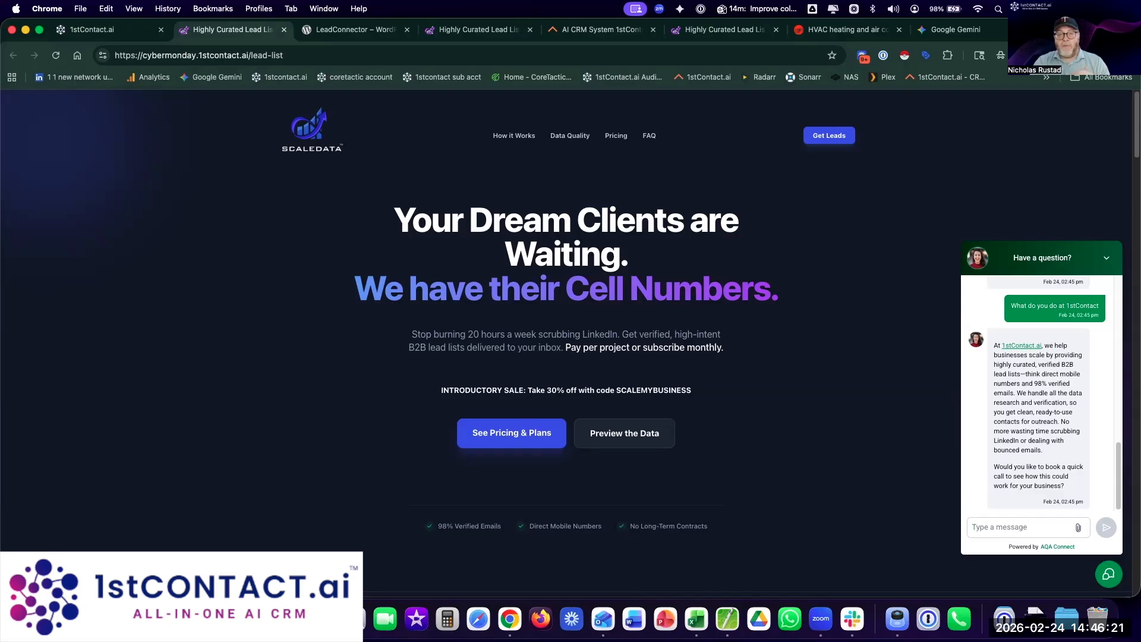
Step: Accept Flow's offer to book a call with 'yes' and return to 1stContact.ai
text(yes)
key(Return)
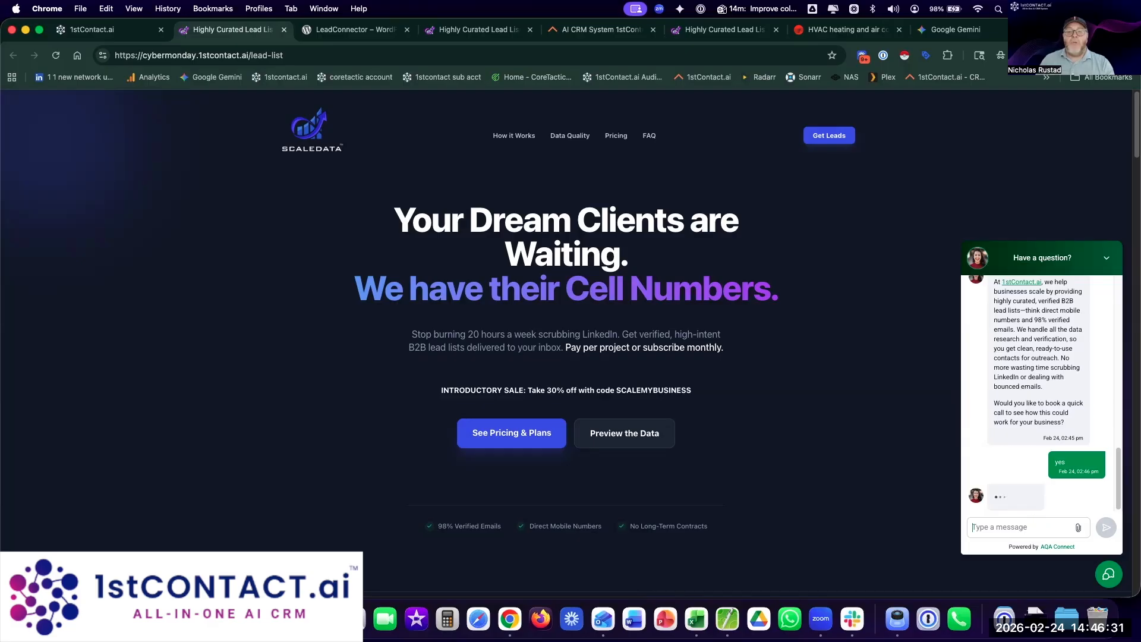
click(79, 33)
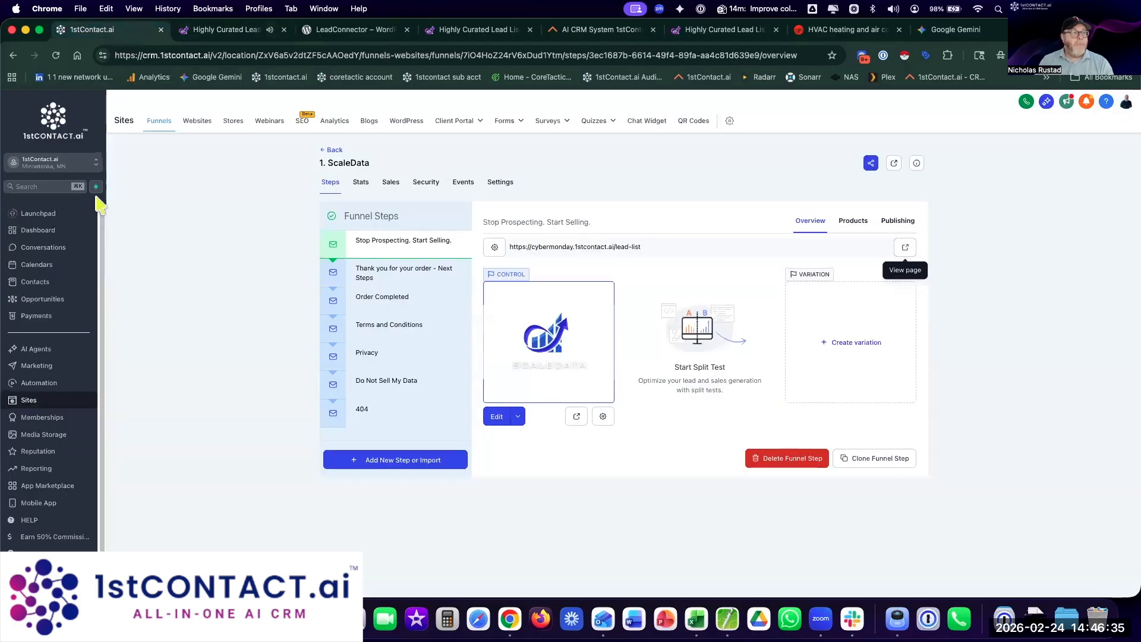
Step: Open the chat visitor's new contact record and load the older conversation messages
click(37, 284)
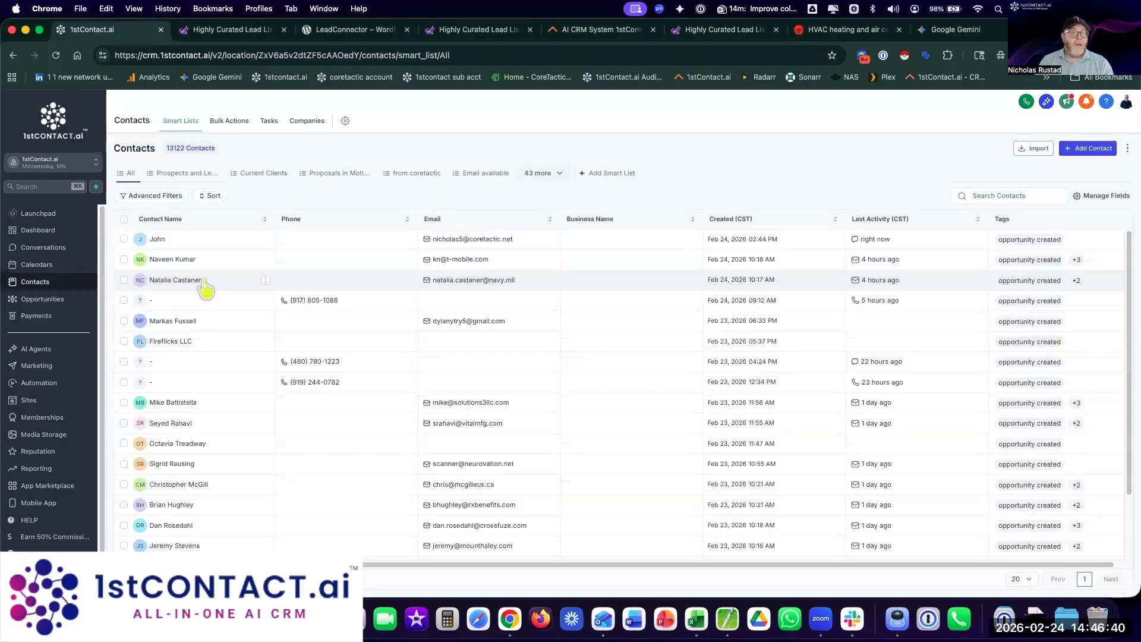
click(157, 239)
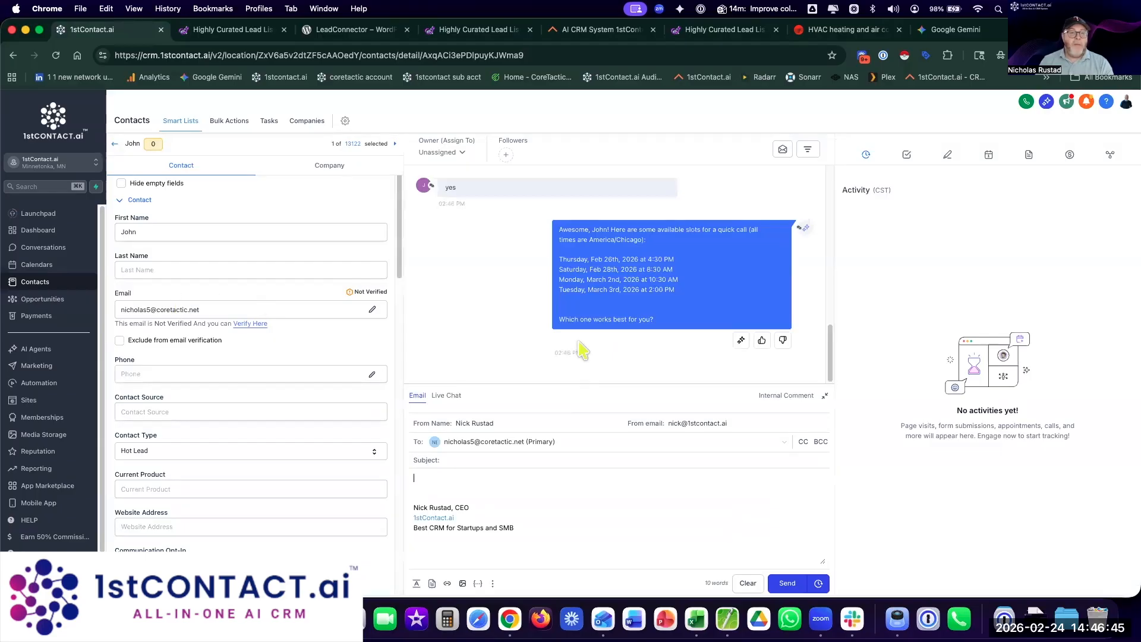
scroll(580, 349, up, 10)
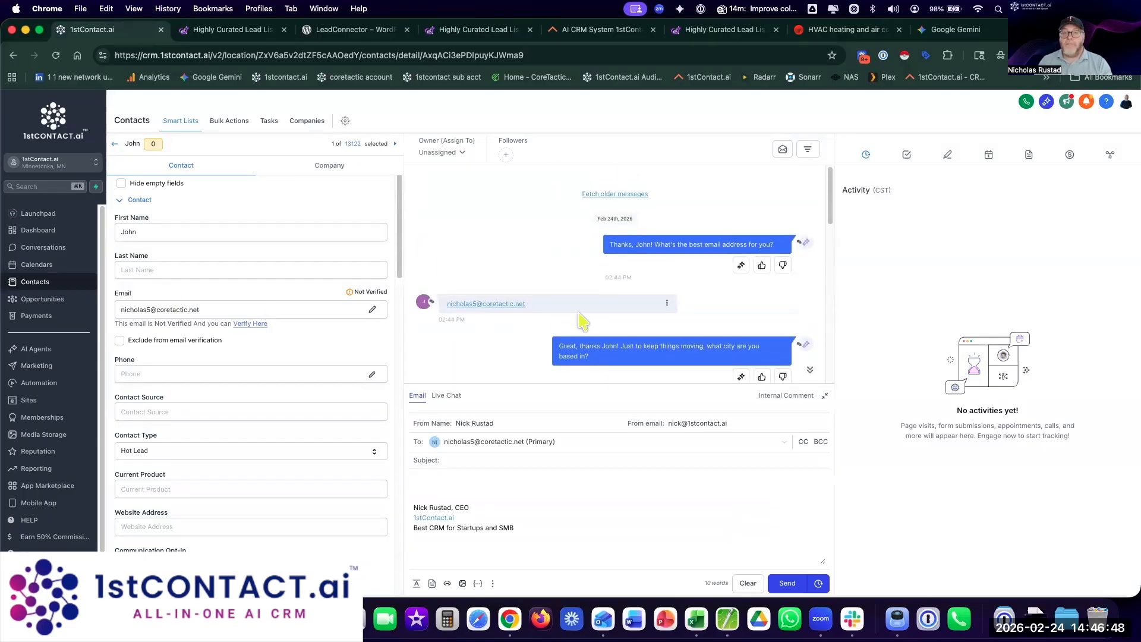
click(596, 194)
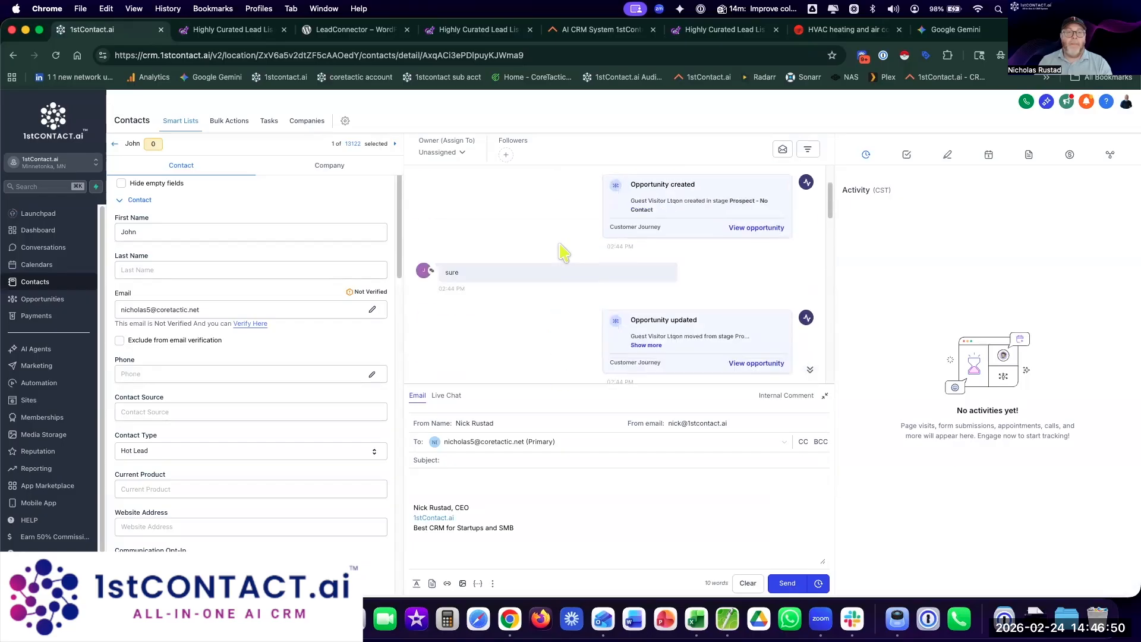
scroll(510, 267, down, 3)
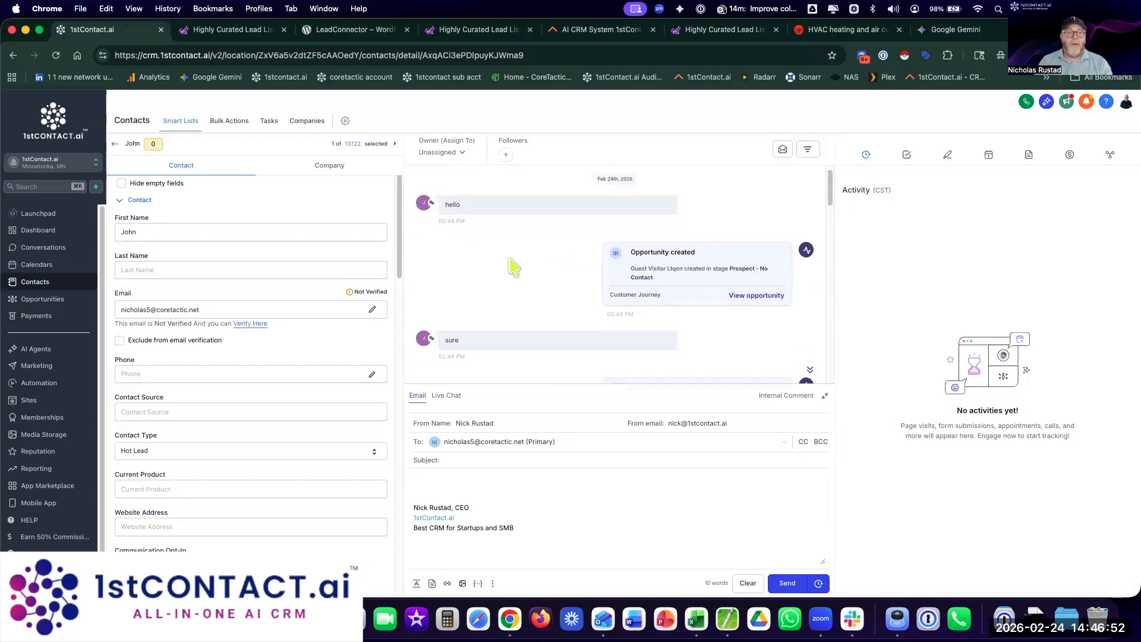
scroll(507, 264, down, 3)
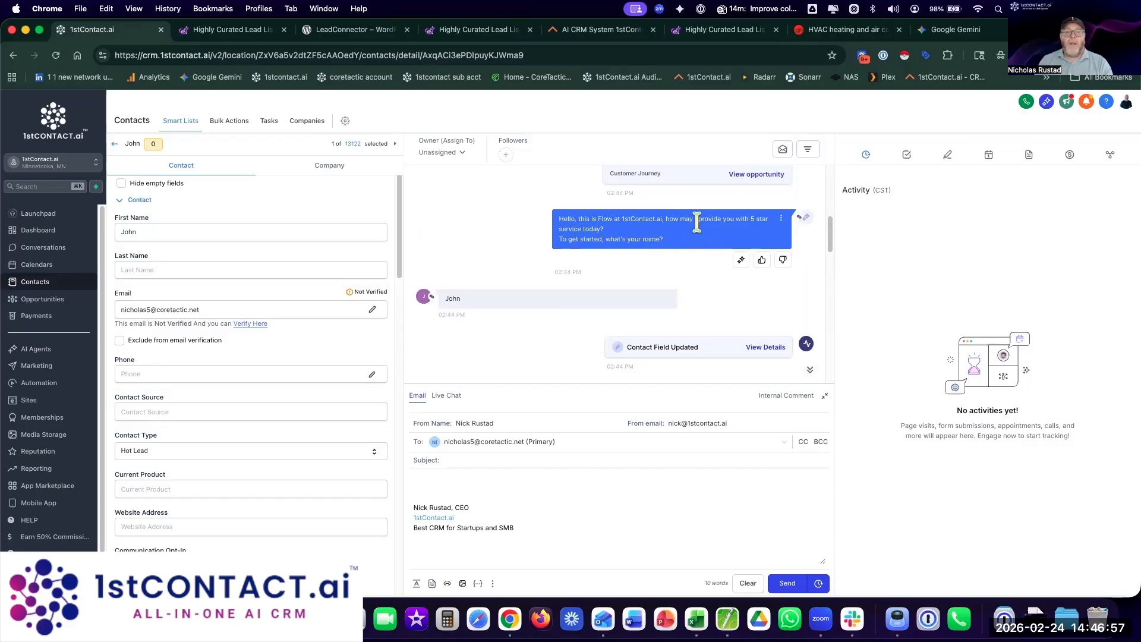
Step: Give thumbs-up feedback on Flow's greeting and its email-request reply
click(762, 262)
scroll(701, 295, down, 2)
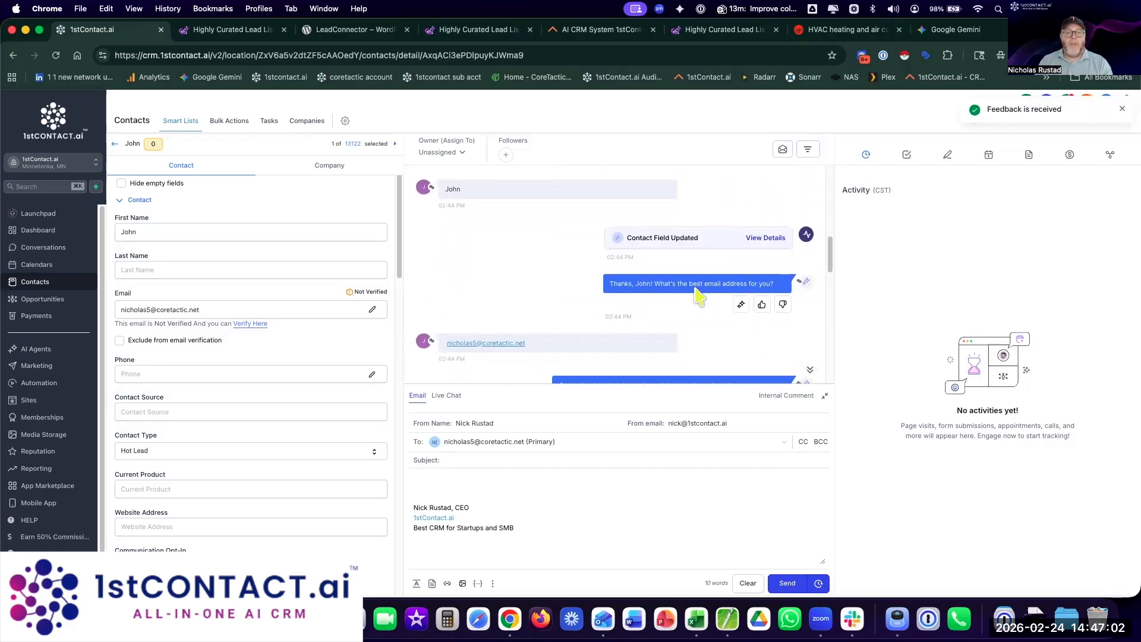
click(761, 311)
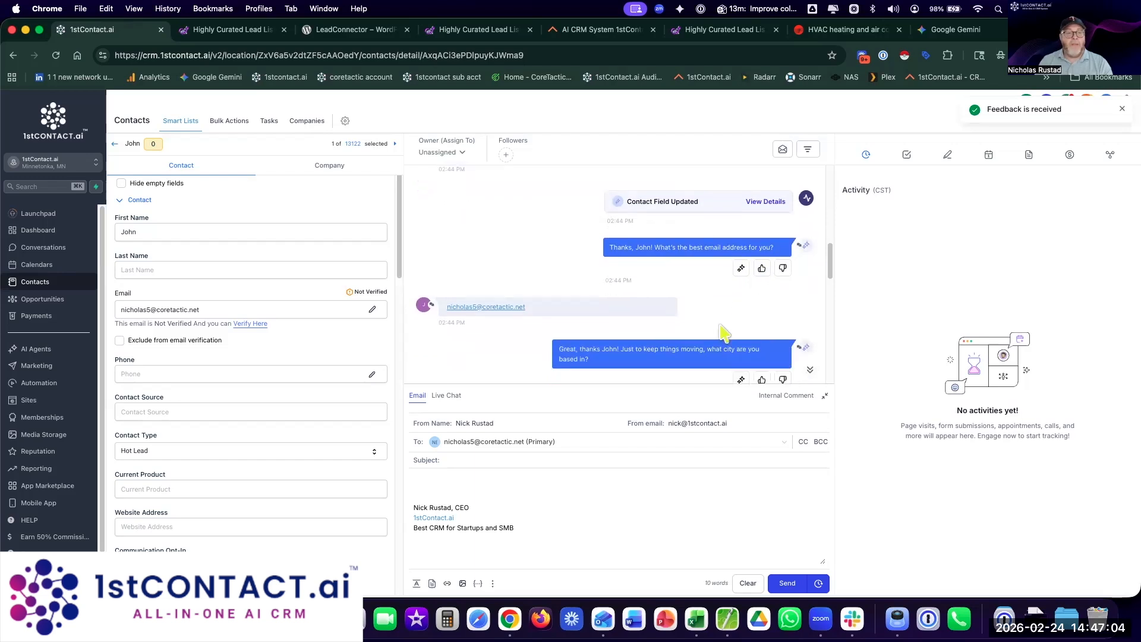
scroll(721, 334, down, 2)
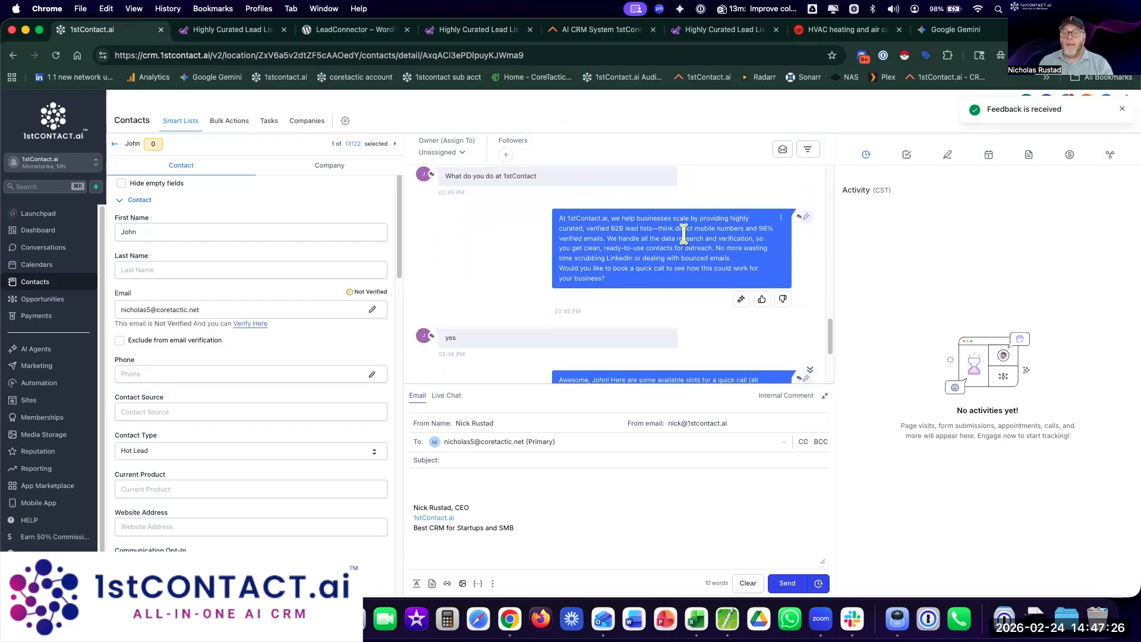
scroll(753, 355, down, 3)
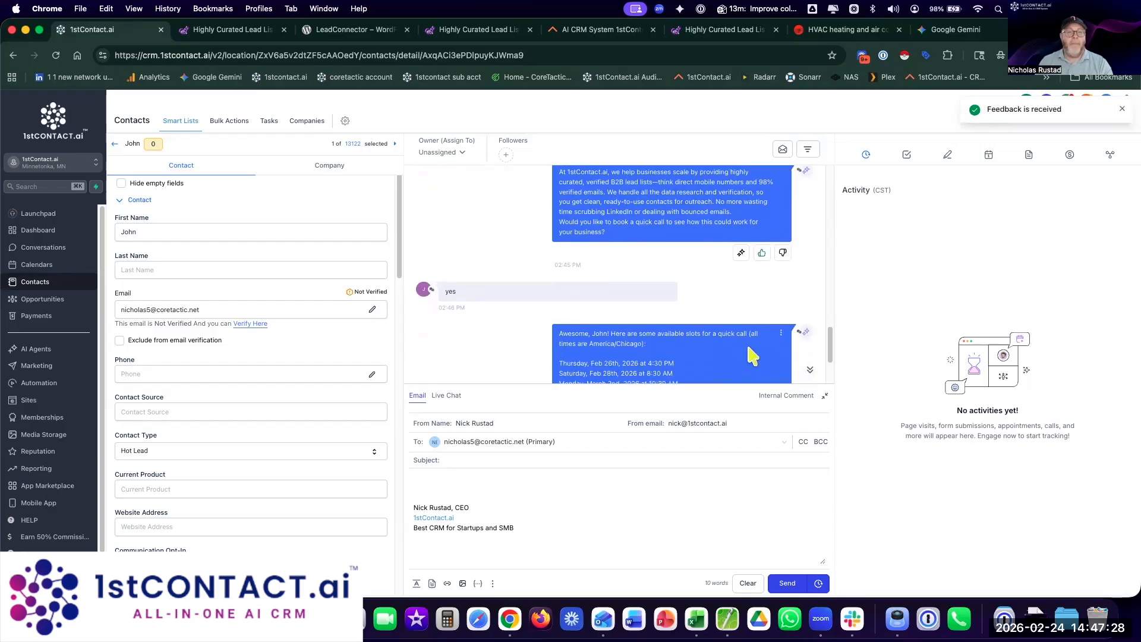
scroll(752, 355, down, 2)
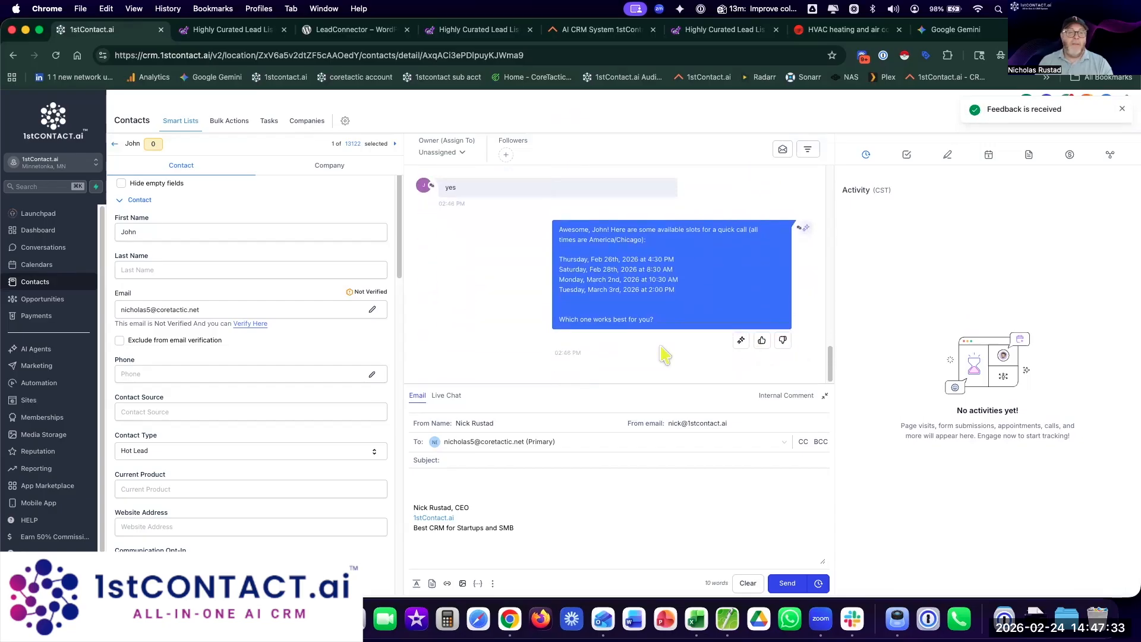
Step: Send the contact a live chat greeting followed by 'How are you today?'
click(444, 396)
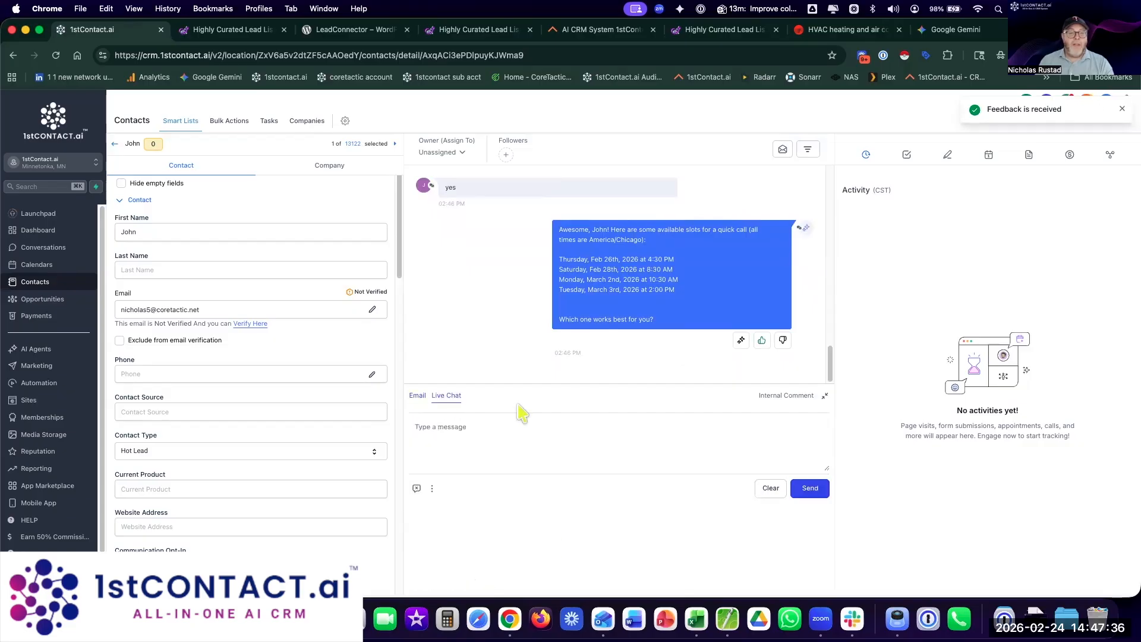
click(501, 520)
text(Hi)
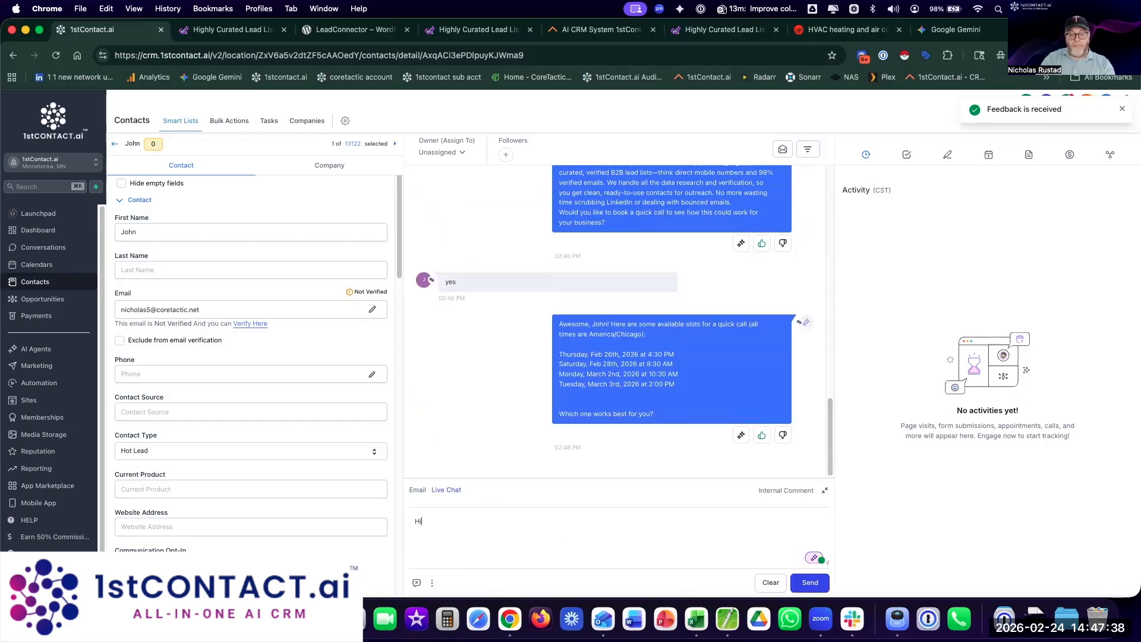
text( John, this is Nick)
key(Return)
text(How are you today?)
key(Return)
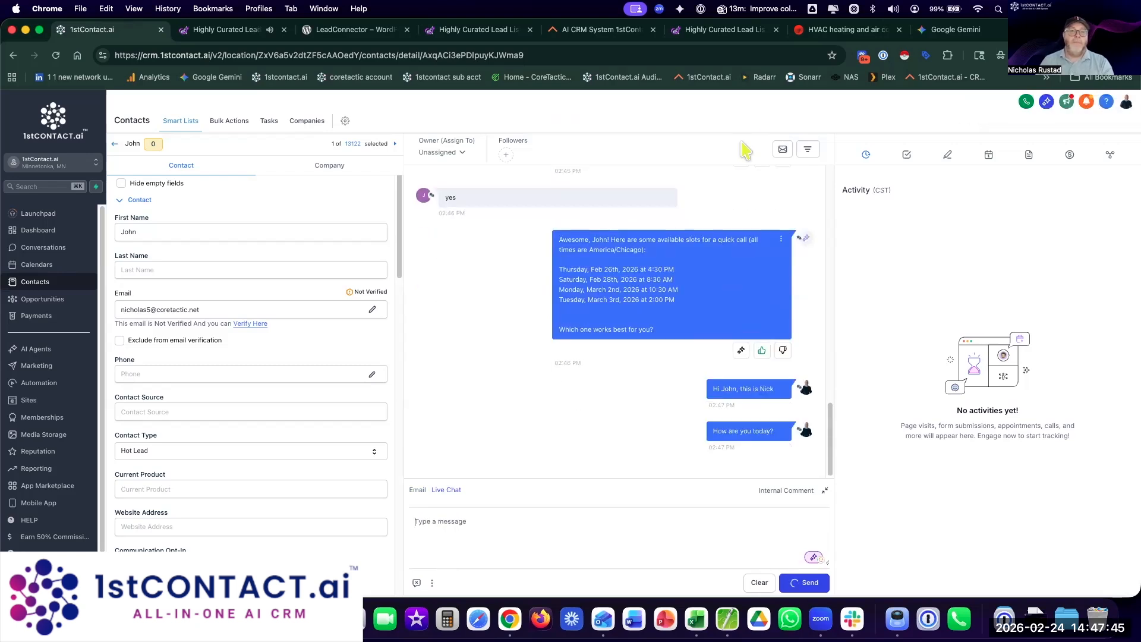
Step: Find and bring up the browser tab with the live ScaleData funnel page
click(704, 27)
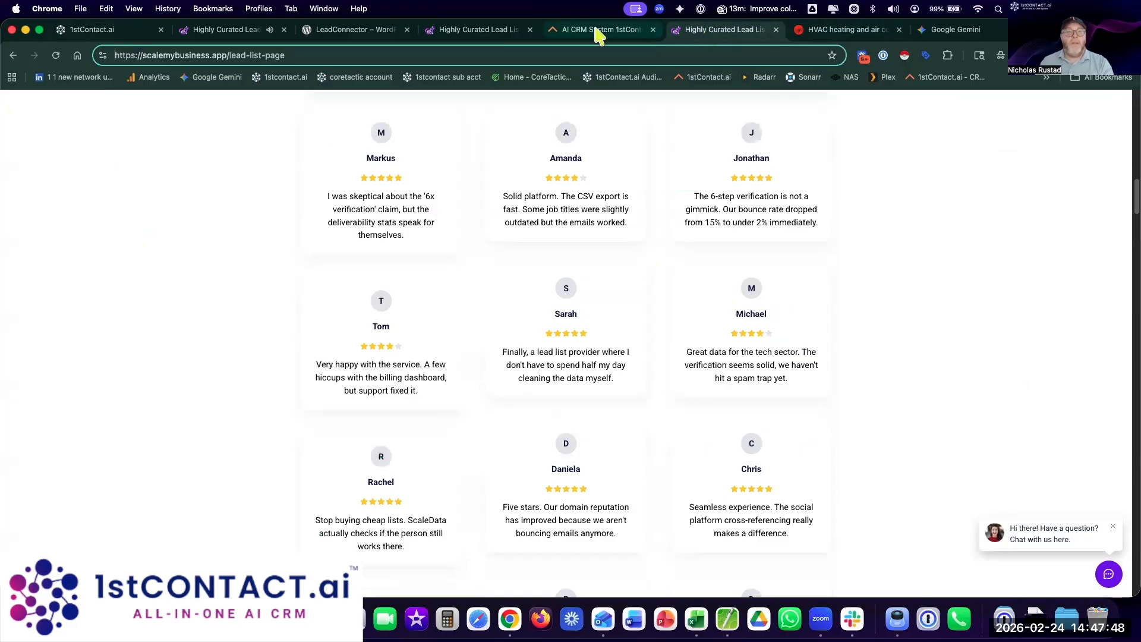
click(456, 35)
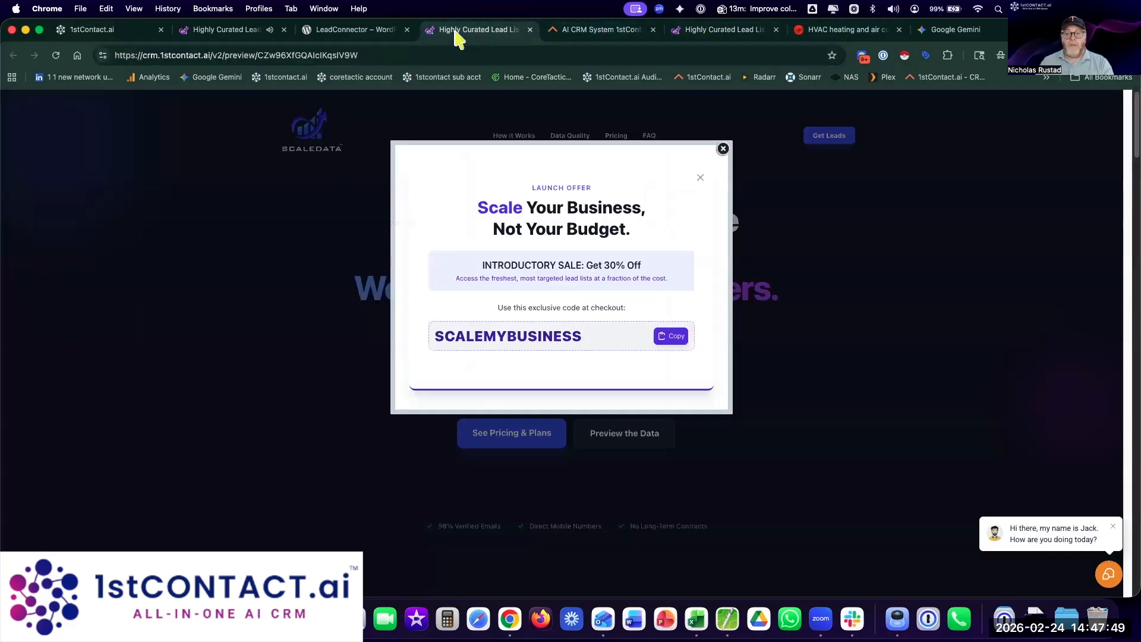
click(208, 34)
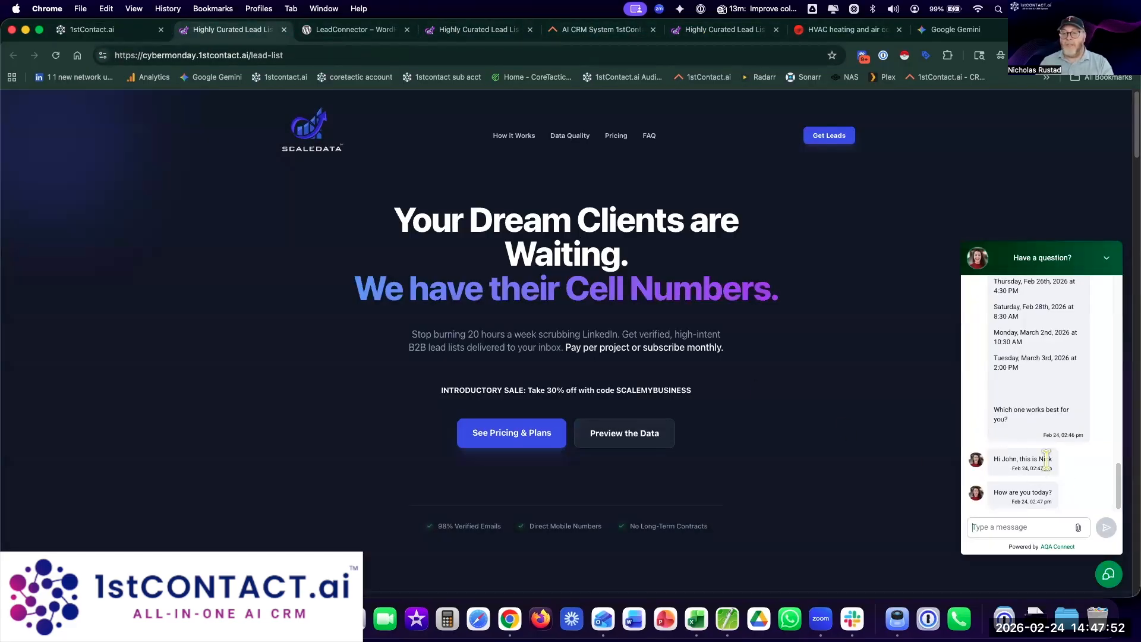
Step: As the visitor, reply that you're doing well and ask 'What do you do?'
click(1015, 527)
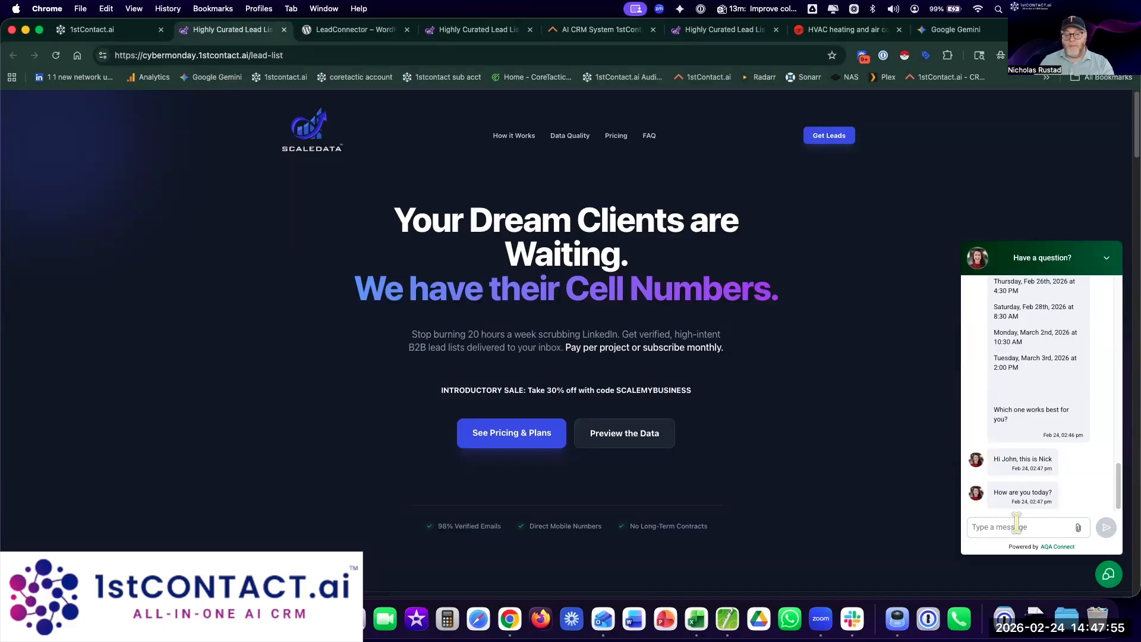
text(hi nick, doing well)
key(Return)
text(What do )
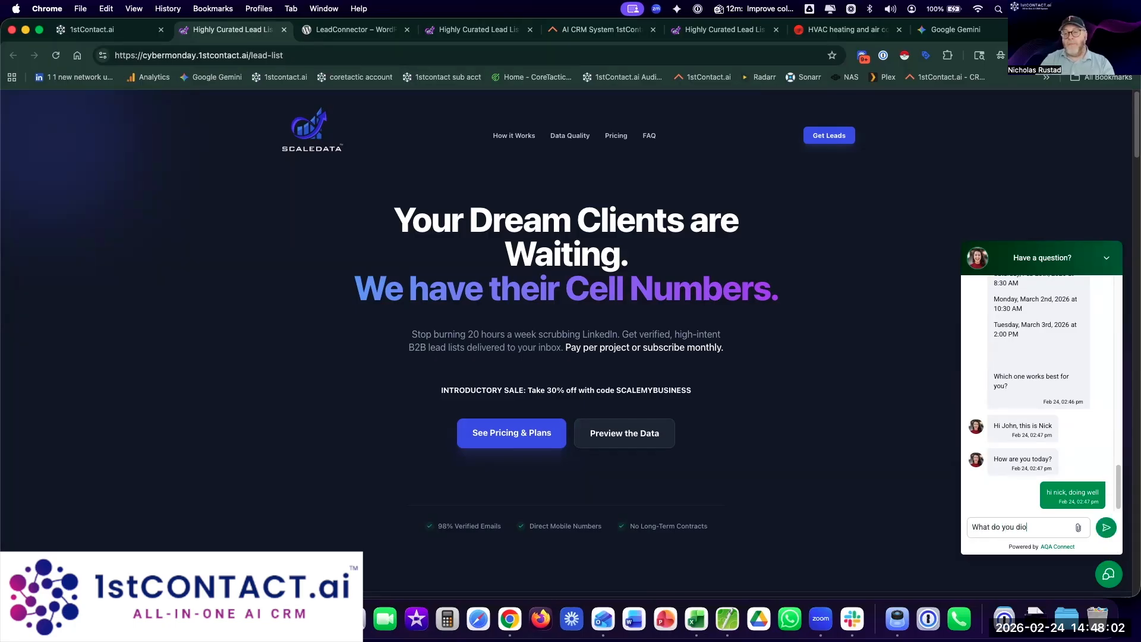
text(you do?)
key(Return)
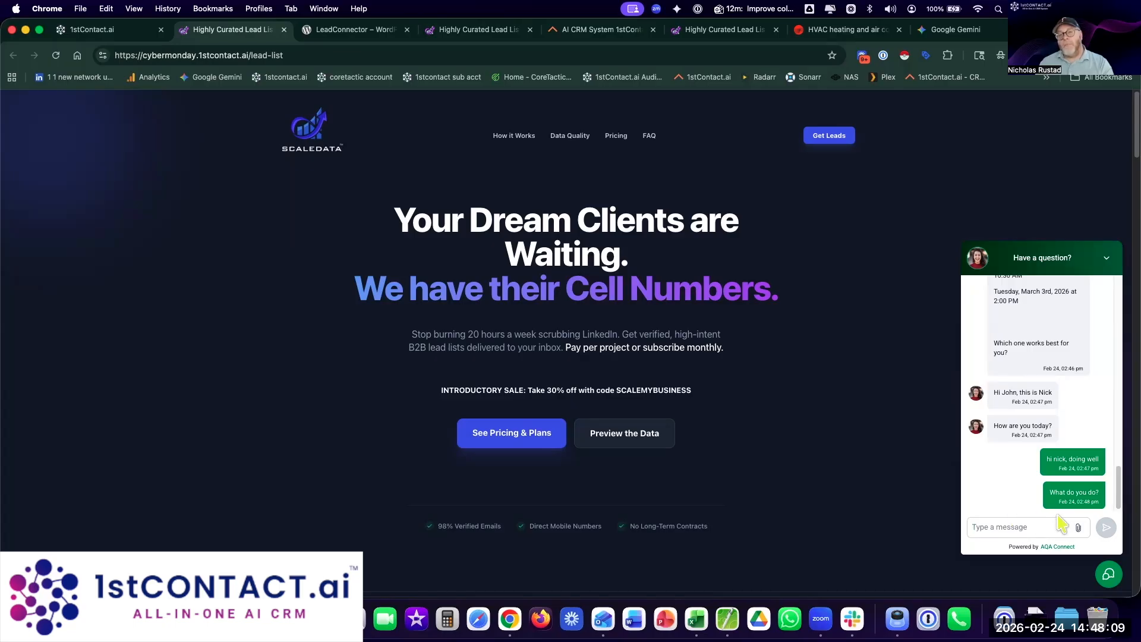
click(100, 27)
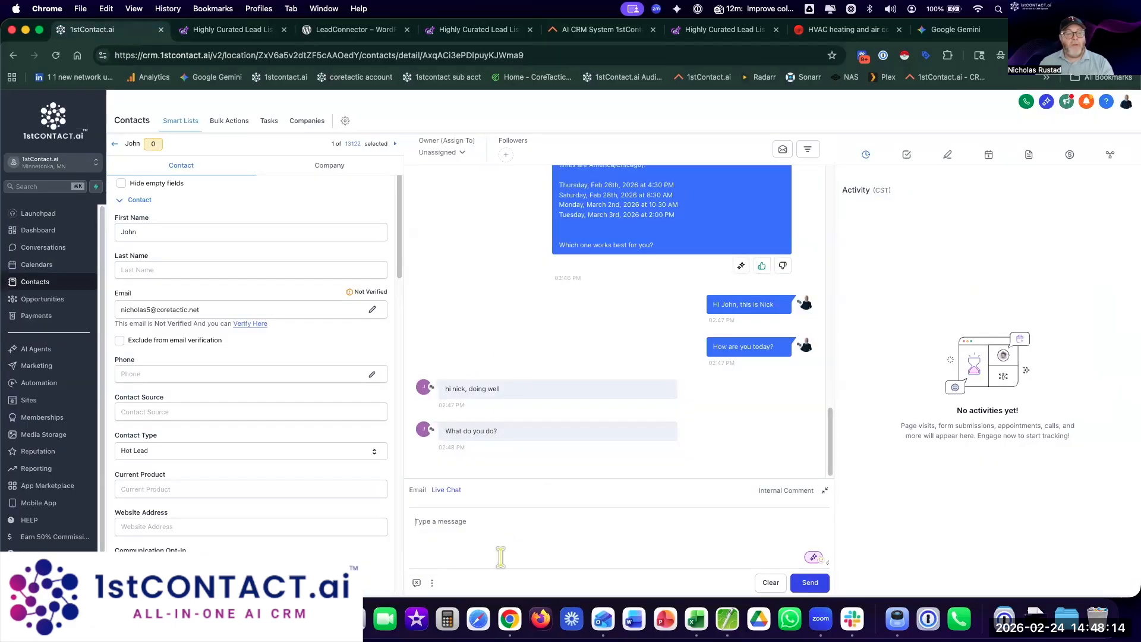
Step: Send the live chat reply 'I am the head of 1stContact.ai, the chief troublemaker'
click(508, 523)
text(I)
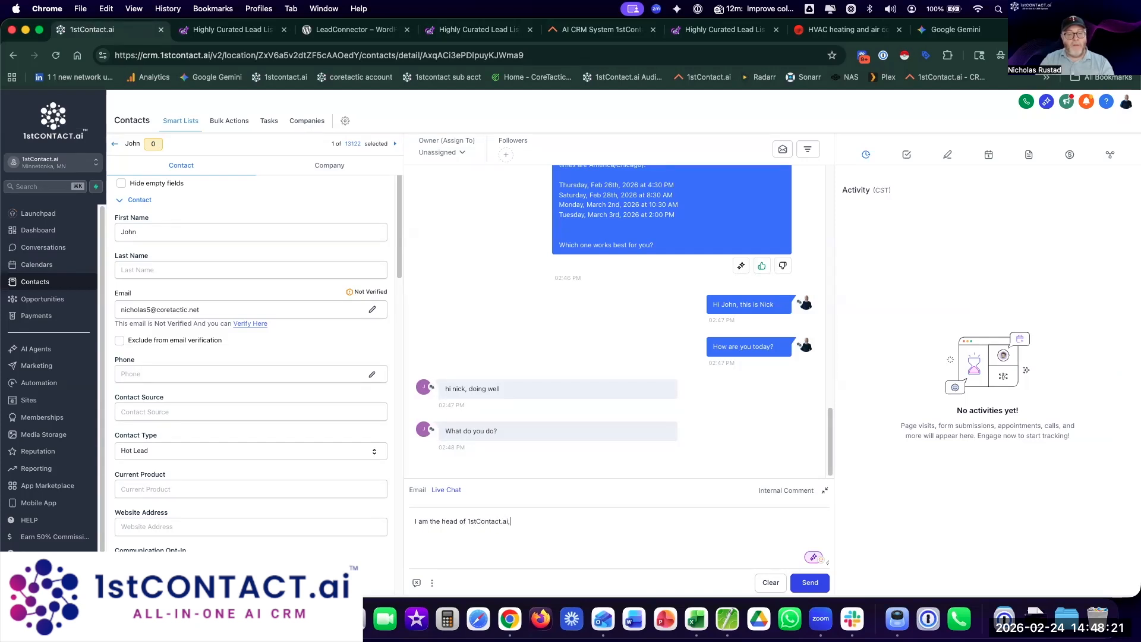
text(am the head of 1stContact.ai, the chief troublemaker)
click(810, 582)
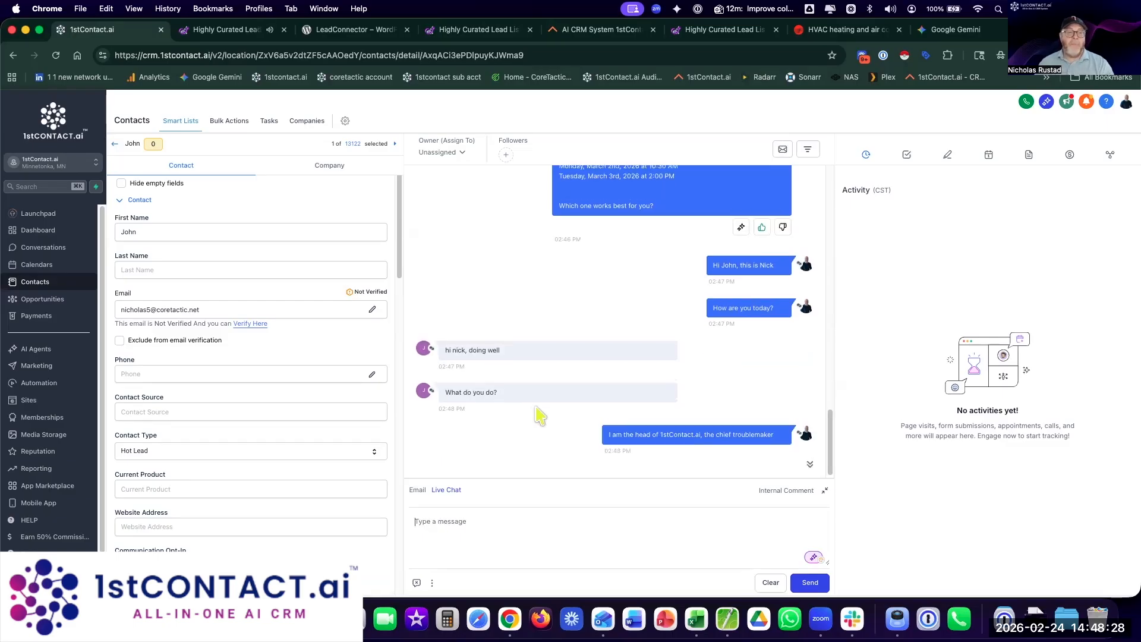
scroll(537, 406, up, 1)
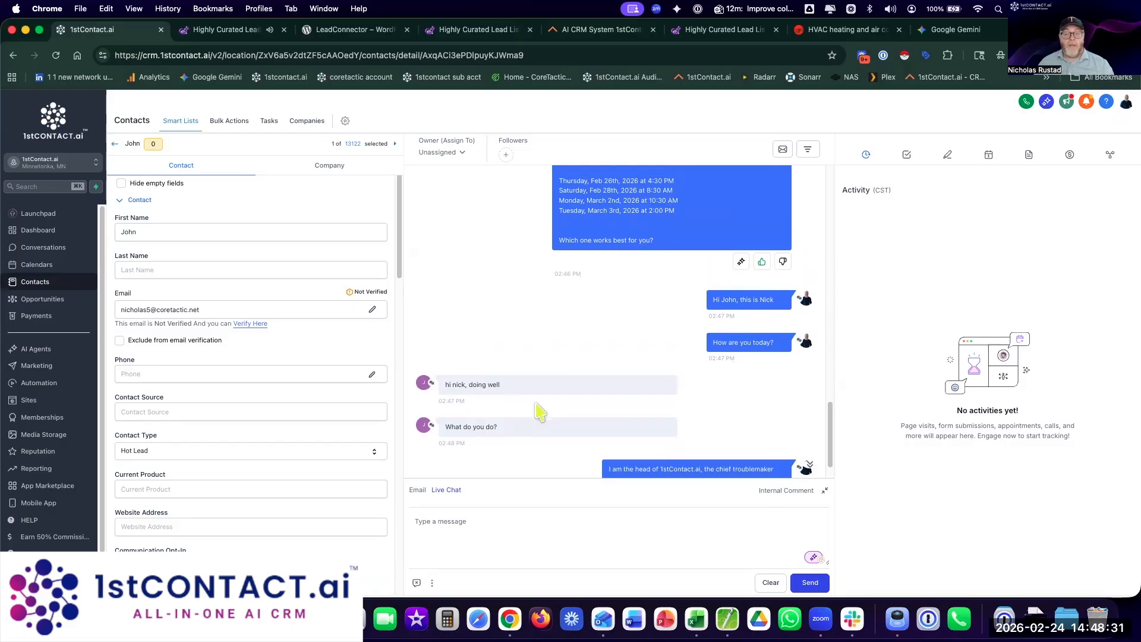
scroll(538, 410, down, 1)
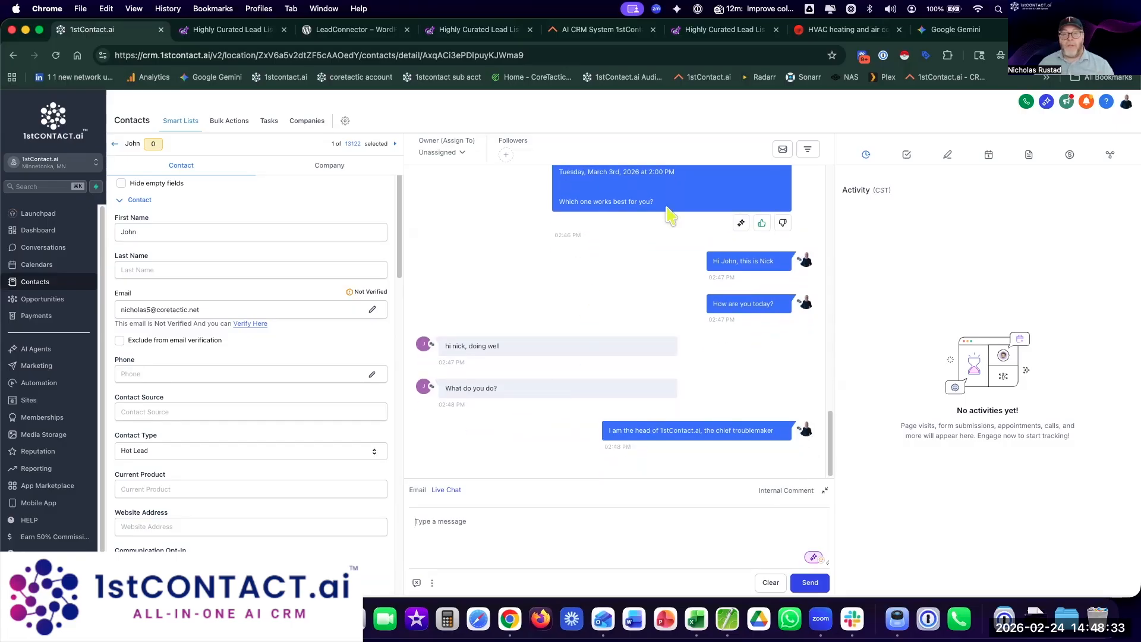
Step: Open the contact's notes panel, then a new browser tab
click(949, 157)
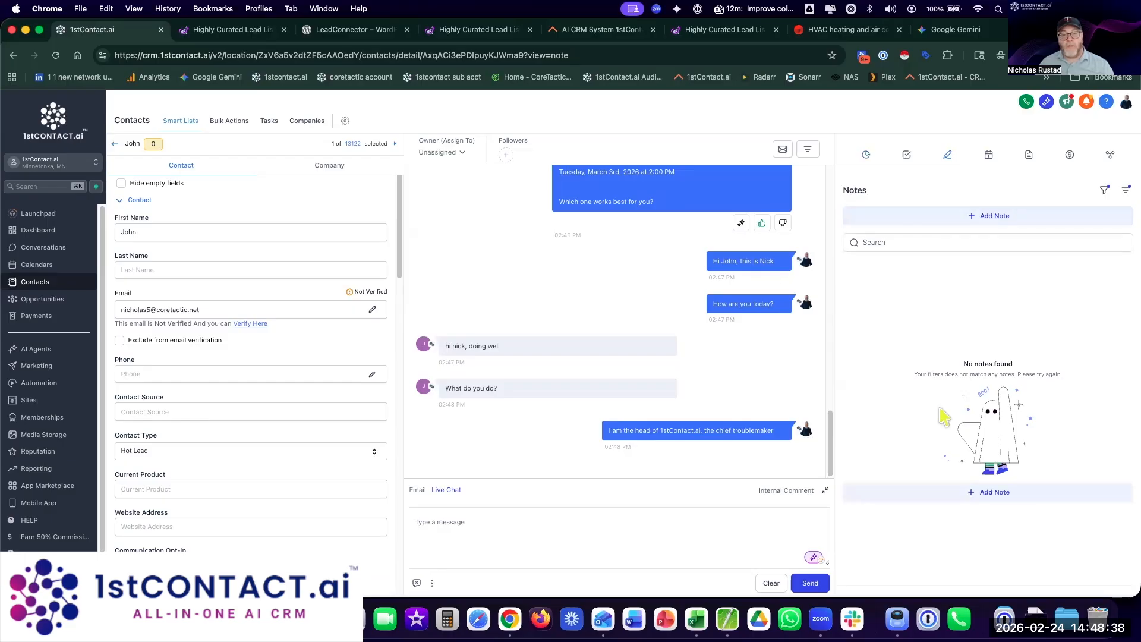
scroll(735, 369, up, 1)
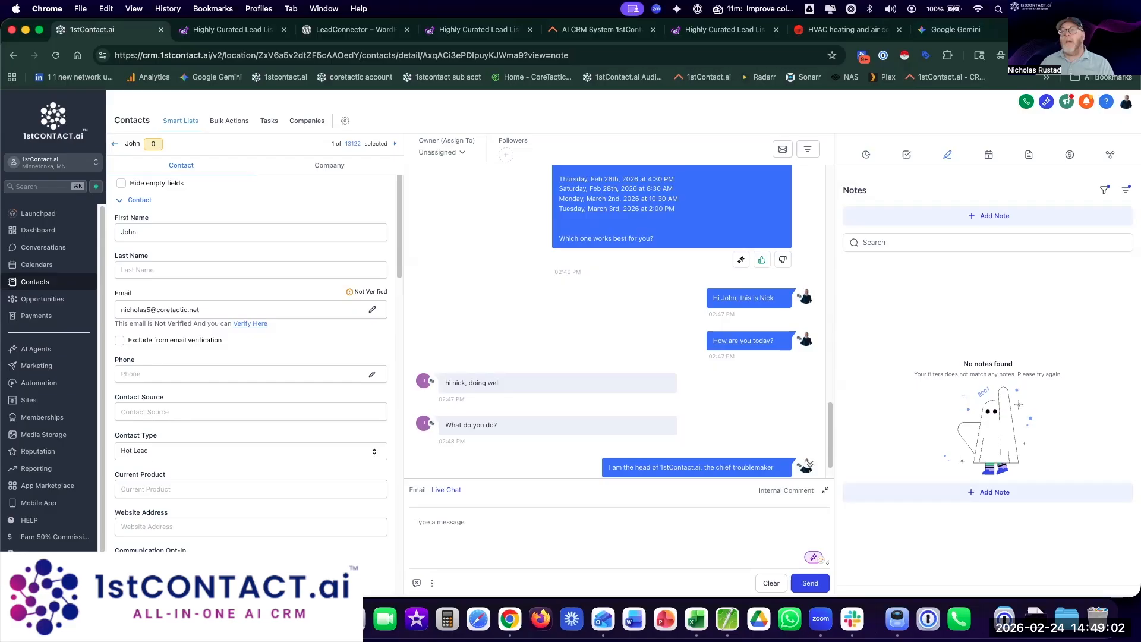
key(super+t)
Step: Go to Facebook, open the 1stcontact Page and start a Messenger chat with it
text(facebook)
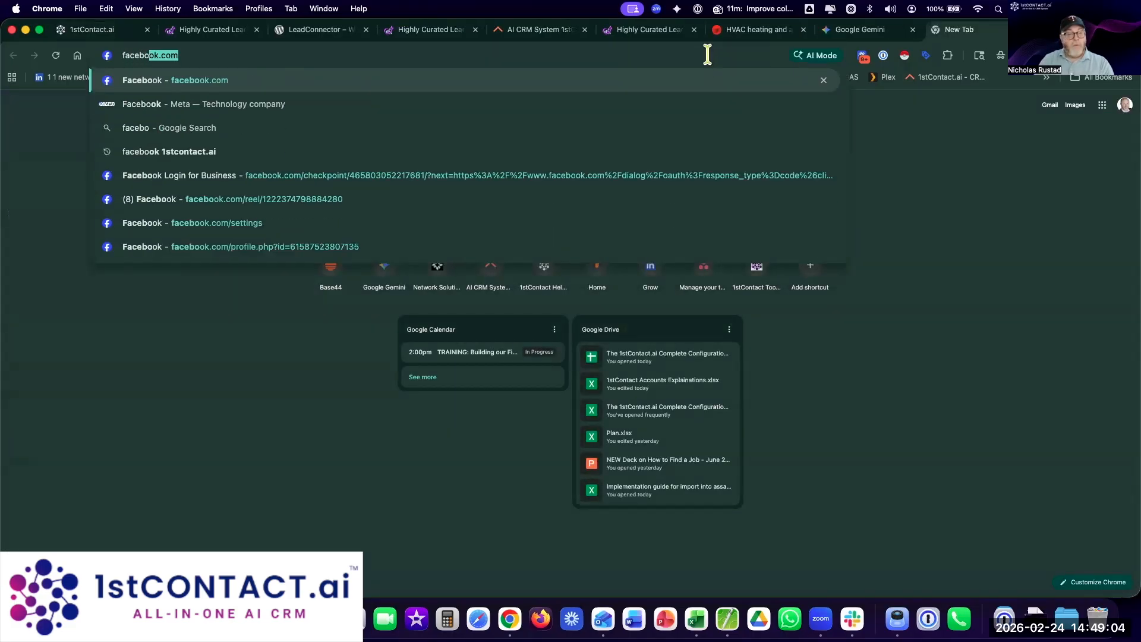
key(Return)
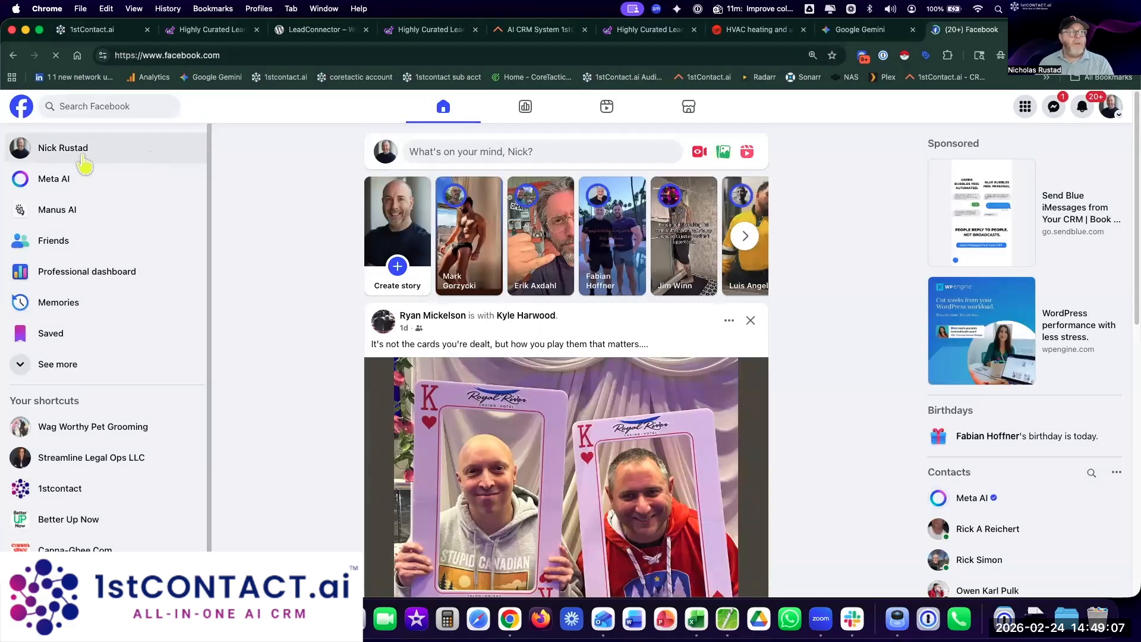
click(90, 490)
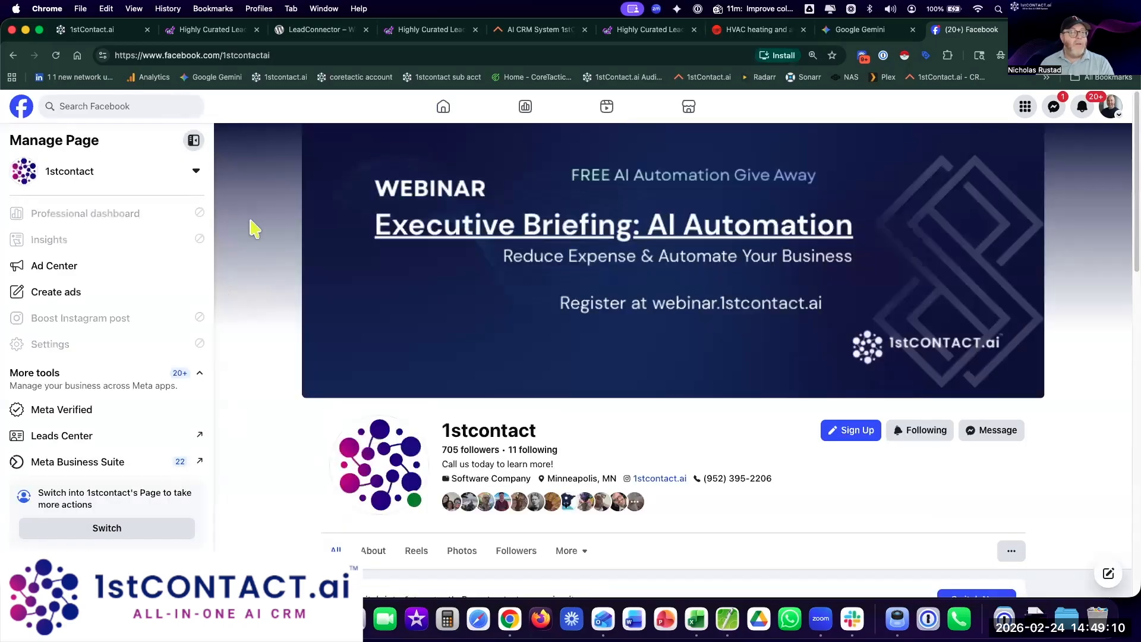
click(981, 433)
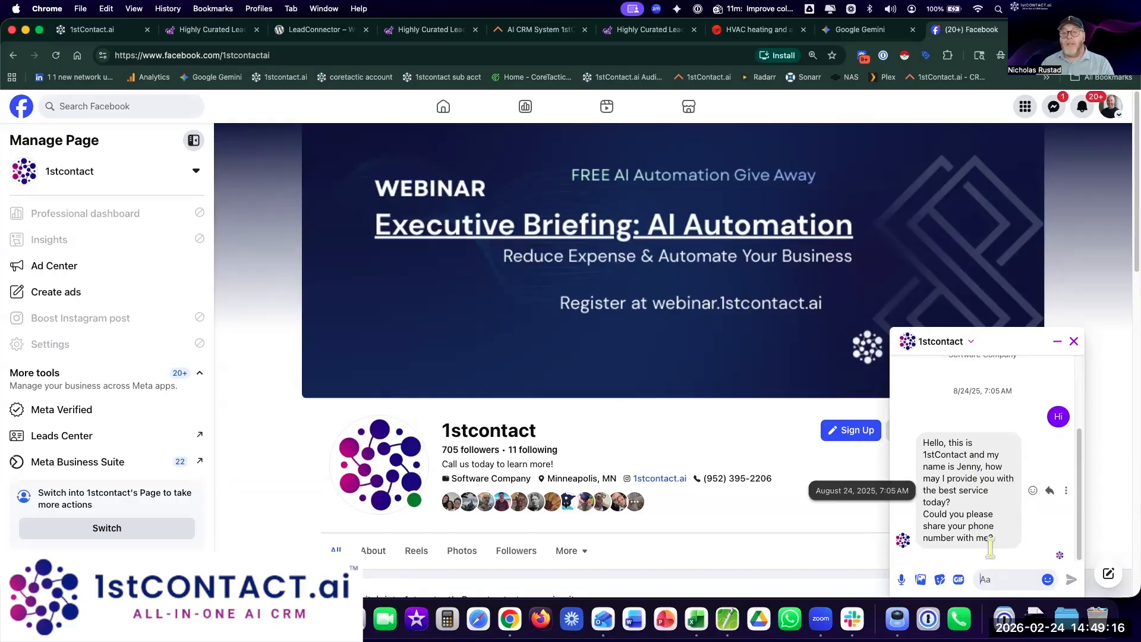
Step: Send 'hi there', 'whats happening?' and 'Atlanta, GA' in the Messenger chat
click(987, 579)
text(hi there)
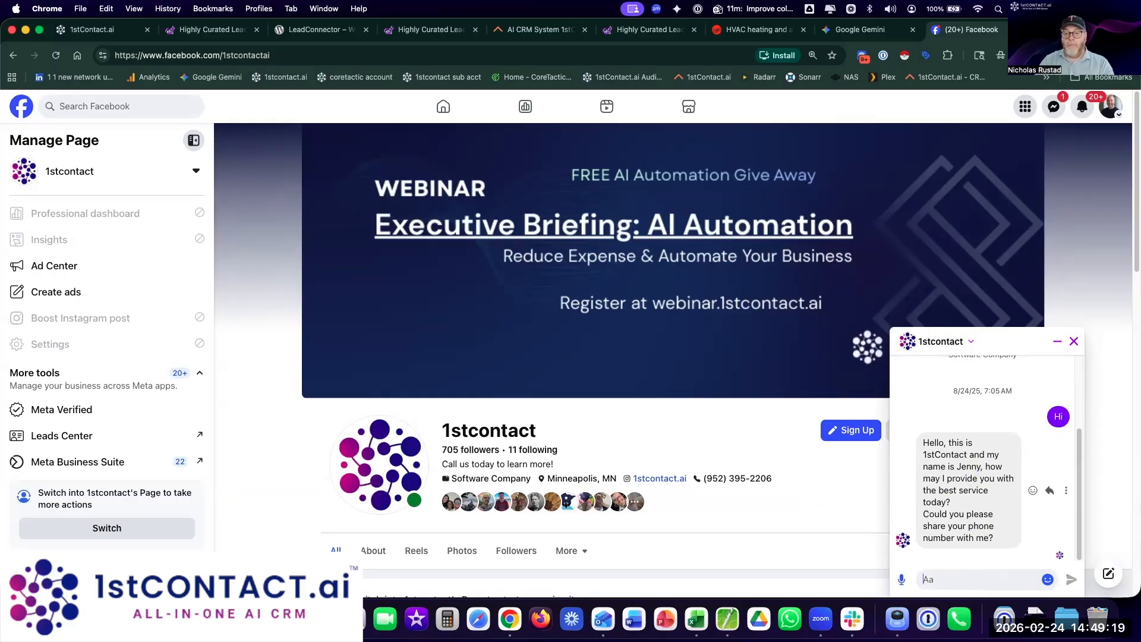
key(Return)
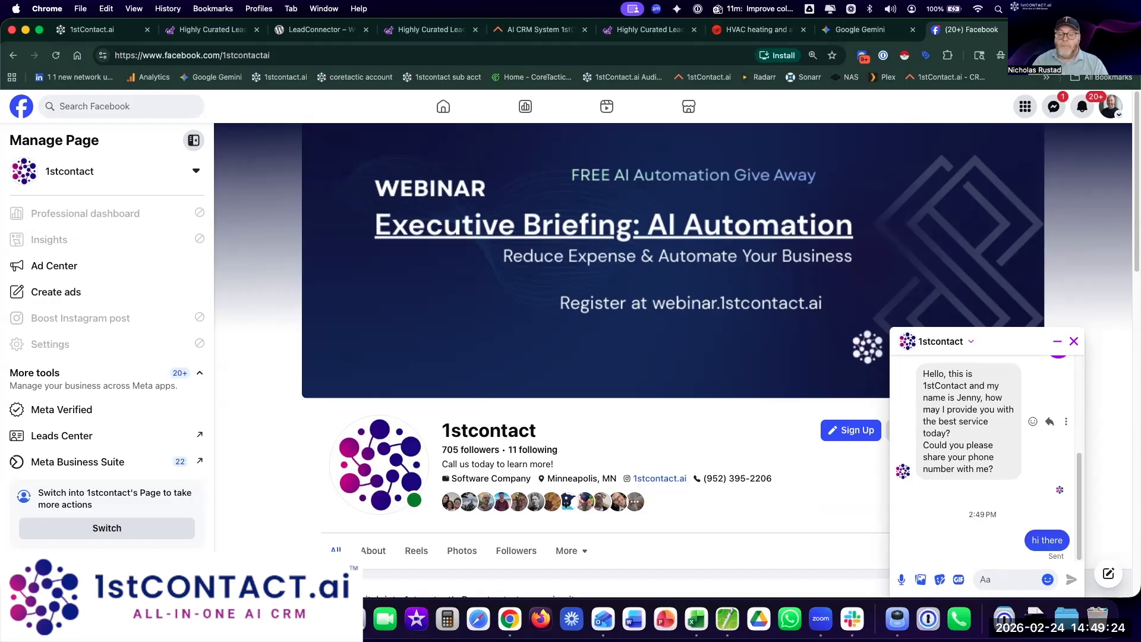
text(whats happening?)
key(Return)
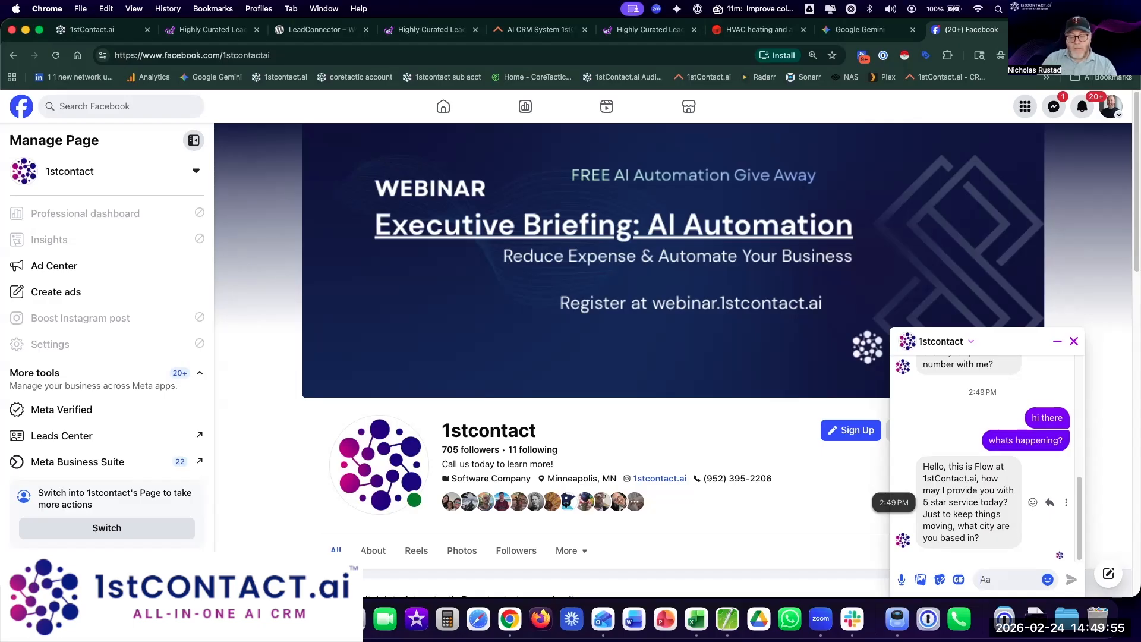
text(tlan)
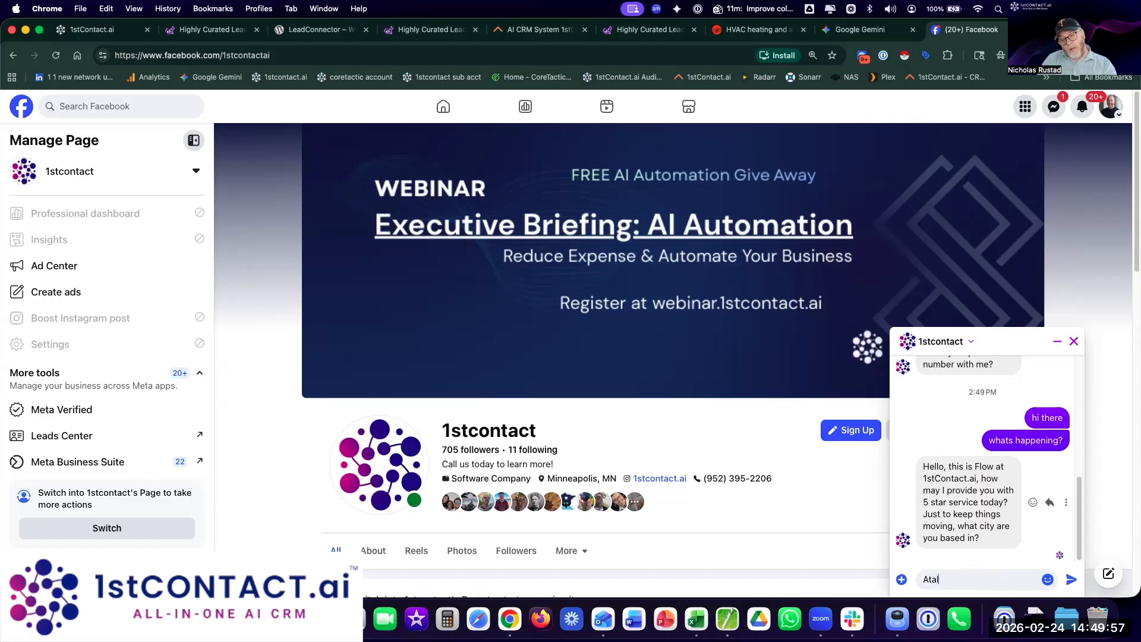
text(ta, G)
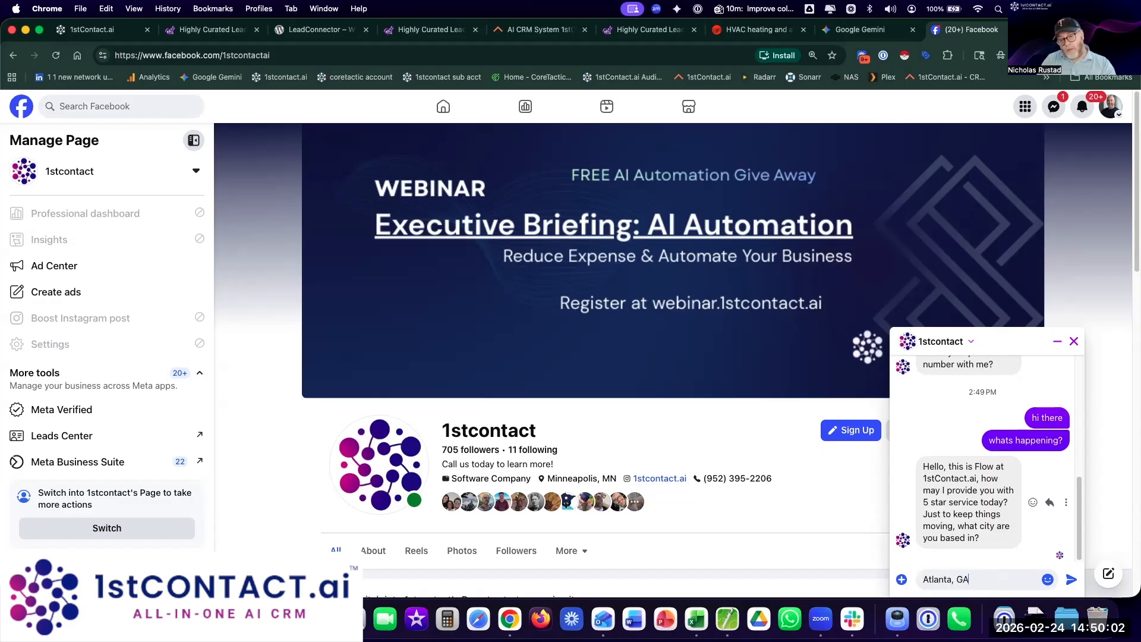
text(A)
key(Return)
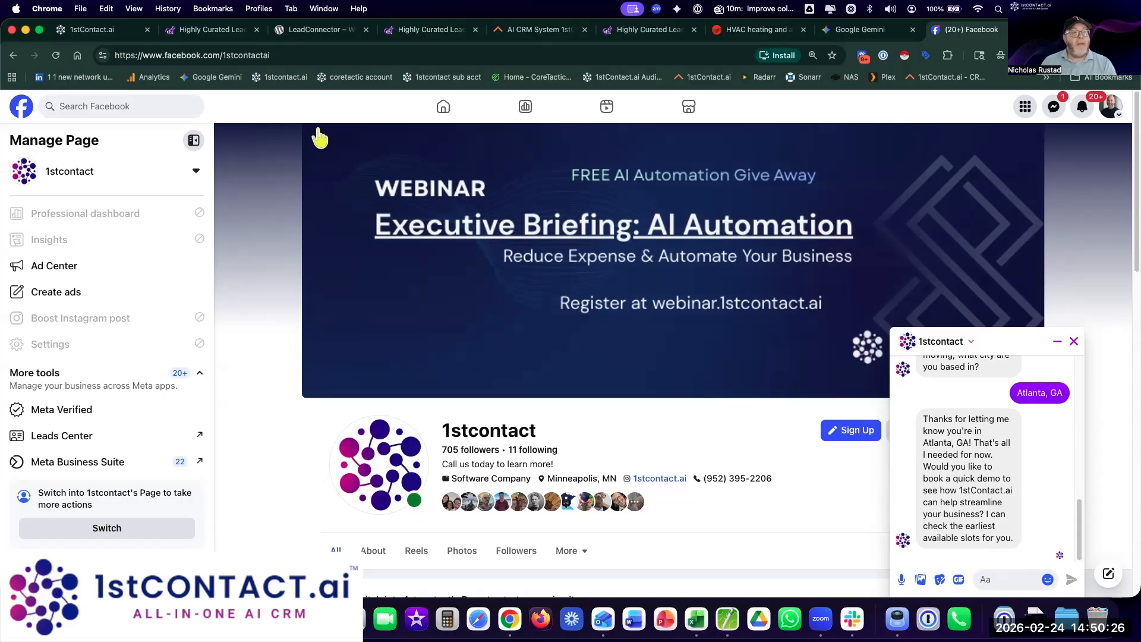
Step: Open the Facebook chat visitor's contact record from the Contacts list
click(90, 32)
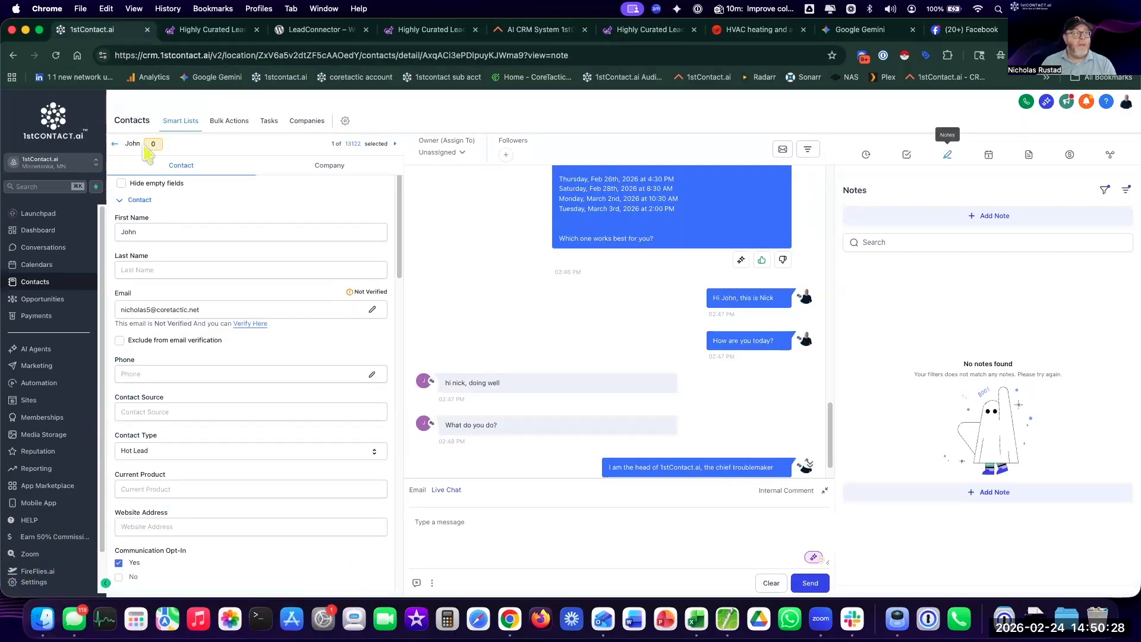
click(115, 143)
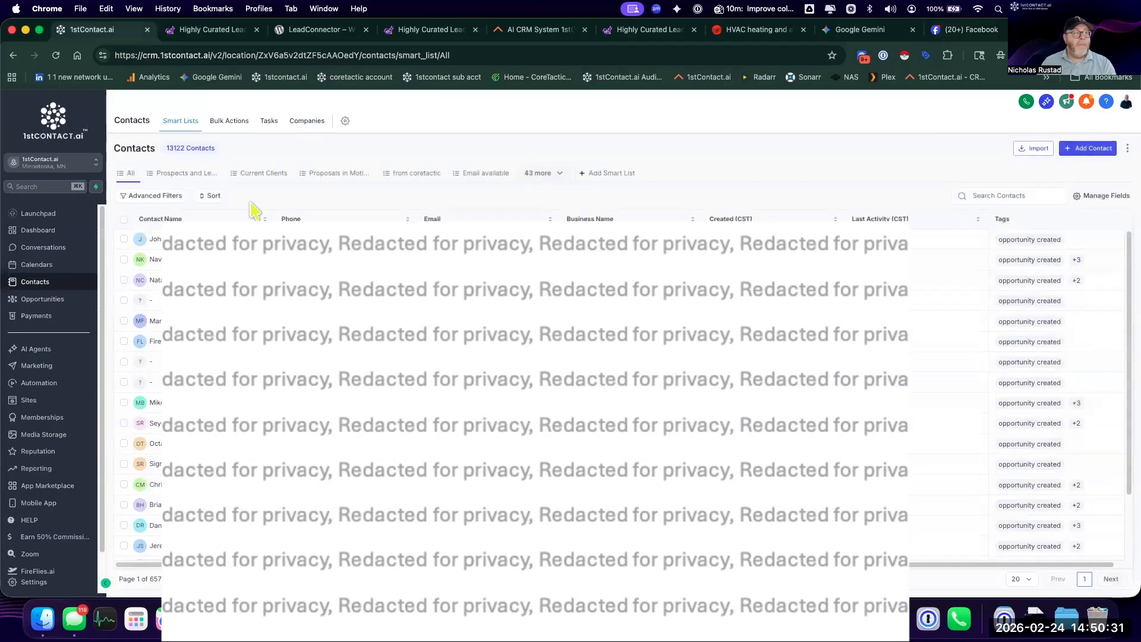
click(154, 240)
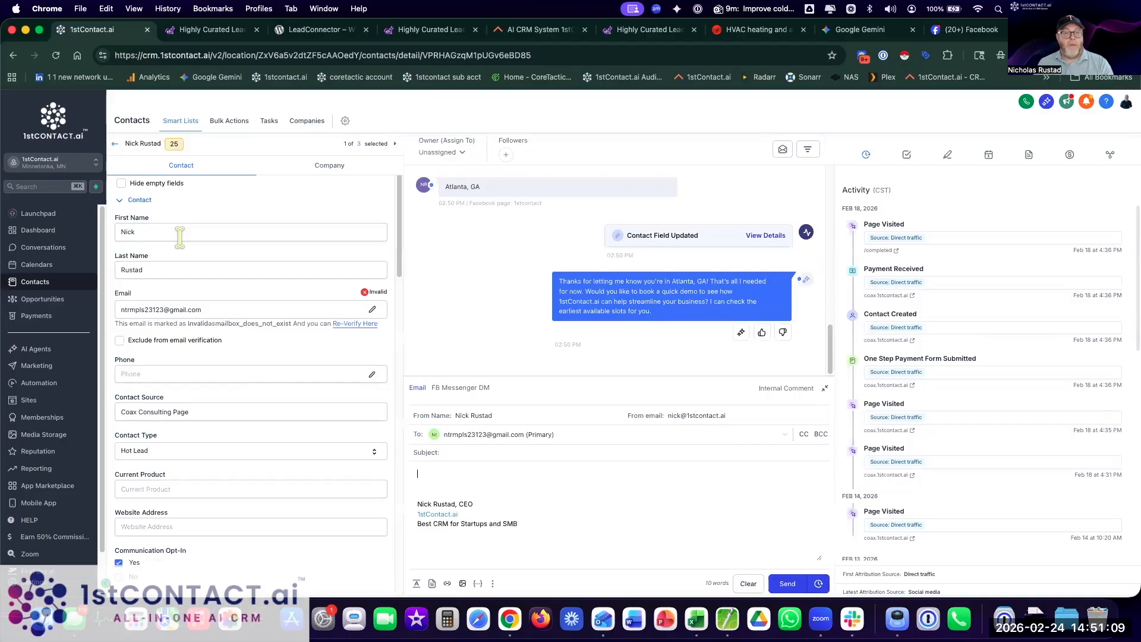
scroll(504, 324, up, 2)
scroll(505, 324, up, 1)
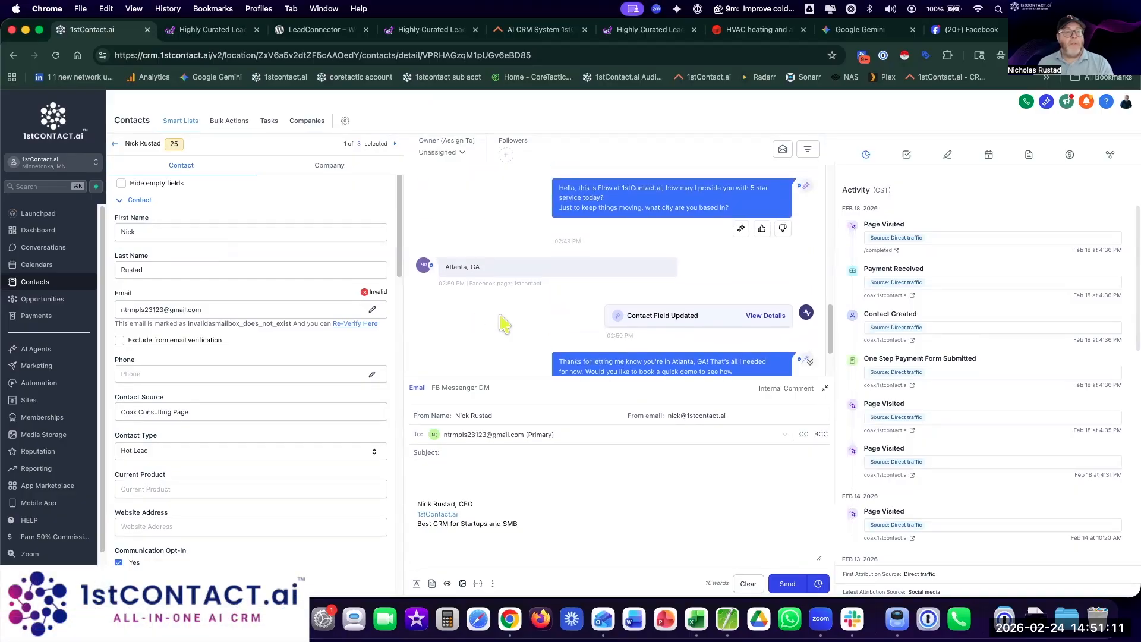
scroll(472, 342, down, 3)
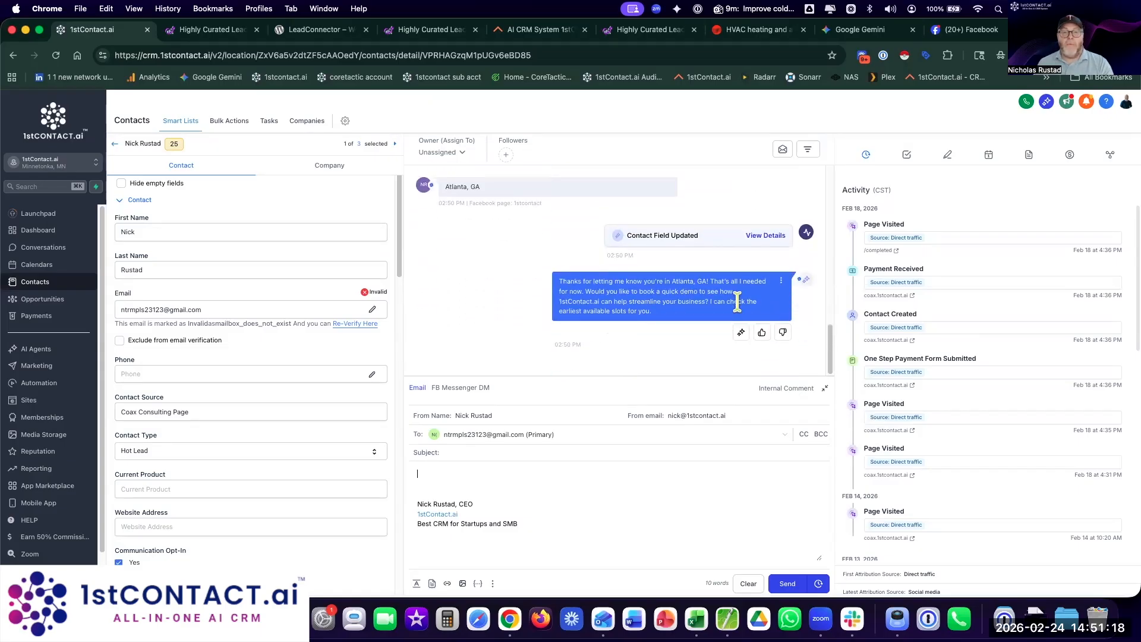
Step: Send an FB Messenger reply introducing yourself, jumping in and thanking Flow
click(453, 389)
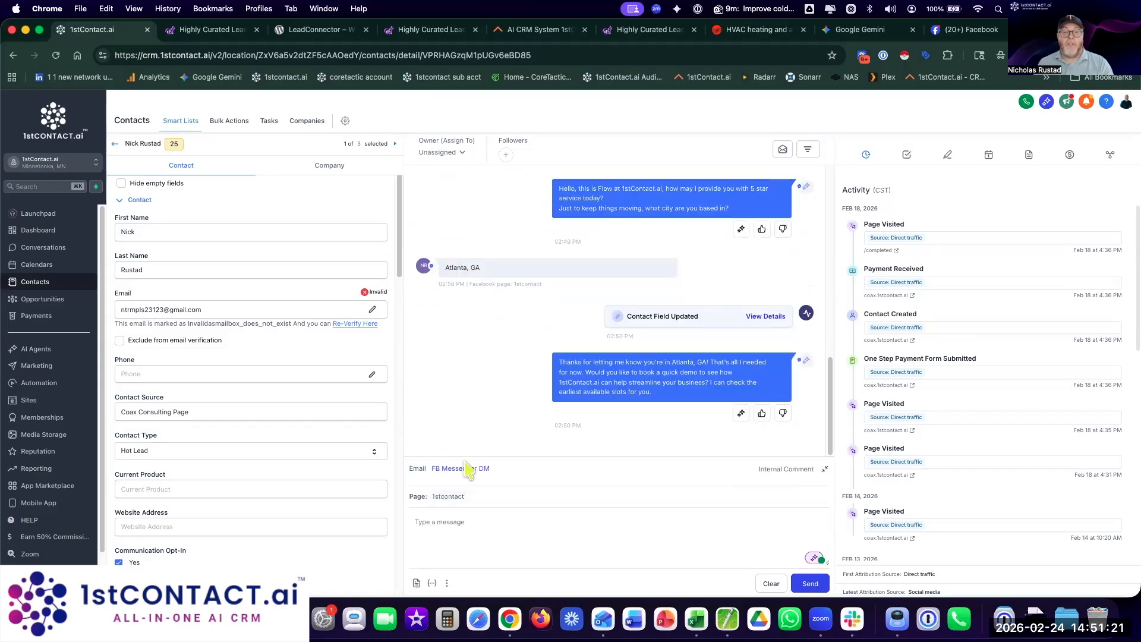
click(455, 521)
text(Hi there, this is Nick, jumping in, th)
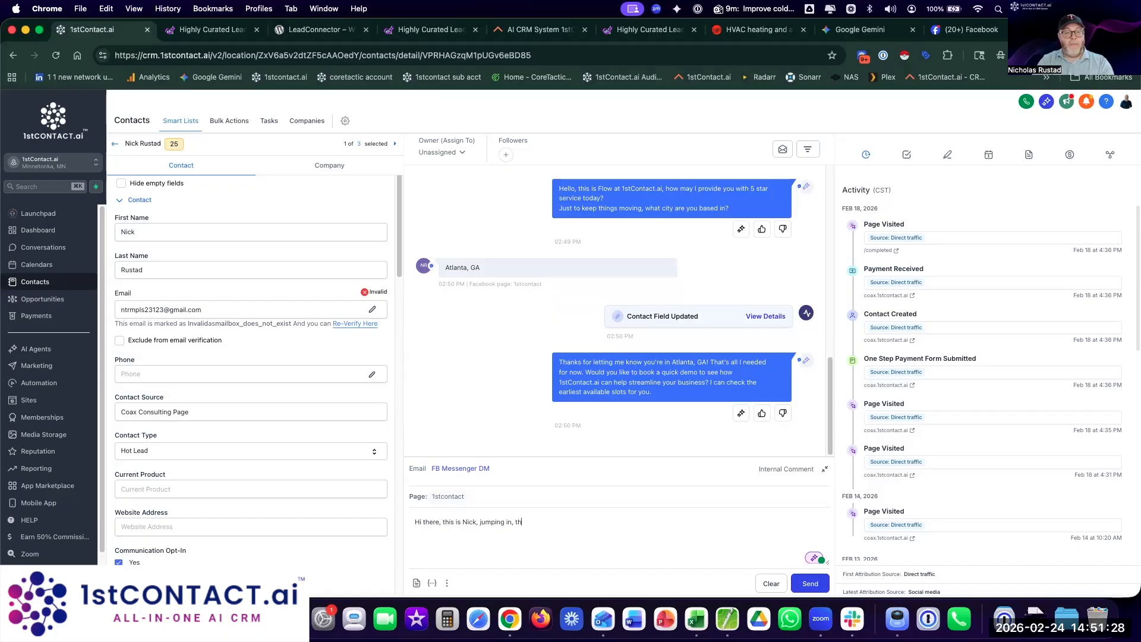
text(ank you Flow.)
key(Return)
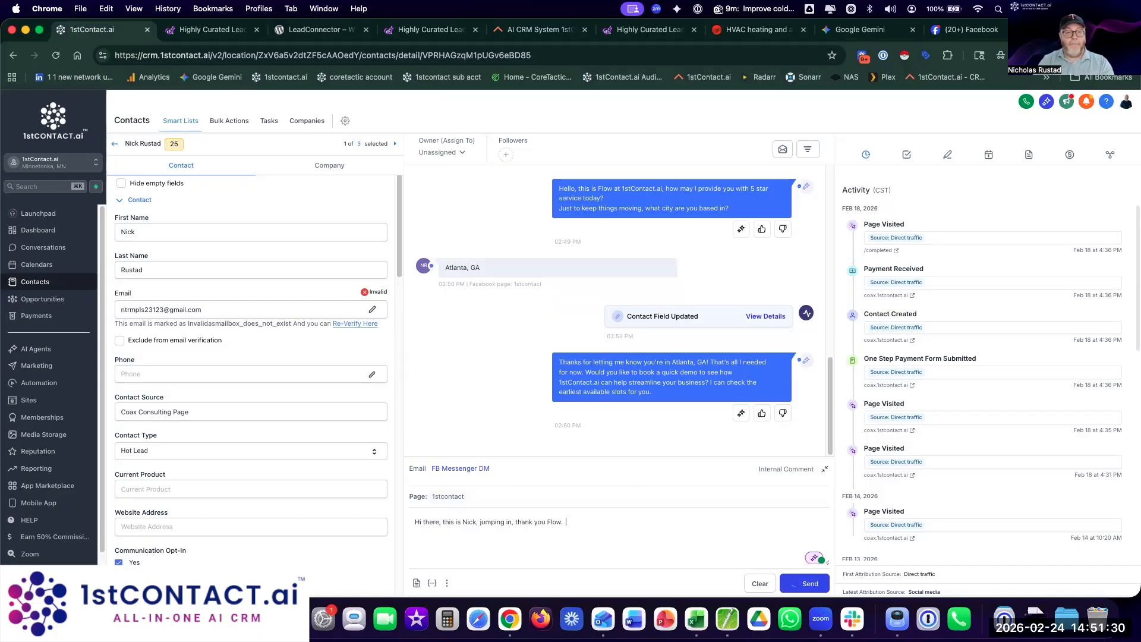
Step: Confirm the reply arrived in the Facebook Messenger chat, then return to the CRM
click(969, 29)
drag(929, 515, 1035, 562)
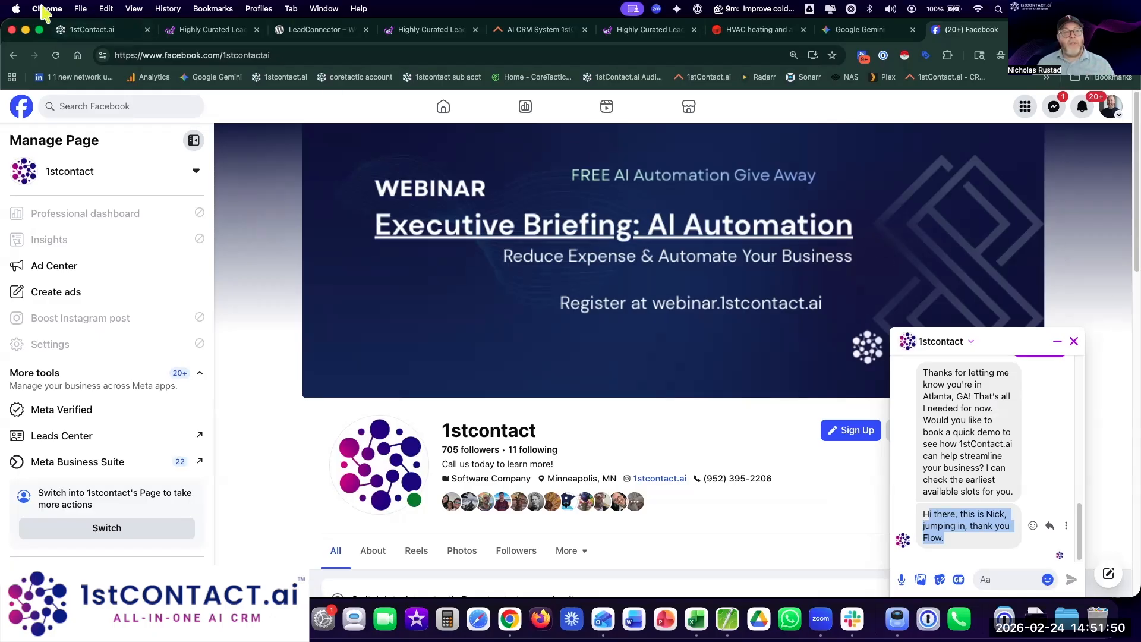
click(86, 31)
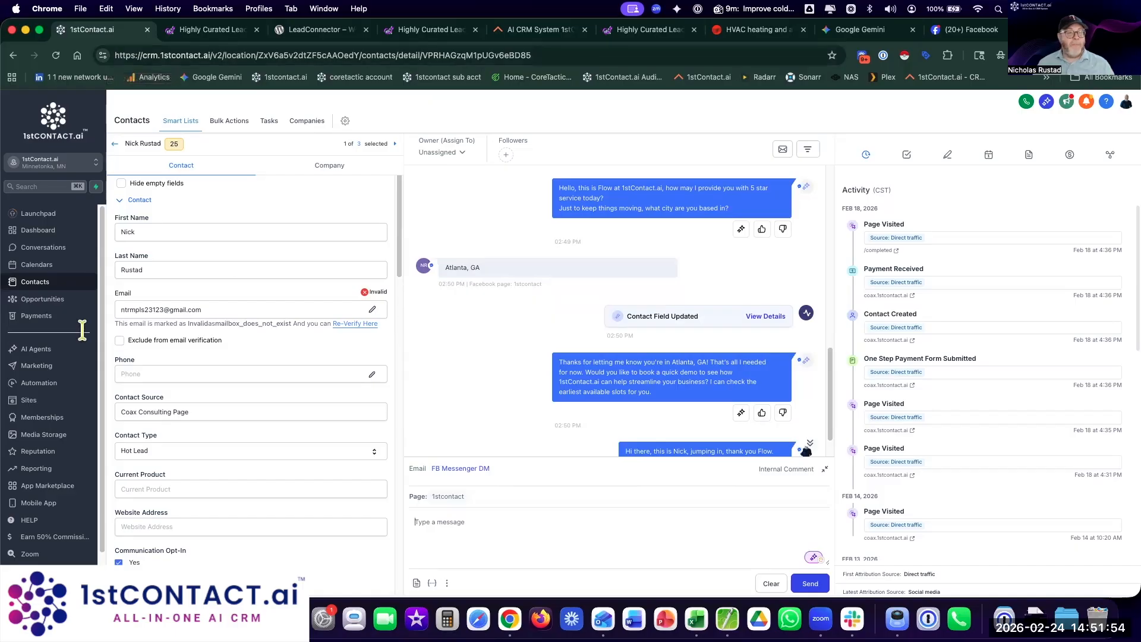
Step: Open the Conversation AI agents dashboard showing 22 unique contacts and 3 appointments booked
click(62, 368)
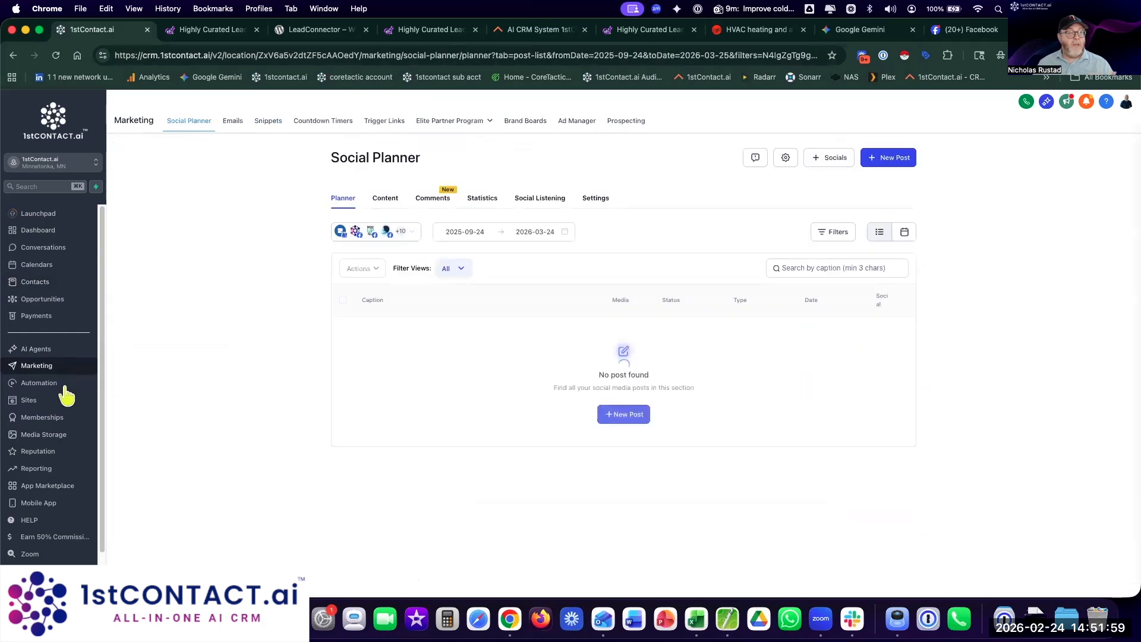
click(46, 352)
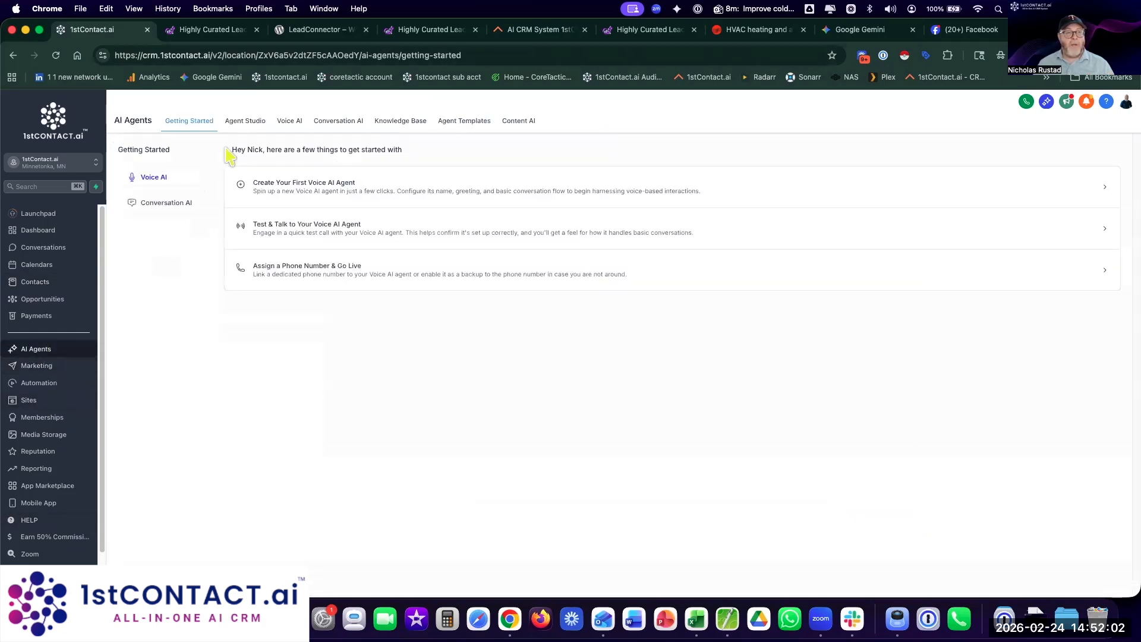
click(284, 123)
click(326, 123)
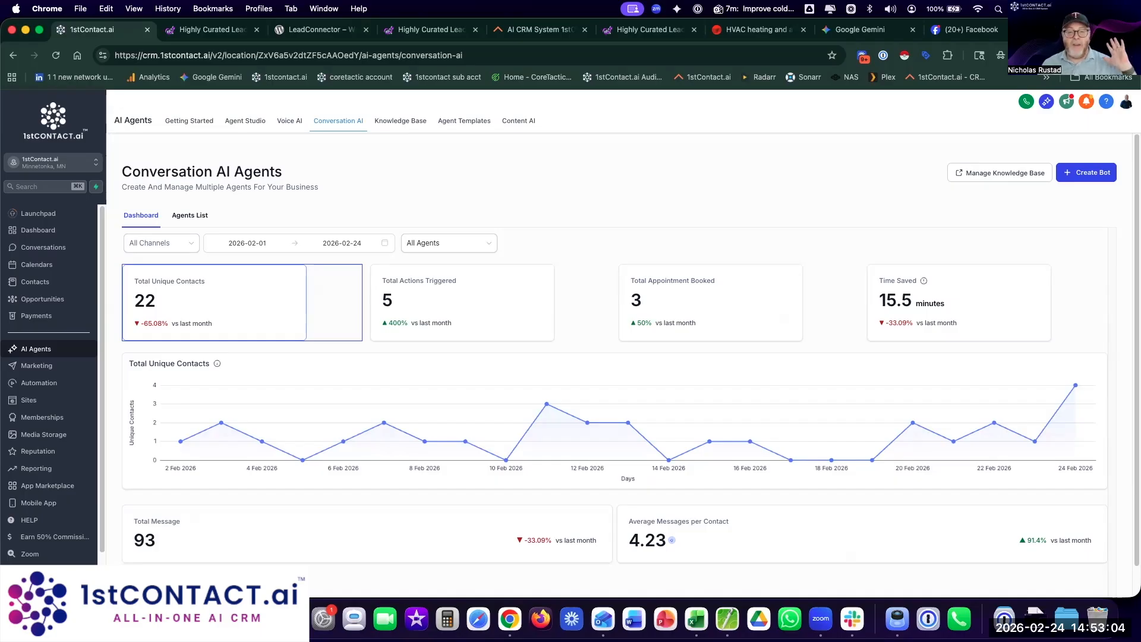
drag(1078, 28, 1071, 61)
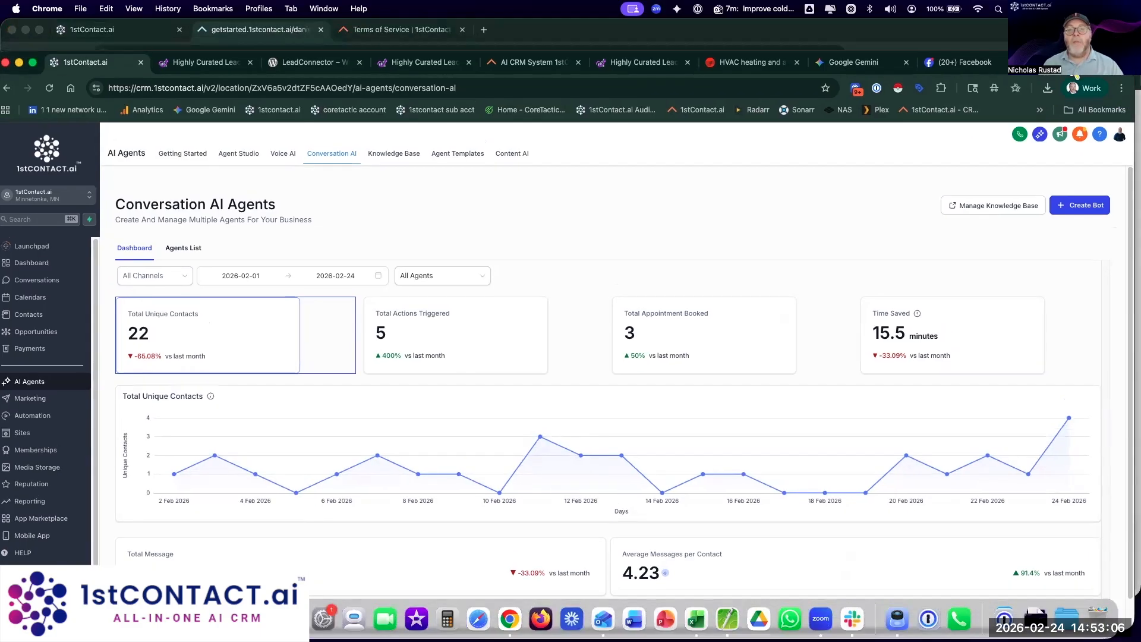
Step: Switch to the lead-list page and select its cybermonday.1stcontact.ai domain in the address bar
click(198, 64)
click(198, 88)
click(167, 88)
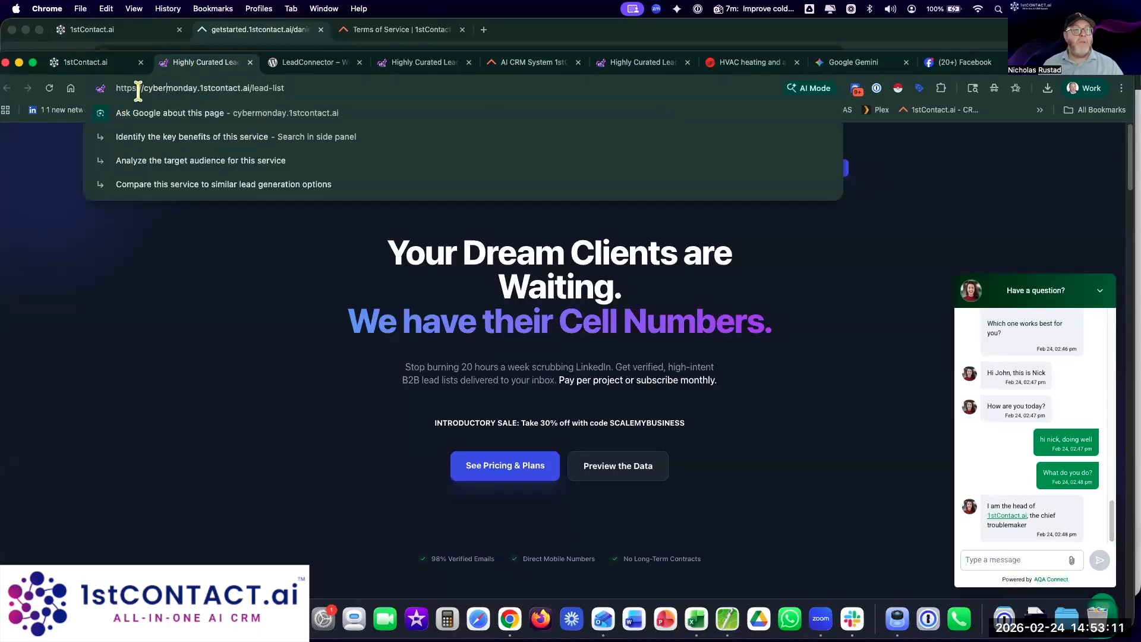
drag(144, 89, 253, 88)
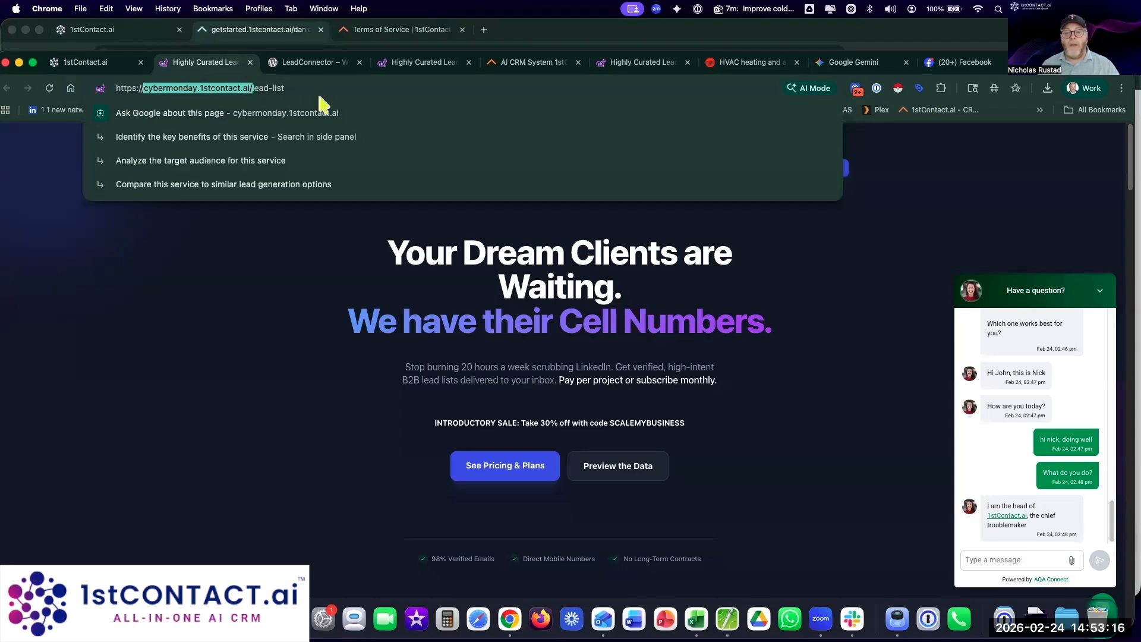